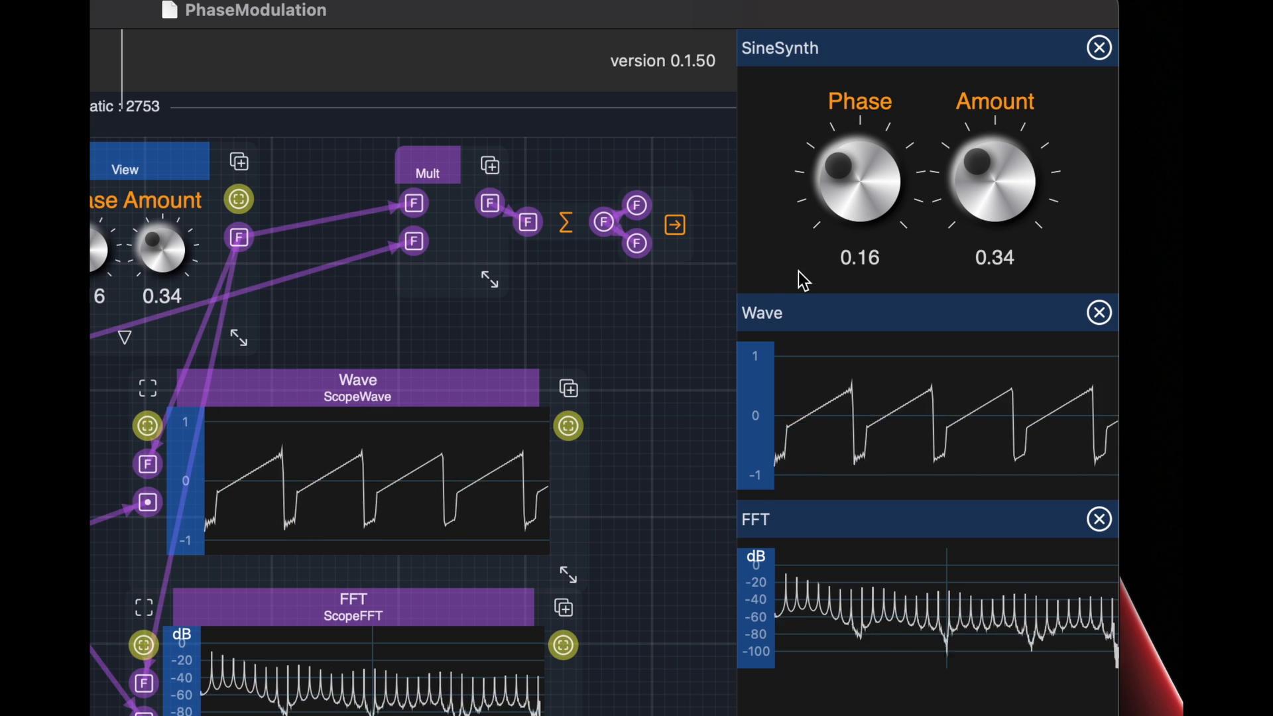
Sweep the SineSynth Phase control down to 0.01, up to 0.50, and back to 0.23
drag(871, 175, 886, 272)
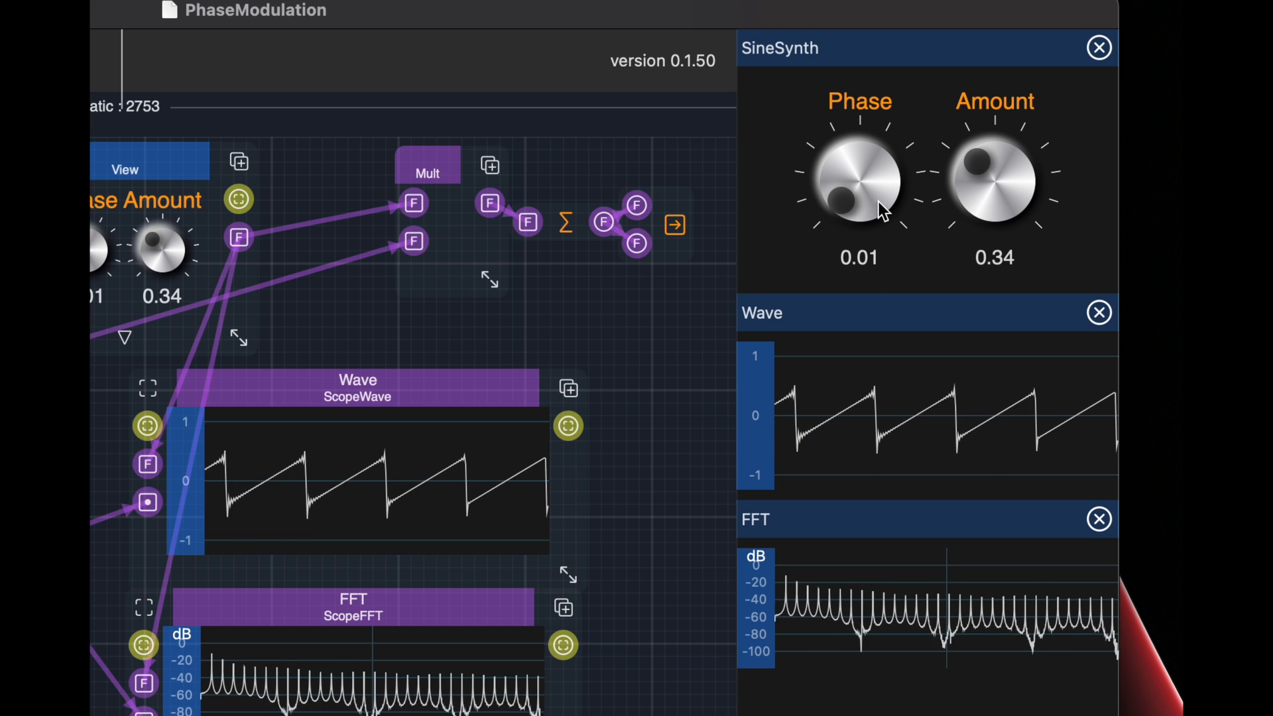
drag(873, 214, 853, 1)
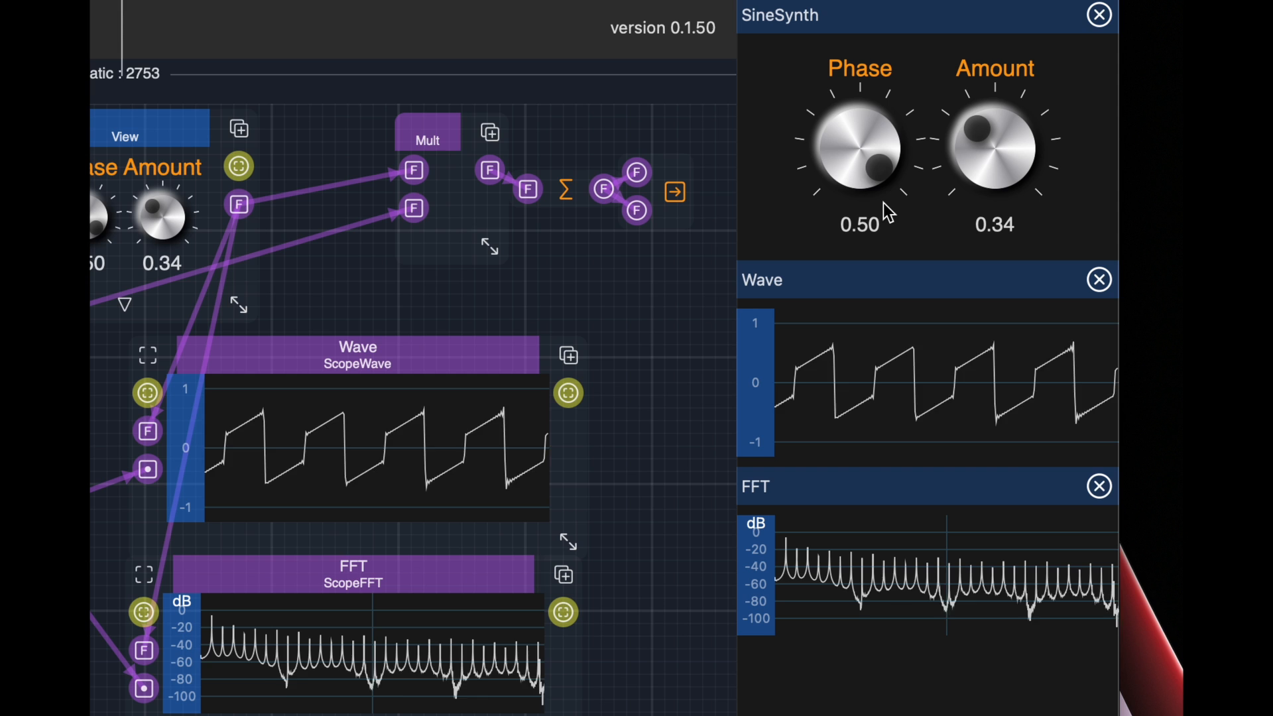
drag(869, 167, 894, 305)
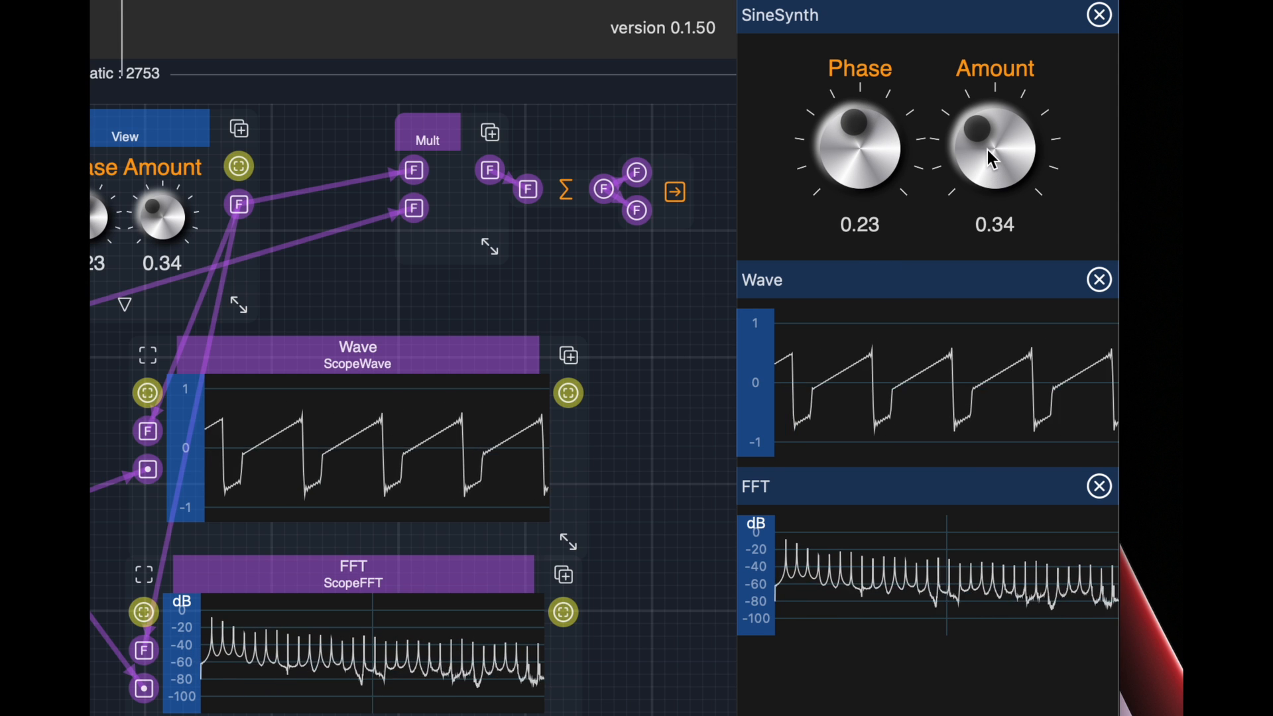
Lower the SineSynth Amount control to 0.00
drag(993, 162, 1008, 290)
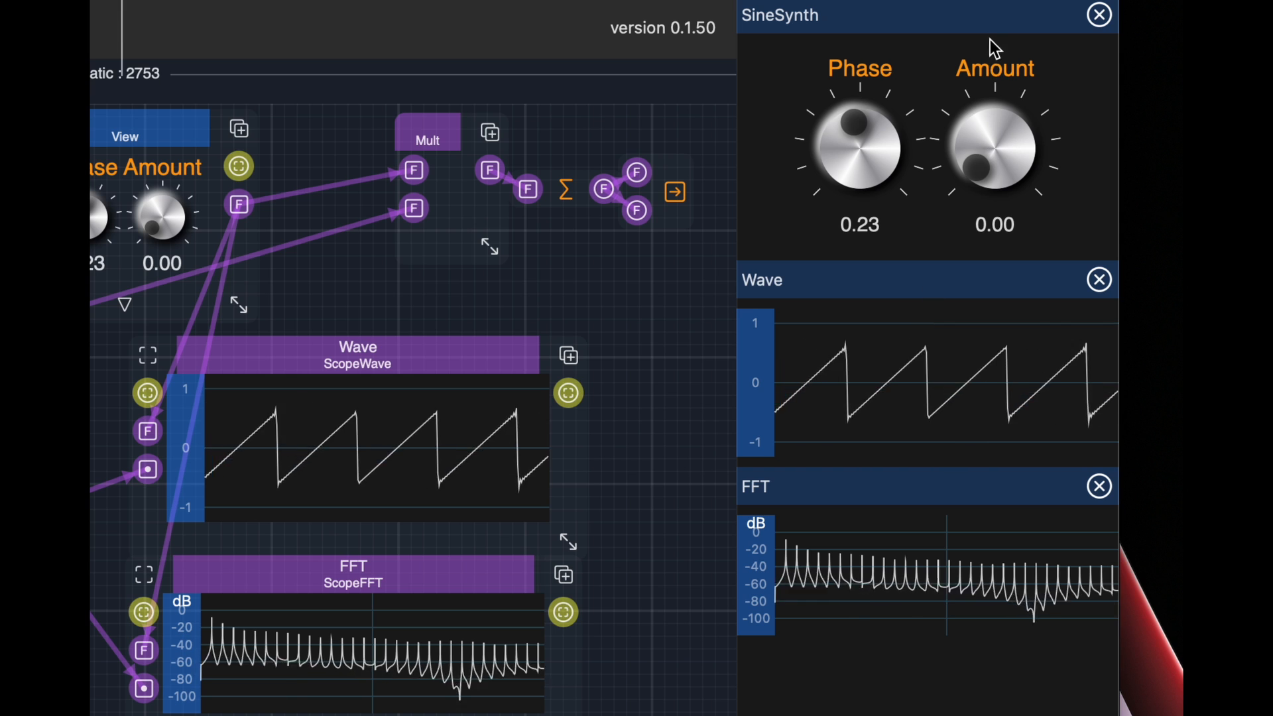
drag(1001, 164, 1011, 199)
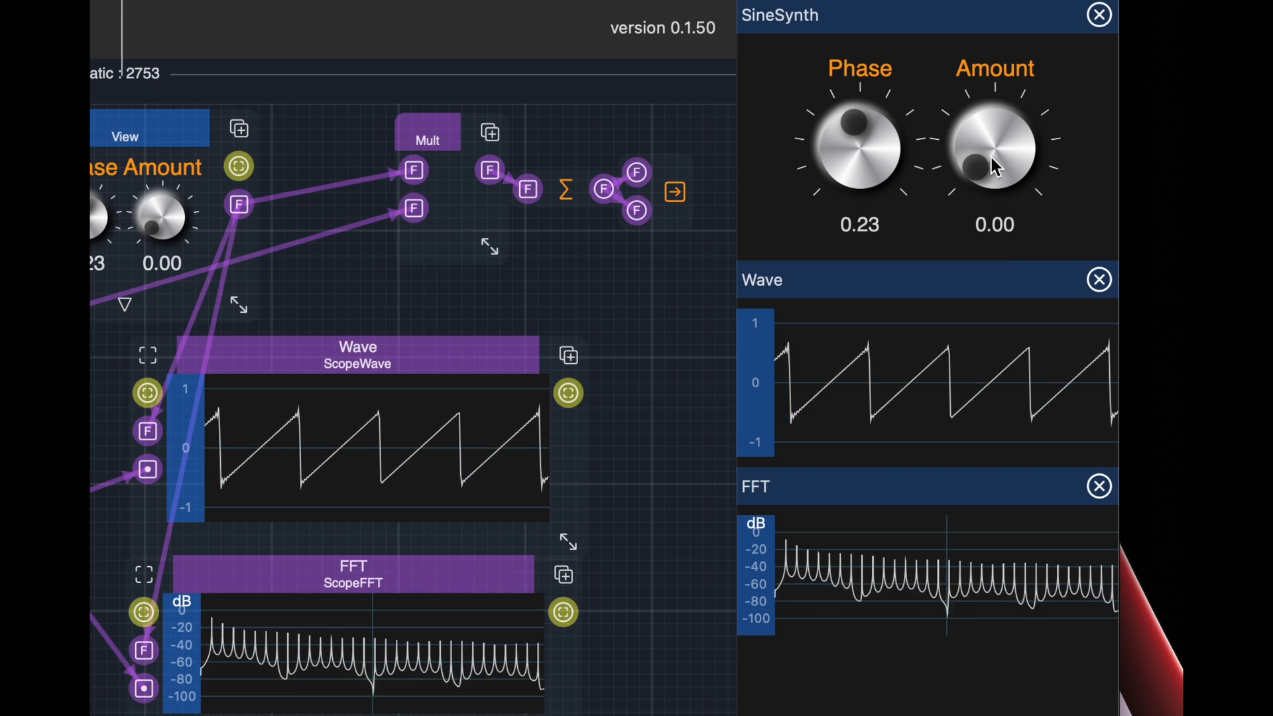
drag(997, 168, 1011, 211)
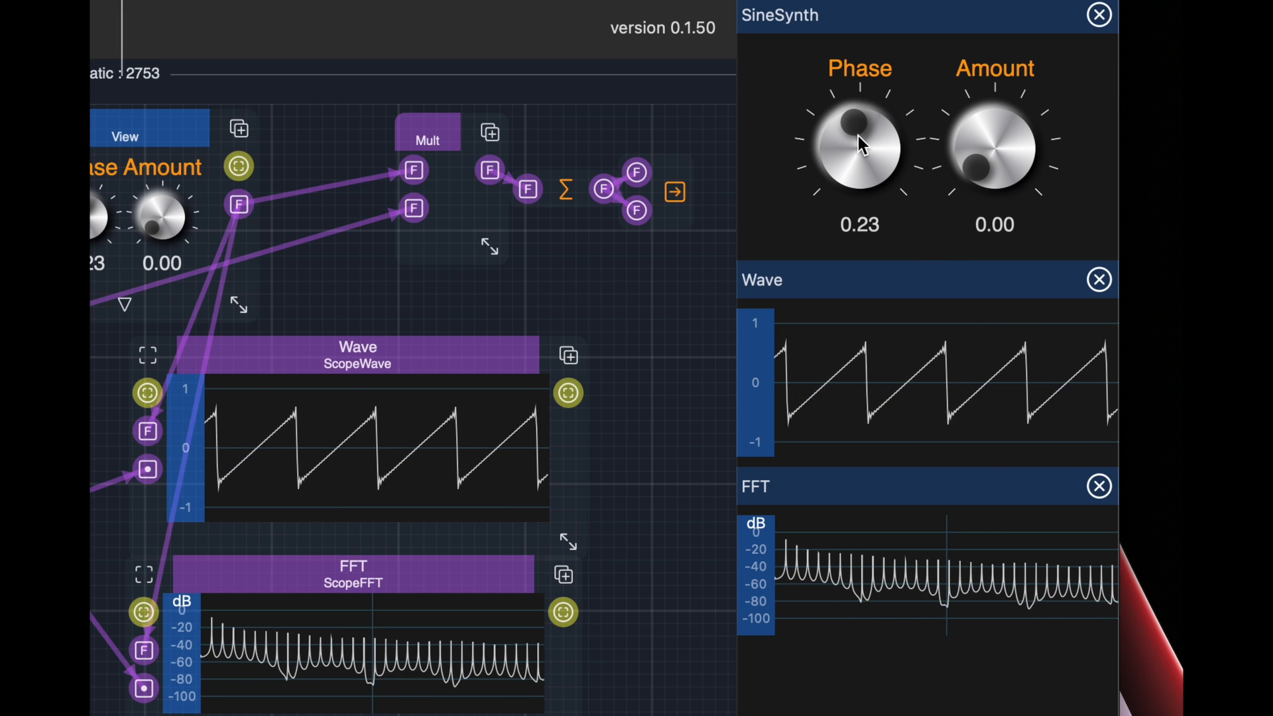
Set the SineSynth Phase to 0.01 and raise the Amount to 1.00
drag(860, 137, 887, 273)
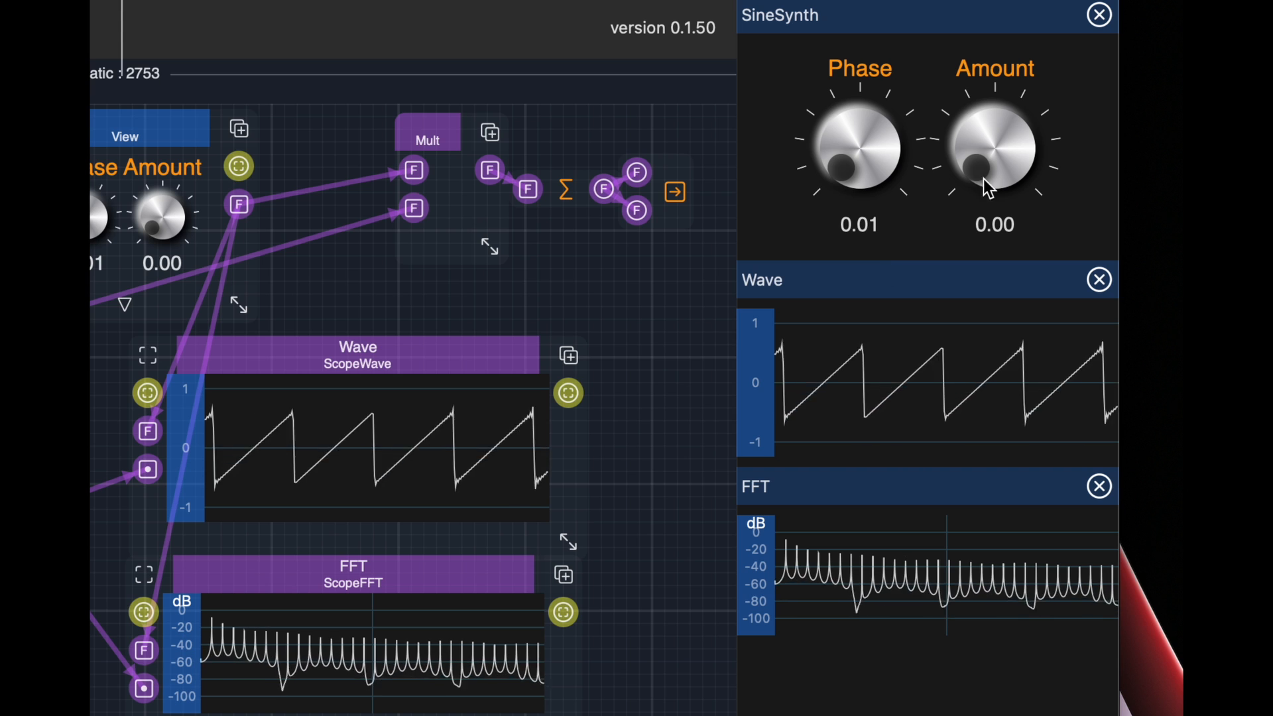
drag(984, 189, 978, 0)
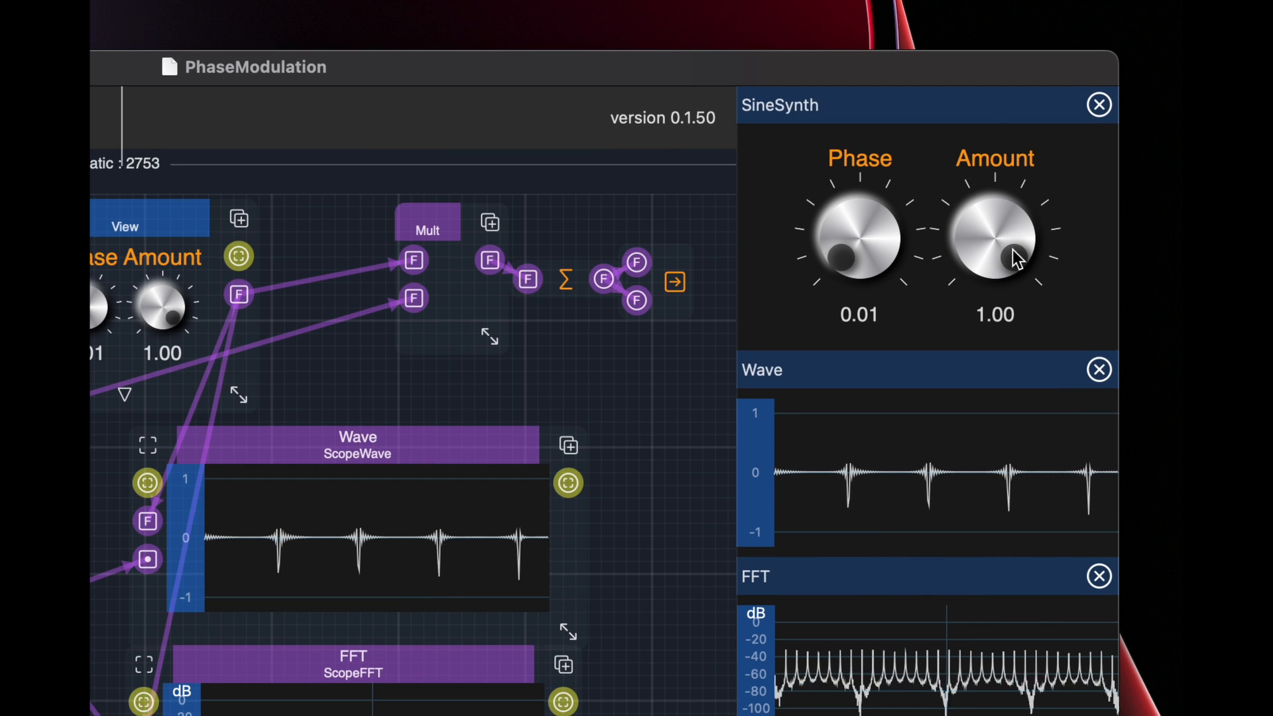
scroll(867, 282, down, 1)
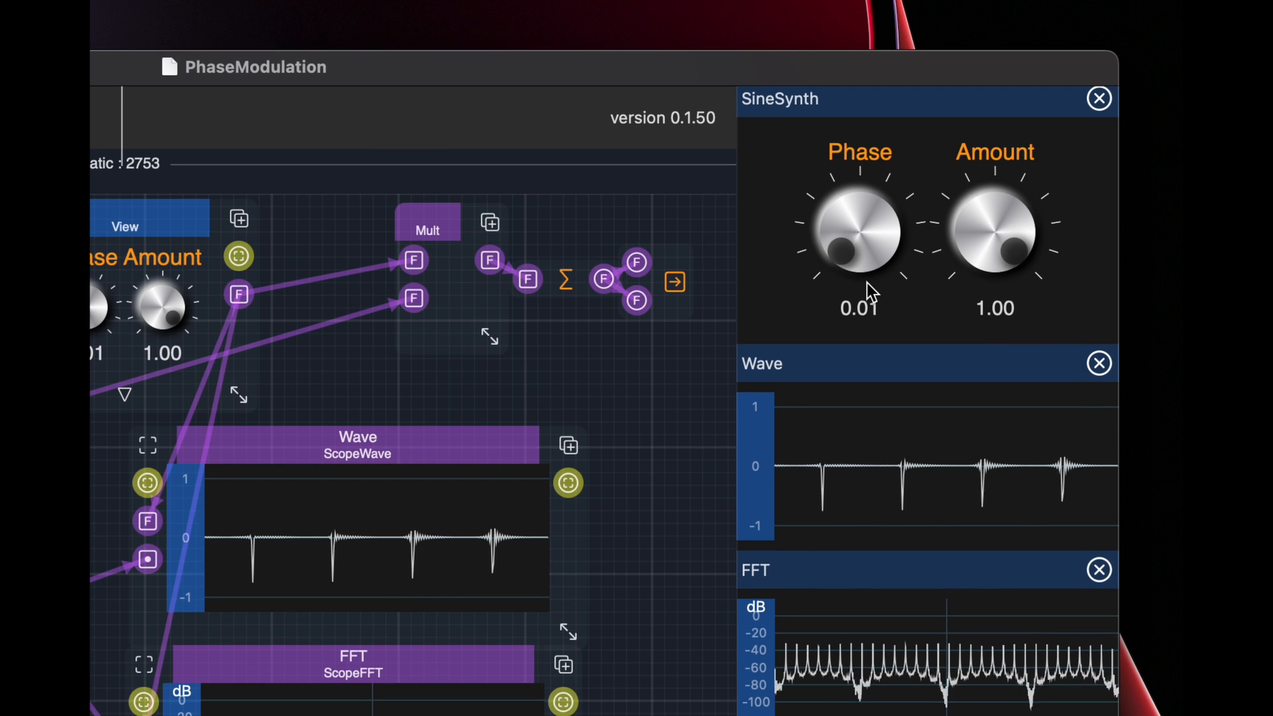
Raise the SineSynth Phase to 0.50, and finally settle Phase at 0.22 and Amount at 0.31
drag(860, 245, 833, 116)
drag(849, 253, 847, 96)
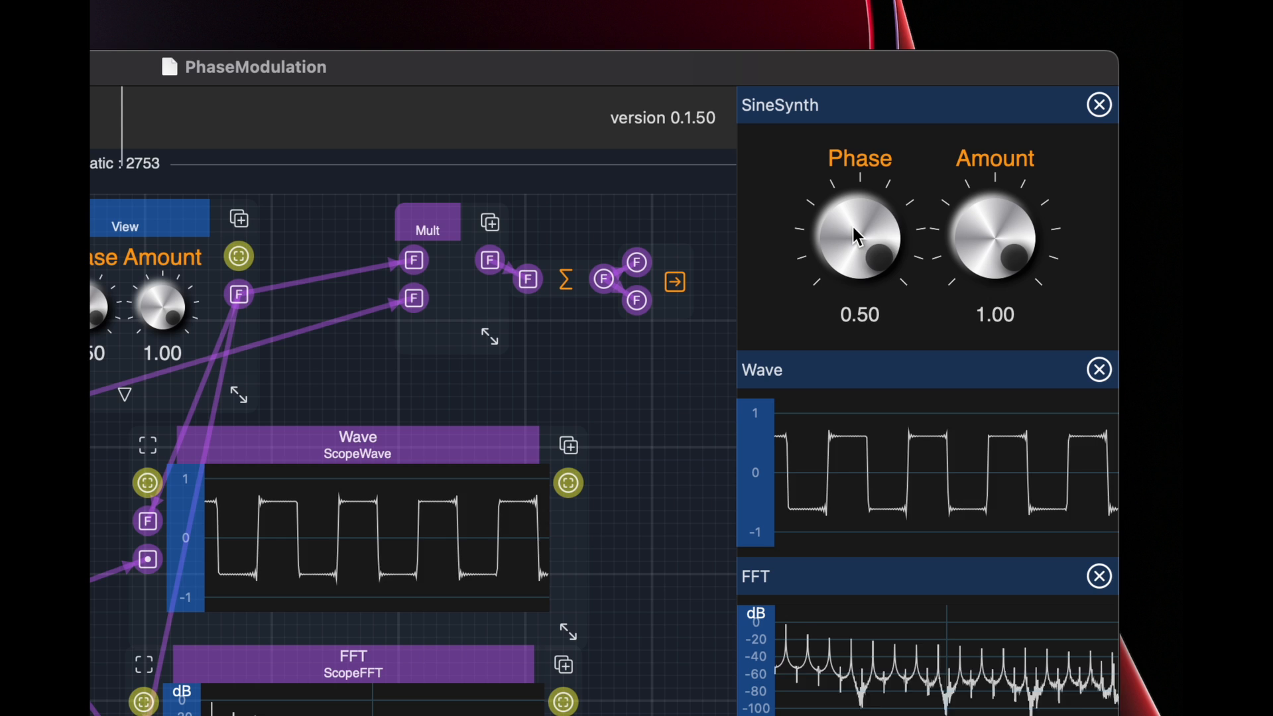
drag(853, 224, 892, 371)
drag(999, 246, 1017, 406)
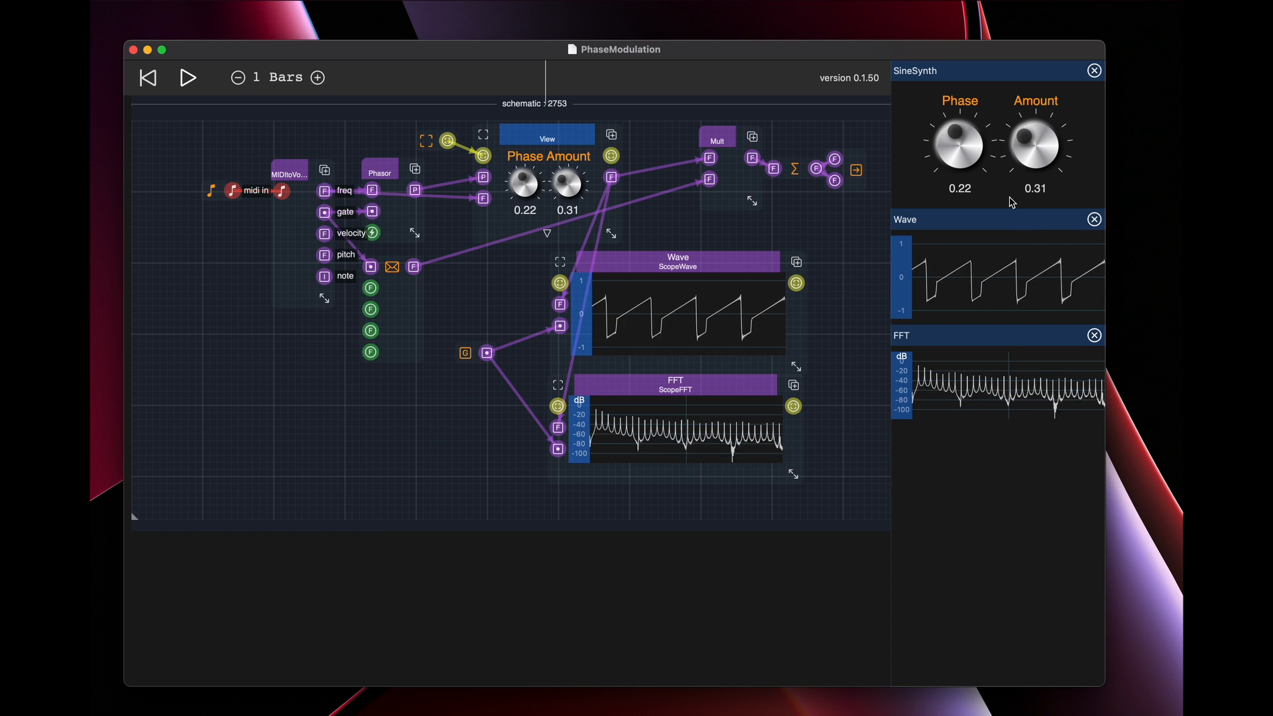
Create a new empty document and close the PhaseModulation document
key(super+n)
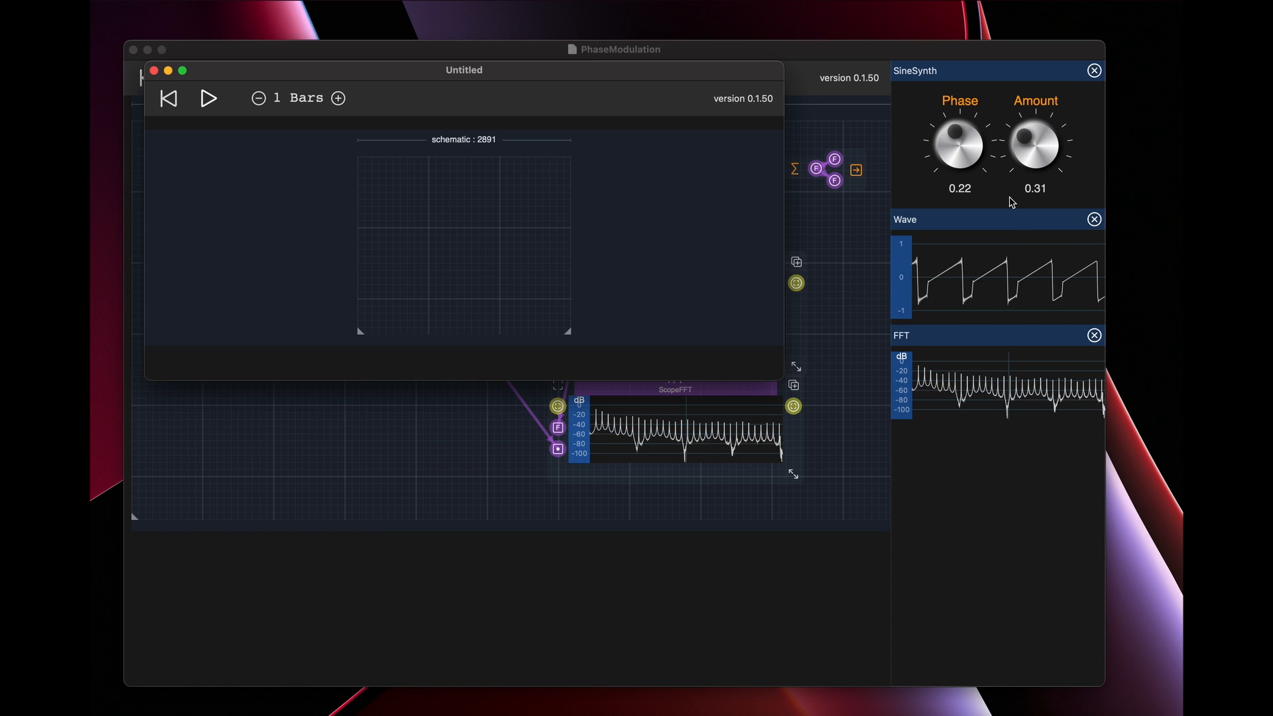
drag(684, 75, 769, 287)
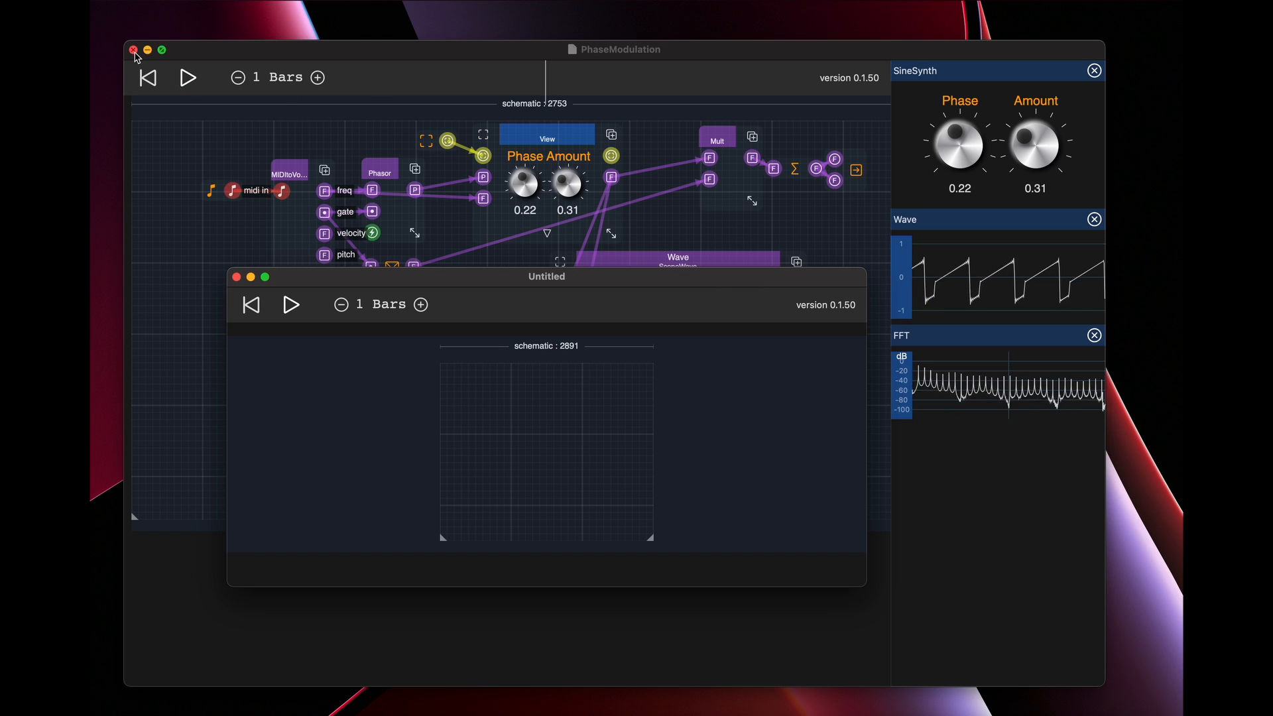
click(352, 55)
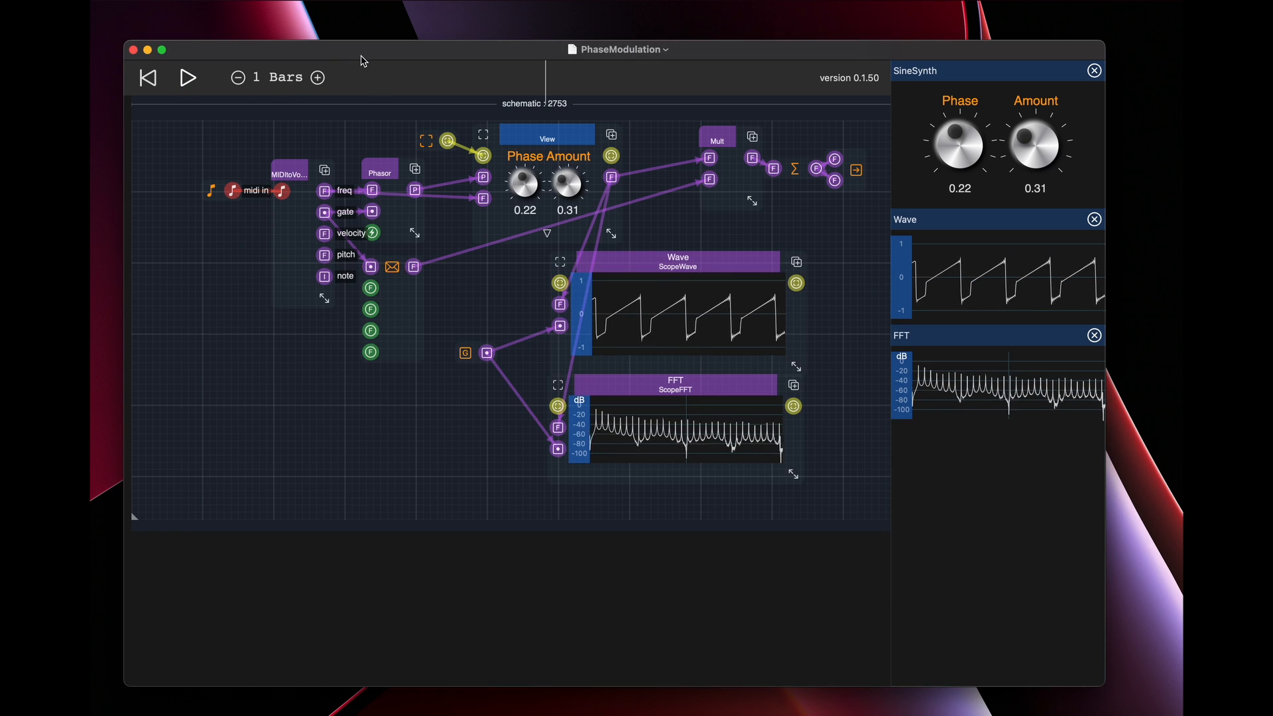
click(133, 50)
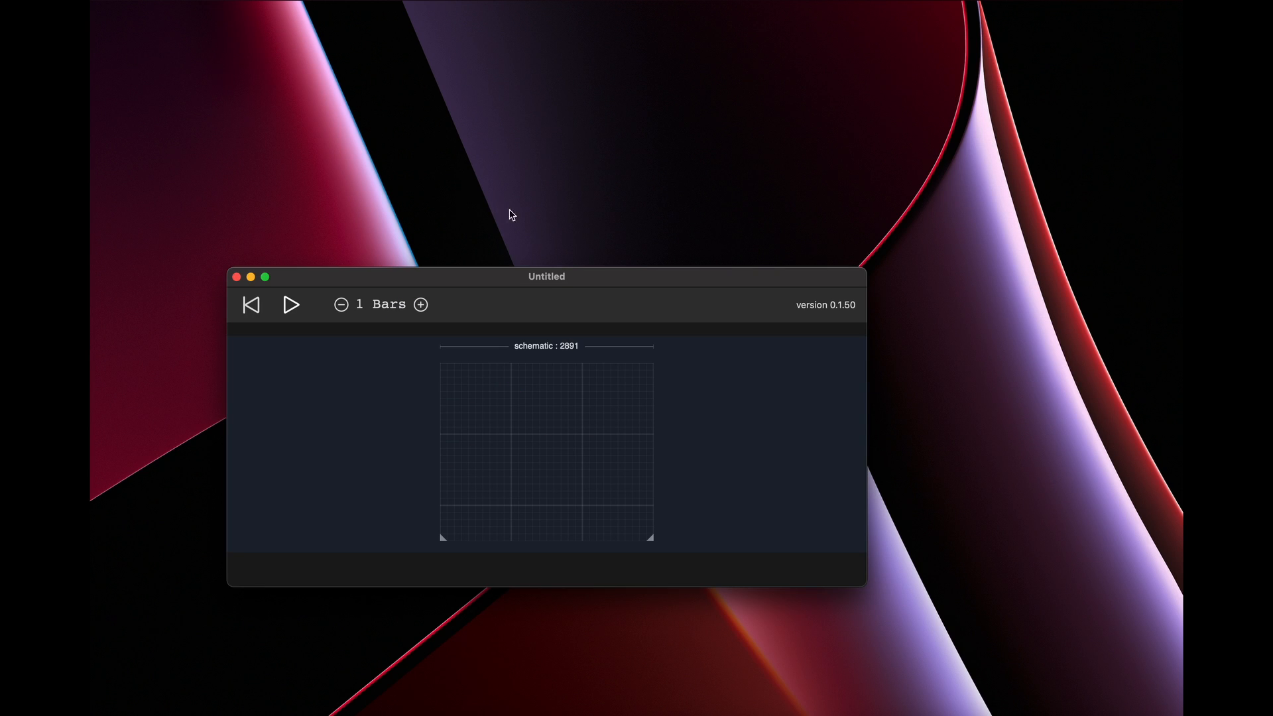
Reposition and enlarge the Untitled document's window, and add a SineSynth module to its schematic
drag(620, 278, 590, 105)
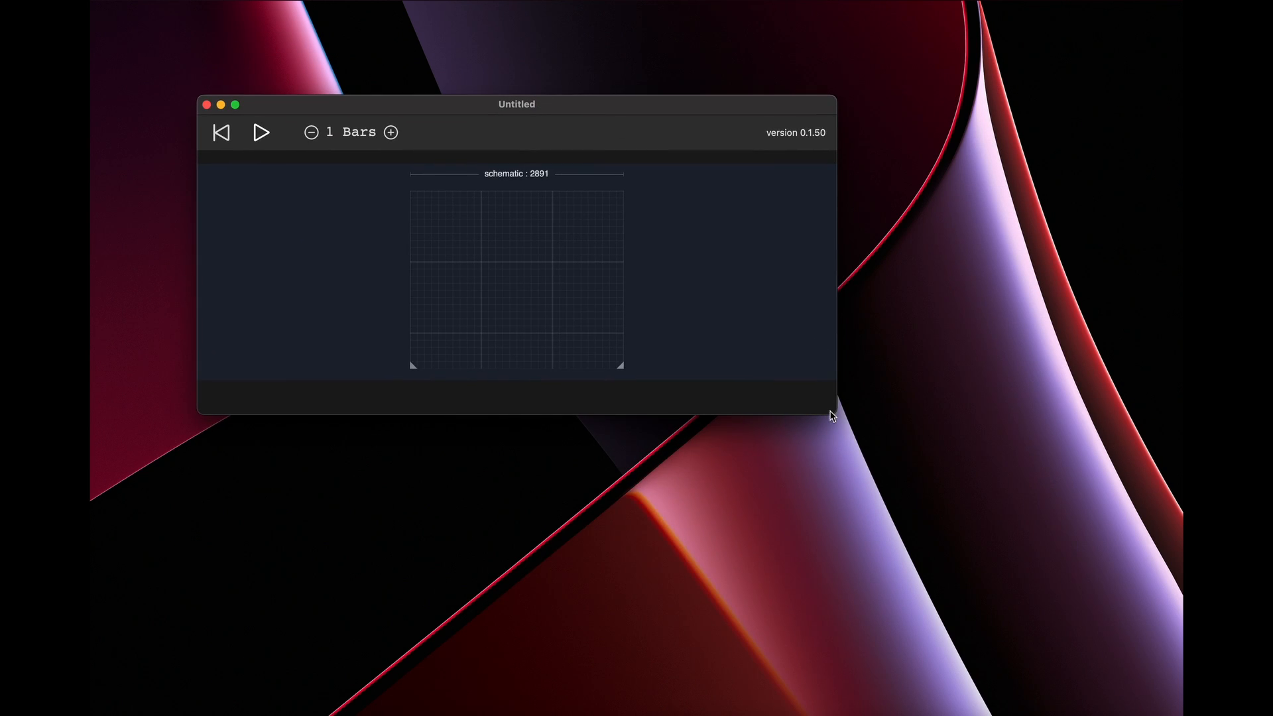
drag(841, 417, 1088, 613)
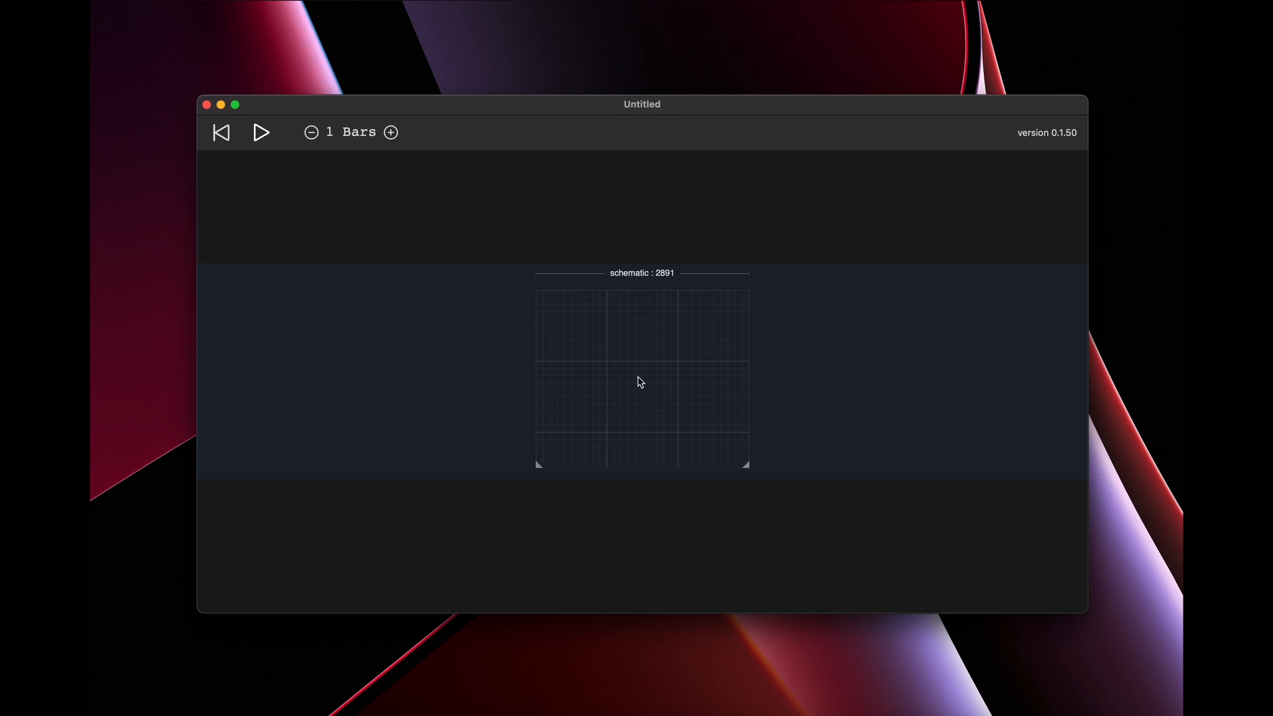
right_click(638, 378)
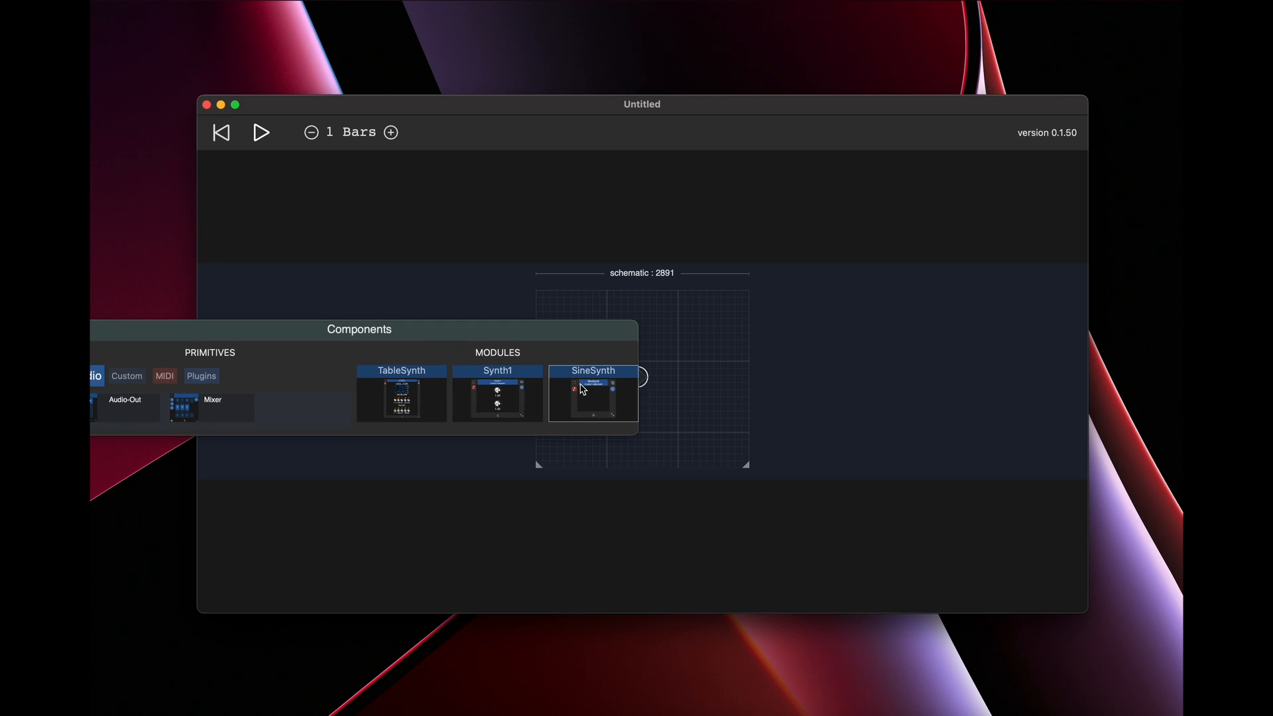
click(583, 389)
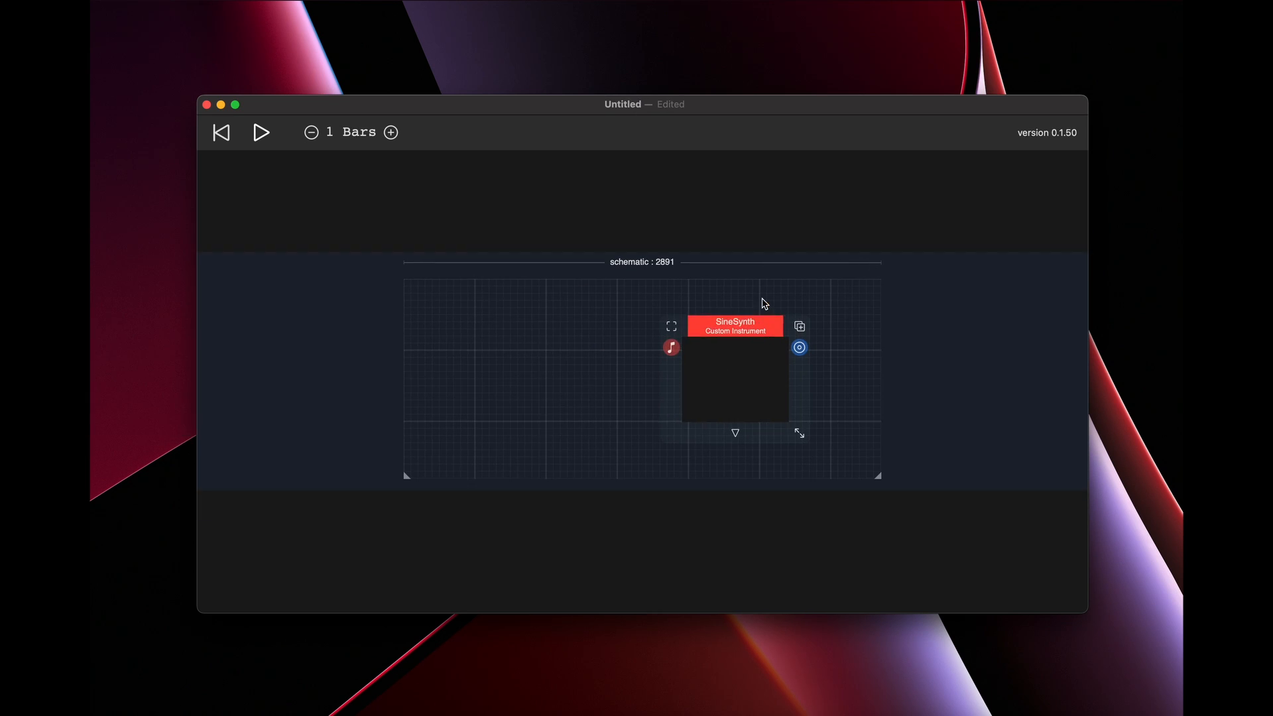
Add a KeyIn MIDI primitive to the schematic ahead of the SineSynth module
right_click(460, 331)
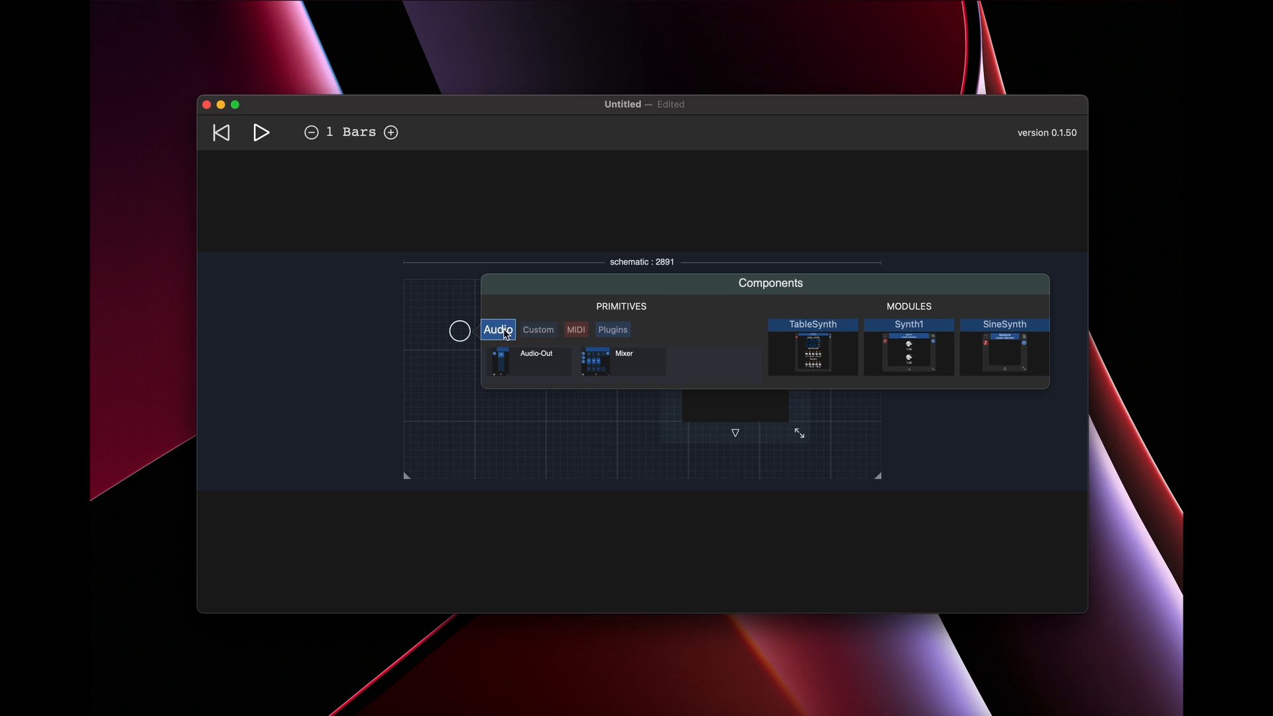
click(582, 338)
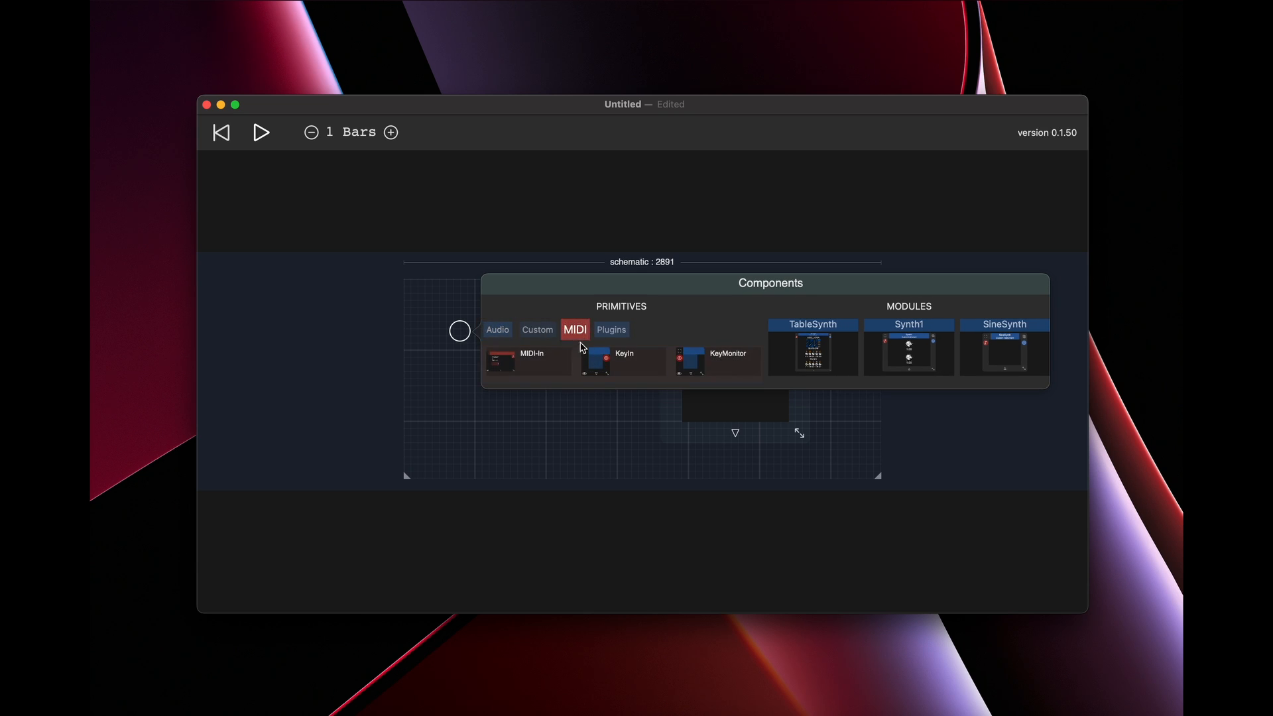
click(621, 359)
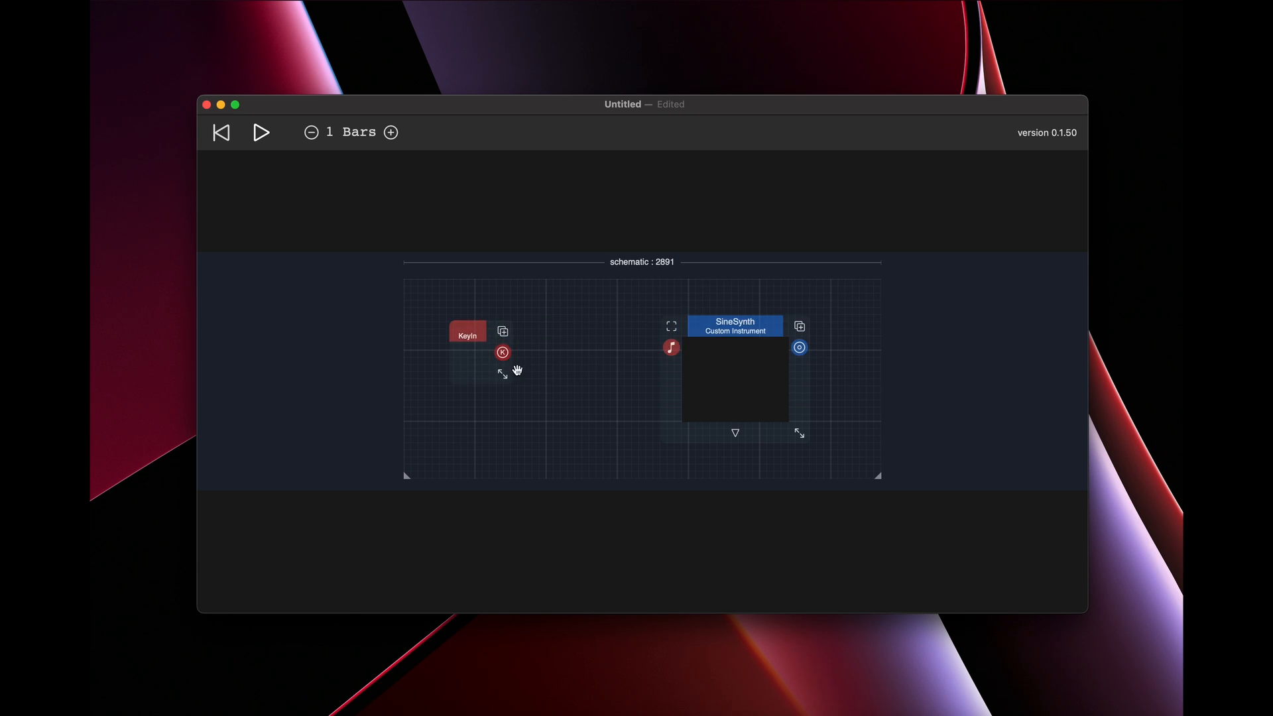
Add a KeyMonitor MIDI primitive between KeyIn and SineSynth and connect the KeyIn output to it
click(564, 332)
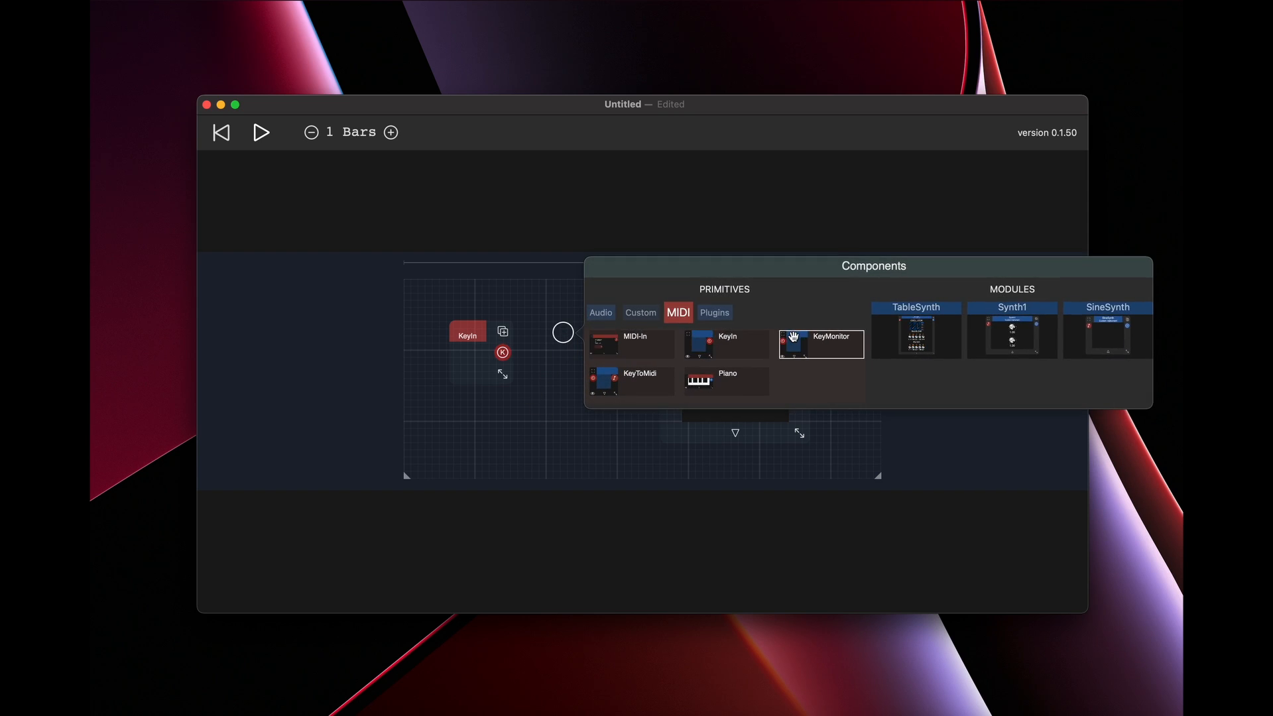
click(822, 341)
drag(503, 352, 649, 407)
Test the KeyMonitor with keystrokes such as "wewee" and "werwrer", and delete it from the schematic
text(wewee)
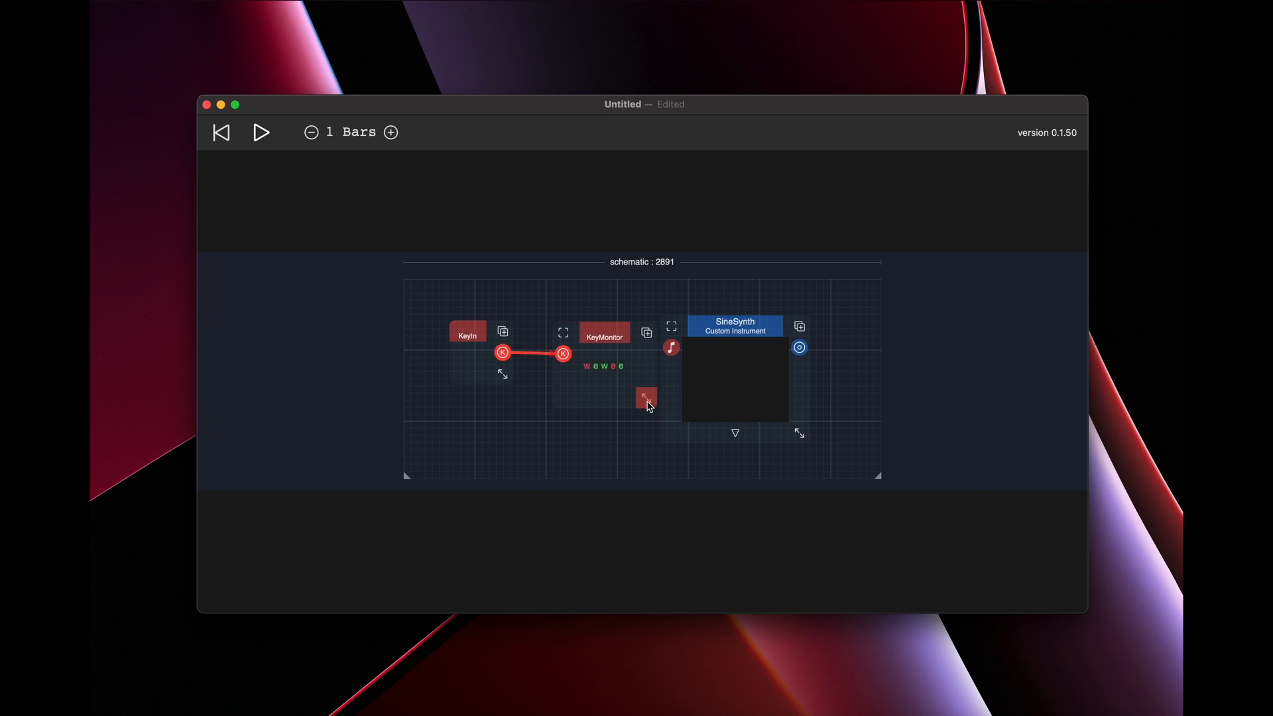
text(werwrer)
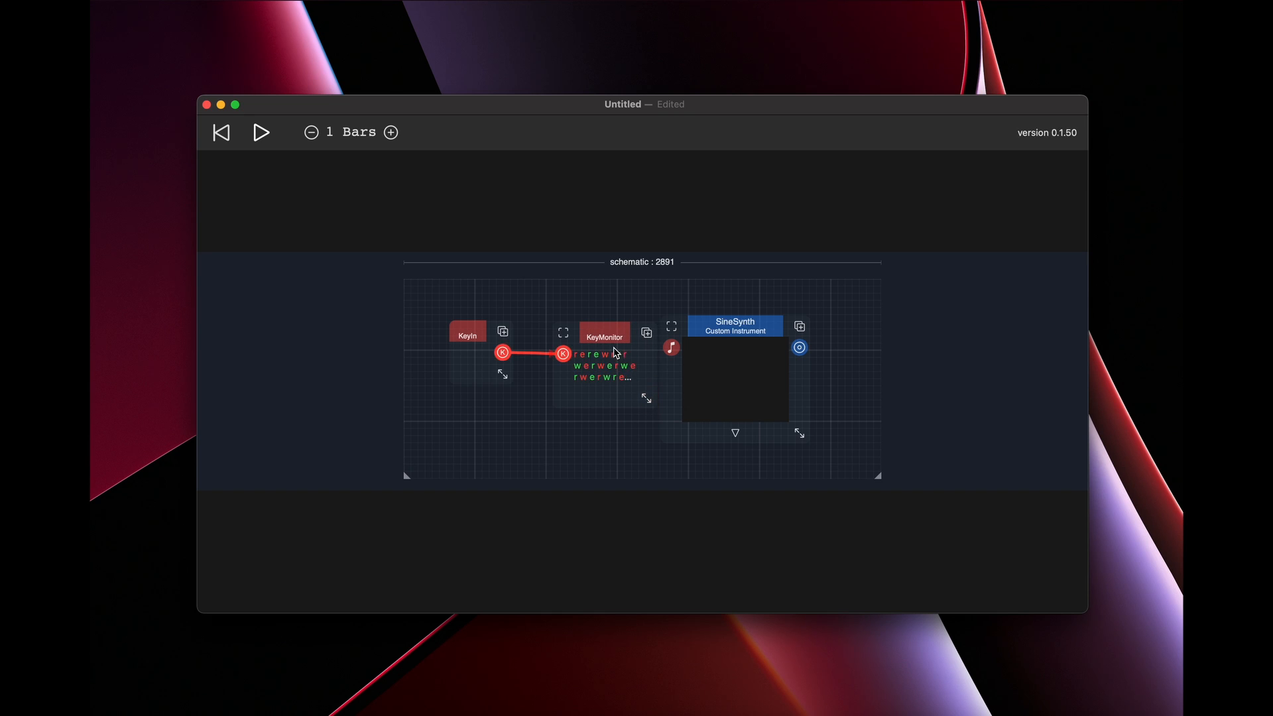
click(614, 342)
click(652, 434)
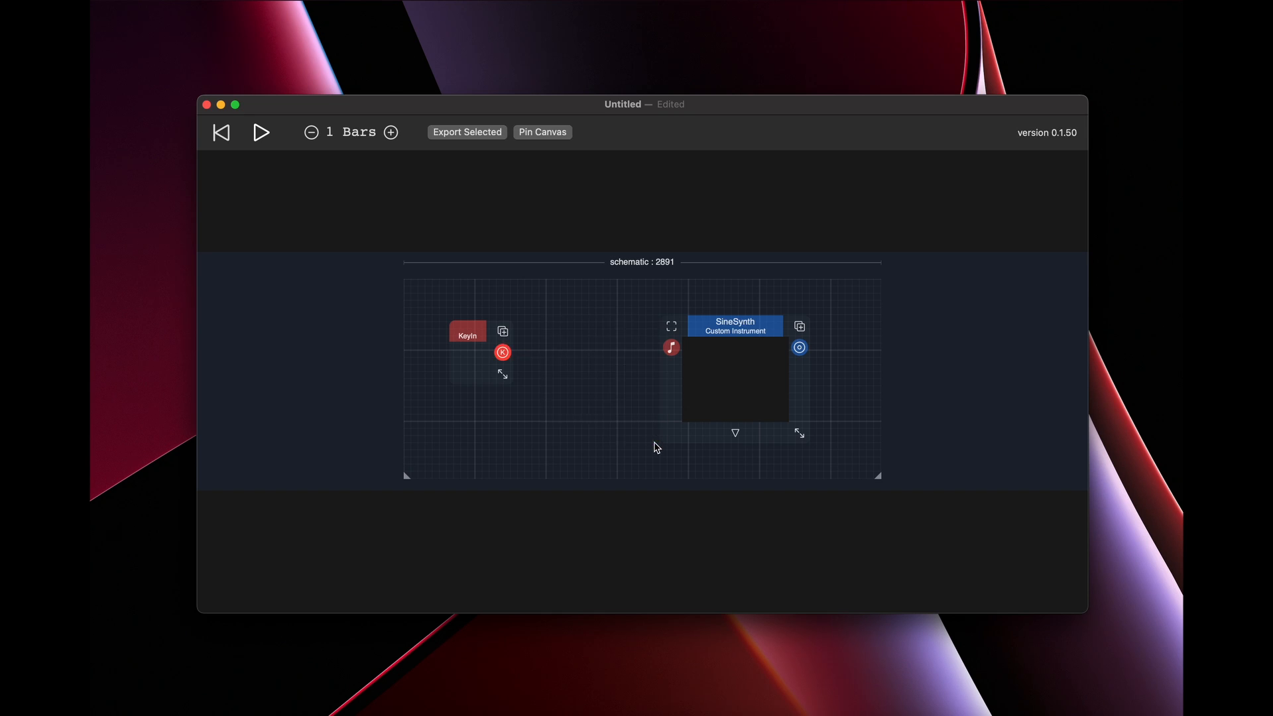
Add a KeyToMidi primitive wired from KeyIn into SineSynth's MIDI input, and align the components along the signal chain
double_click(551, 362)
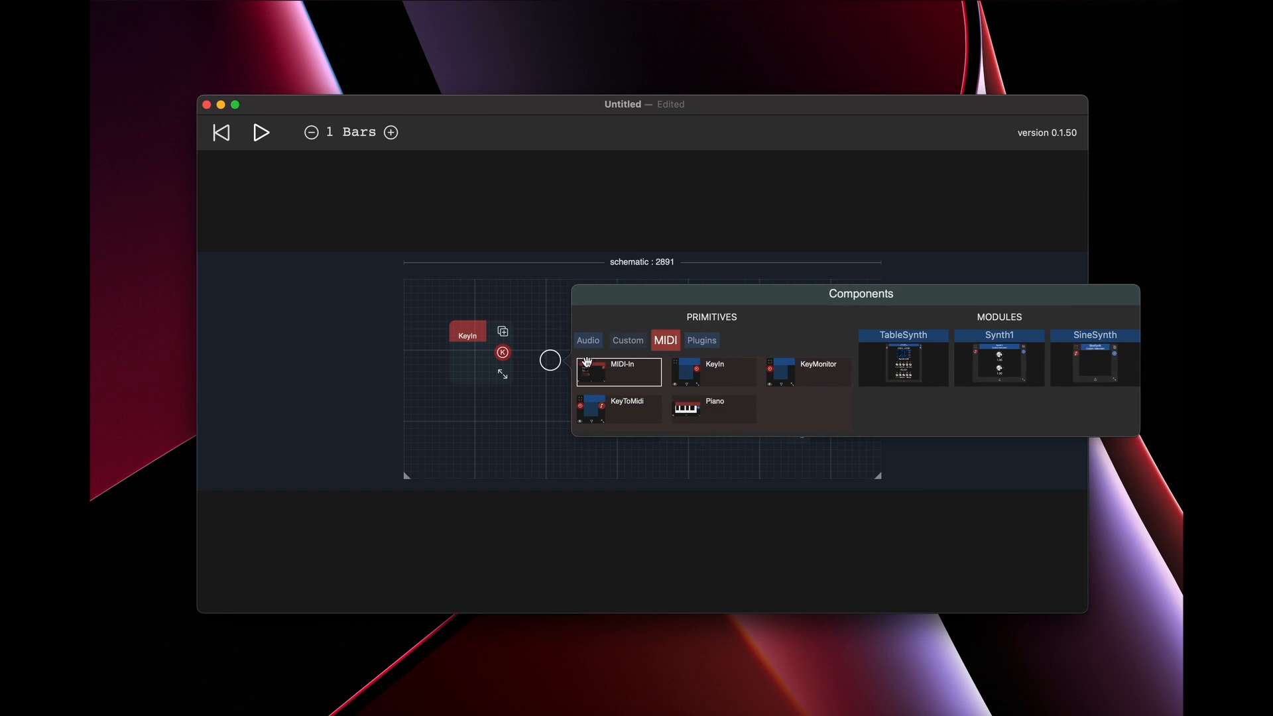
click(630, 422)
drag(503, 352, 671, 347)
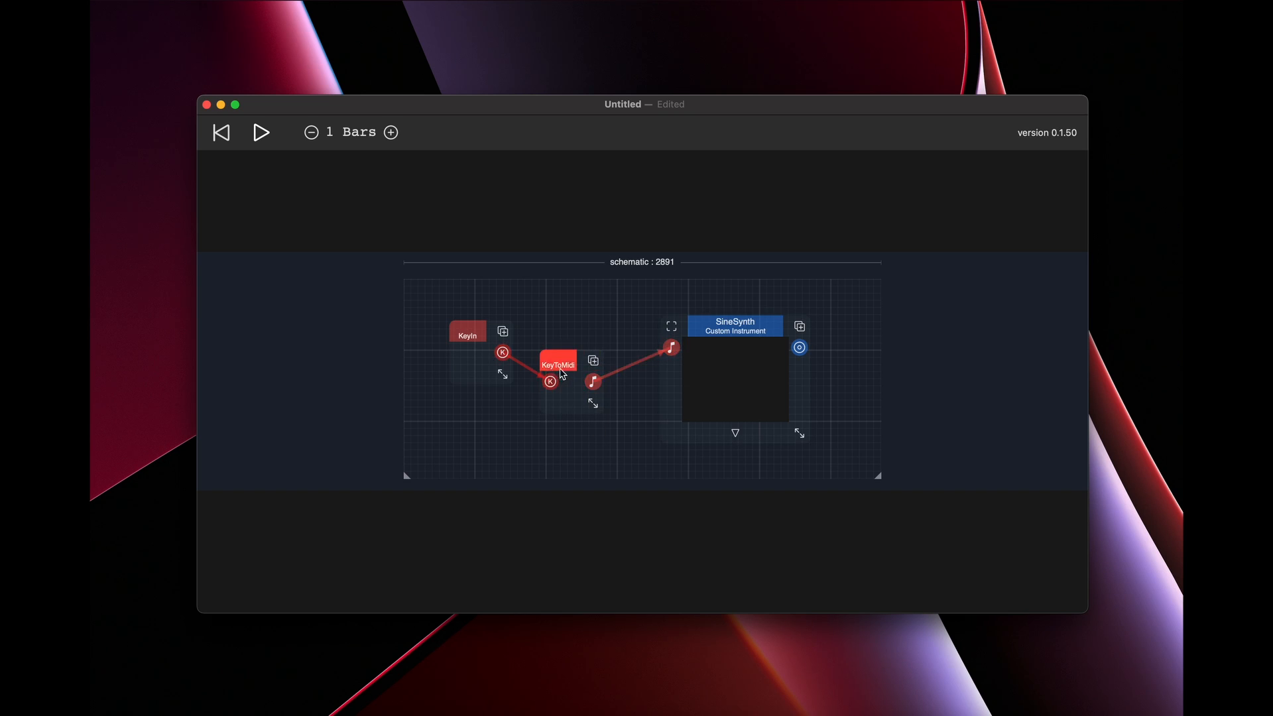
drag(563, 374, 556, 345)
drag(730, 326, 708, 338)
Add an Audio-Out primitive after SineSynth and connect SineSynth's audio output to it
click(839, 316)
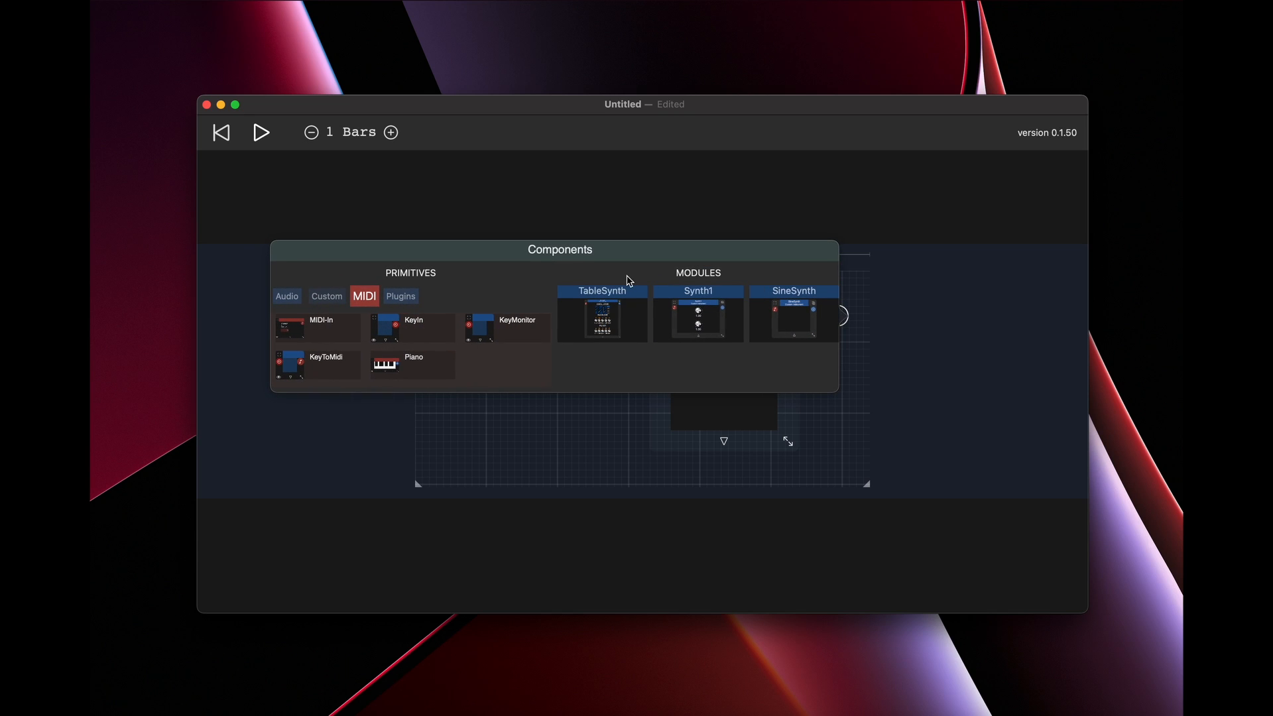
click(285, 302)
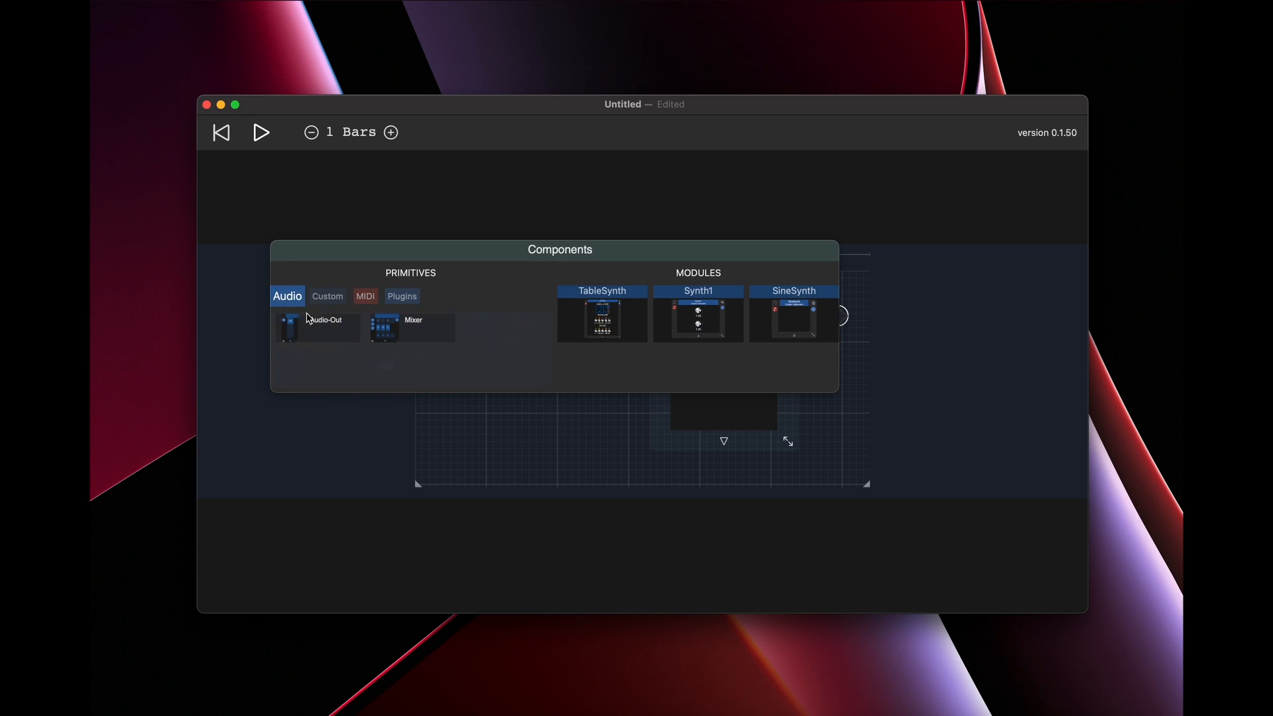
click(318, 325)
drag(725, 325, 770, 303)
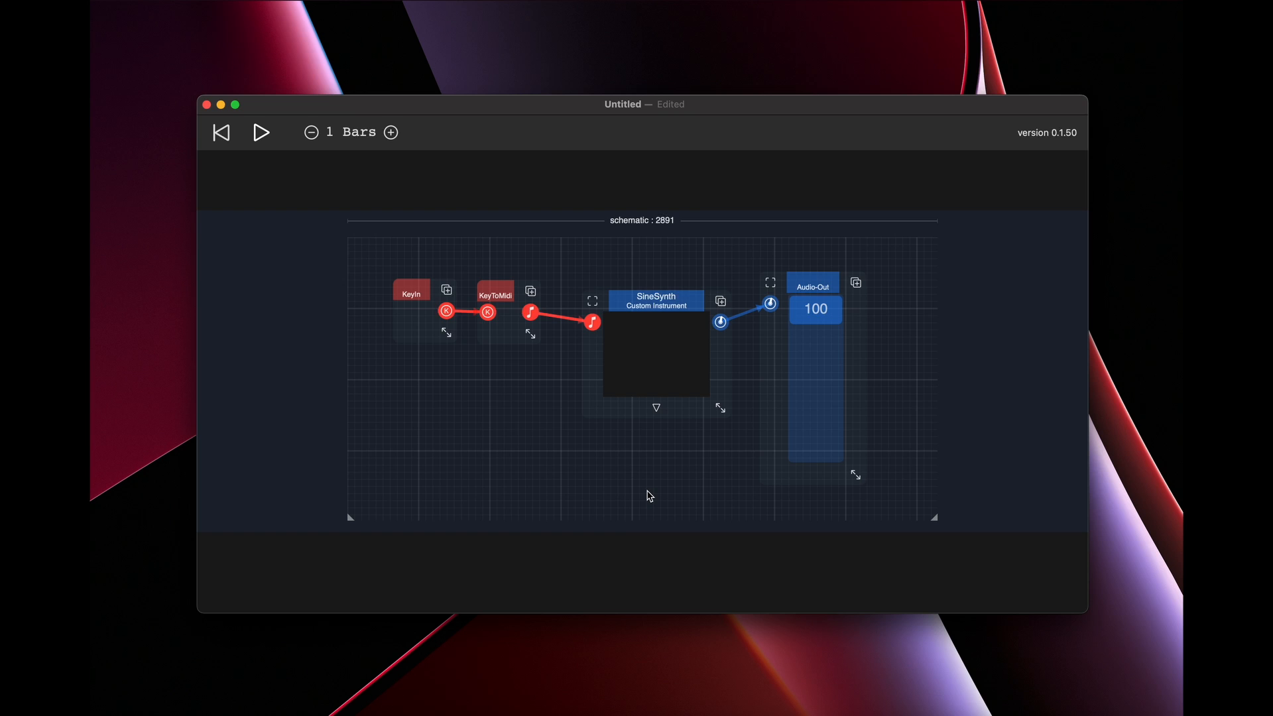
Expand SineSynth's inner schematic and select the multiply node between the sine oscillator and the sum node
click(656, 408)
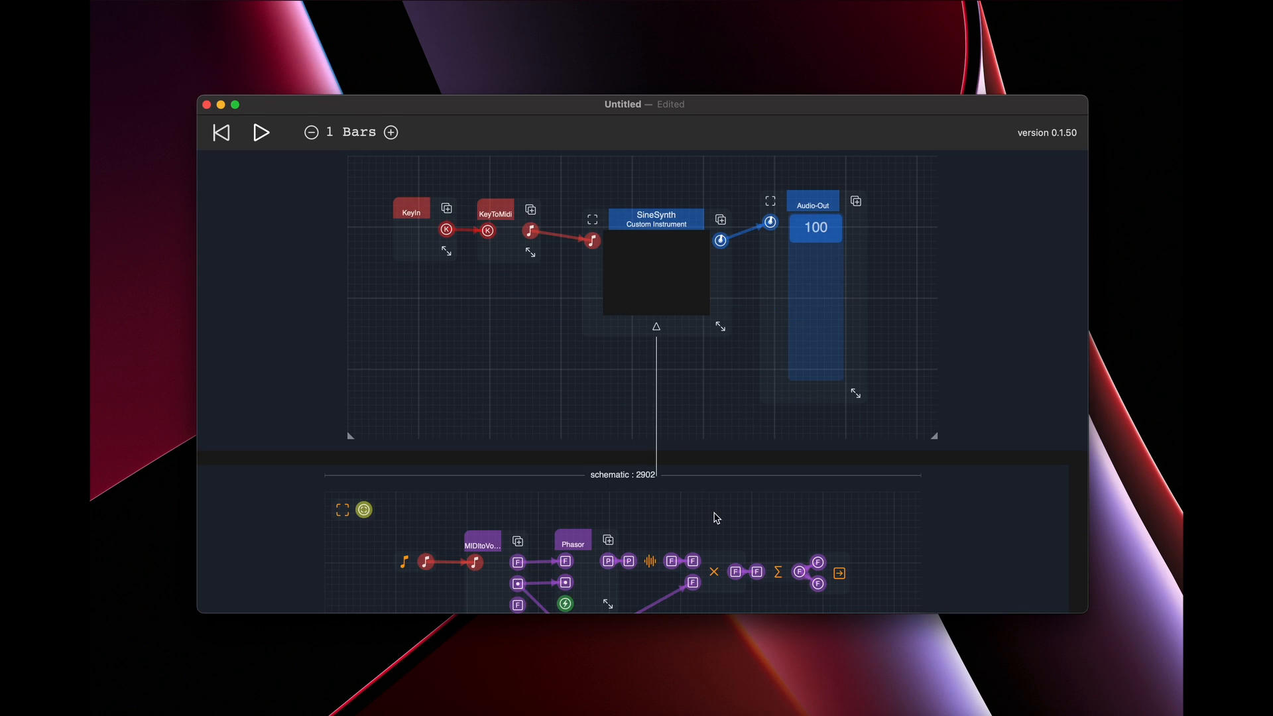
mouse_move(716, 518)
mouse_down()
mouse_move(710, 430)
mouse_move(713, 506)
mouse_up()
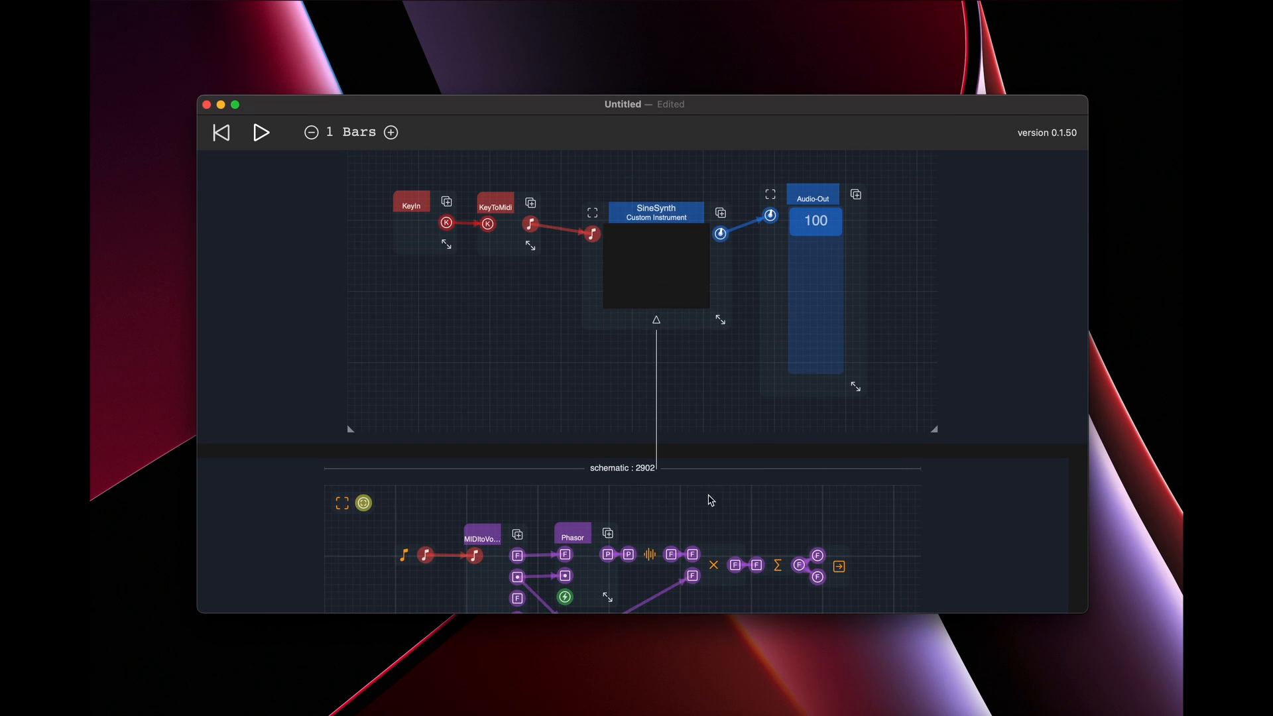
scroll(737, 538, down, 5)
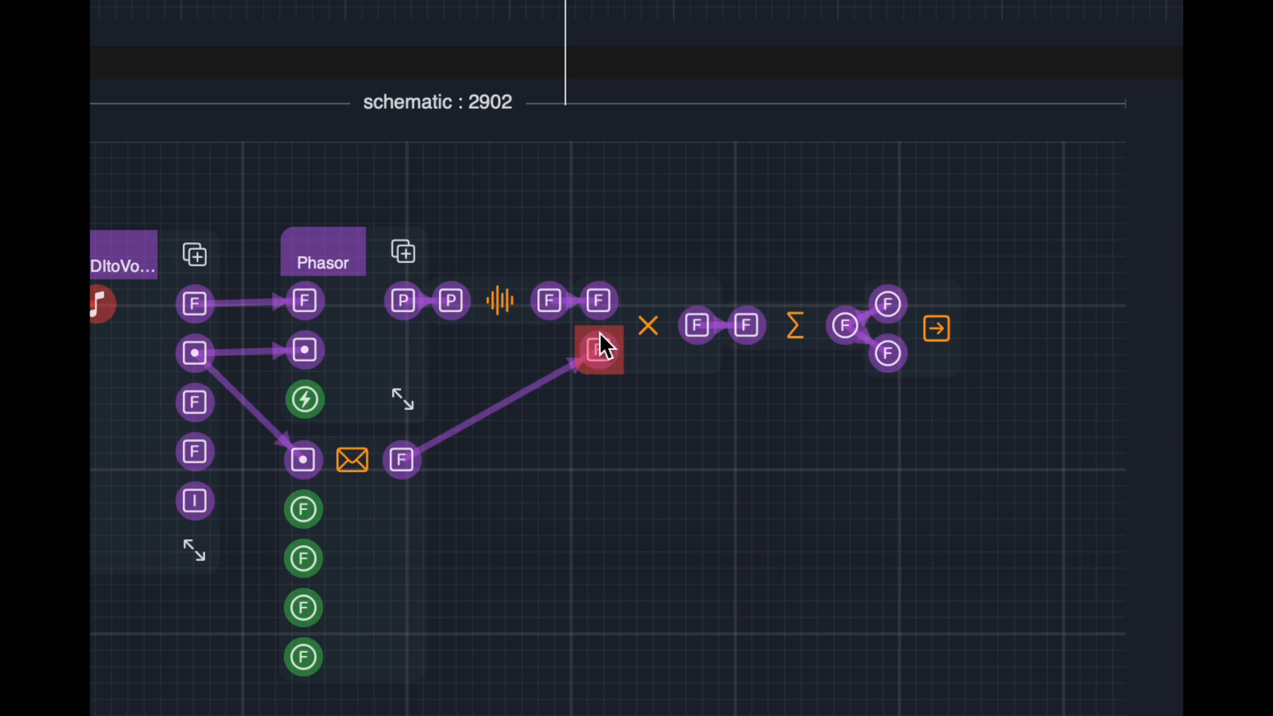
click(651, 332)
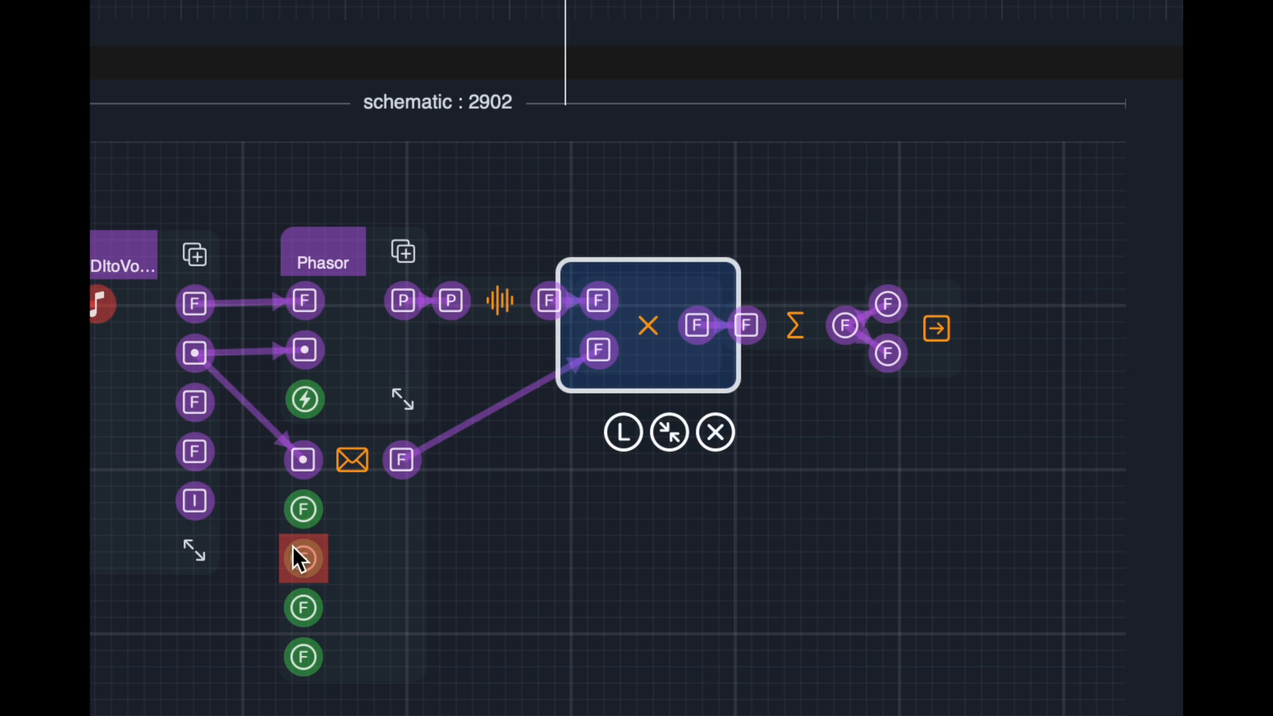
Expand the collapsed ADSR envelope node below Phasor and show its port labels
click(524, 494)
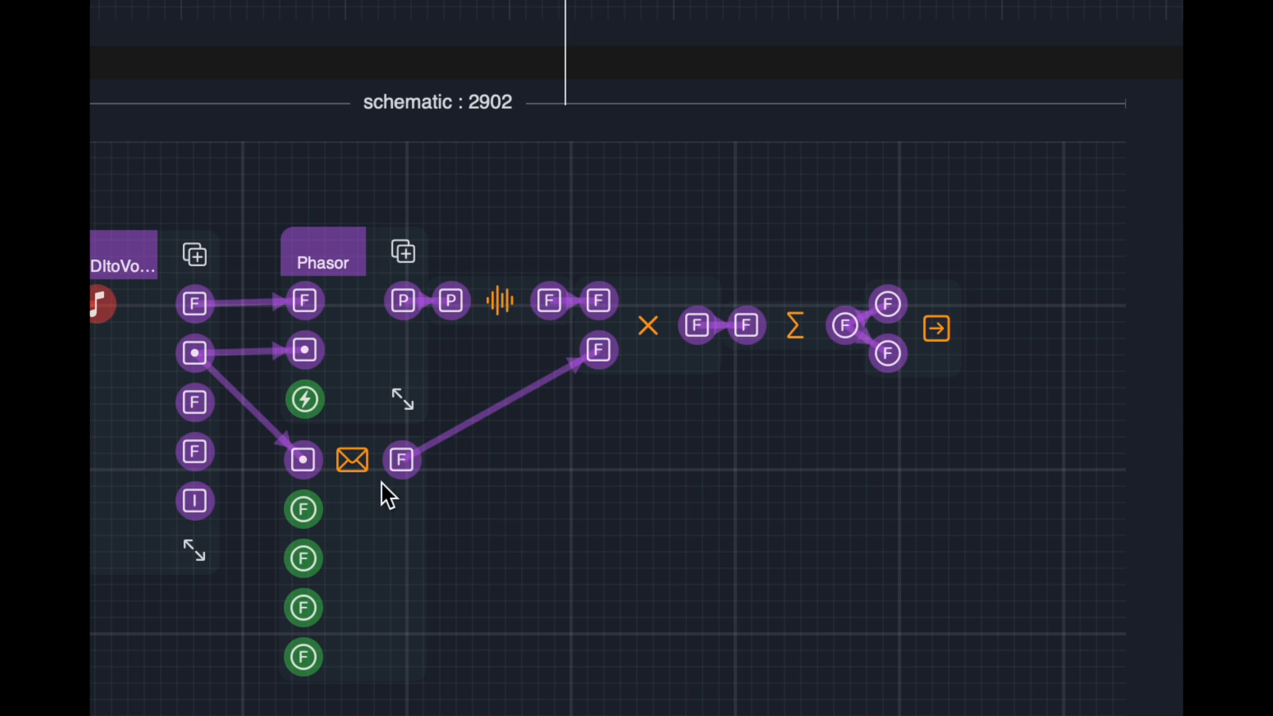
click(348, 468)
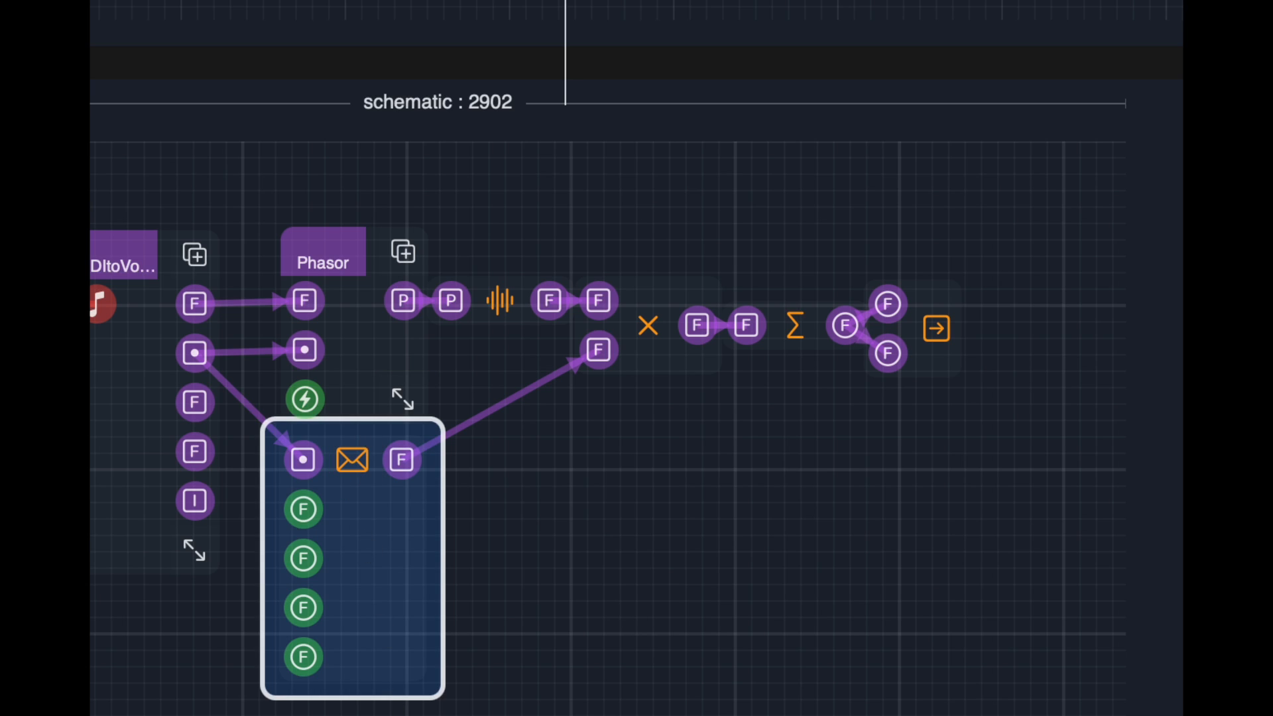
click(549, 631)
drag(349, 406, 352, 459)
drag(496, 626, 610, 482)
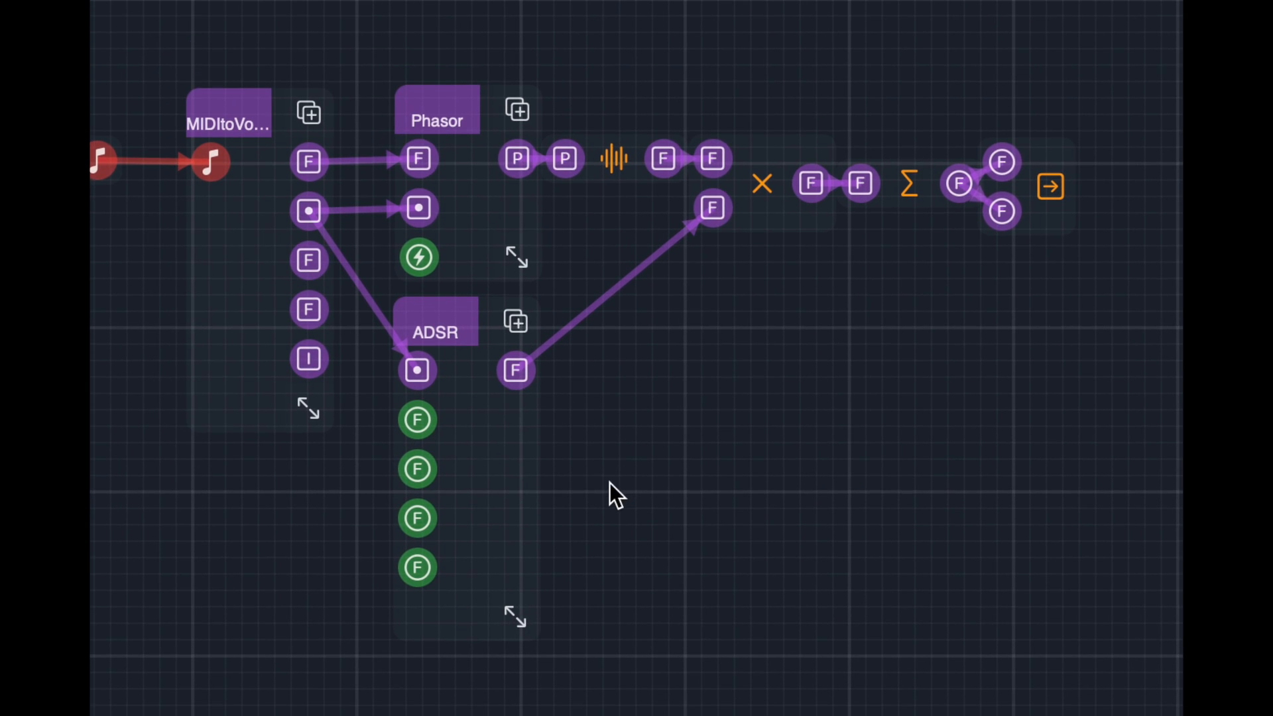
click(464, 322)
click(453, 702)
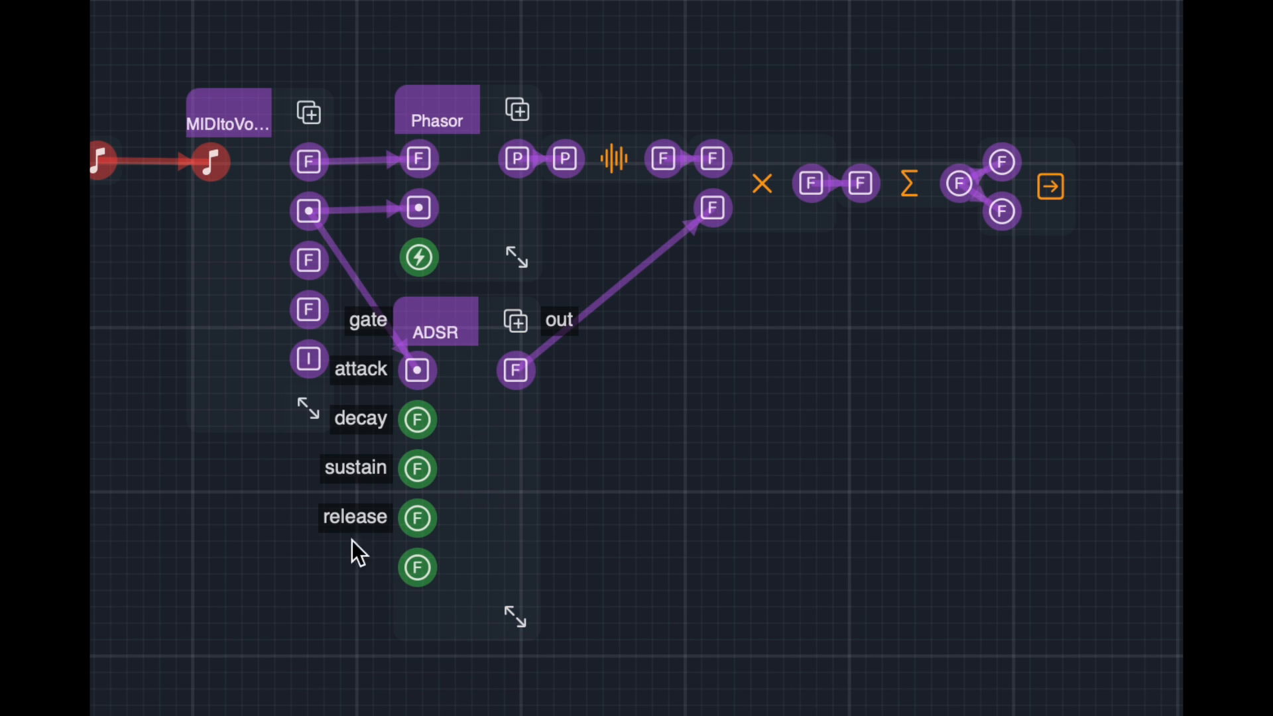
Collapse the ADSR node back to its compact form directly below Phasor and hide its port labels
click(451, 321)
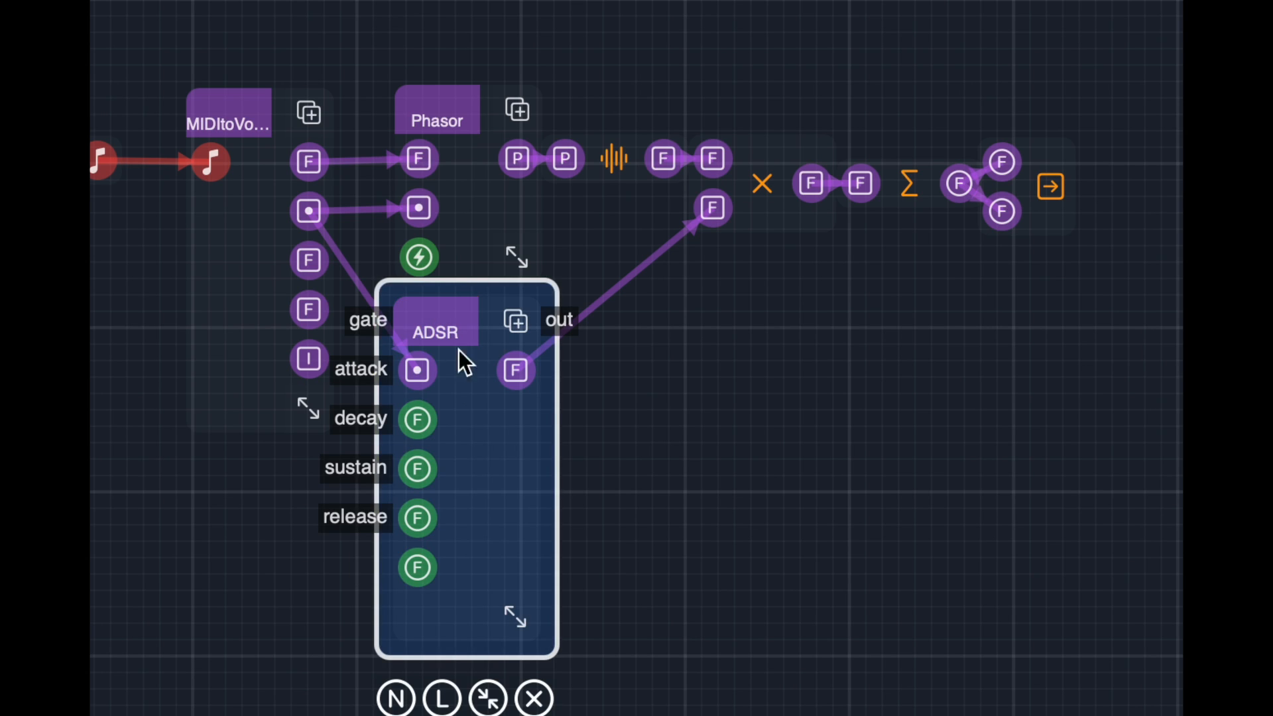
click(489, 699)
drag(469, 366, 470, 319)
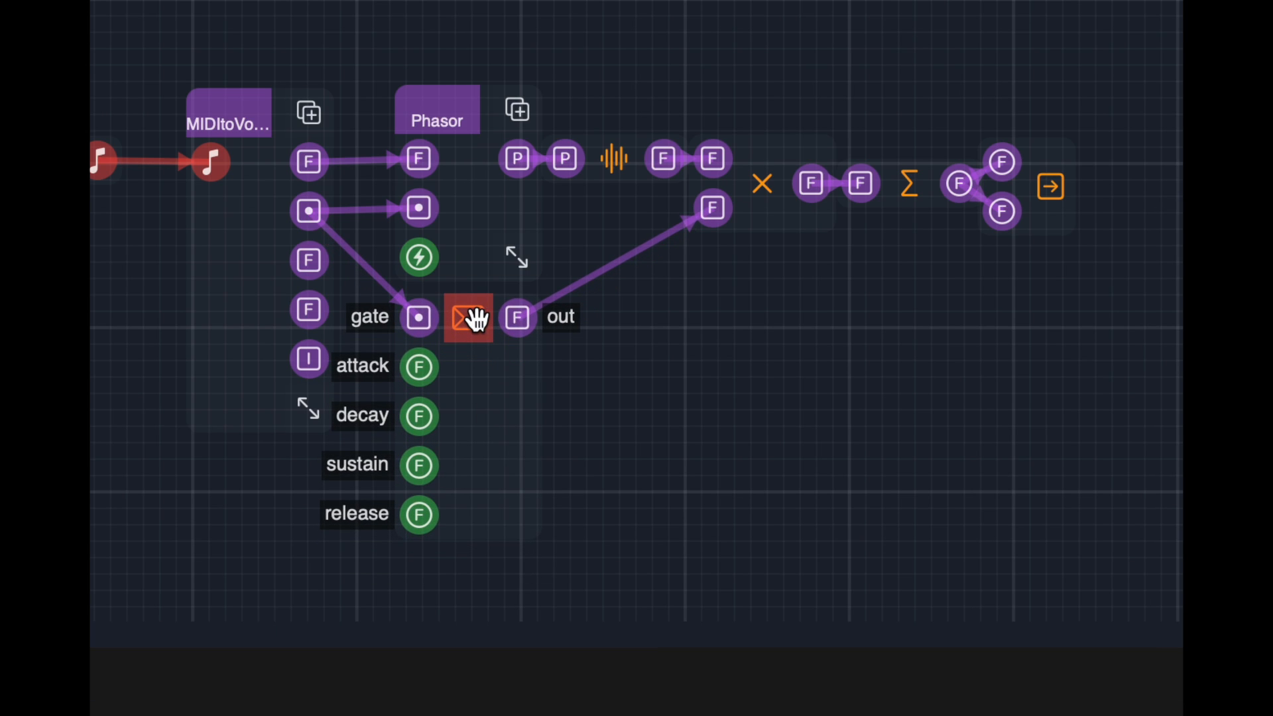
click(477, 320)
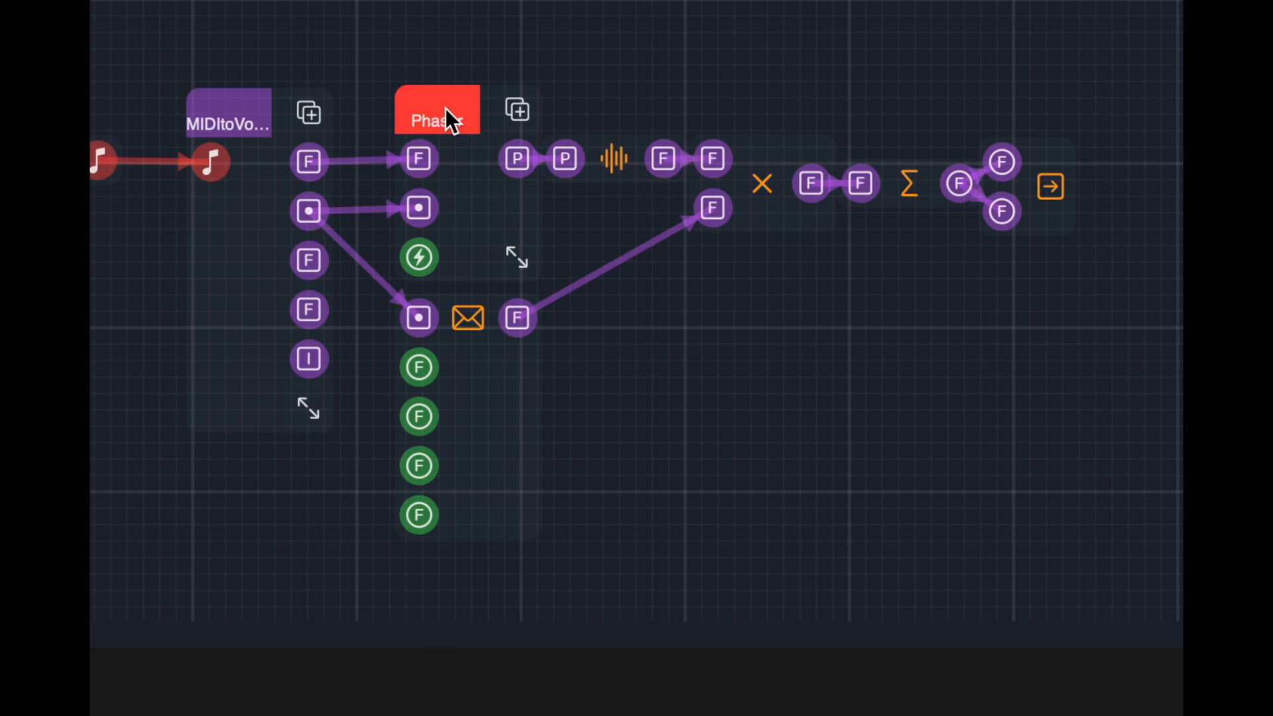
Move MIDItoVoices away from Phasor, widen it to fit its full title, and show its port labels
drag(237, 122, 207, 116)
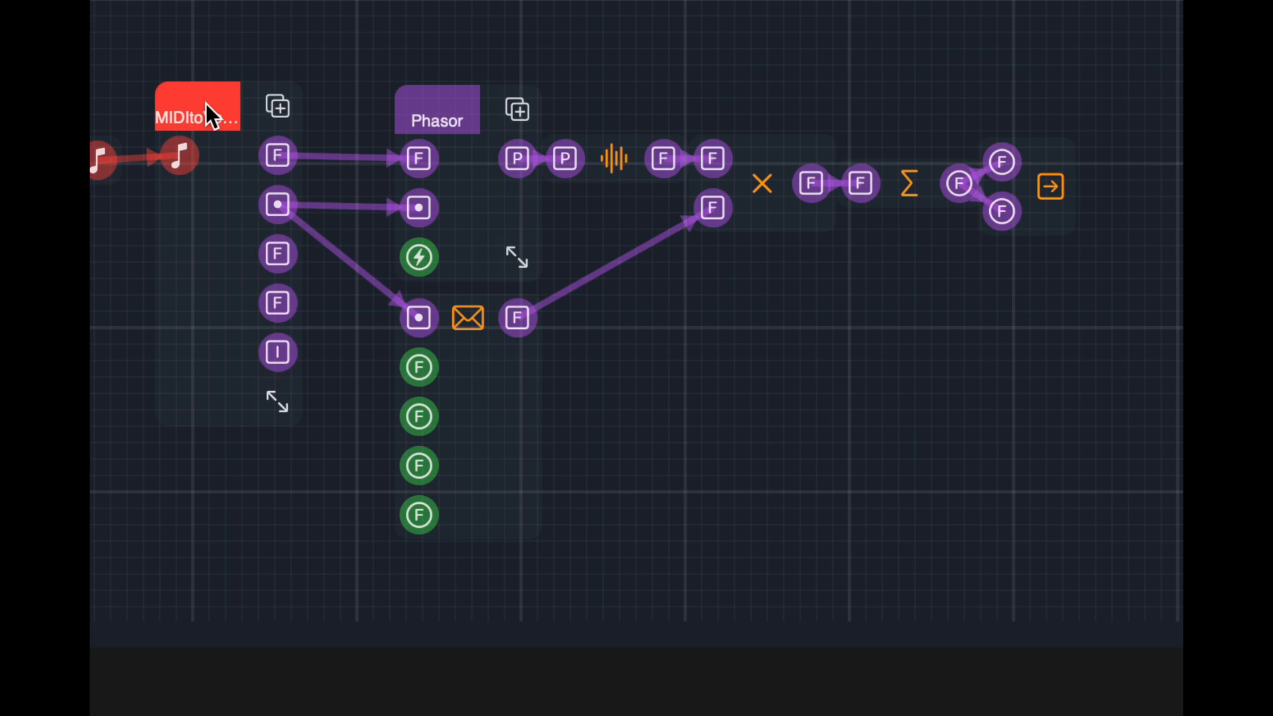
drag(277, 396, 307, 400)
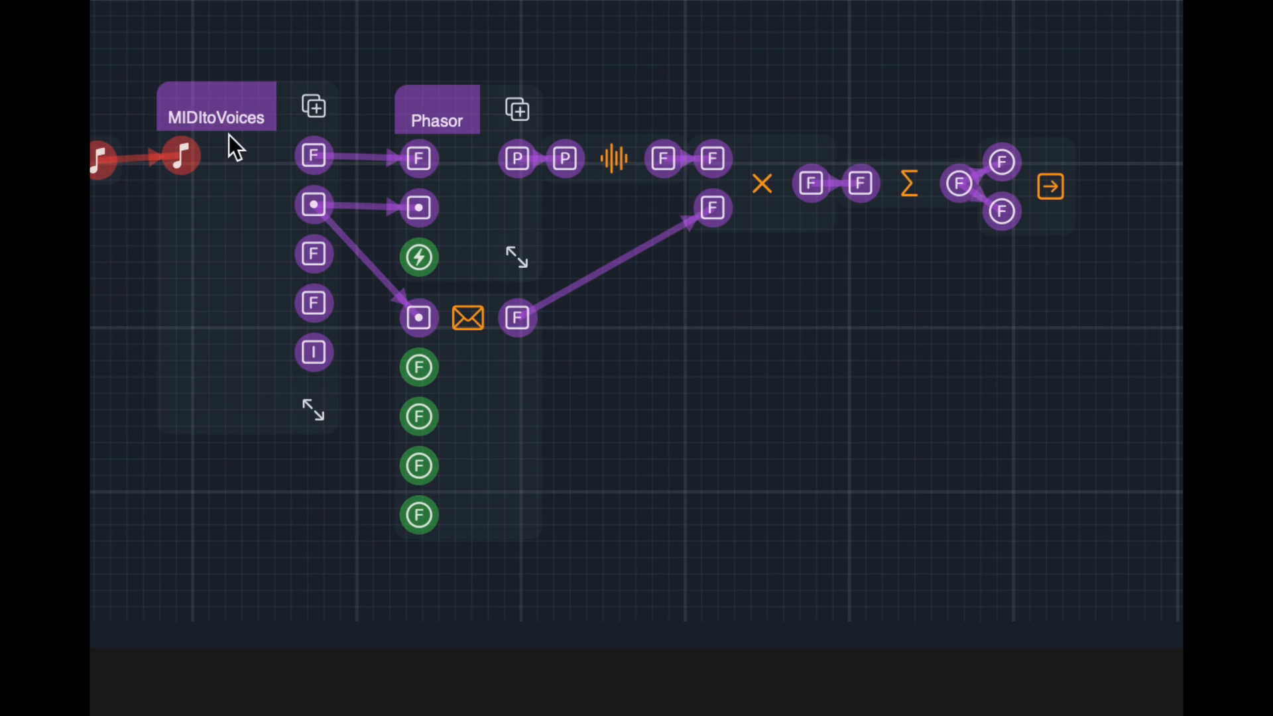
click(226, 117)
click(286, 489)
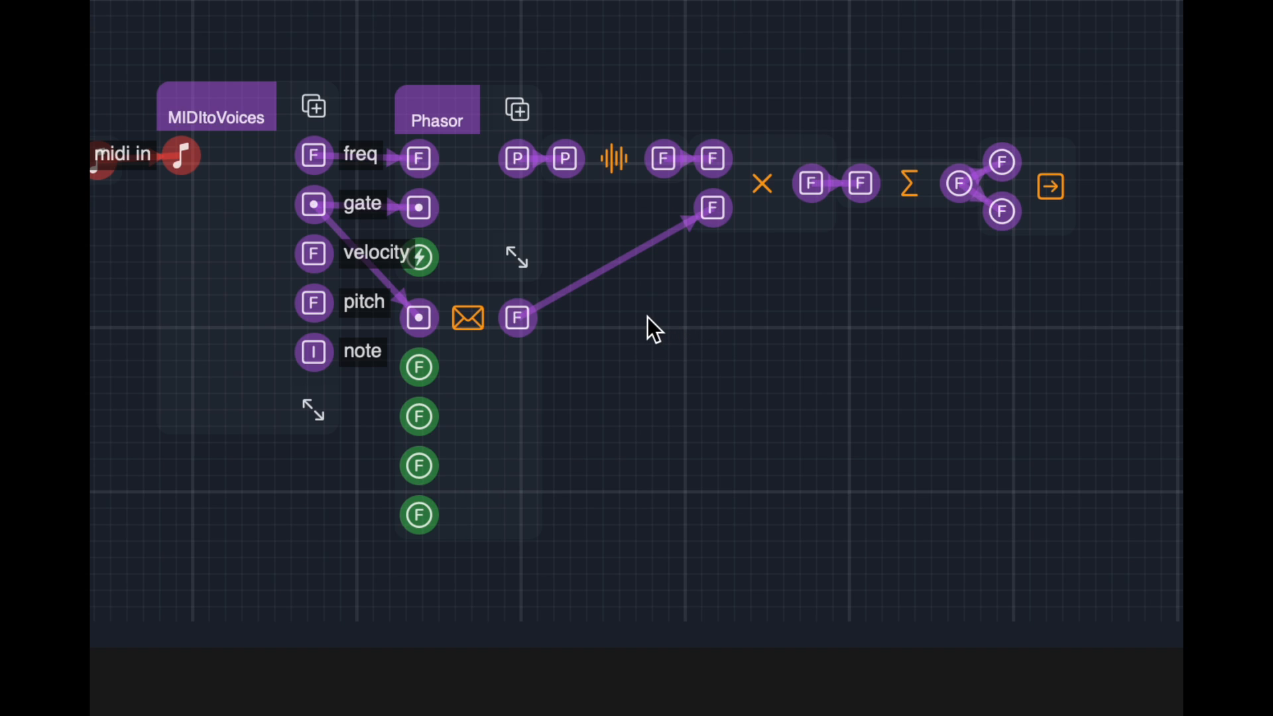
Add a ShowFloats display primitive in the empty area below the multiply node and enlarge it
double_click(657, 341)
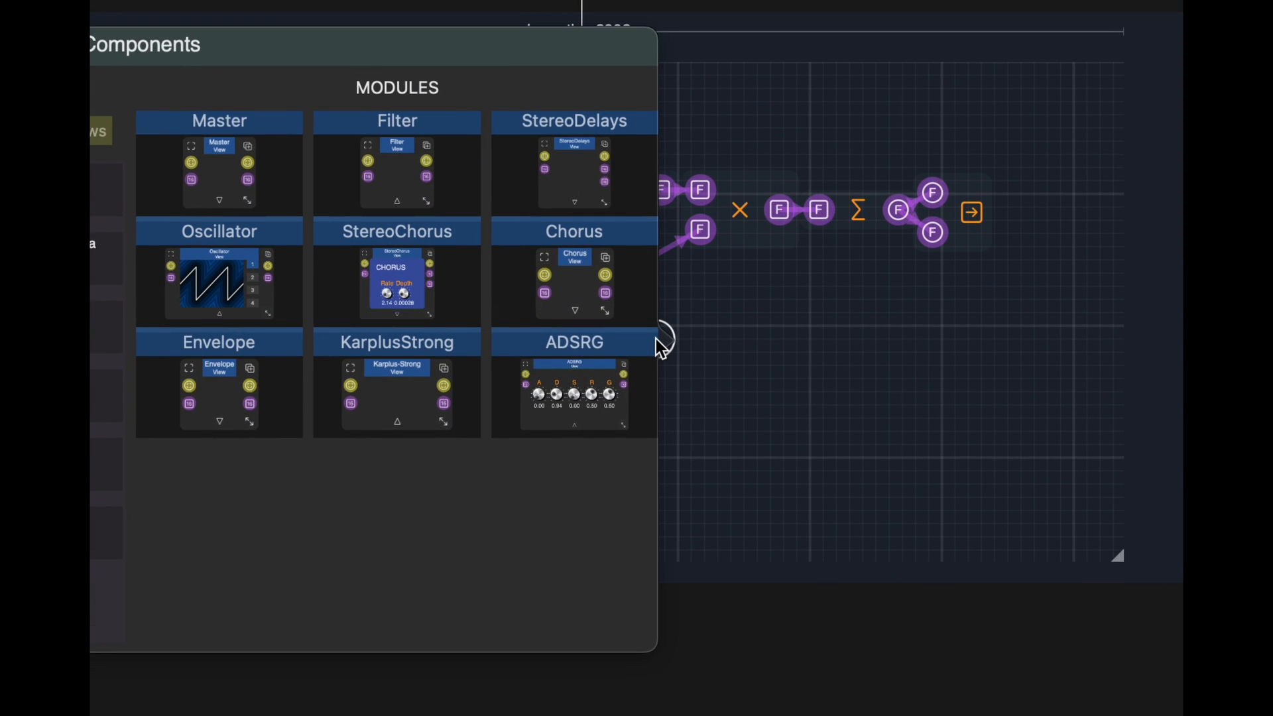
click(654, 341)
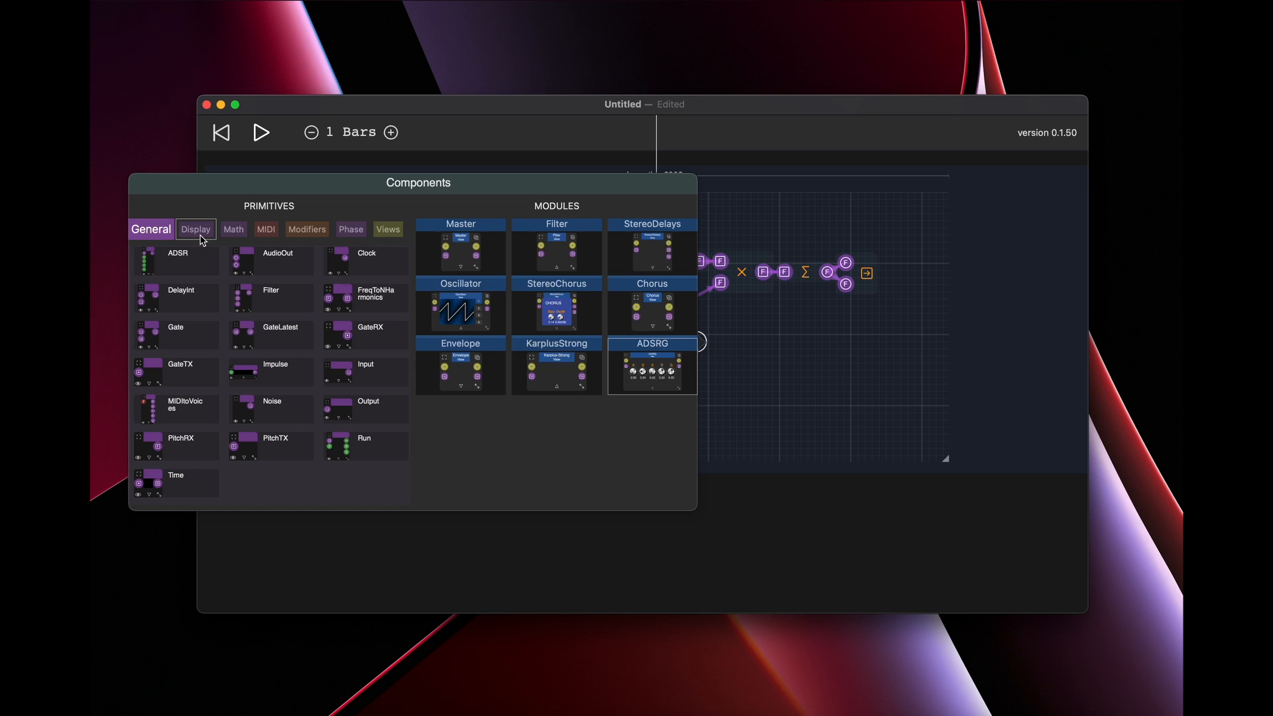
click(199, 234)
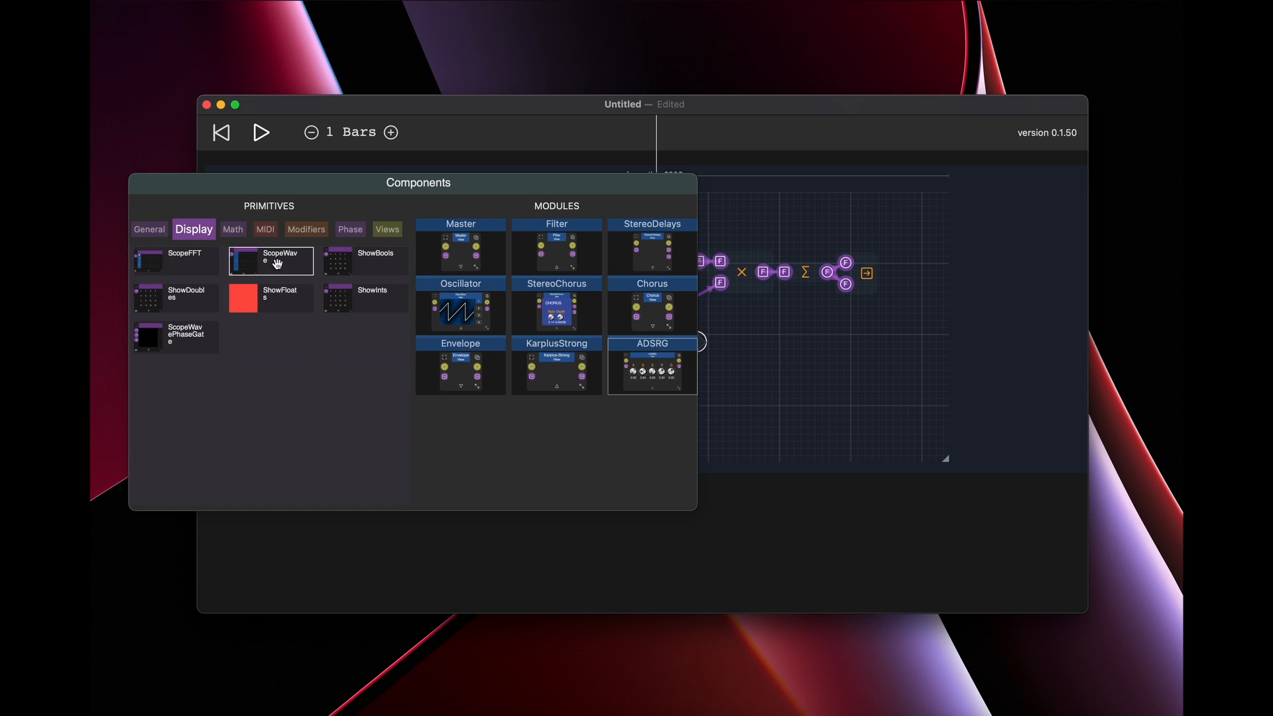
click(276, 303)
drag(738, 384, 856, 455)
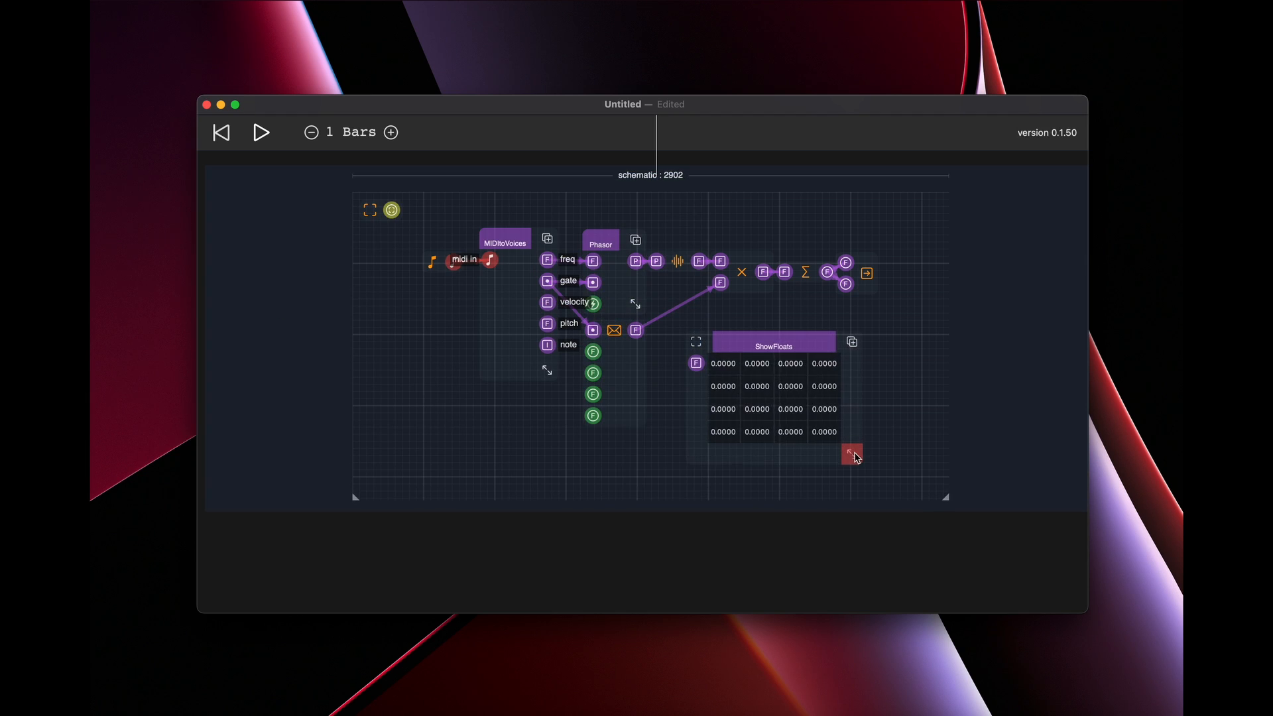
Inspect MIDItoVoices' freq output in a widened ShowFloats, followed by its pitch output
drag(547, 259, 696, 367)
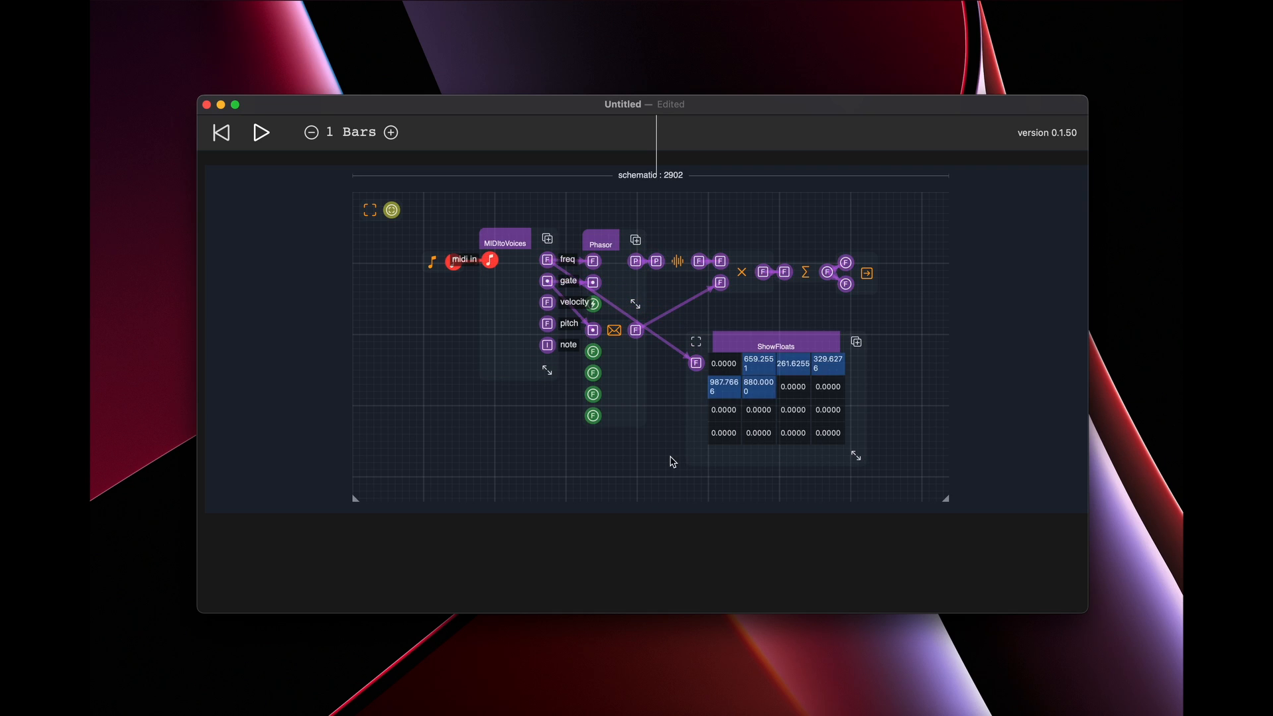
drag(854, 456, 916, 458)
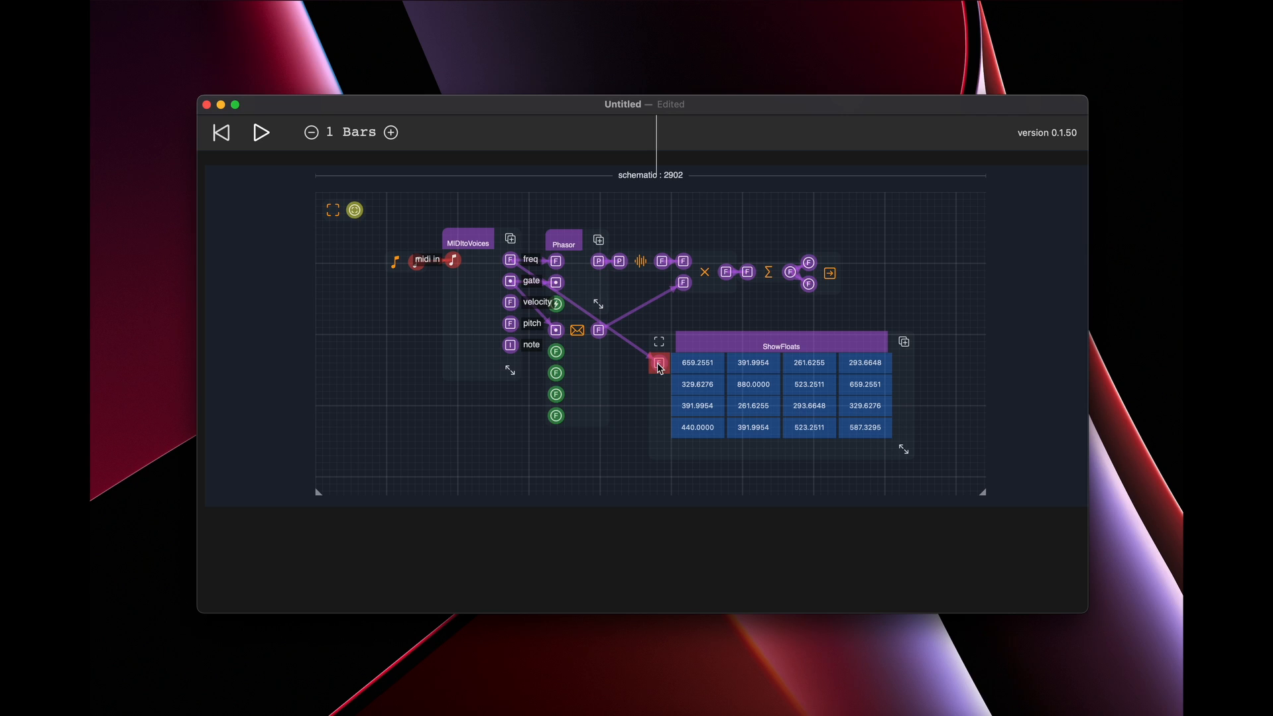
drag(657, 363, 632, 342)
drag(511, 325, 660, 364)
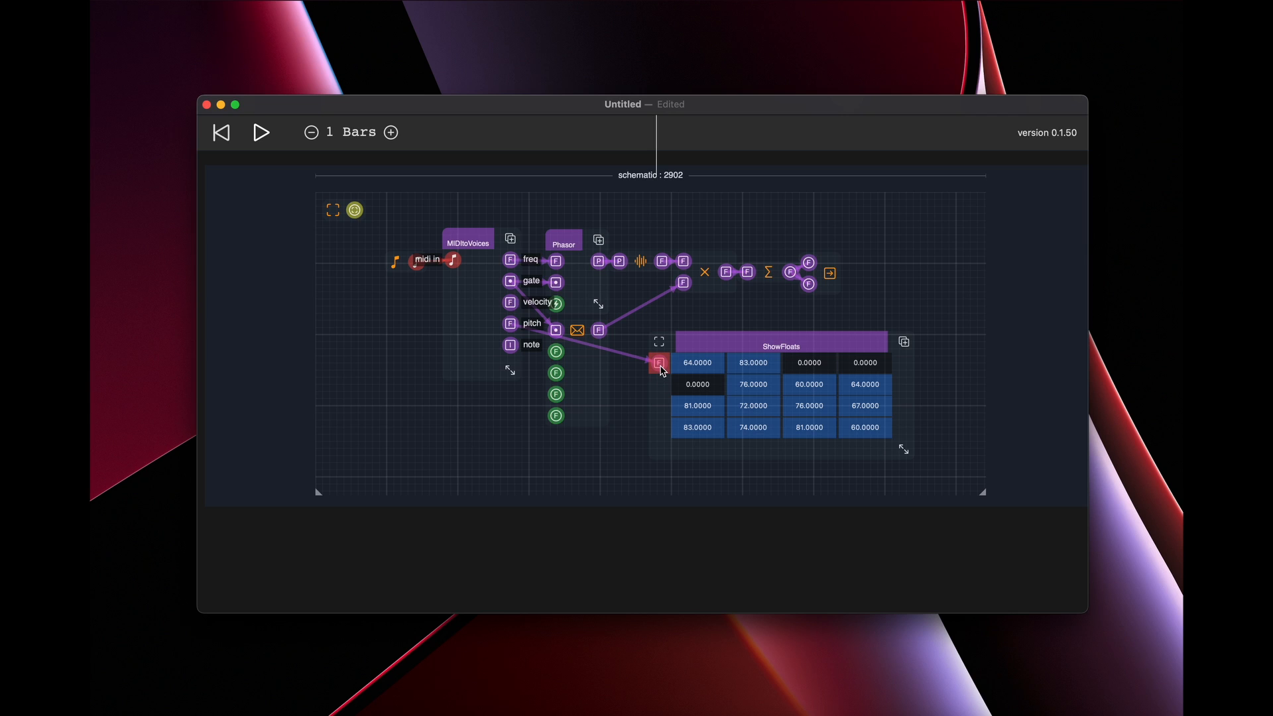
Inspect Phasor's phase output in ShowFloats, followed by the sine oscillator's output
drag(660, 366, 642, 362)
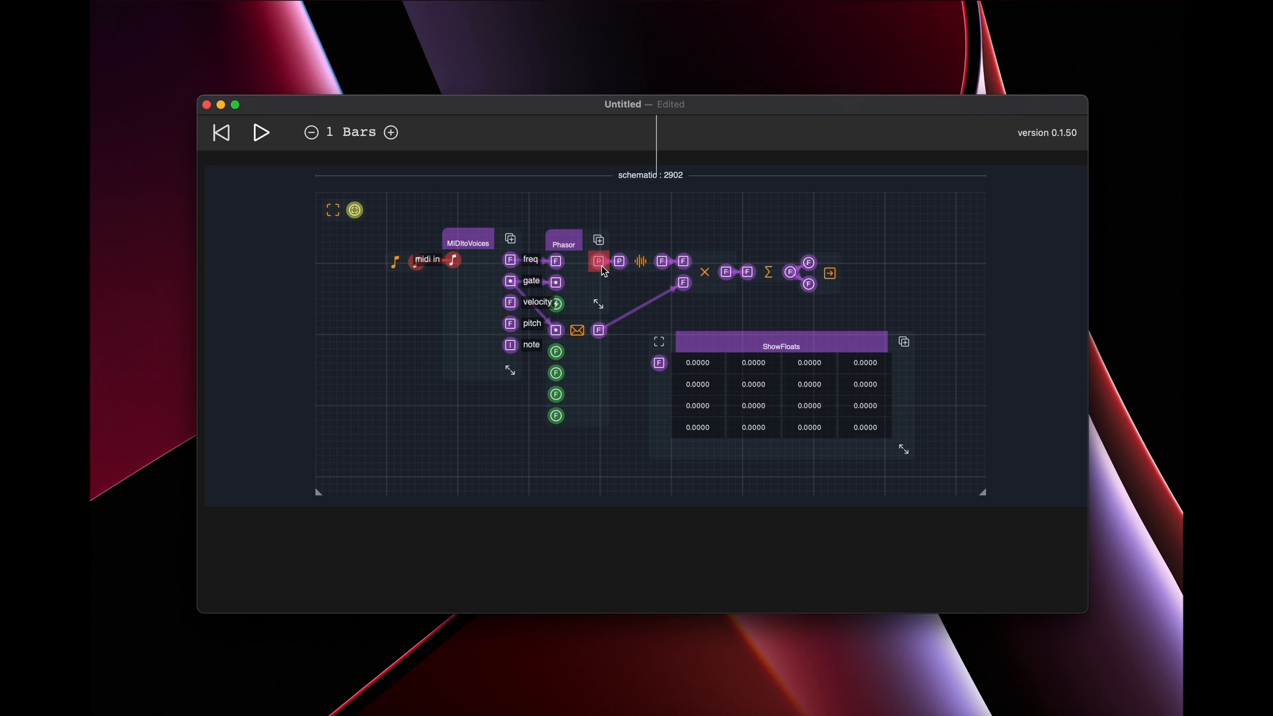
drag(599, 262, 657, 362)
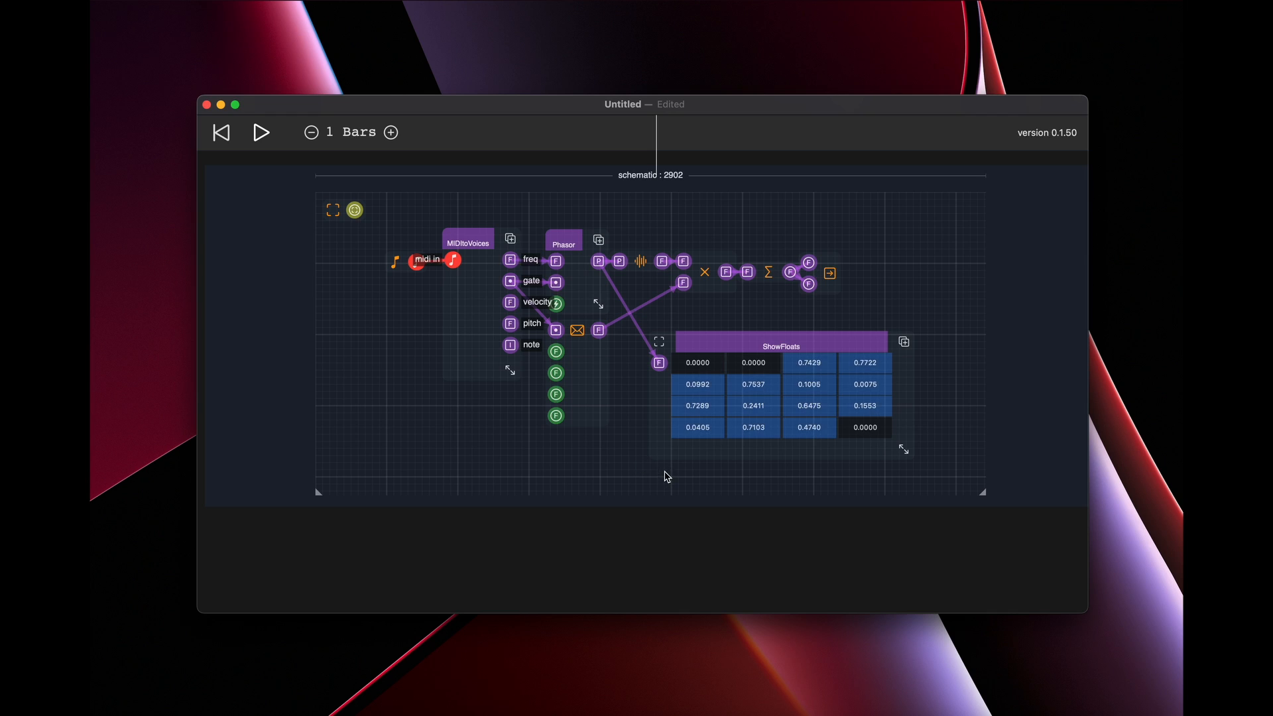
drag(659, 363, 662, 261)
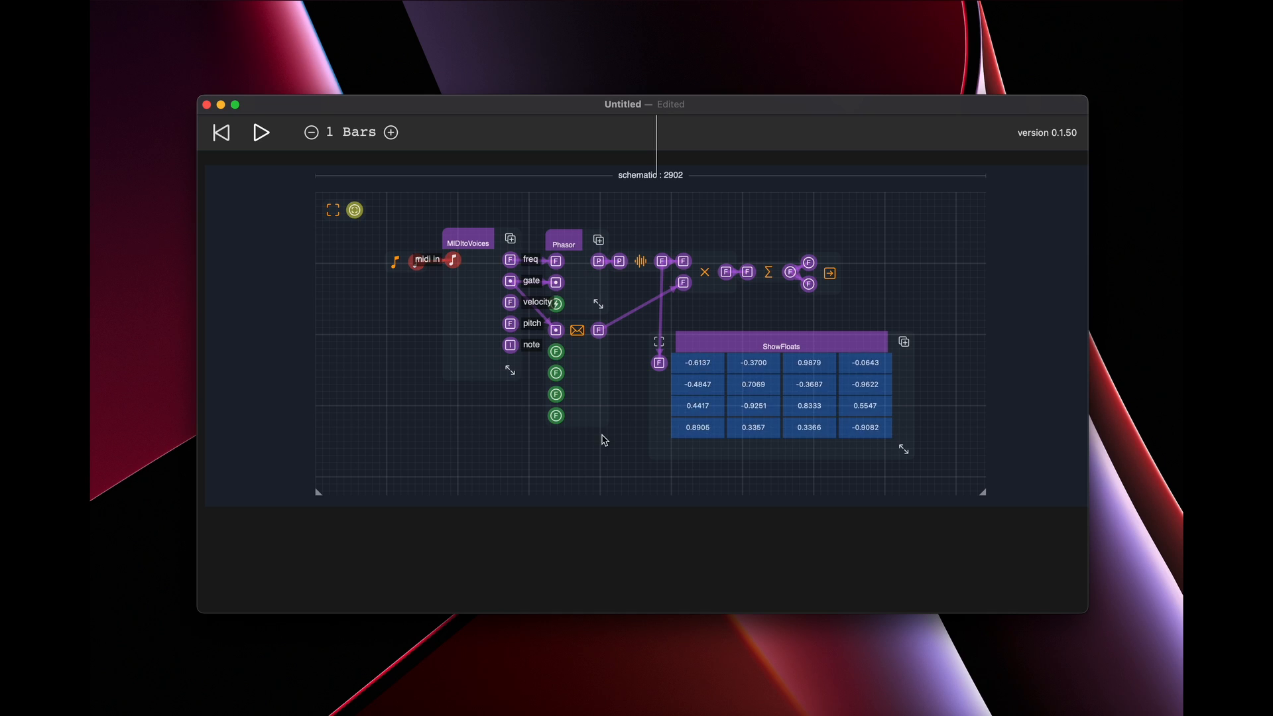
Compare the multiply node's output with the sine oscillator's output by wiring each in turn into ShowFloats
click(659, 364)
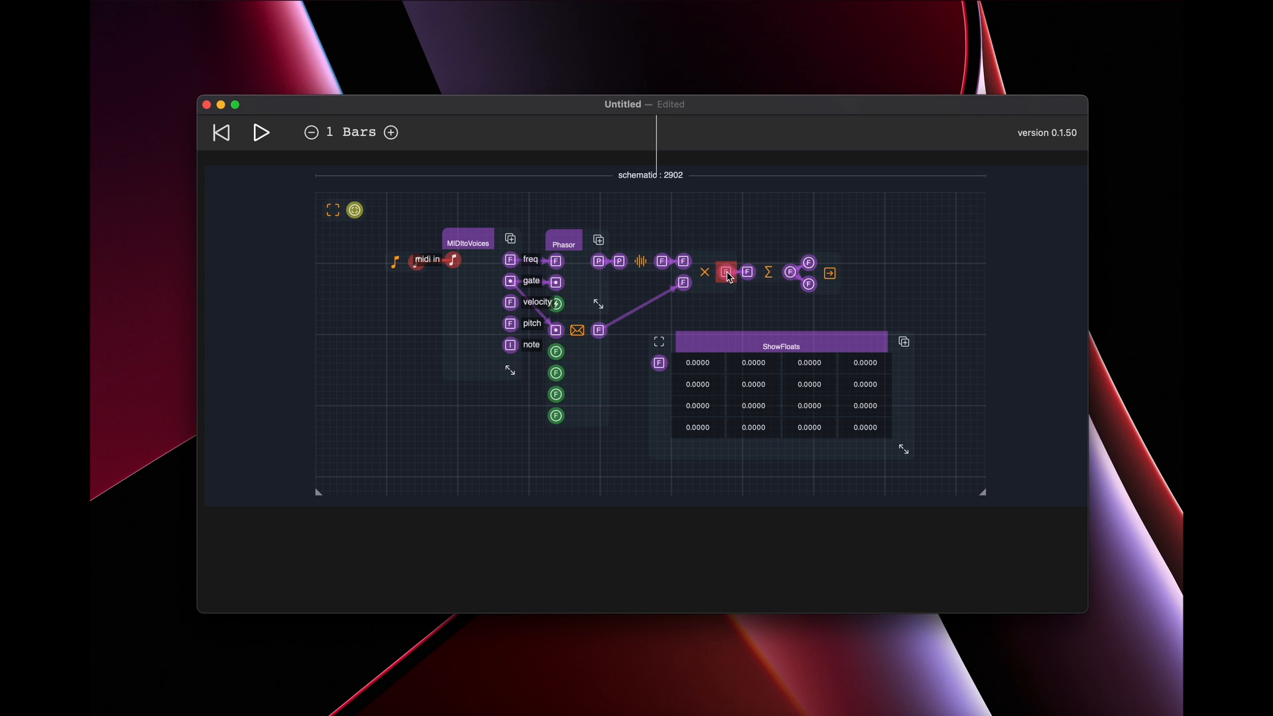
drag(729, 277, 659, 363)
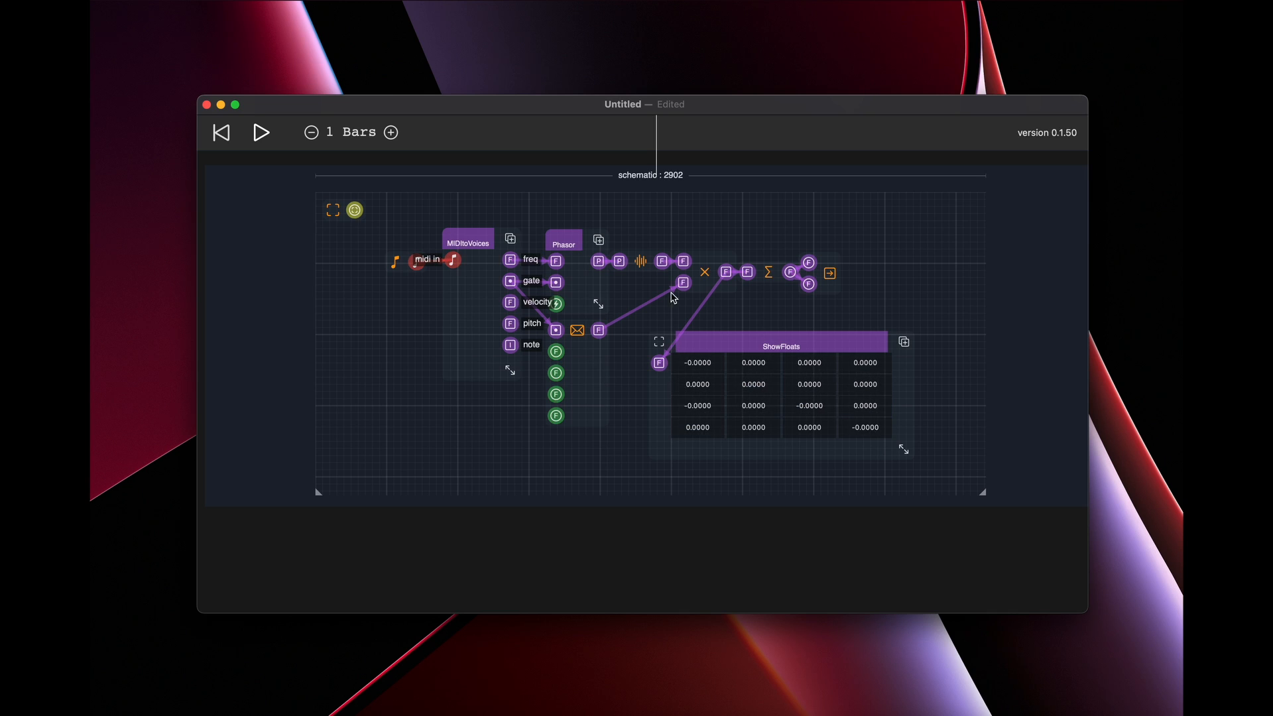
drag(657, 364, 663, 308)
drag(661, 263, 659, 366)
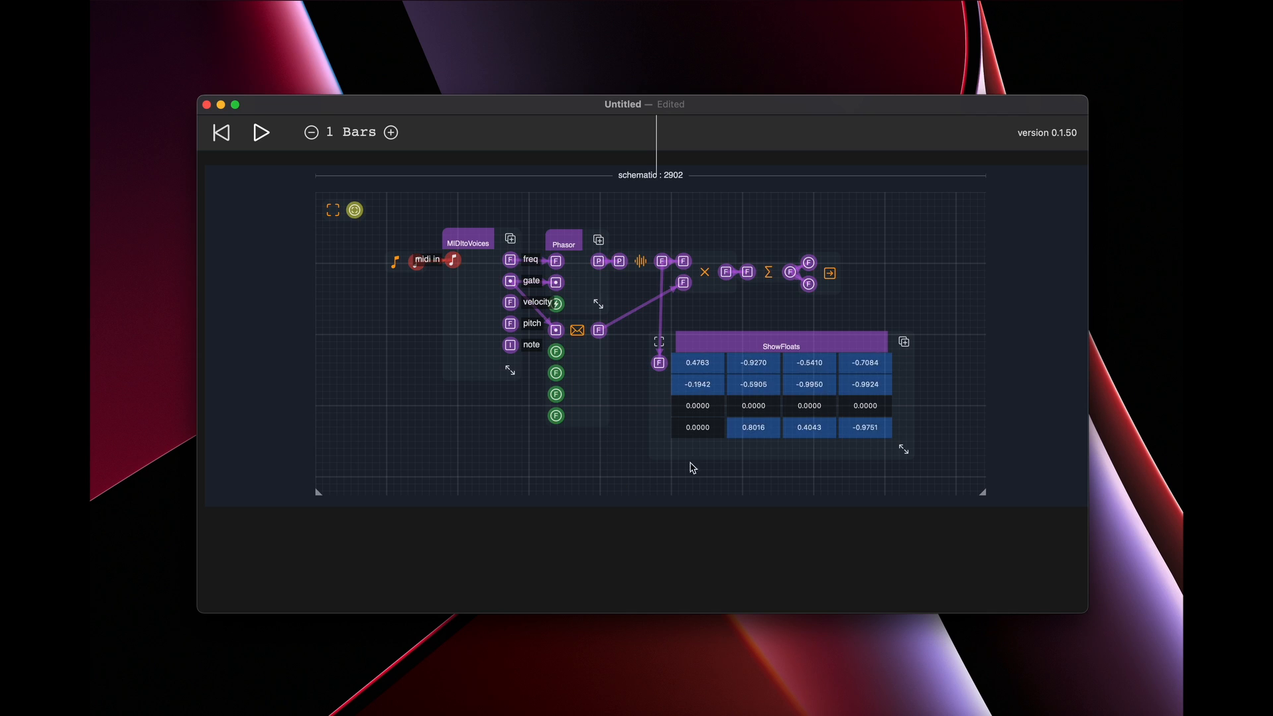
Disconnect ShowFloats from the sine oscillator and delete it from the schematic
click(659, 363)
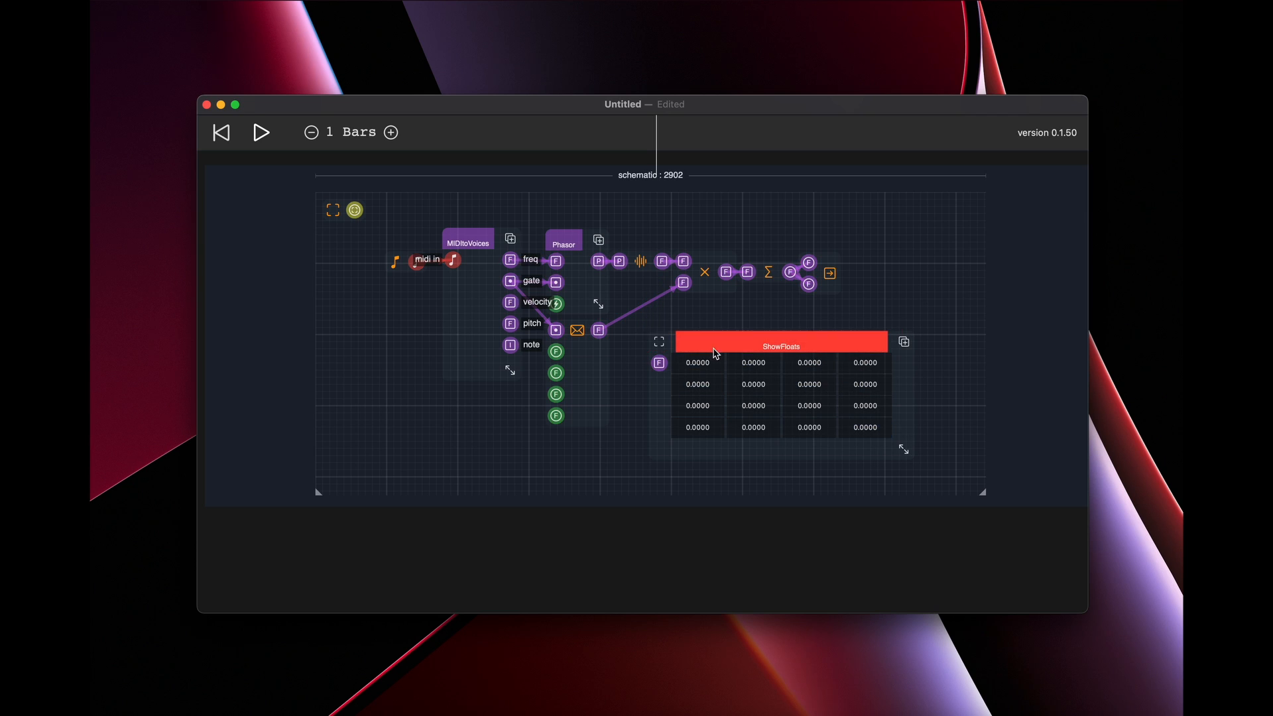
drag(716, 348, 732, 351)
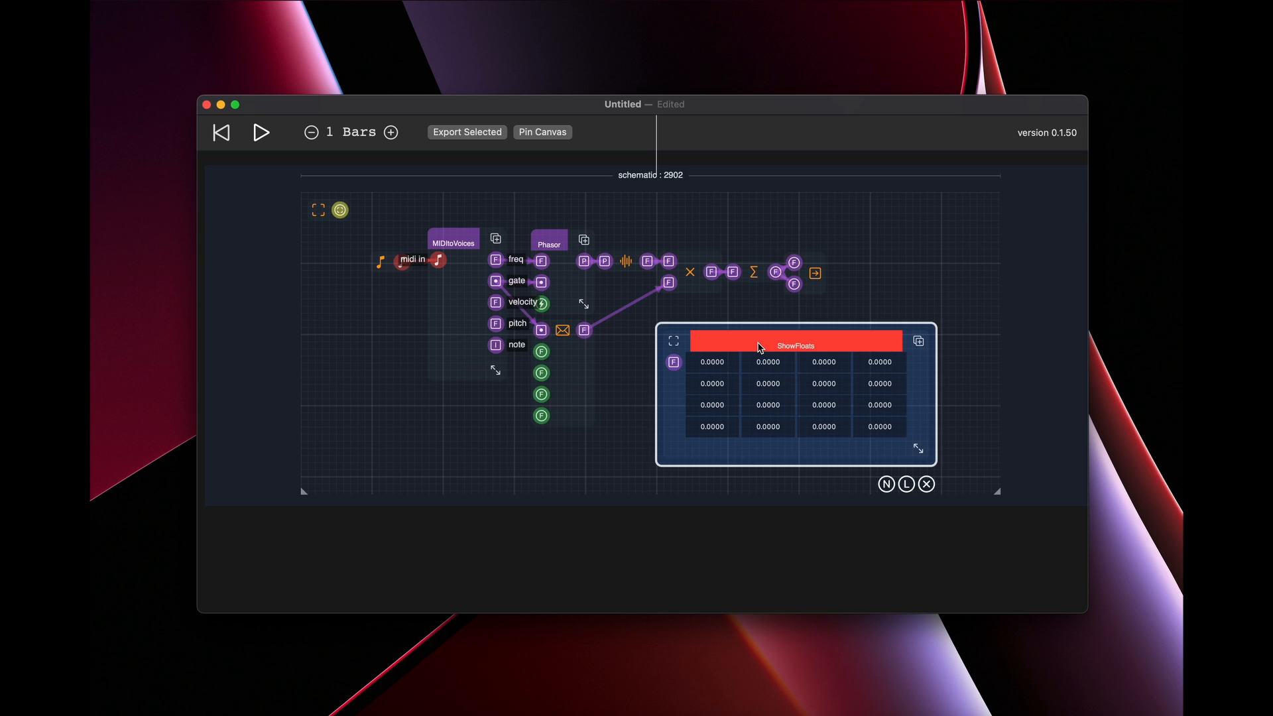
click(927, 484)
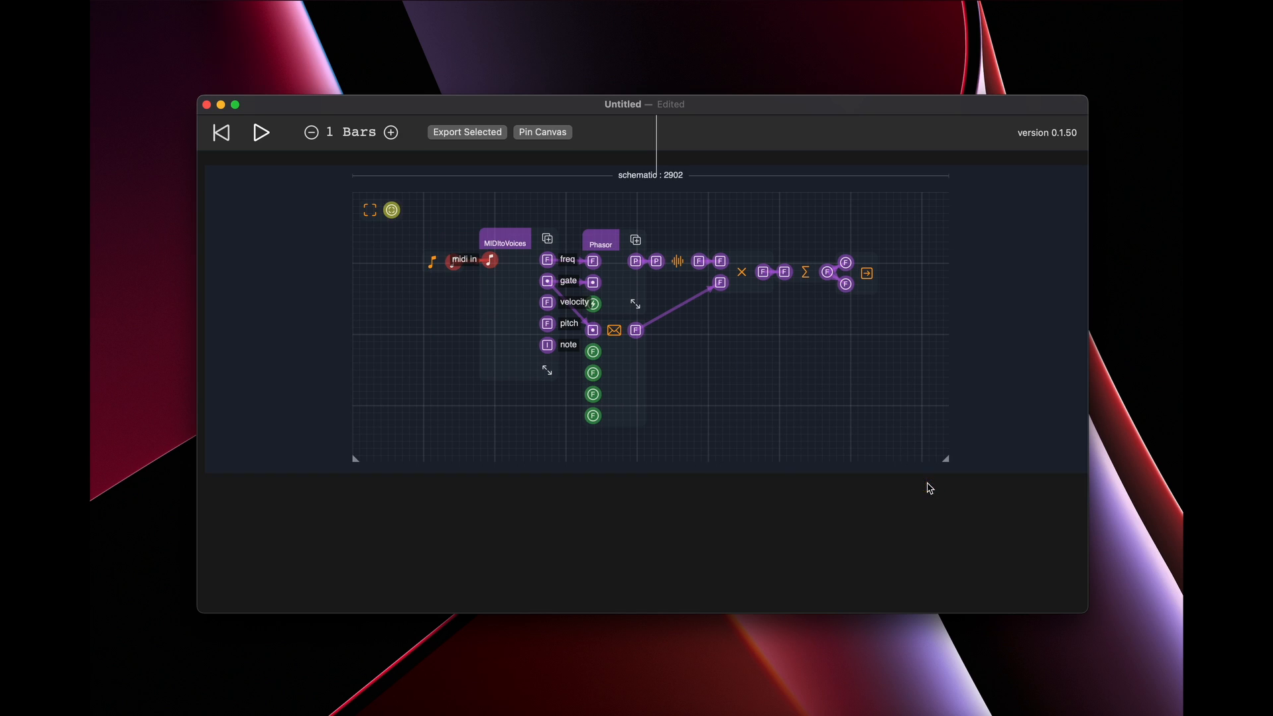
Add a ScopeWave display primitive below the signal chain, enlarge it, and move it clear of the other nodes
double_click(732, 335)
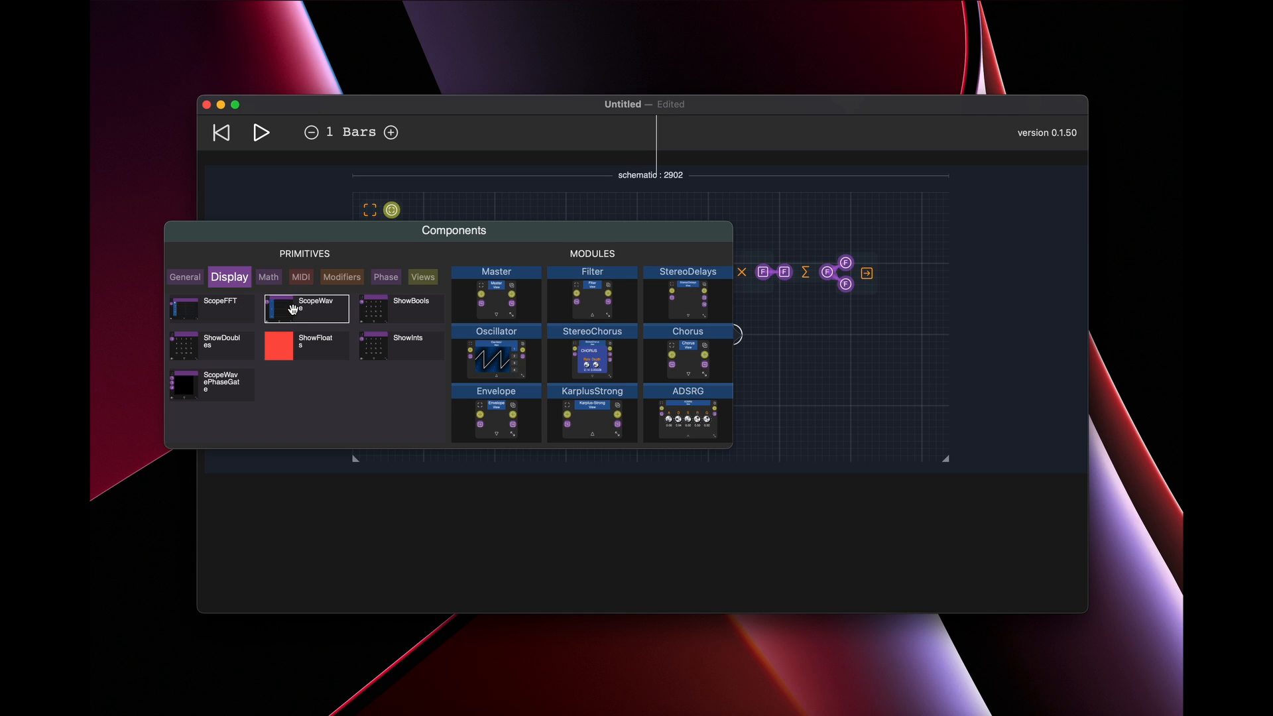
click(292, 309)
drag(799, 430, 932, 489)
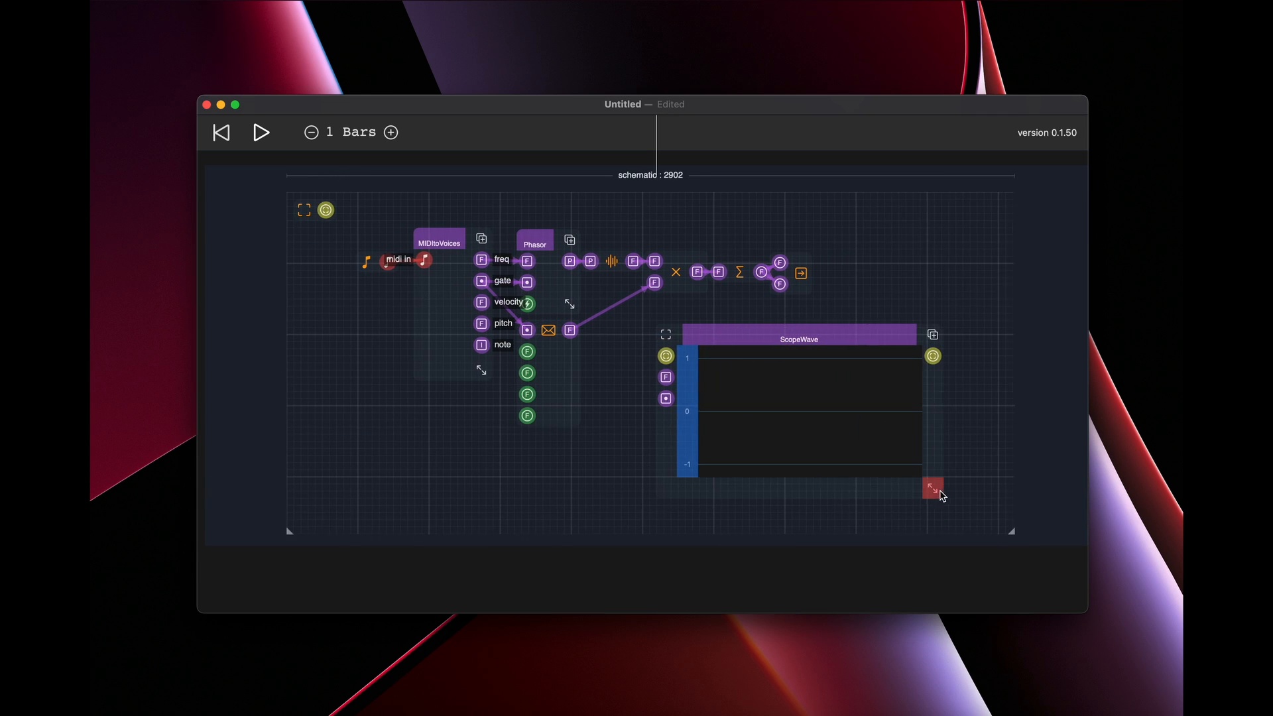
drag(827, 344, 931, 347)
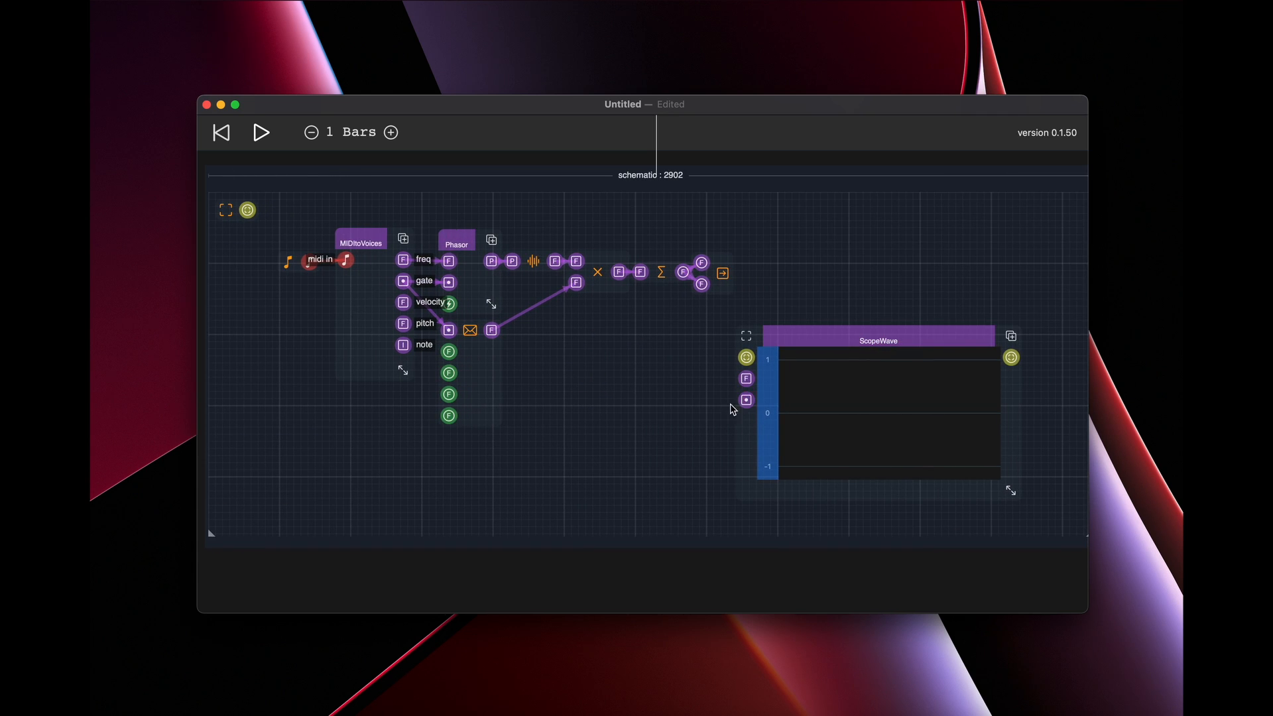
double_click(619, 421)
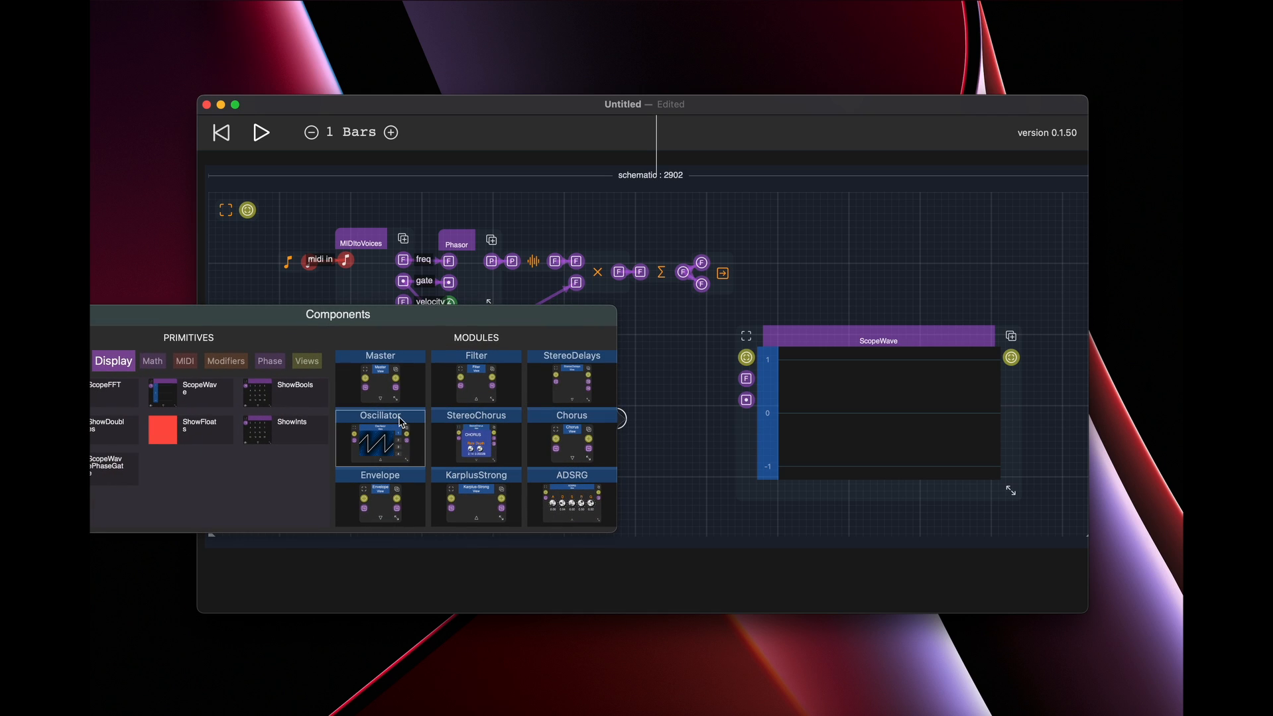
click(704, 412)
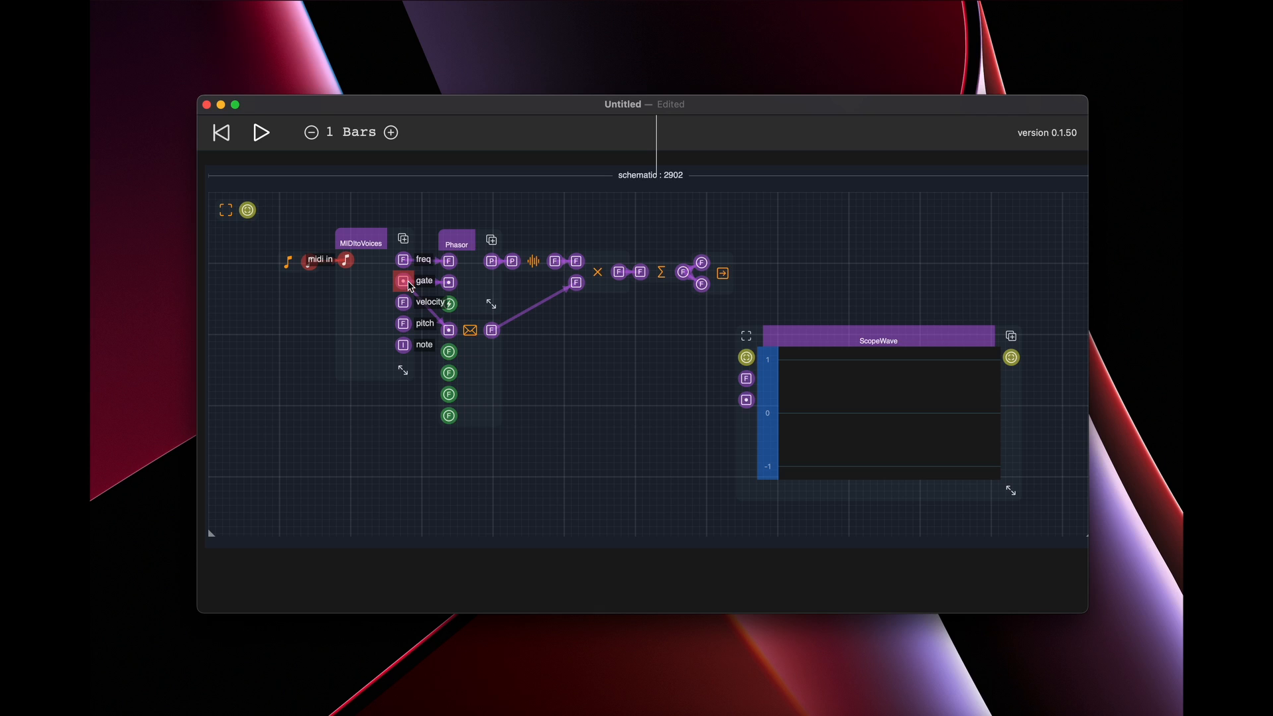
drag(403, 281, 614, 460)
Add a GateRX primitive beside ScopeWave and wire its output into ScopeWave's gate input
double_click(891, 262)
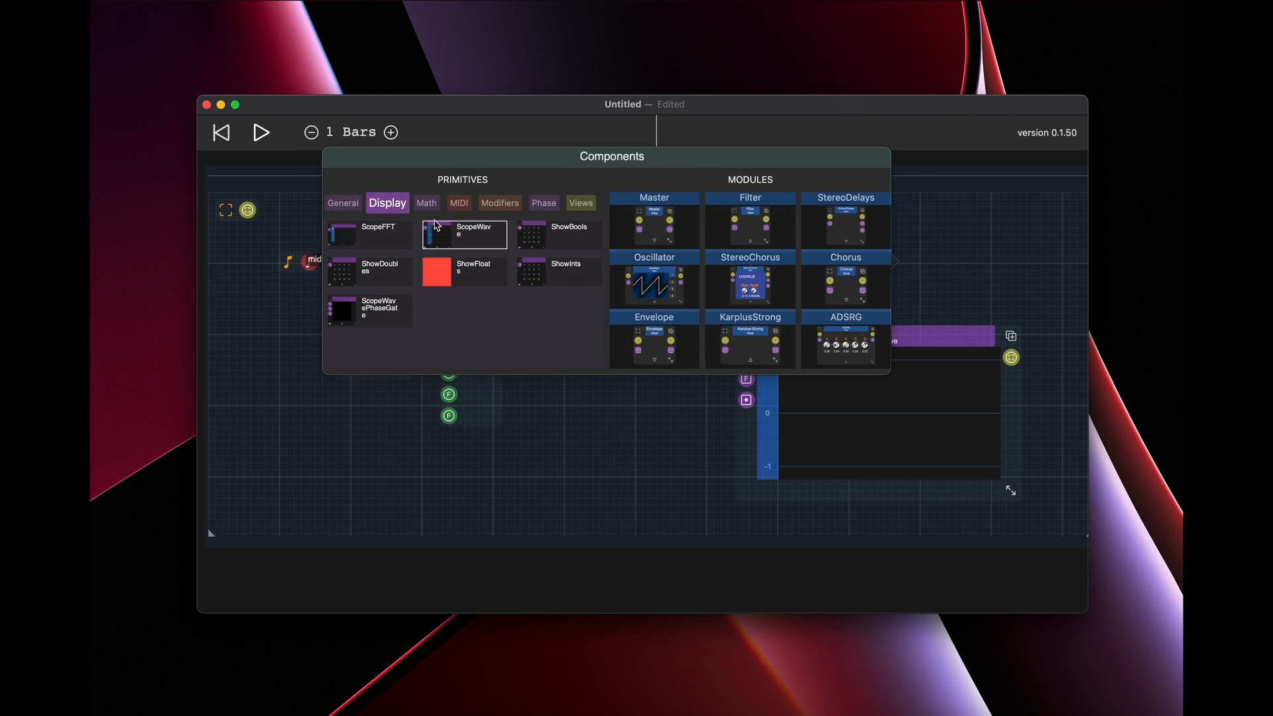
click(342, 203)
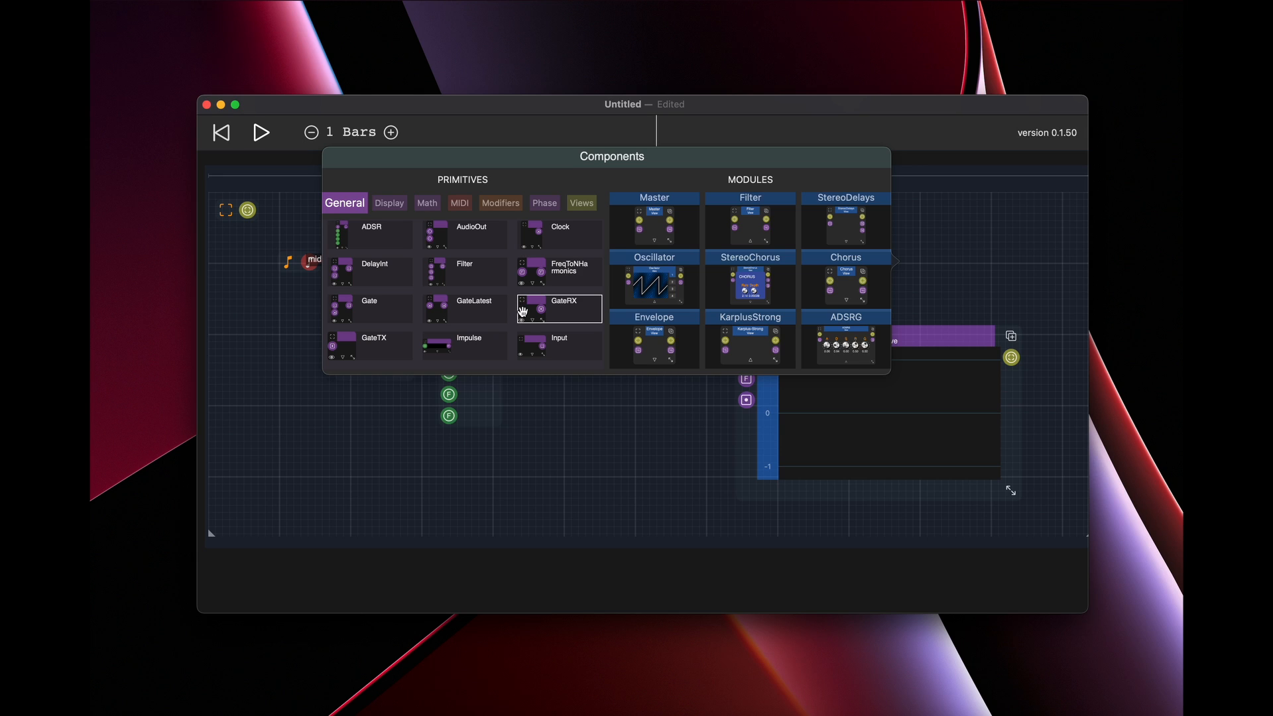
click(525, 311)
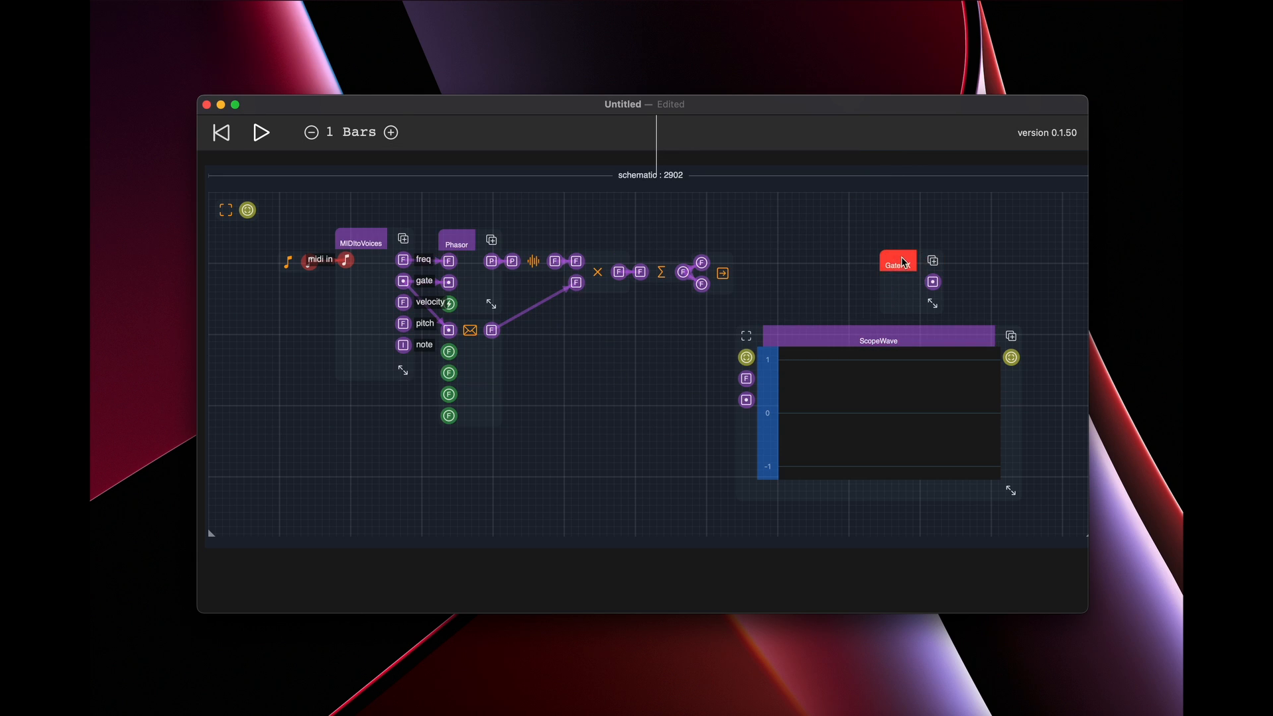
drag(900, 265, 747, 401)
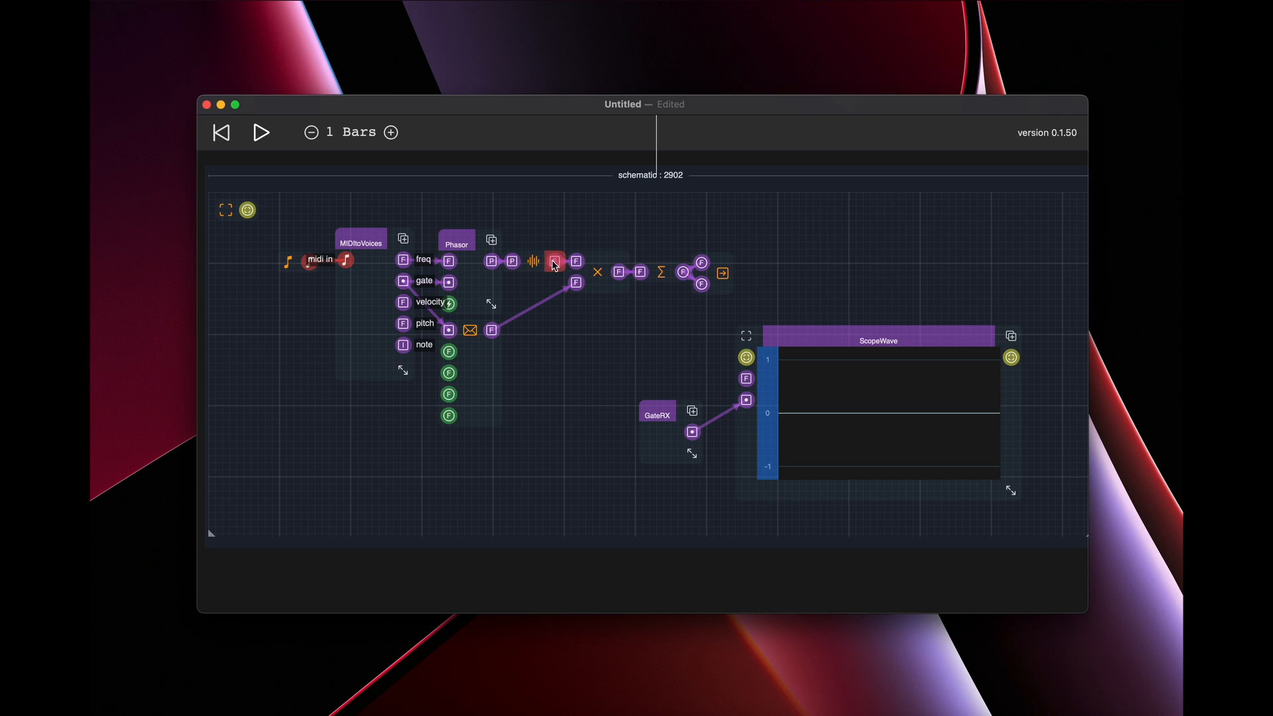
Compare the sine oscillator's and multiply node's outputs on ScopeWave in turn, and leave Phasor's output wired into its signal input
drag(554, 262, 746, 379)
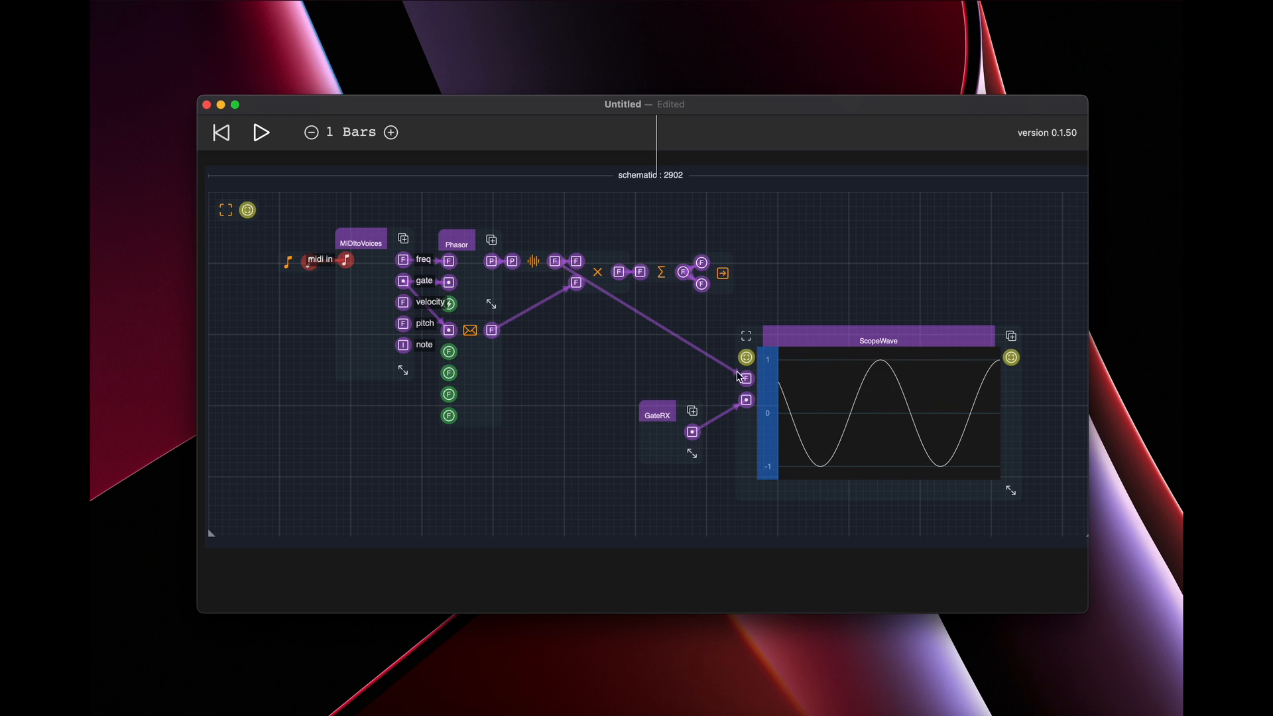
drag(745, 378, 689, 366)
drag(620, 272, 746, 379)
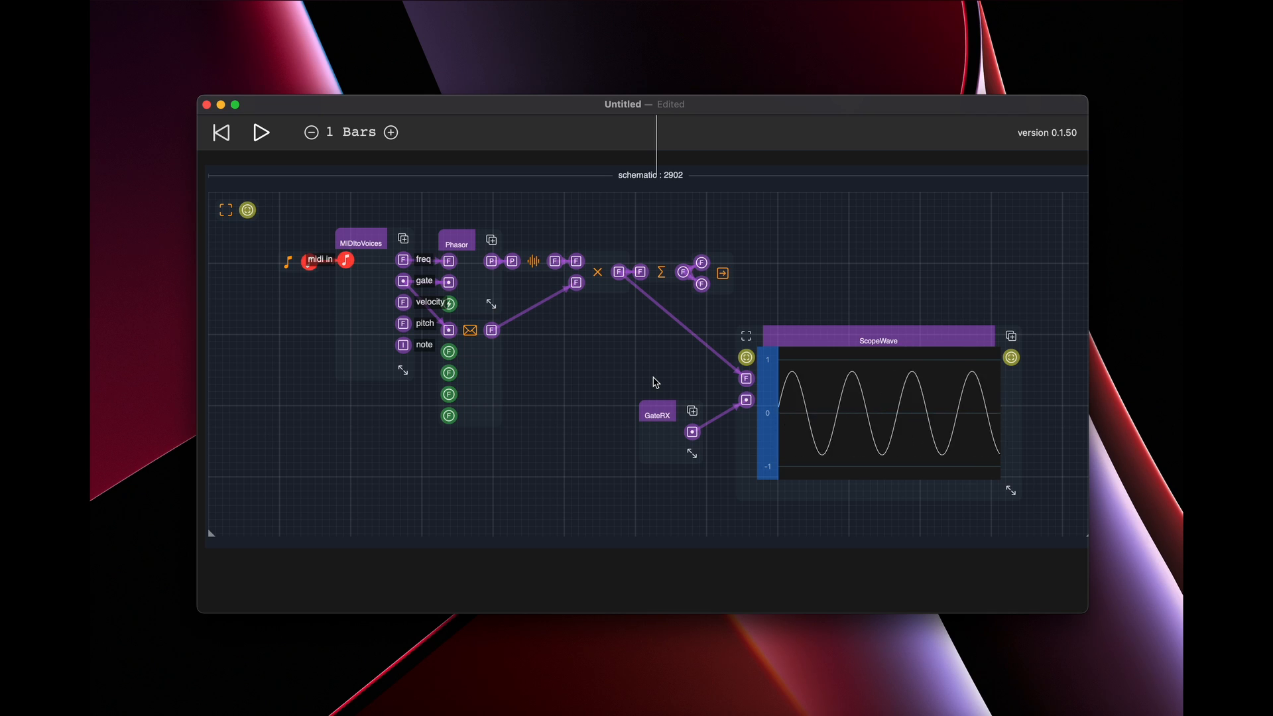
click(740, 380)
drag(556, 263, 746, 379)
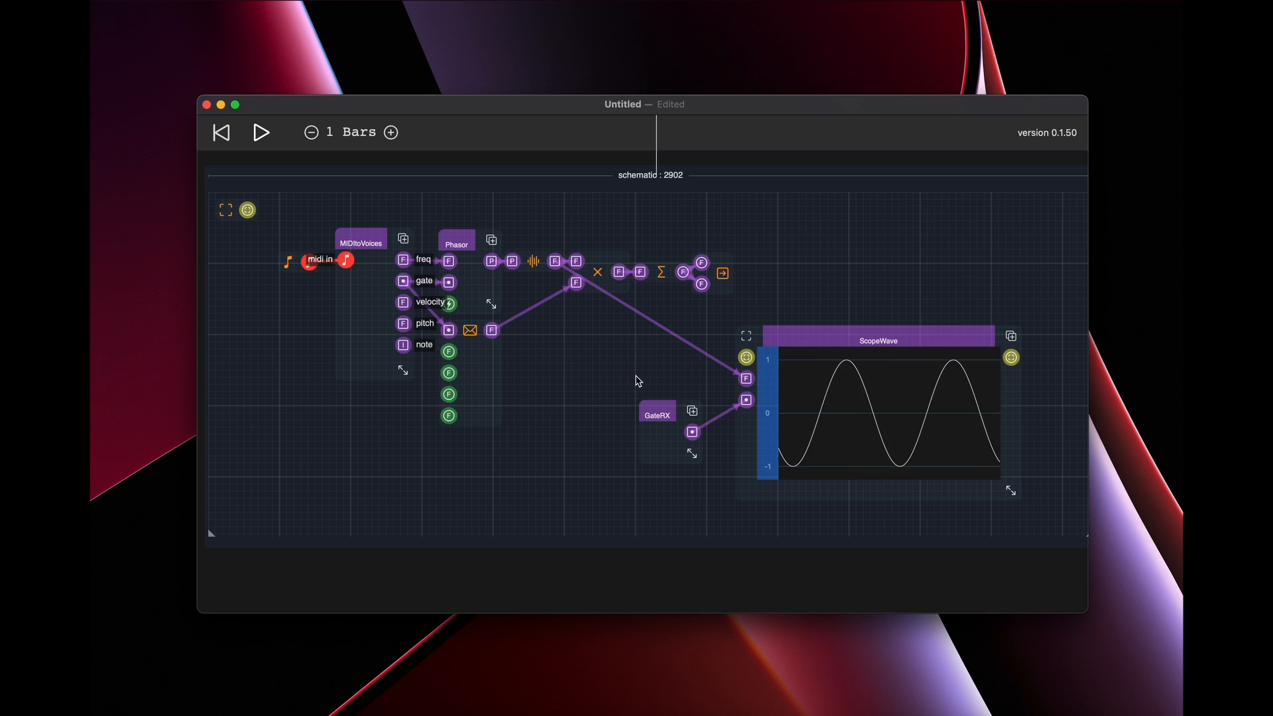
click(752, 382)
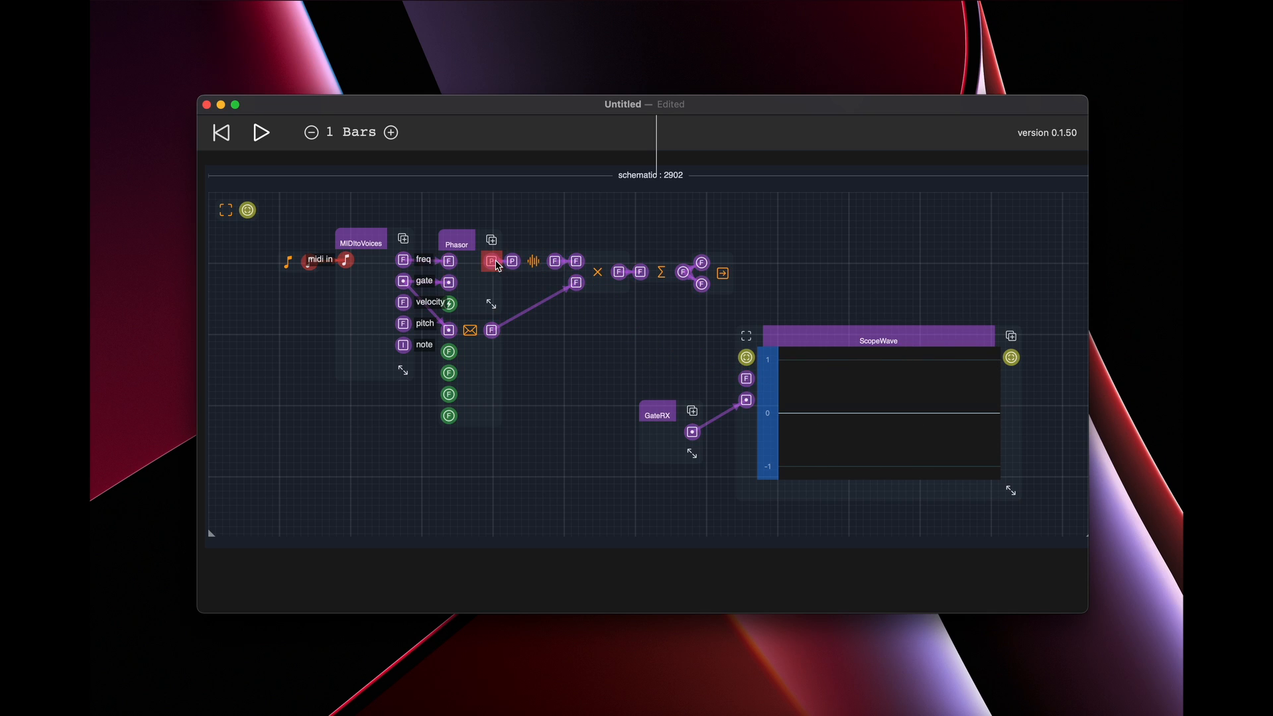
drag(494, 264, 747, 380)
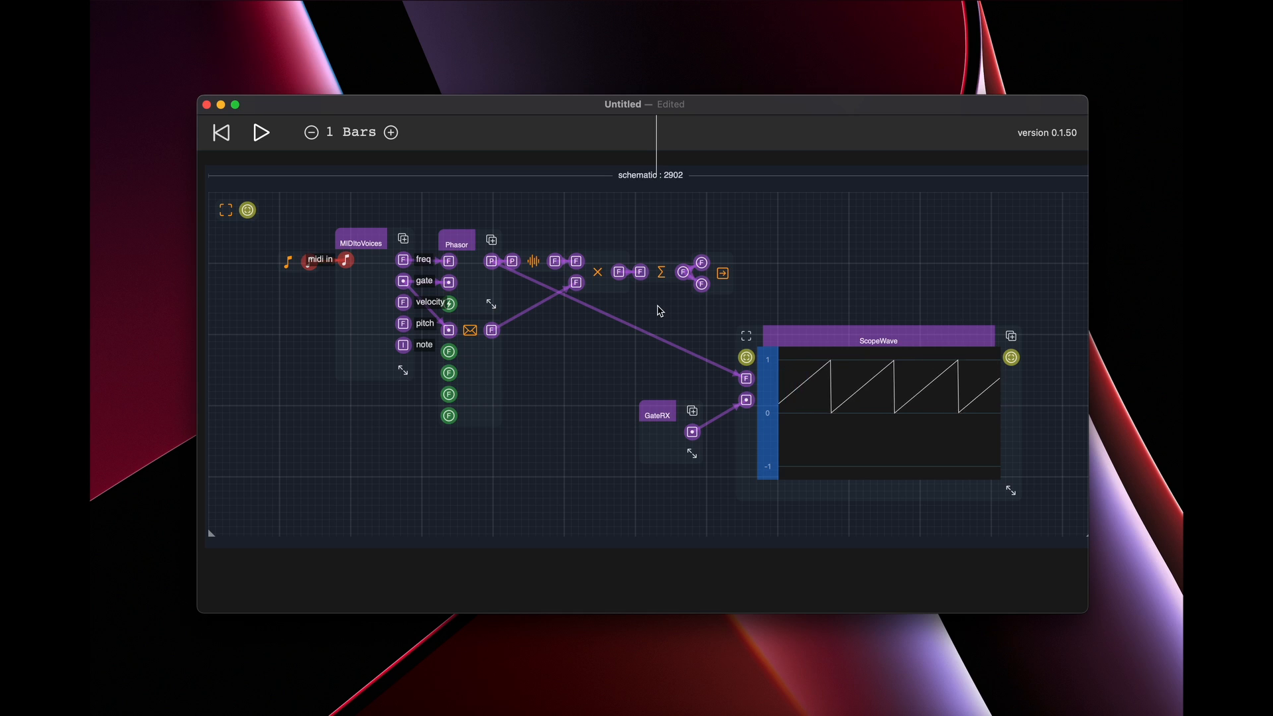
Enlarge the window to nearly fill the screen and shift GateRX and ScopeWave left, closer to the signal chain
drag(810, 102, 725, 22)
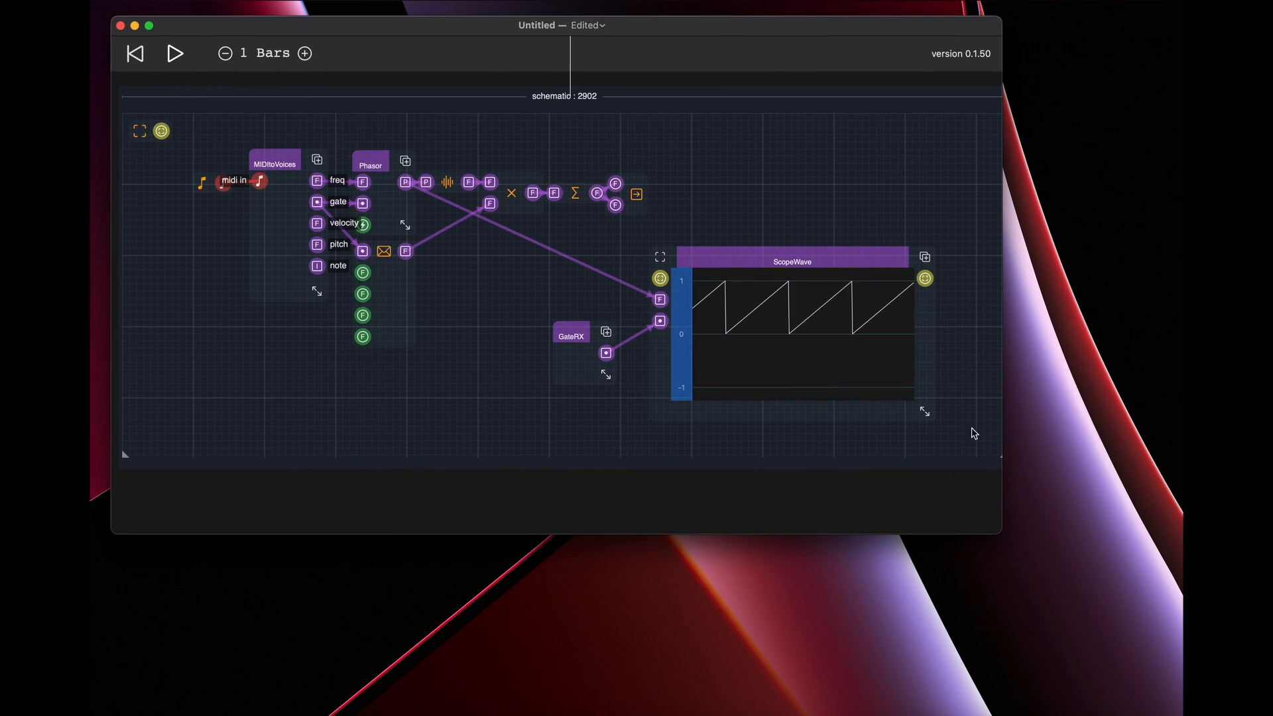
drag(1000, 532, 1150, 696)
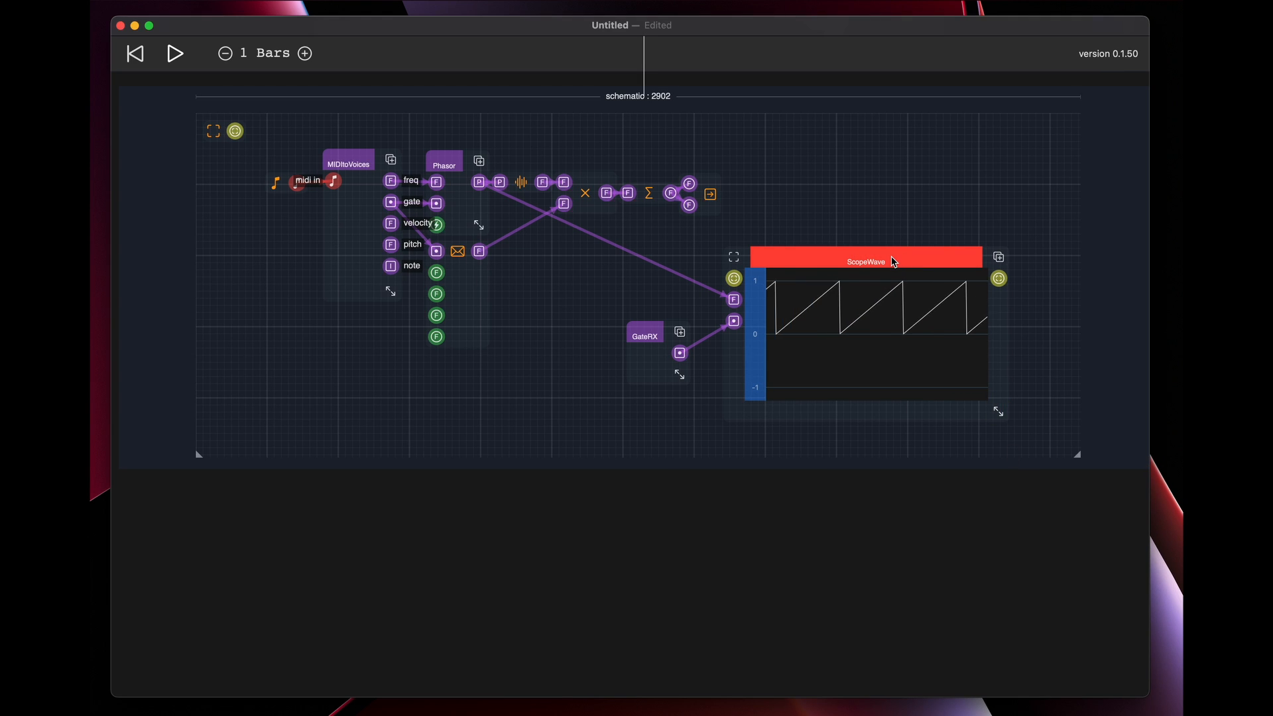
drag(645, 336, 573, 331)
drag(806, 251, 726, 240)
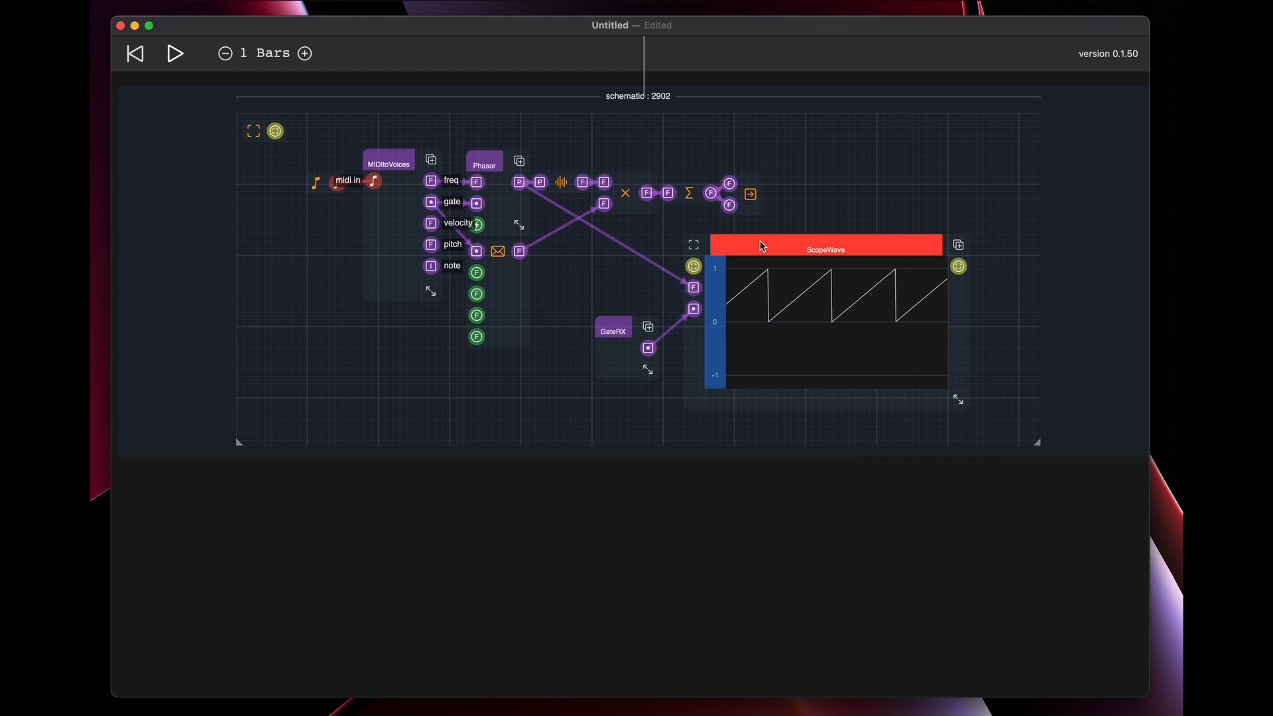
Pin the ScopeWave display so it also shows in the side canvas, and deselect the node
drag(572, 400, 563, 557)
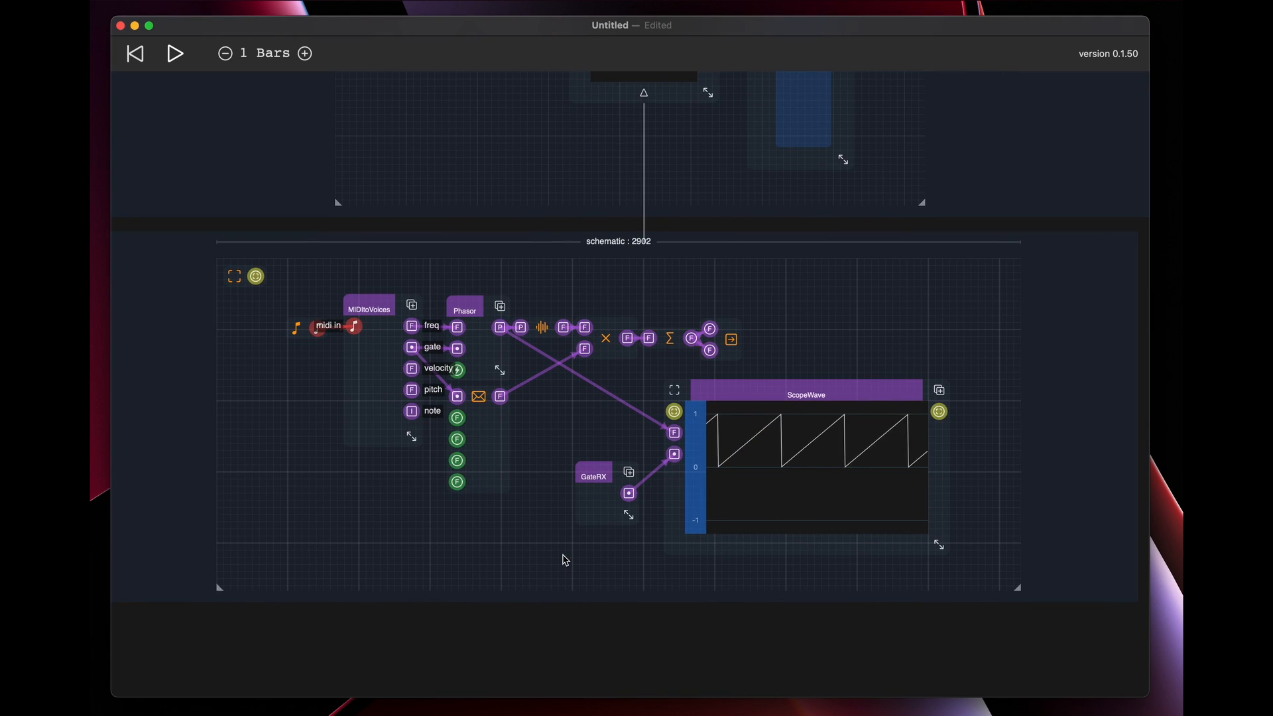
click(767, 406)
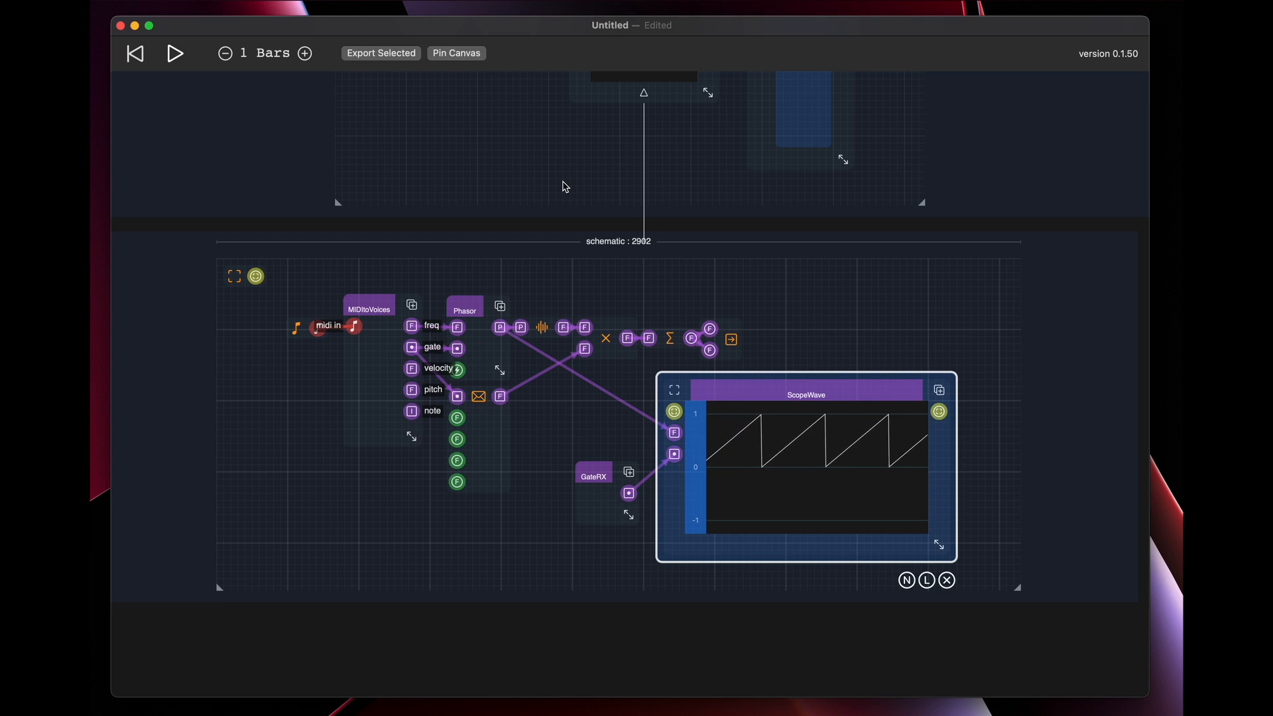
click(467, 58)
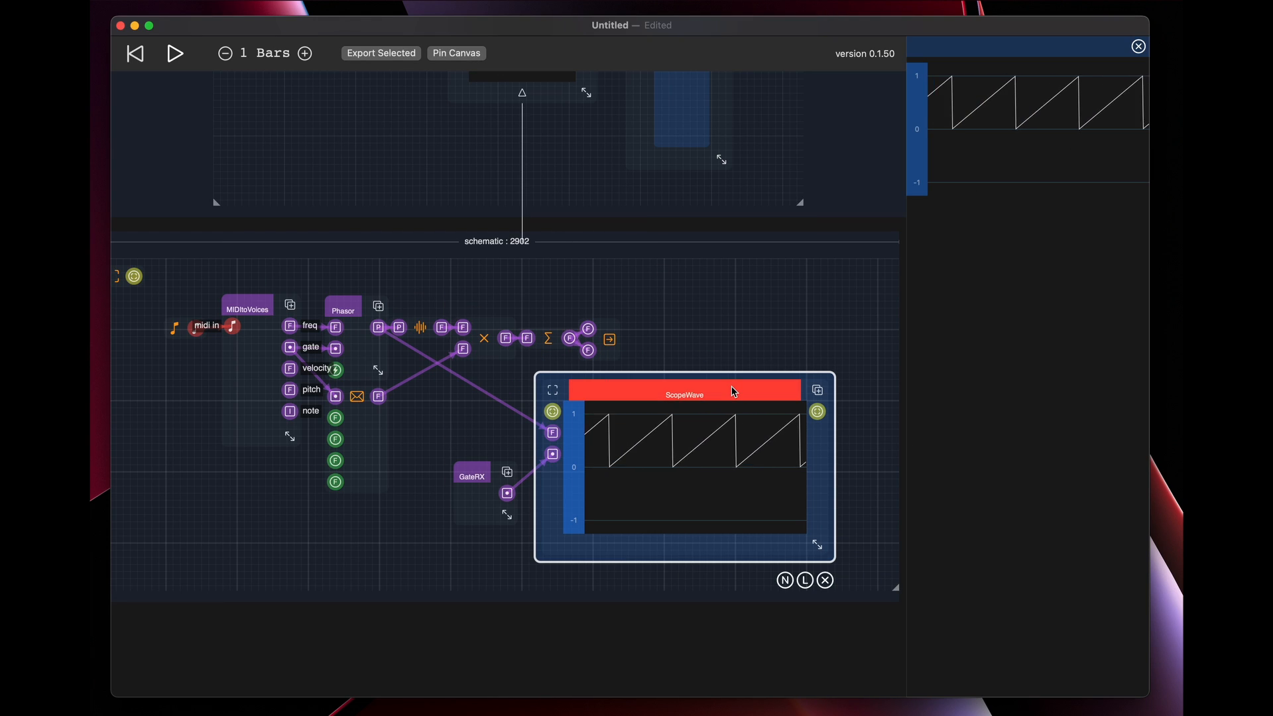
drag(471, 550, 494, 424)
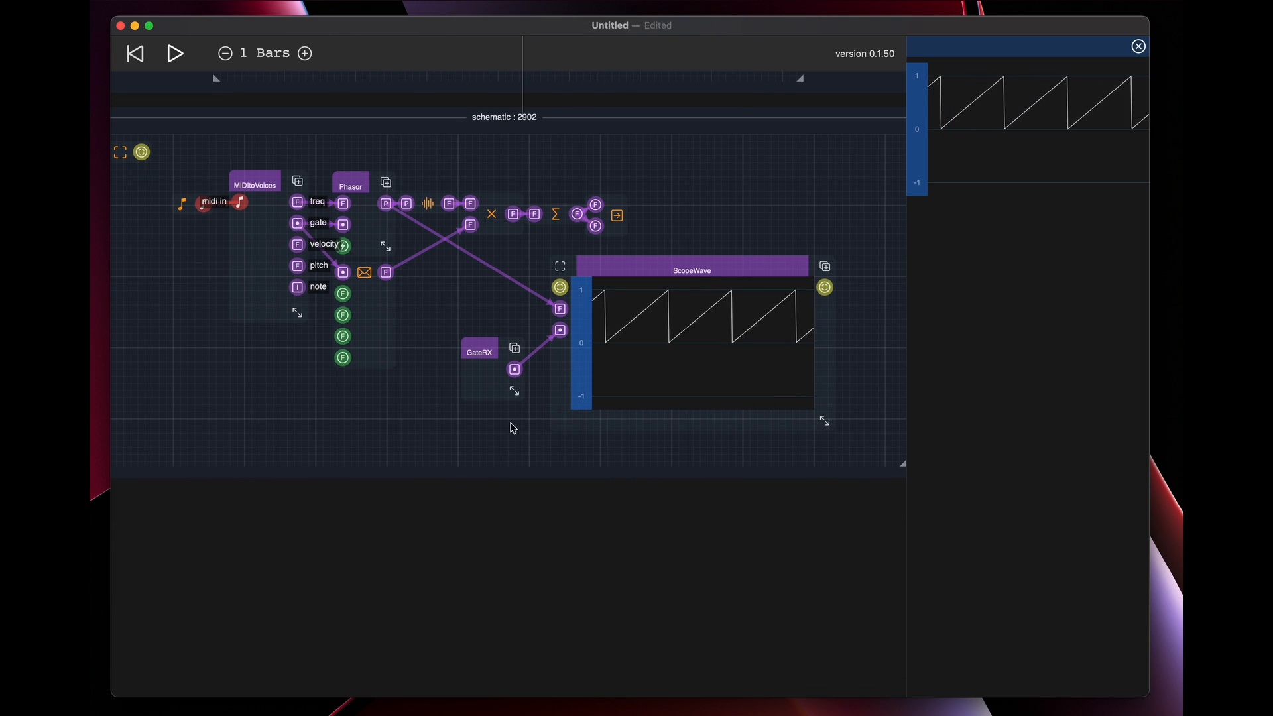
Raise GateRX level with ScopeWave's inputs and place a duplicate of ScopeWave directly below the original
drag(501, 348, 496, 301)
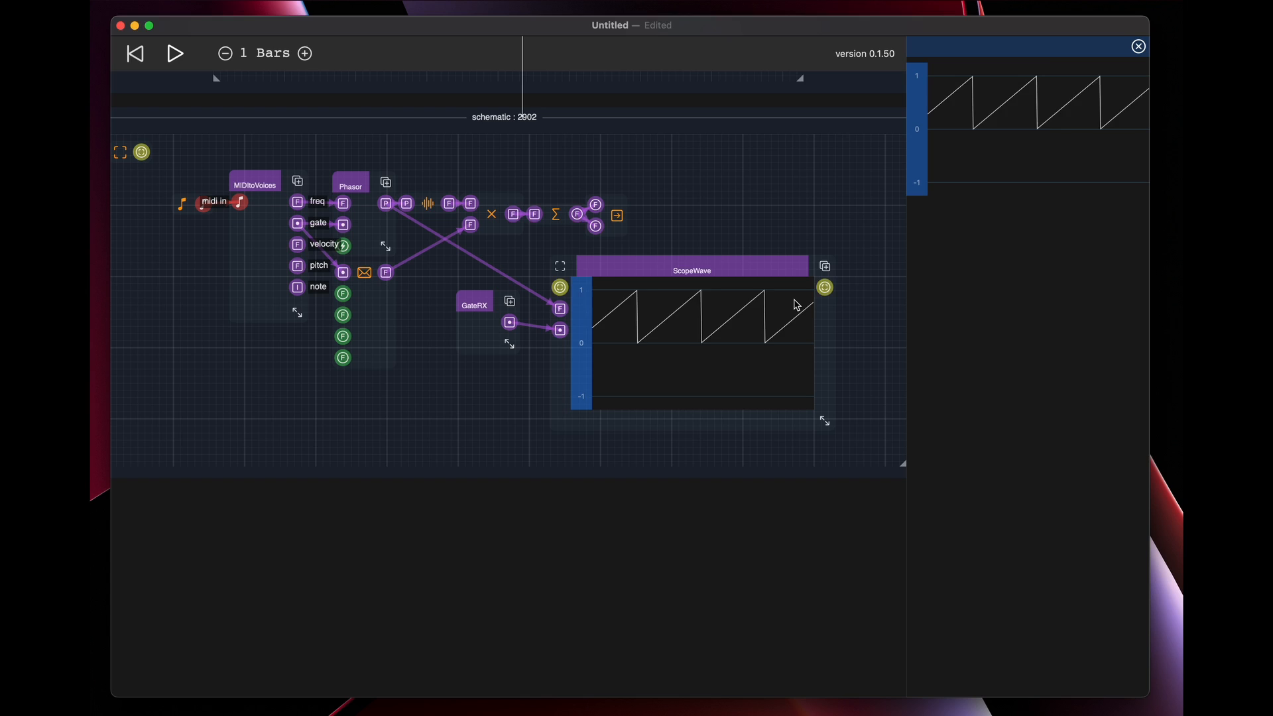
drag(826, 266, 759, 469)
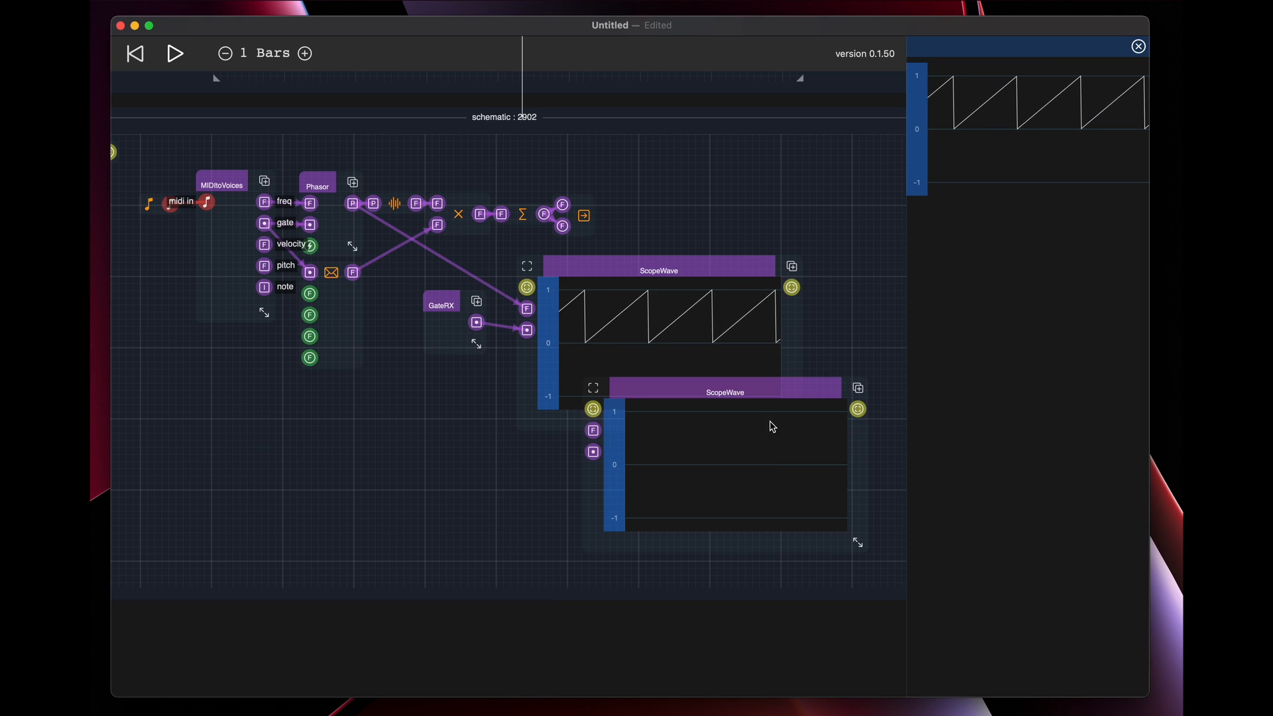
drag(830, 392, 763, 473)
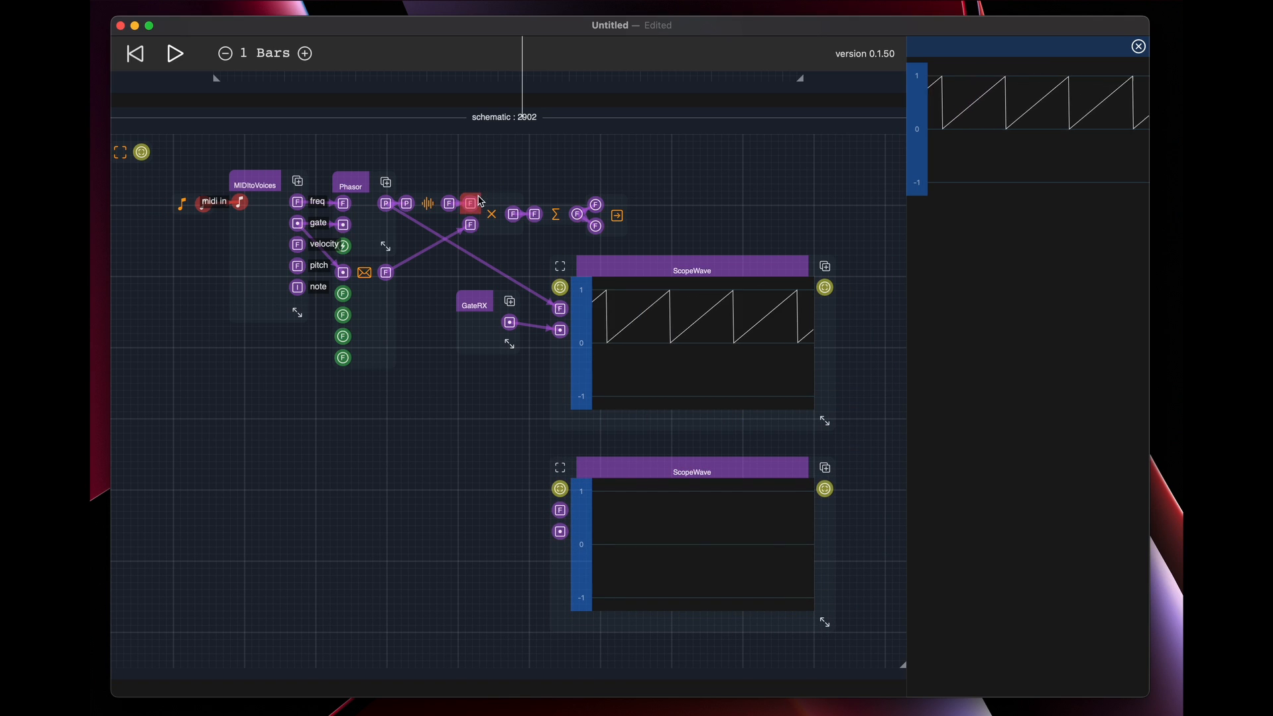
Wire the sine oscillator's output and GateRX's gate into the lower ScopeWave, and pin its display to the side canvas
drag(481, 262, 561, 489)
drag(507, 321, 560, 531)
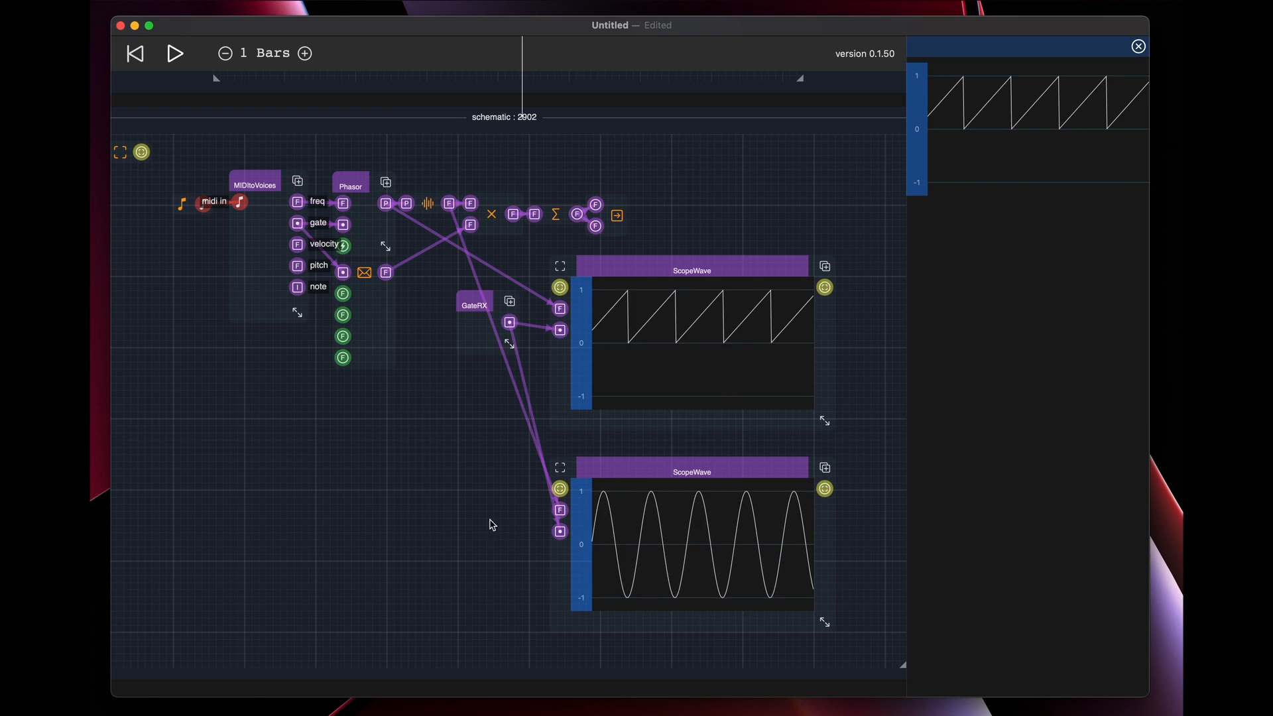
click(717, 477)
click(457, 53)
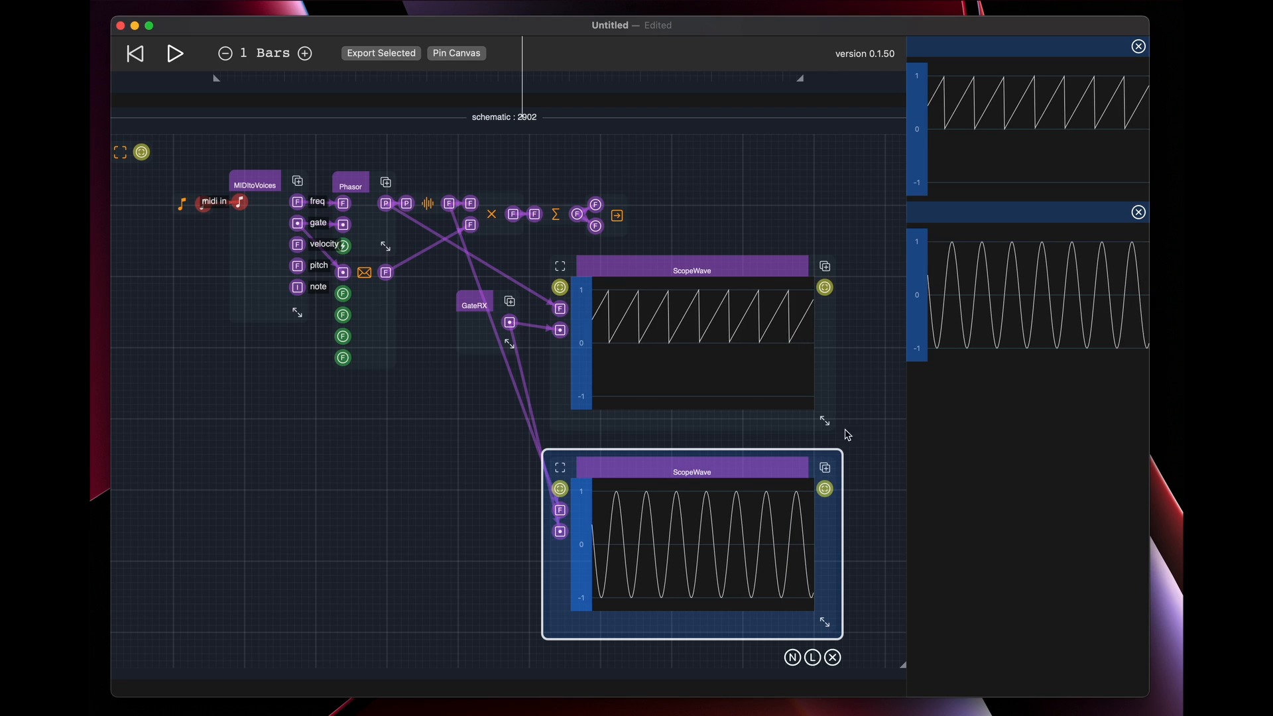
click(853, 638)
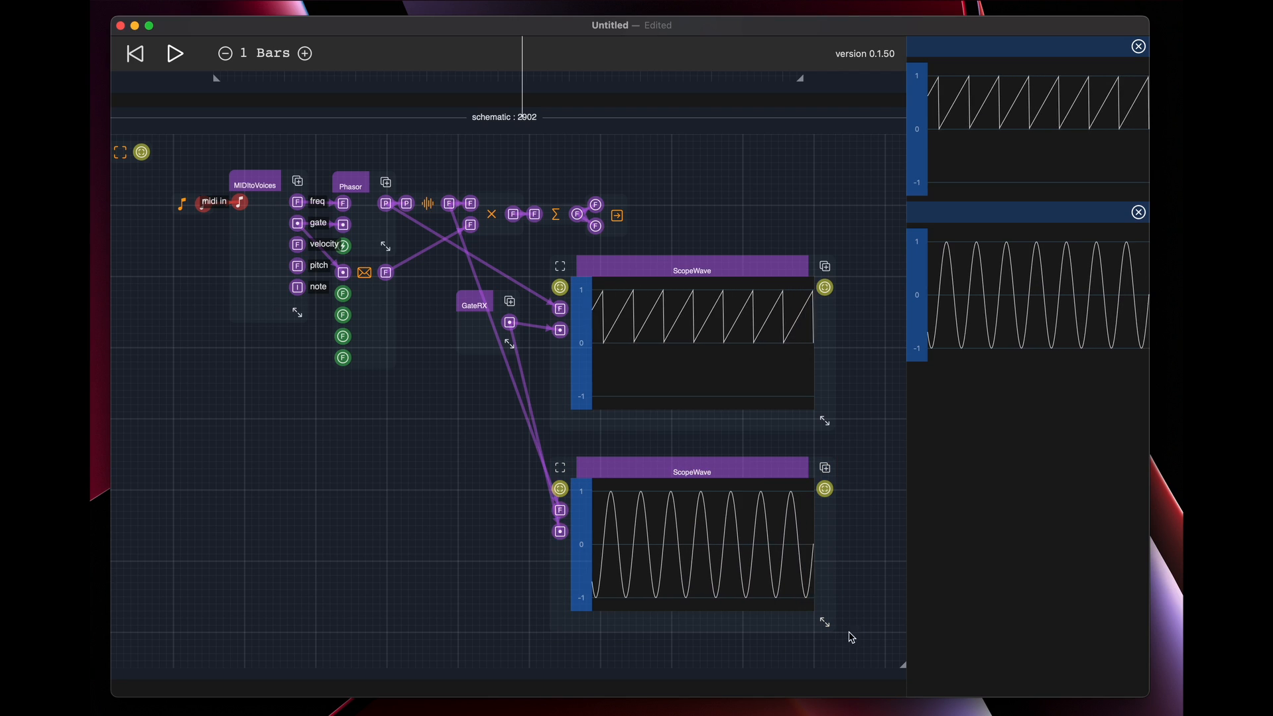
Reduce the height of both ScopeWave displays and move the lower one up to sit just beneath the upper one
click(776, 471)
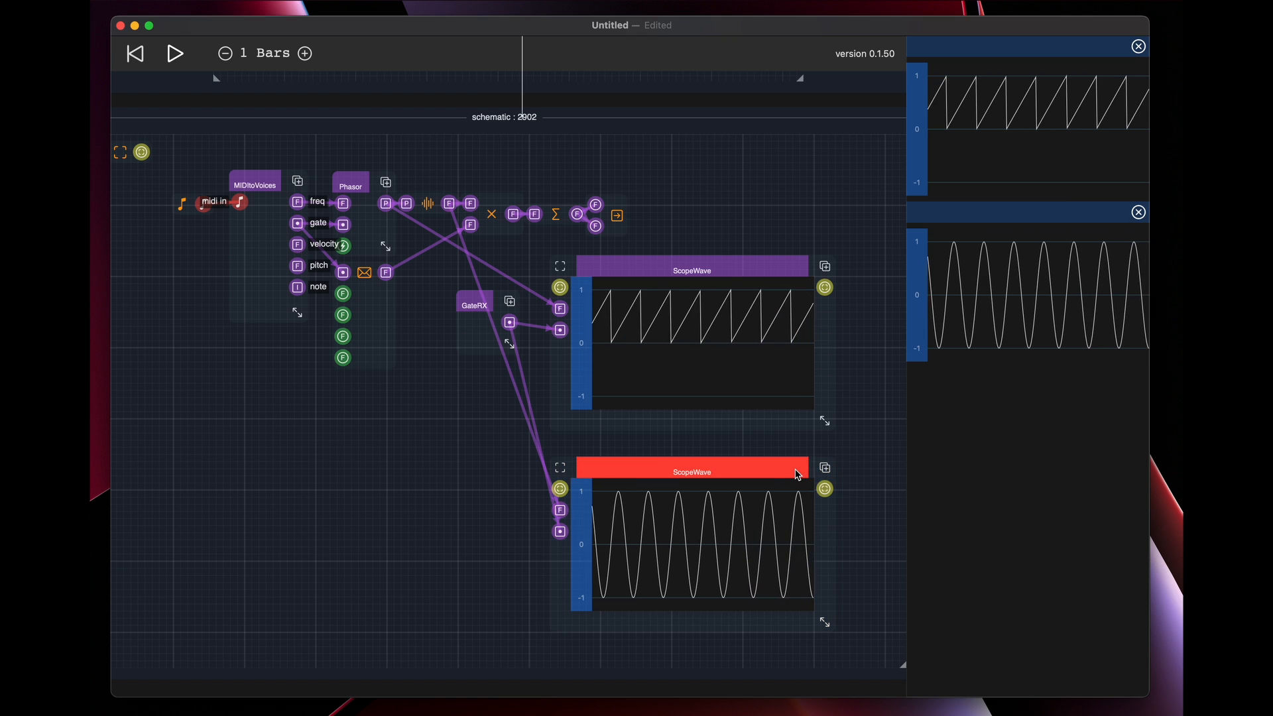
drag(825, 622, 827, 554)
drag(799, 421, 807, 365)
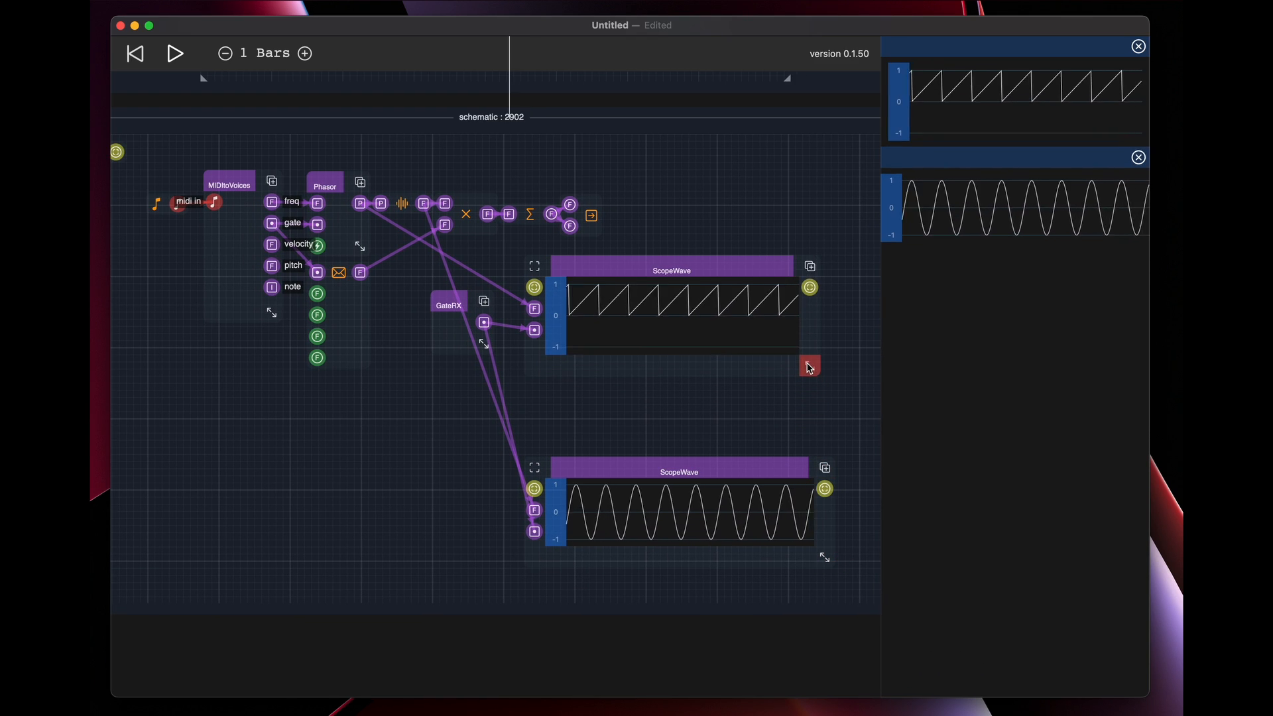
drag(737, 467, 738, 401)
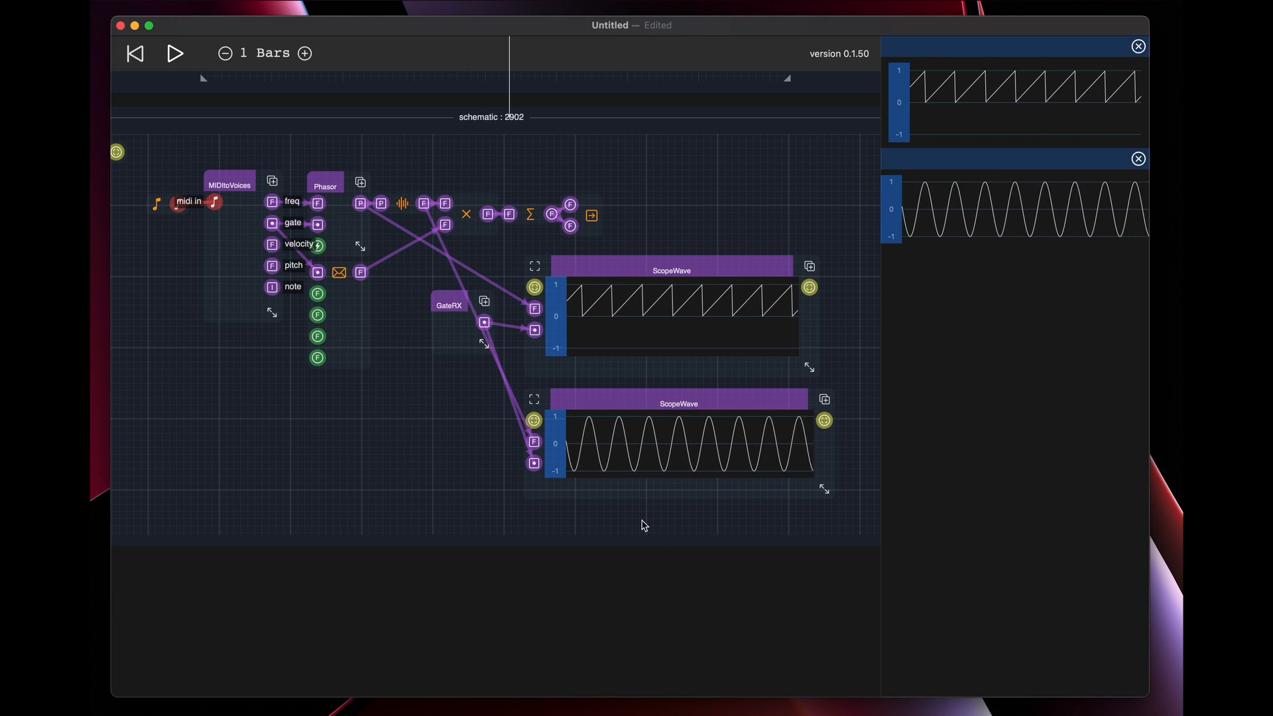
key(super+s)
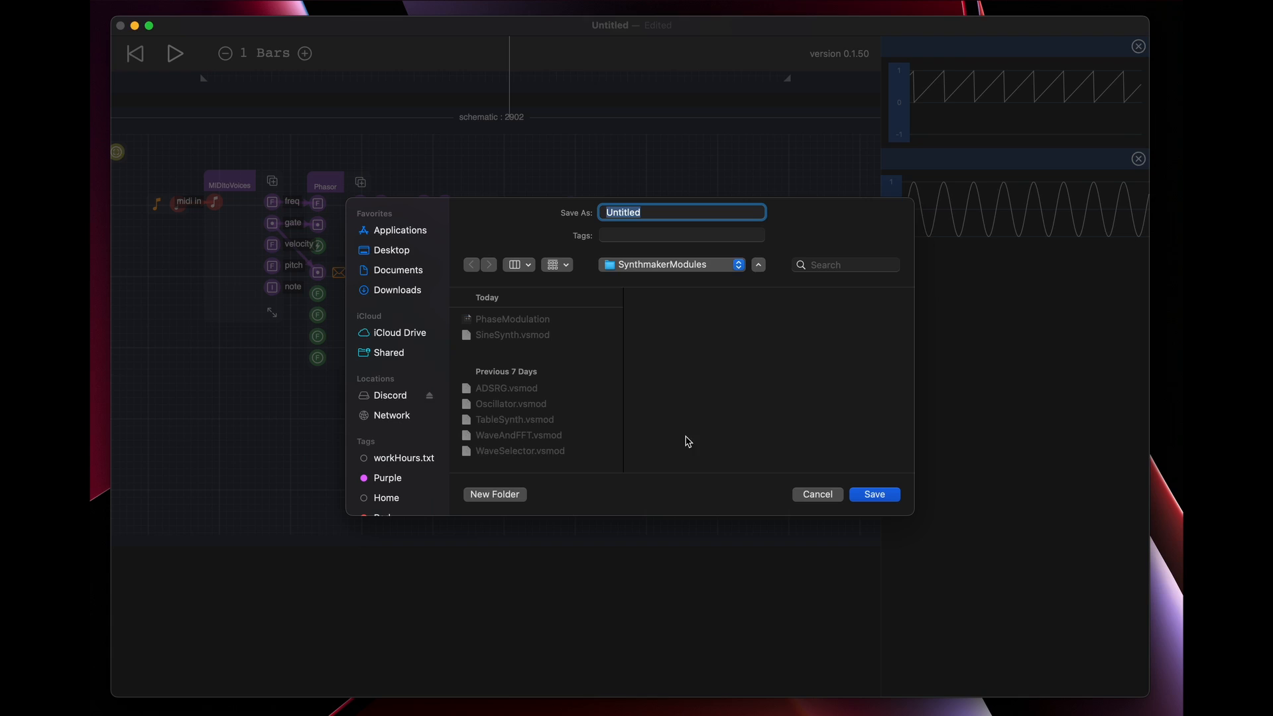
key(Escape)
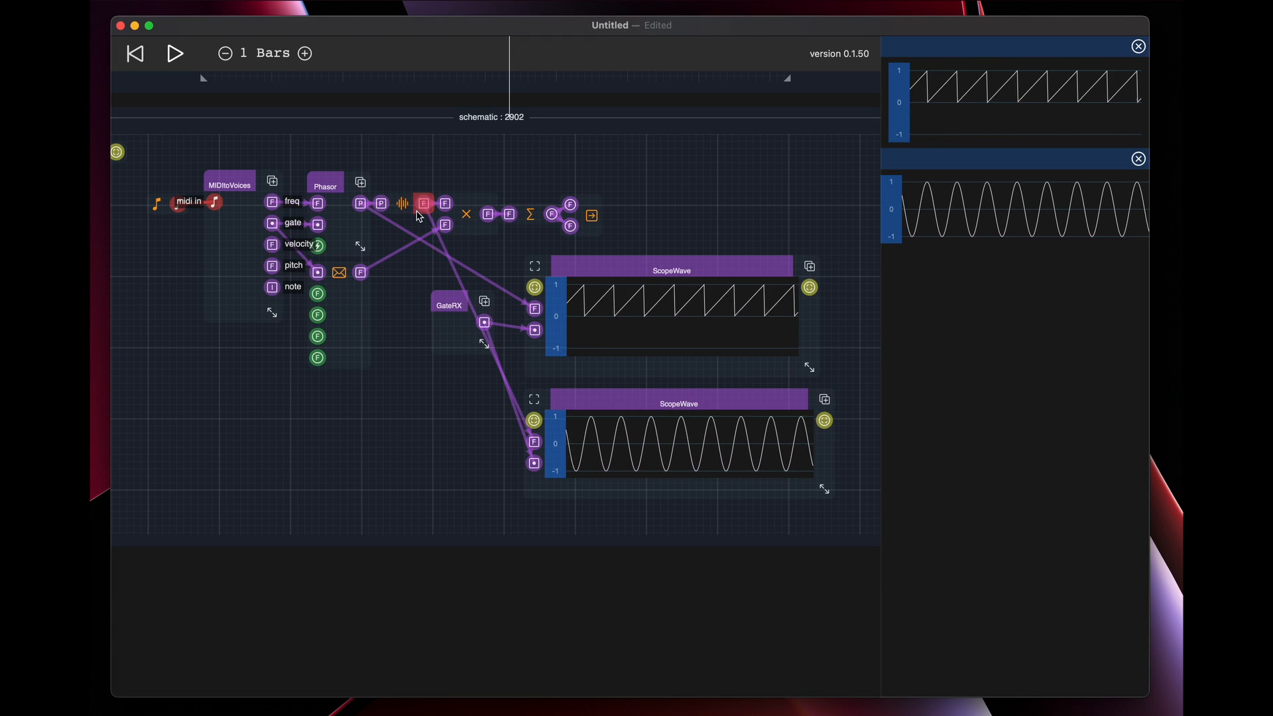
Expand the compact sine oscillator into its full PhSine node and shift both ScopeWave displays right to free up space
click(401, 203)
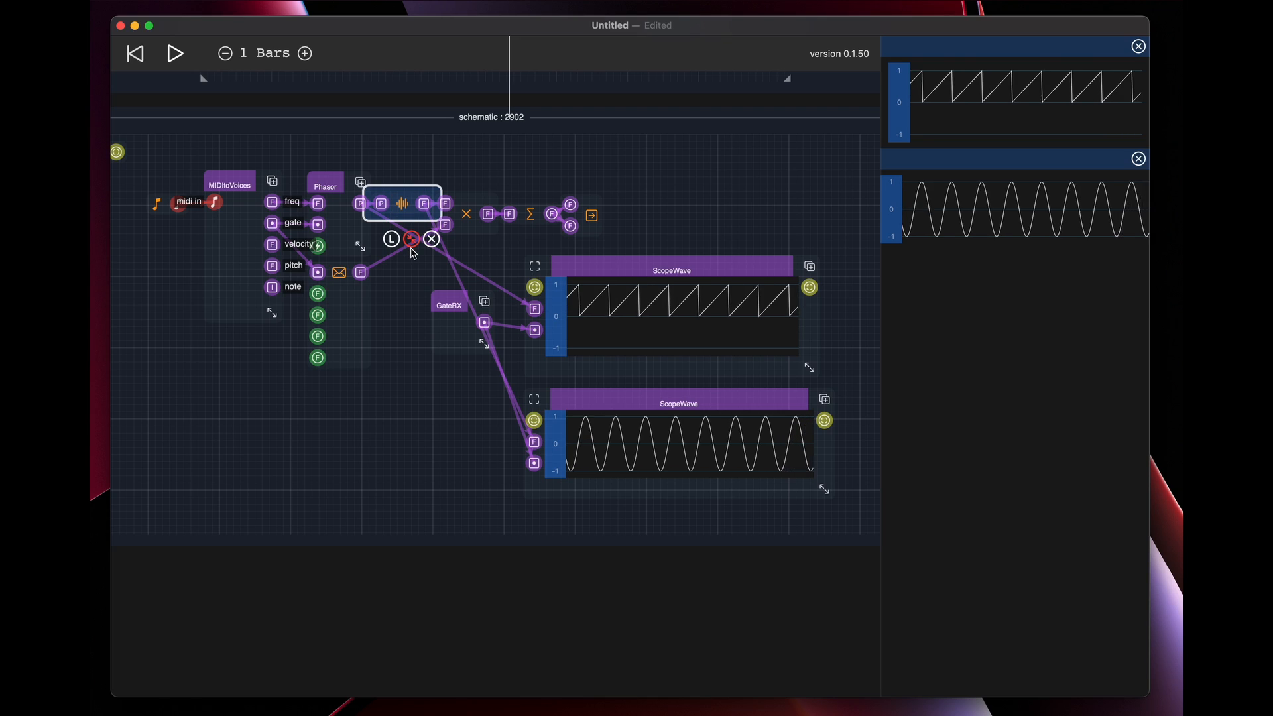
click(412, 240)
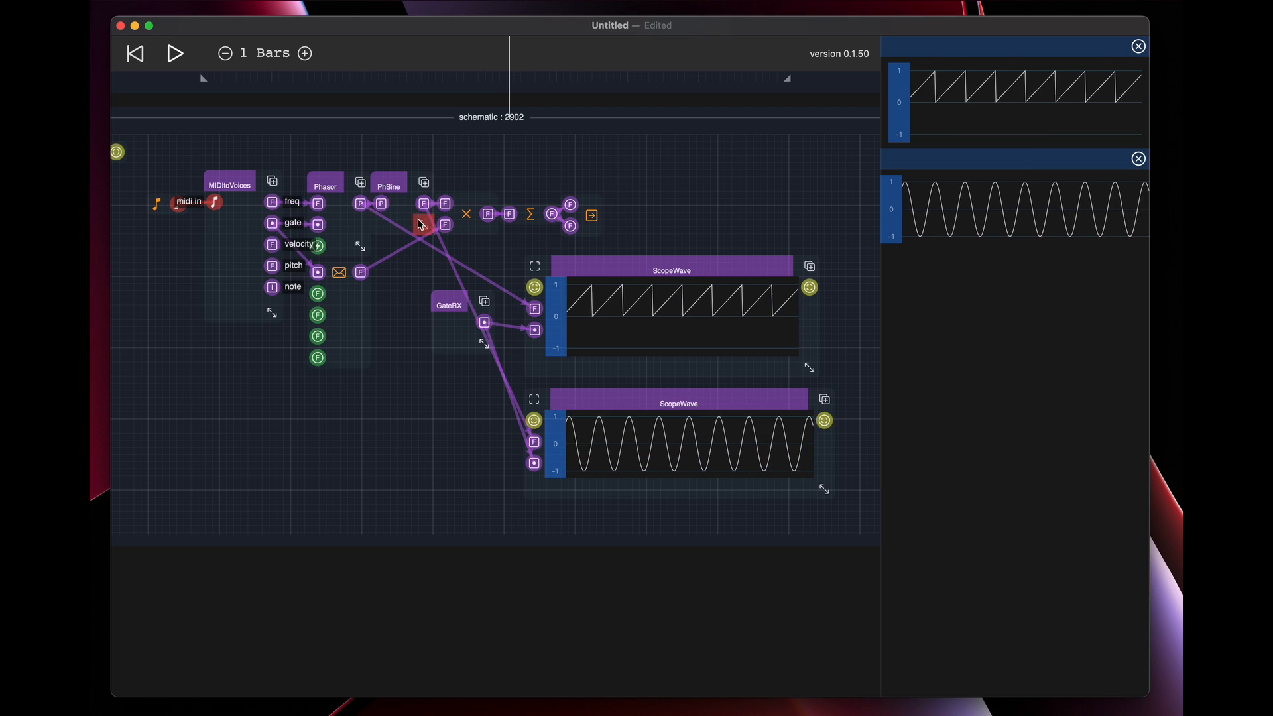
drag(690, 269, 763, 292)
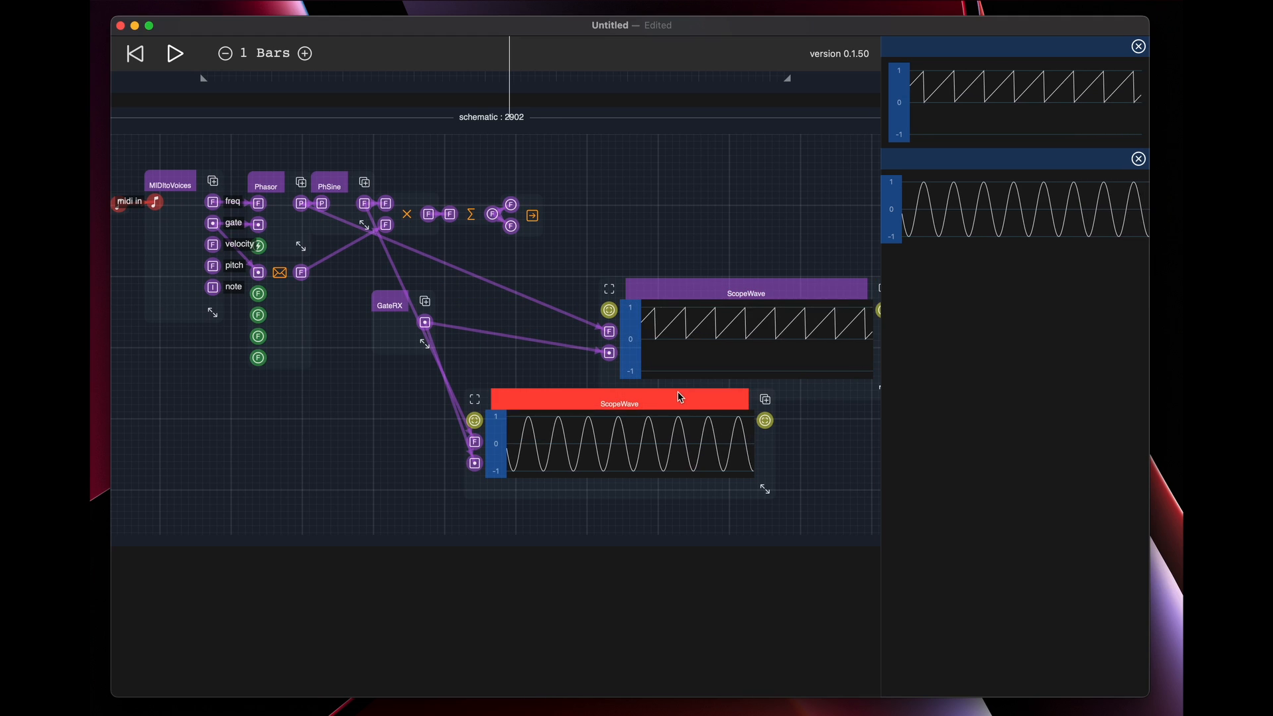
drag(680, 401, 796, 421)
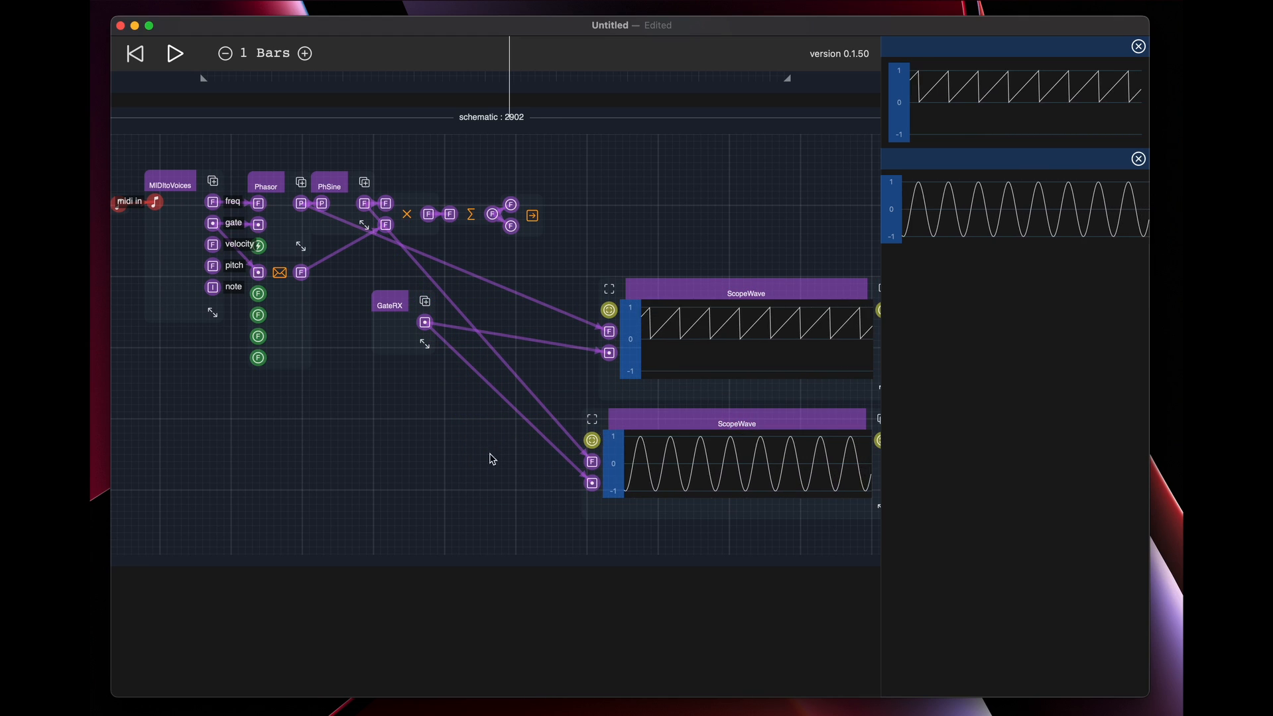
Move the multiply, sum and audio output nodes right in one row, and lift PhSine up and right of Phasor
drag(403, 452, 472, 479)
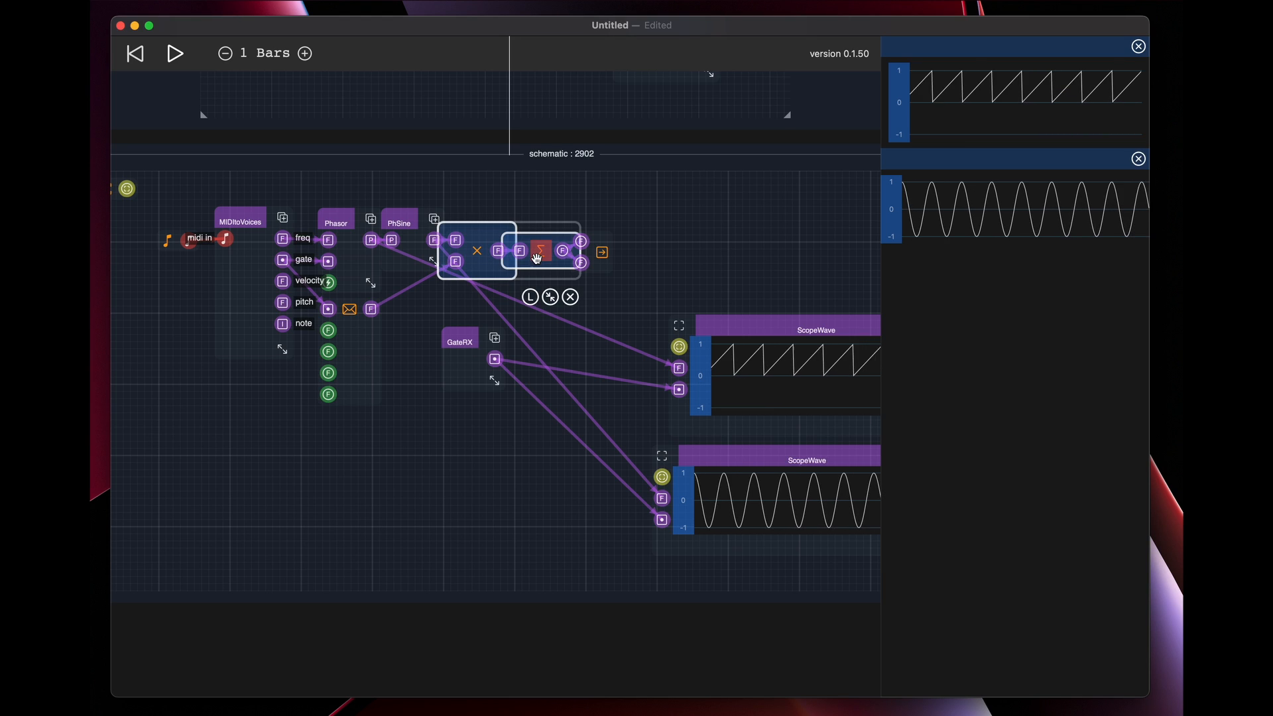
drag(600, 259, 806, 251)
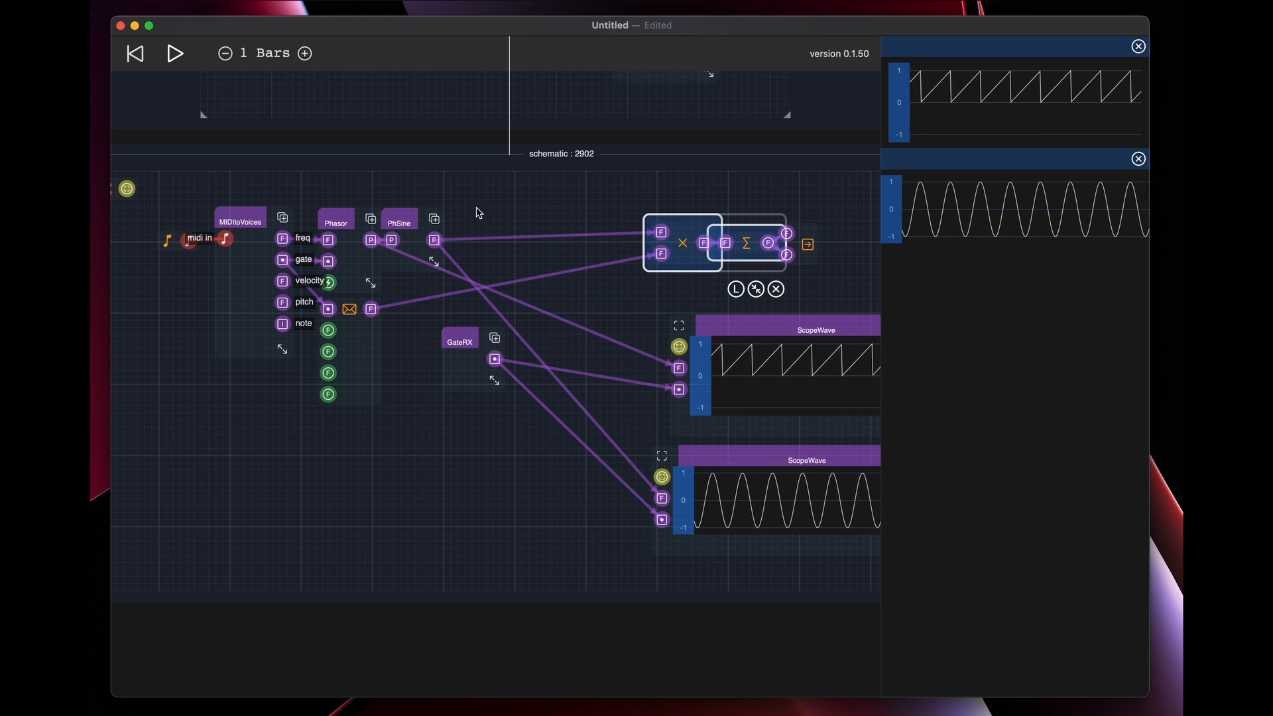
mouse_move(411, 225)
mouse_down()
mouse_move(510, 200)
mouse_move(463, 215)
mouse_move(425, 206)
mouse_up()
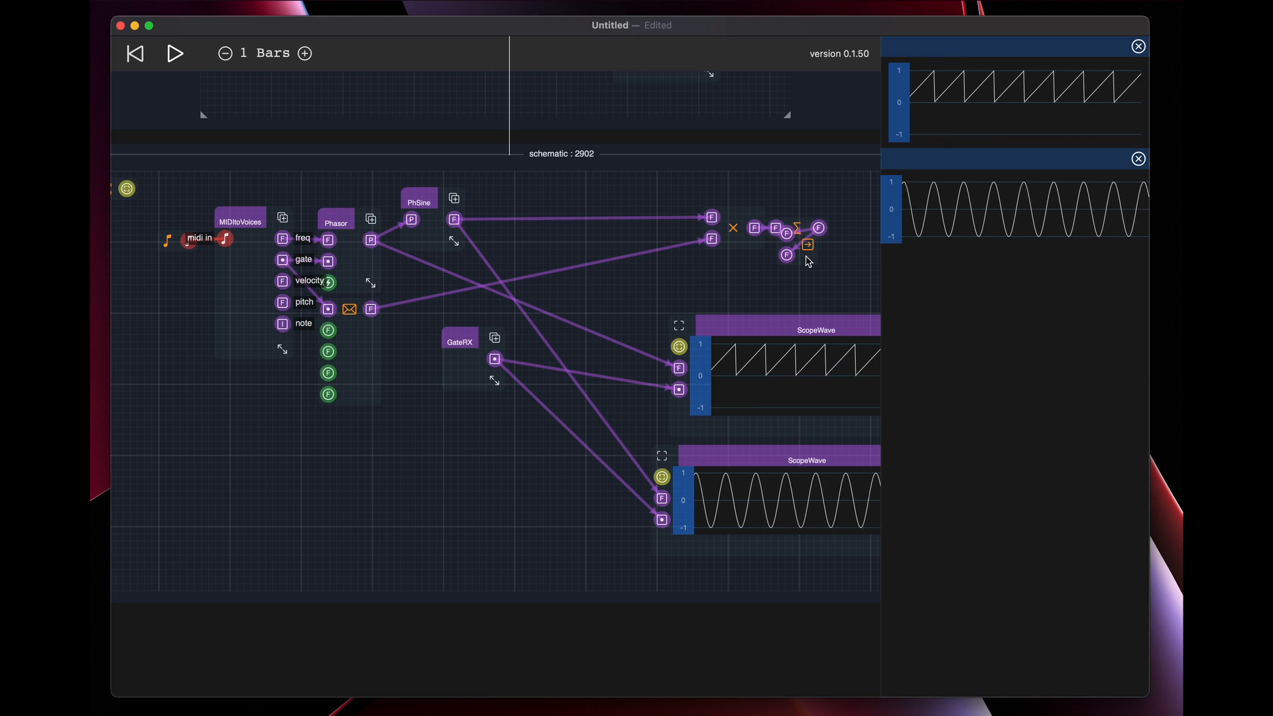
drag(810, 246, 867, 227)
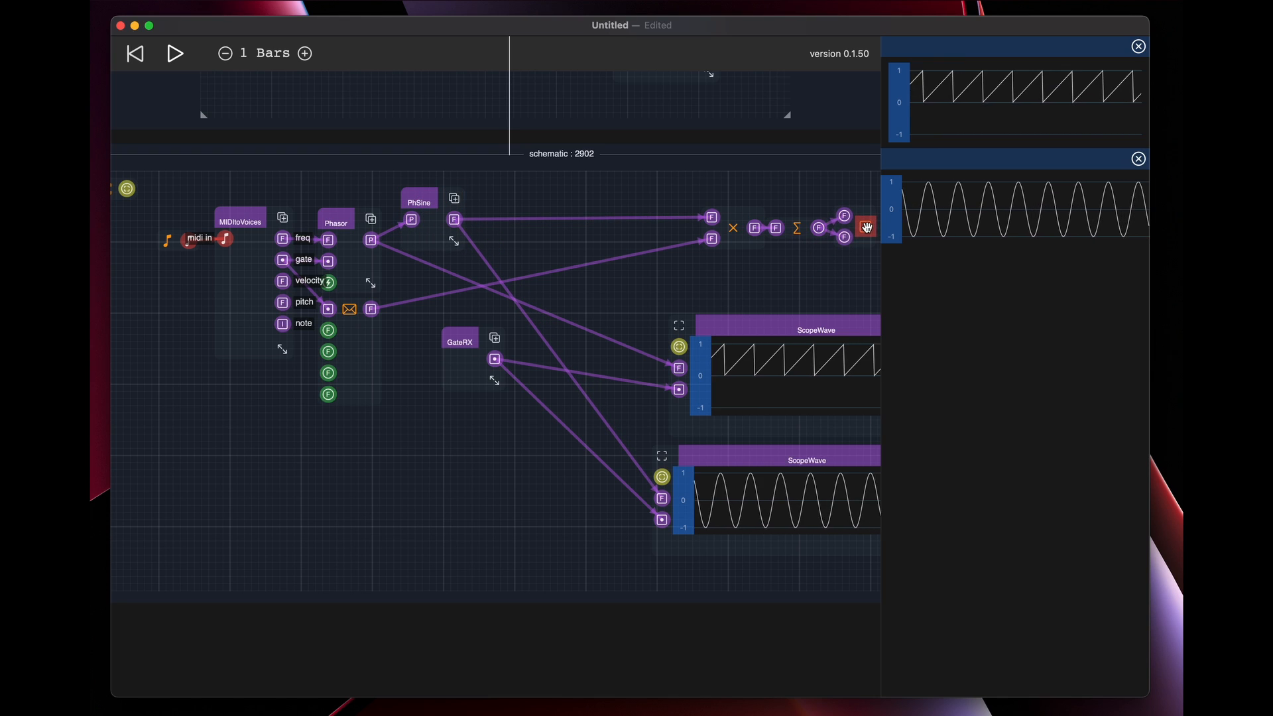
Add a PhTableOsc phase primitive between PhSine and the multiply node, and nudge it up and right
click(563, 250)
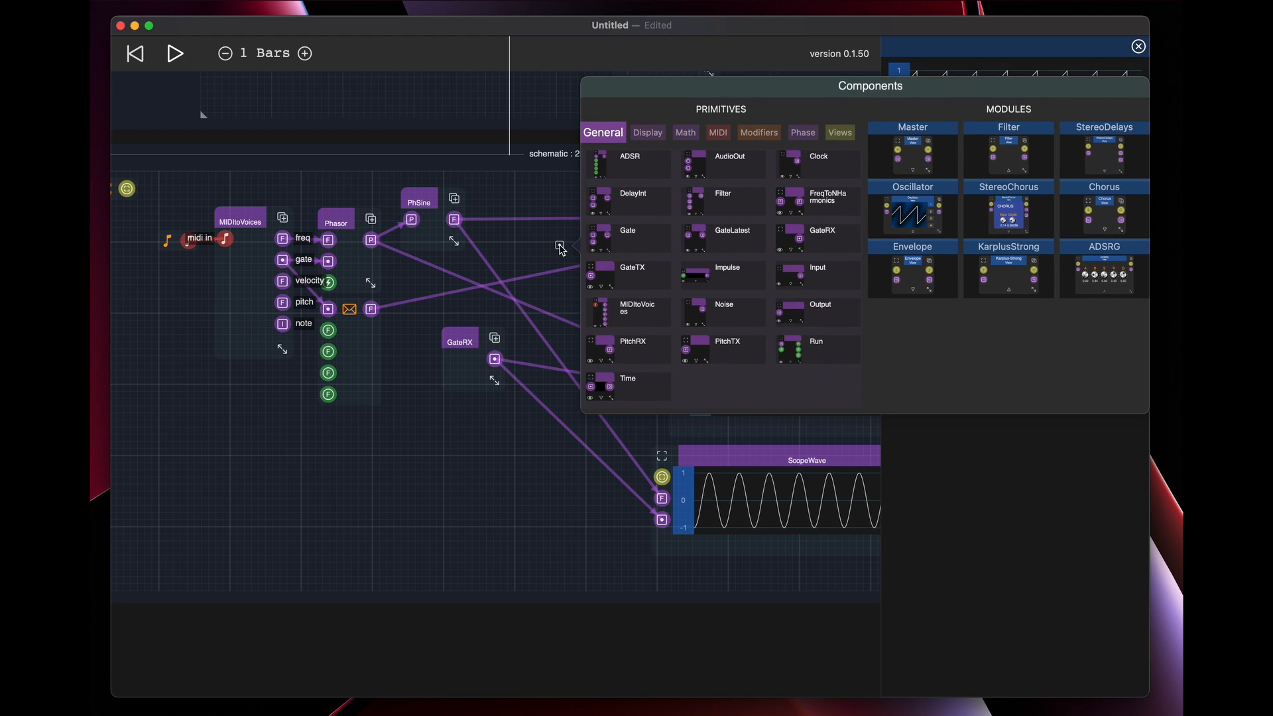
click(802, 133)
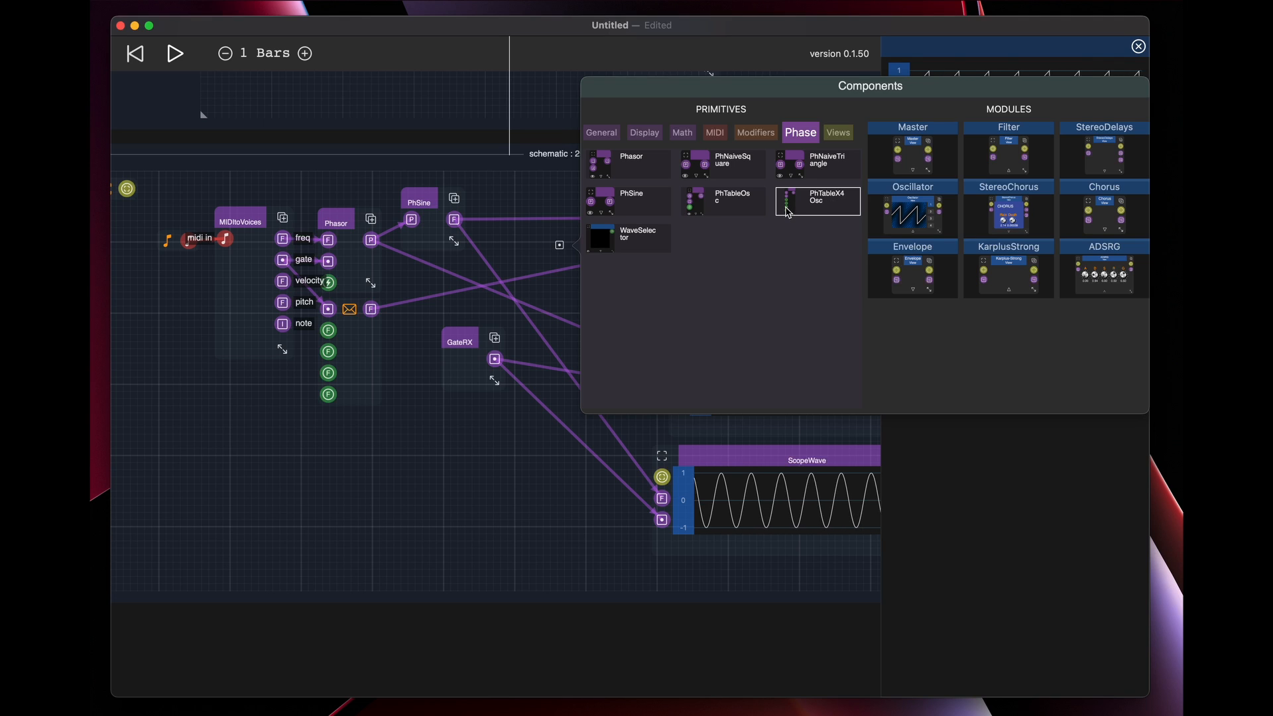
click(738, 209)
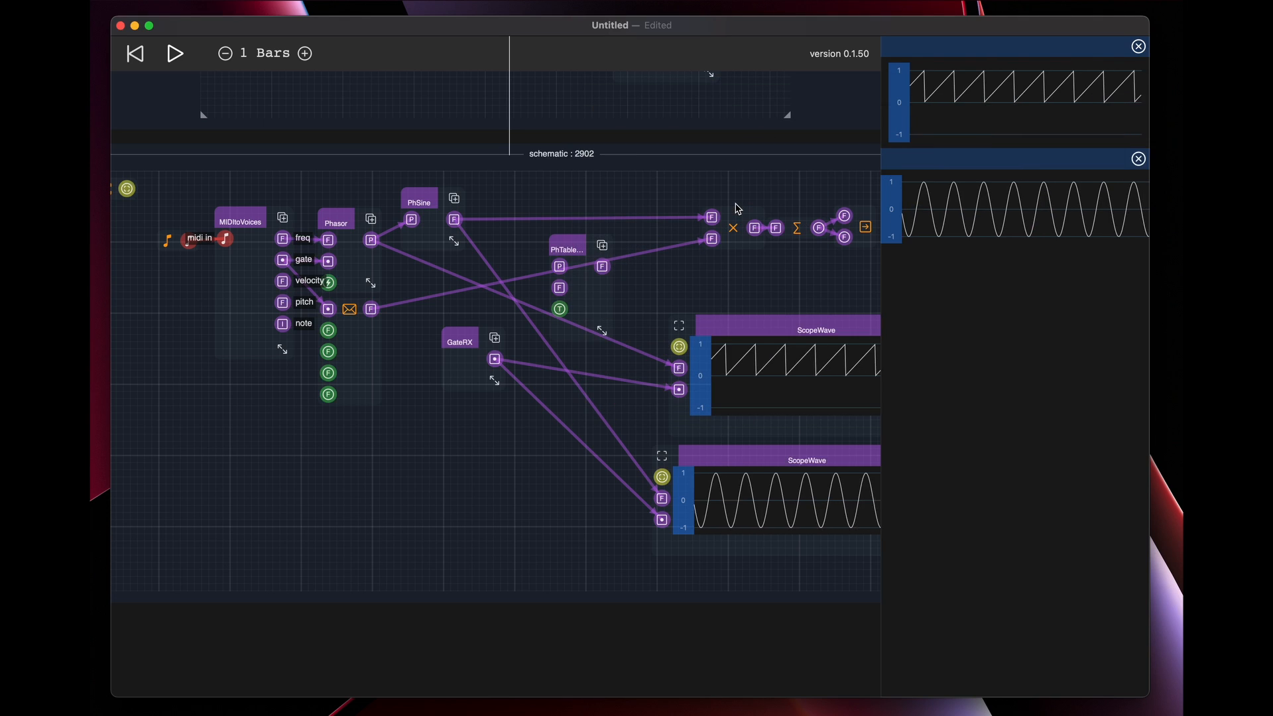
mouse_move(580, 249)
mouse_down()
mouse_move(585, 212)
mouse_move(561, 187)
mouse_move(601, 245)
mouse_up()
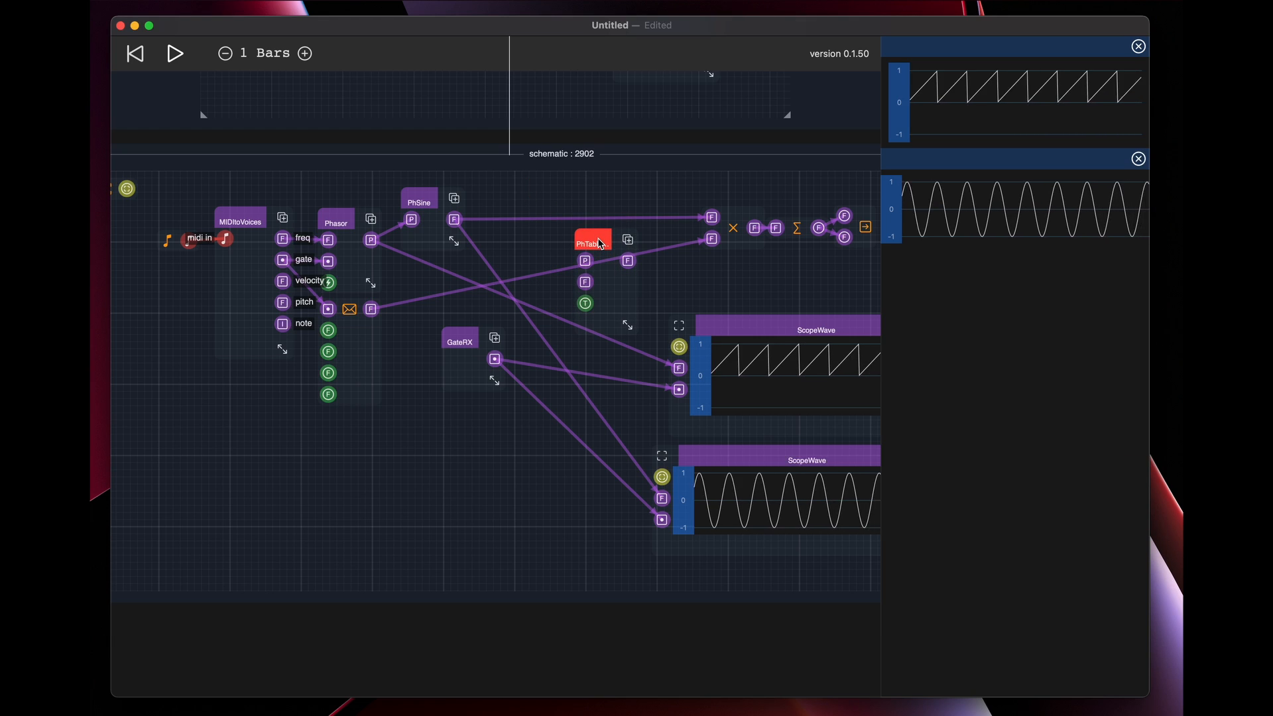
Replace PhSine with PhTableOsc in the same spot, feeding its phase input from Phasor's phase output
click(425, 198)
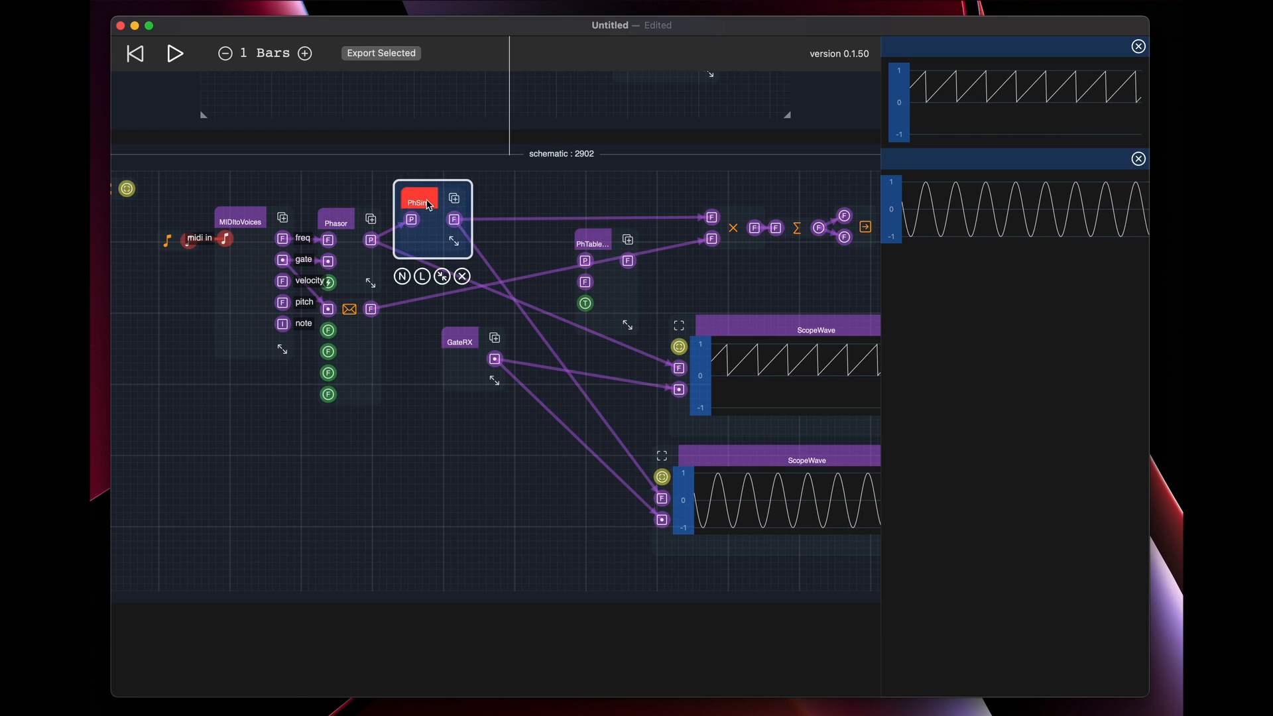
click(463, 275)
drag(582, 235, 506, 185)
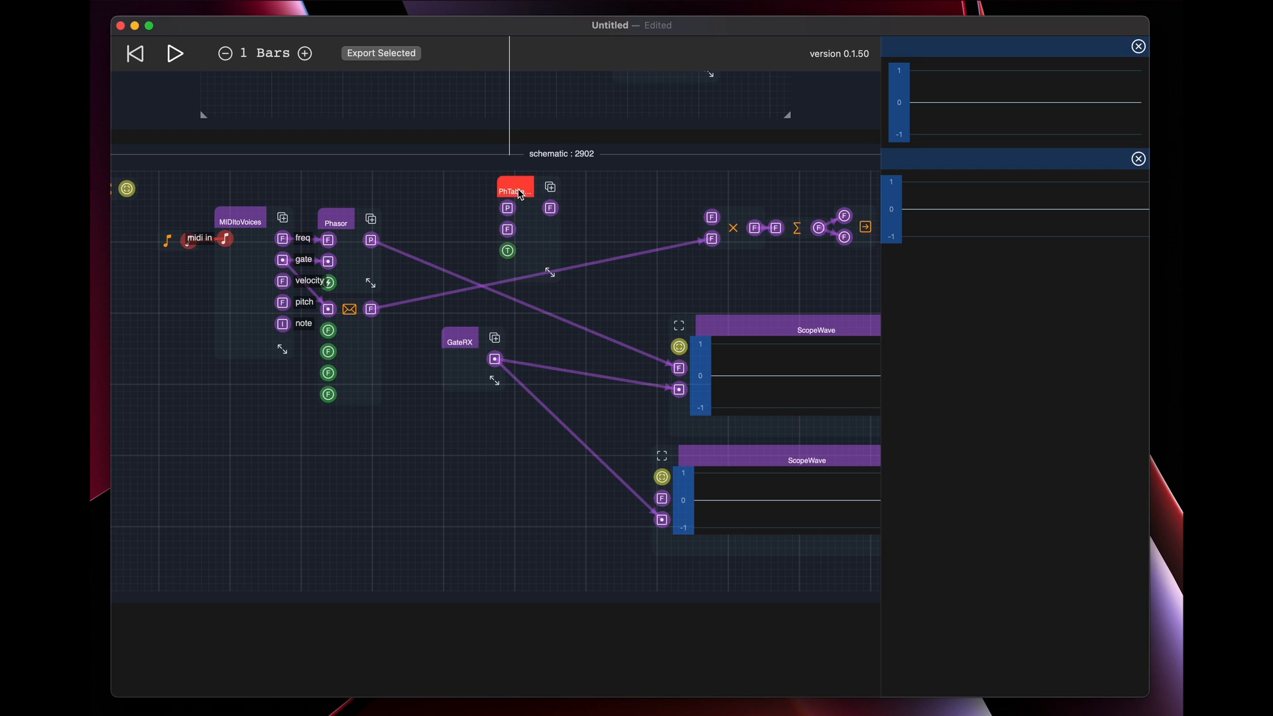
drag(370, 243, 507, 208)
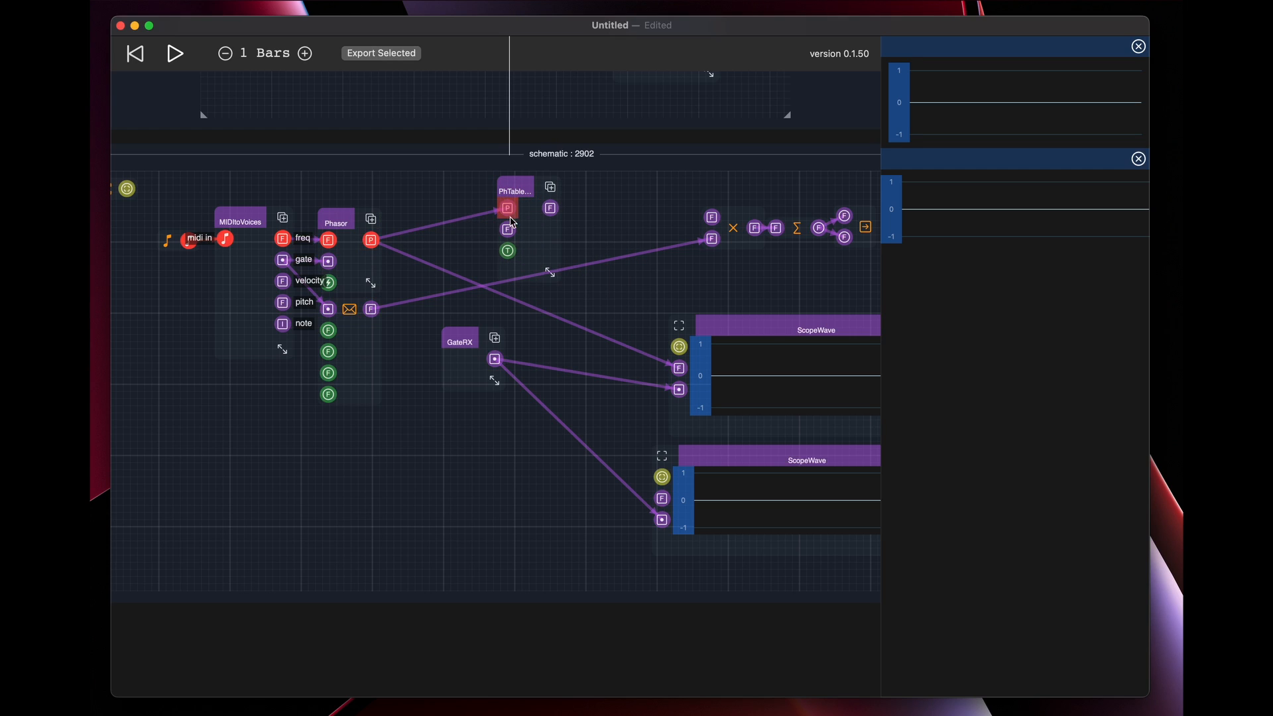
Widen the PhTableOsc node and show its port labels
drag(549, 272, 574, 279)
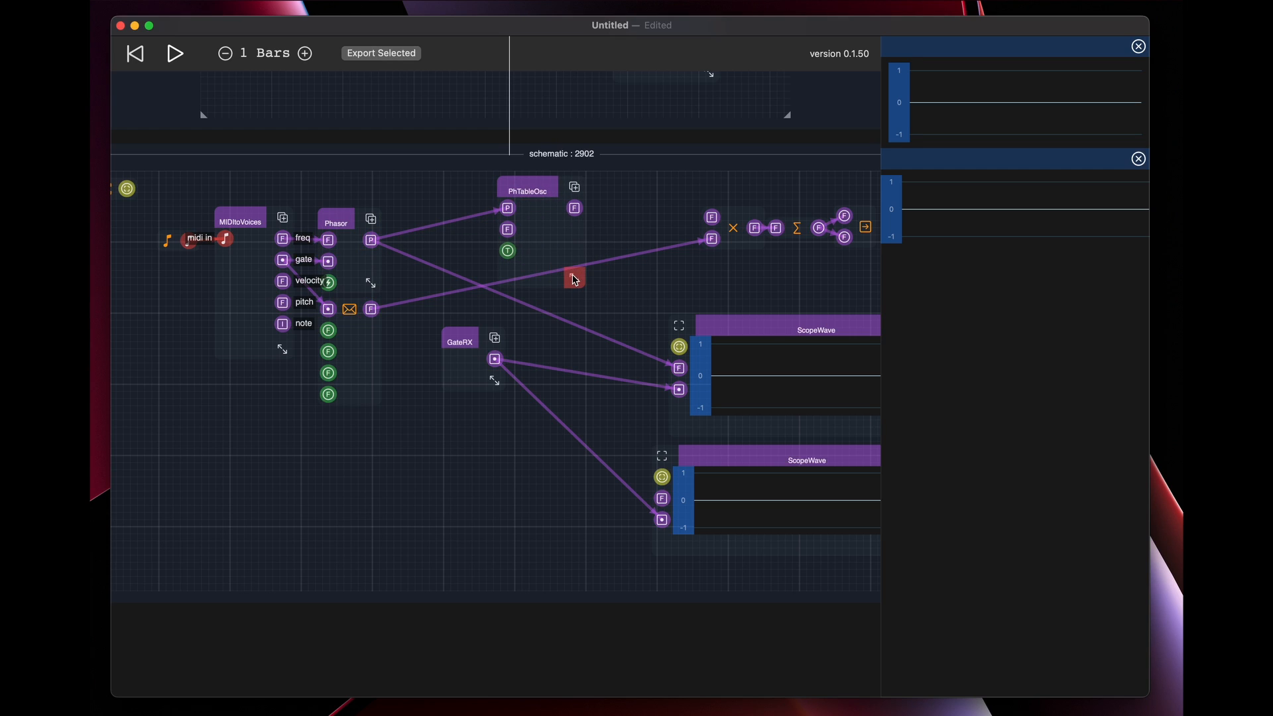
click(527, 191)
click(563, 314)
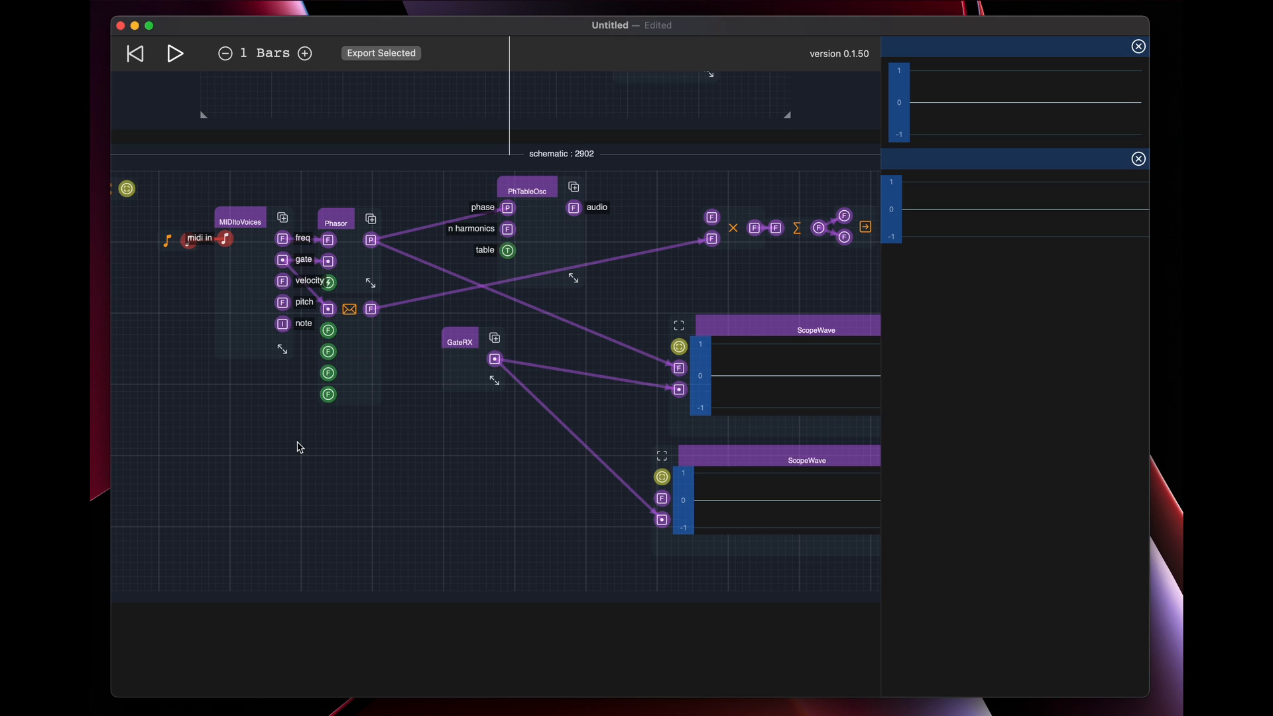
Add a CFloat constant of 10 wired to PhTableOsc's n harmonics input, and arrange it above and between Phasor and PhTableOsc
double_click(386, 463)
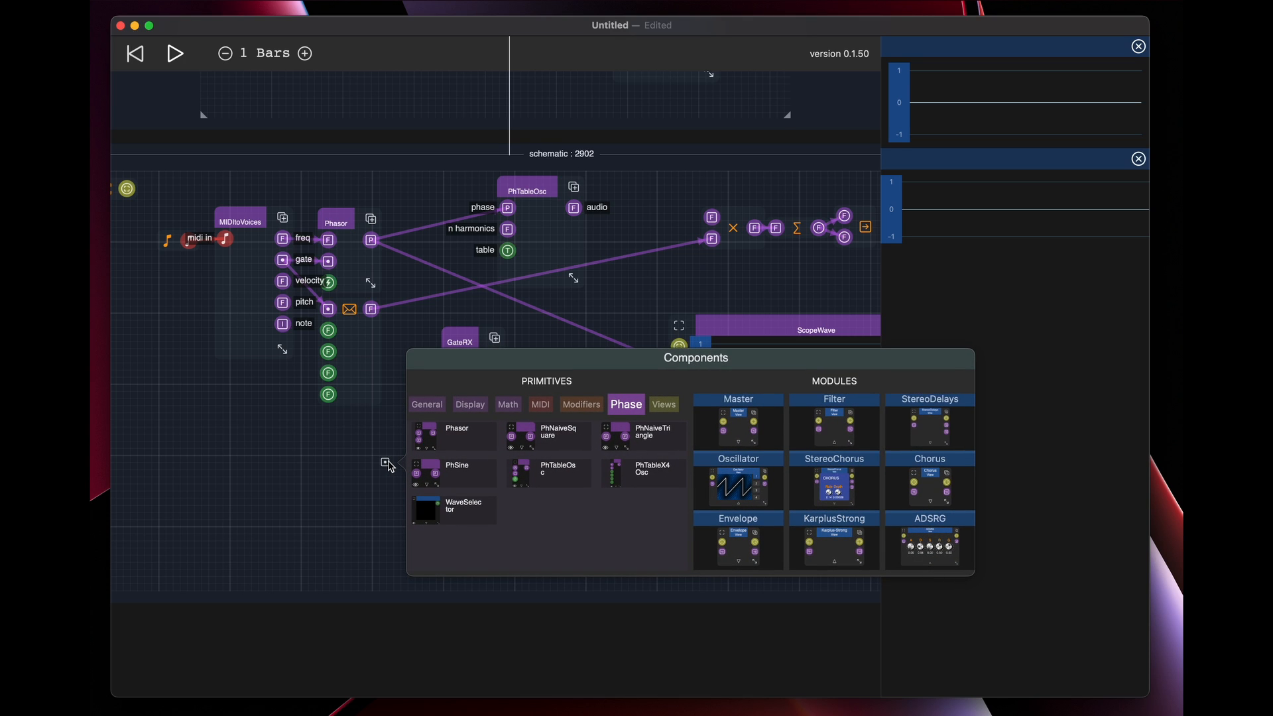
click(519, 407)
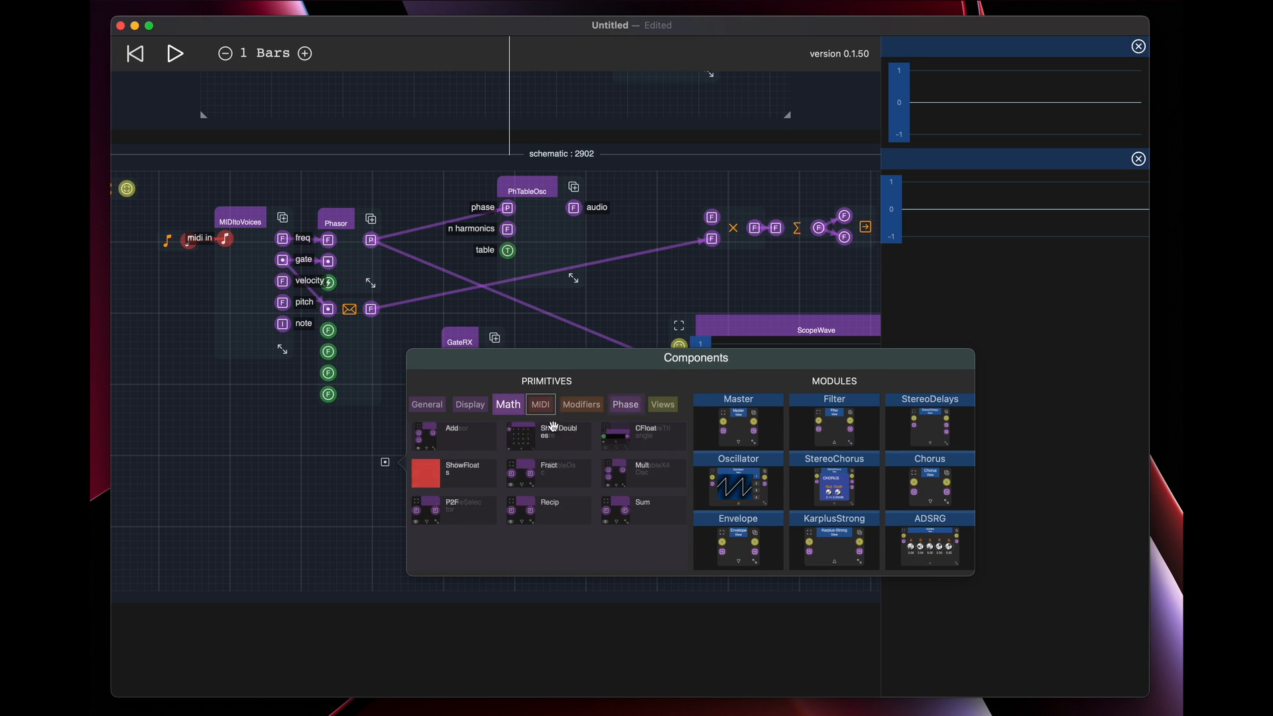
click(641, 445)
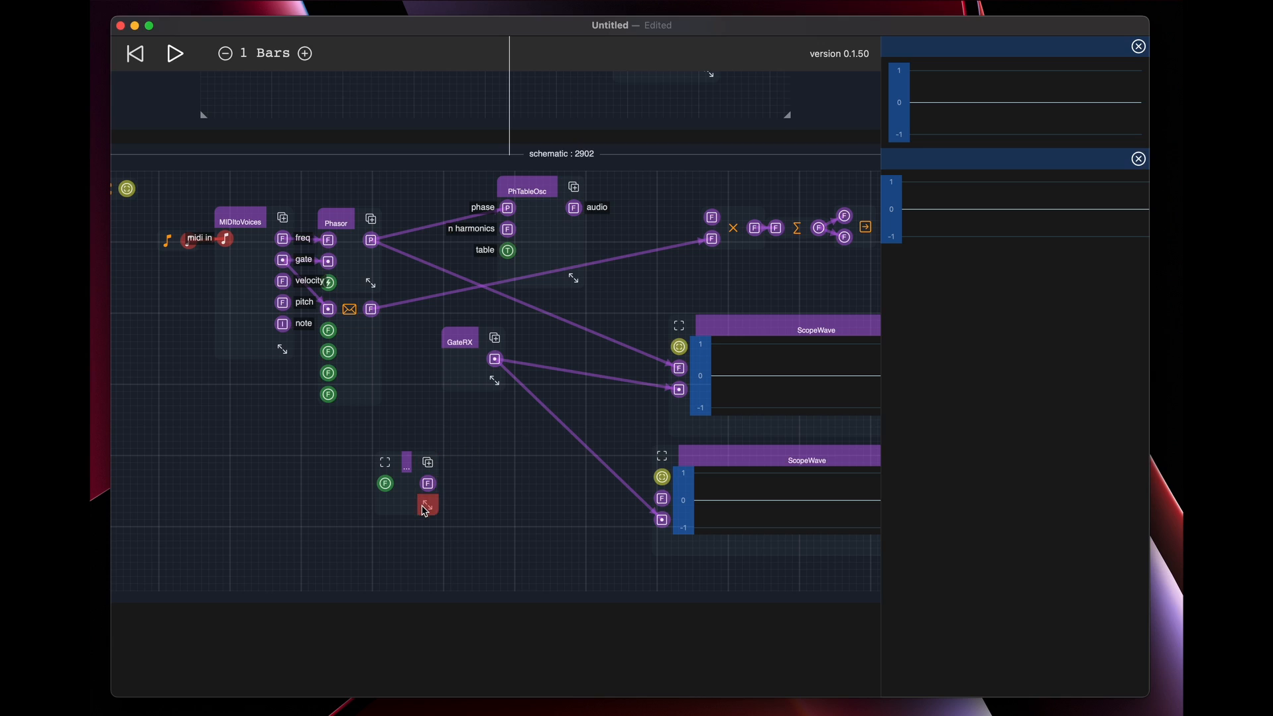
drag(482, 489, 508, 251)
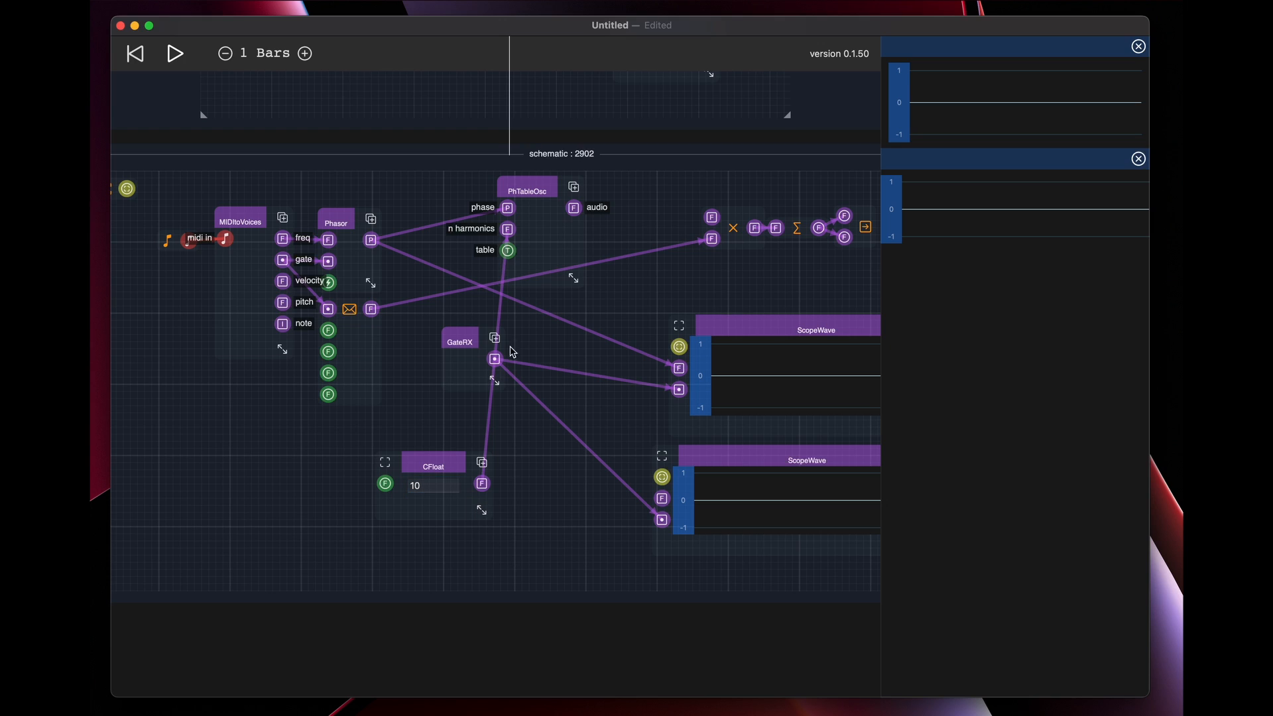
drag(527, 191, 547, 222)
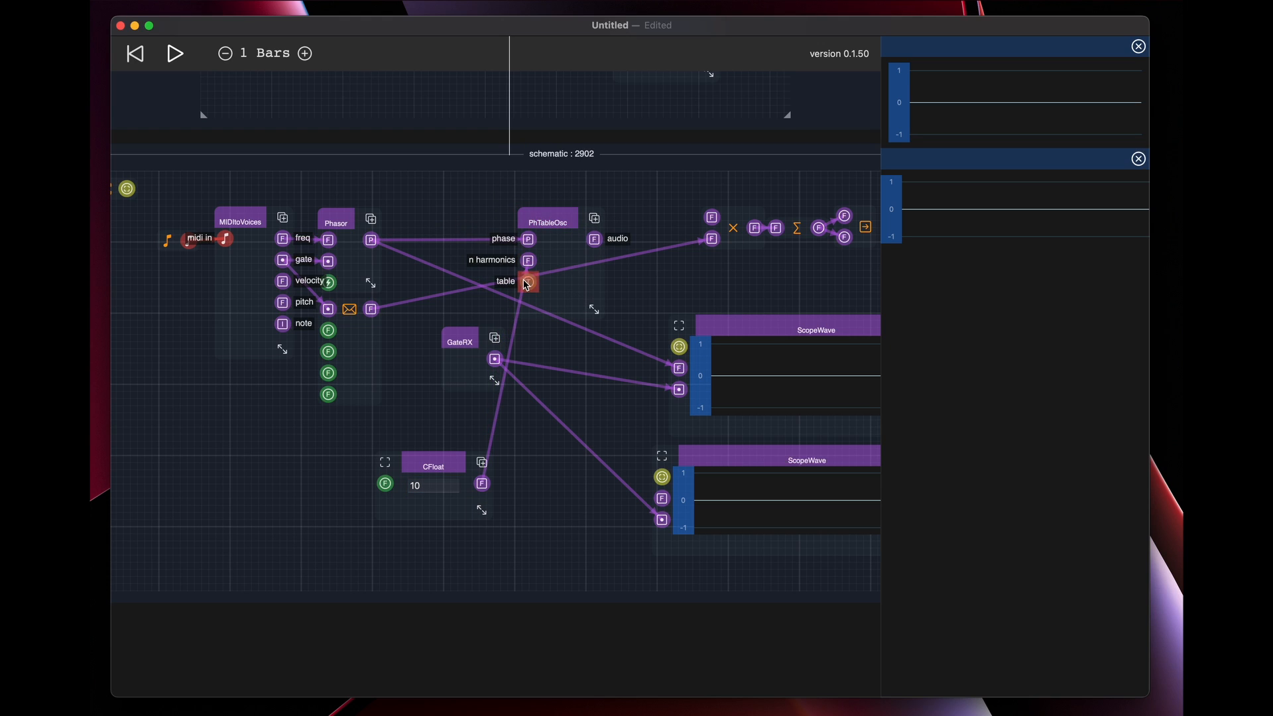
drag(446, 469, 452, 194)
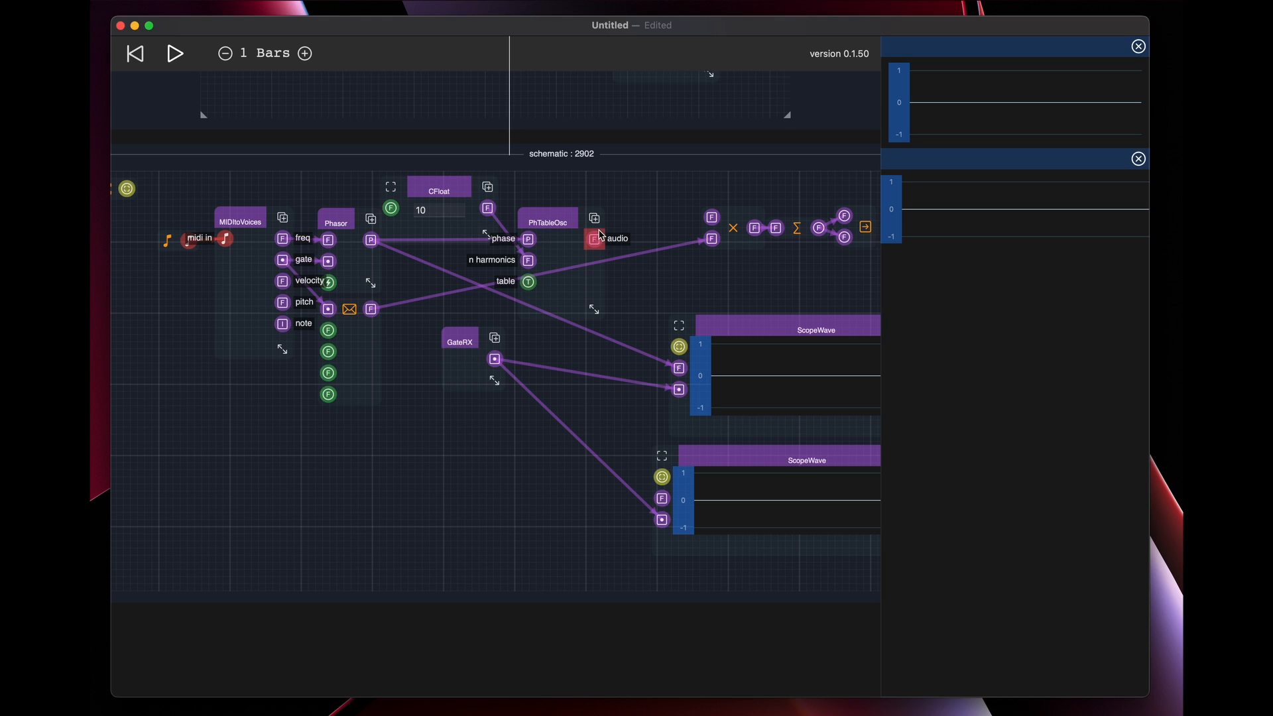
Connect PhTableOsc's audio output to the multiply node's first input and to the lower ScopeWave's signal input
drag(594, 240, 712, 217)
drag(594, 238, 647, 280)
drag(594, 240, 662, 498)
Move the upper ScopeWave slightly up and name it "Phase"
drag(611, 445, 502, 419)
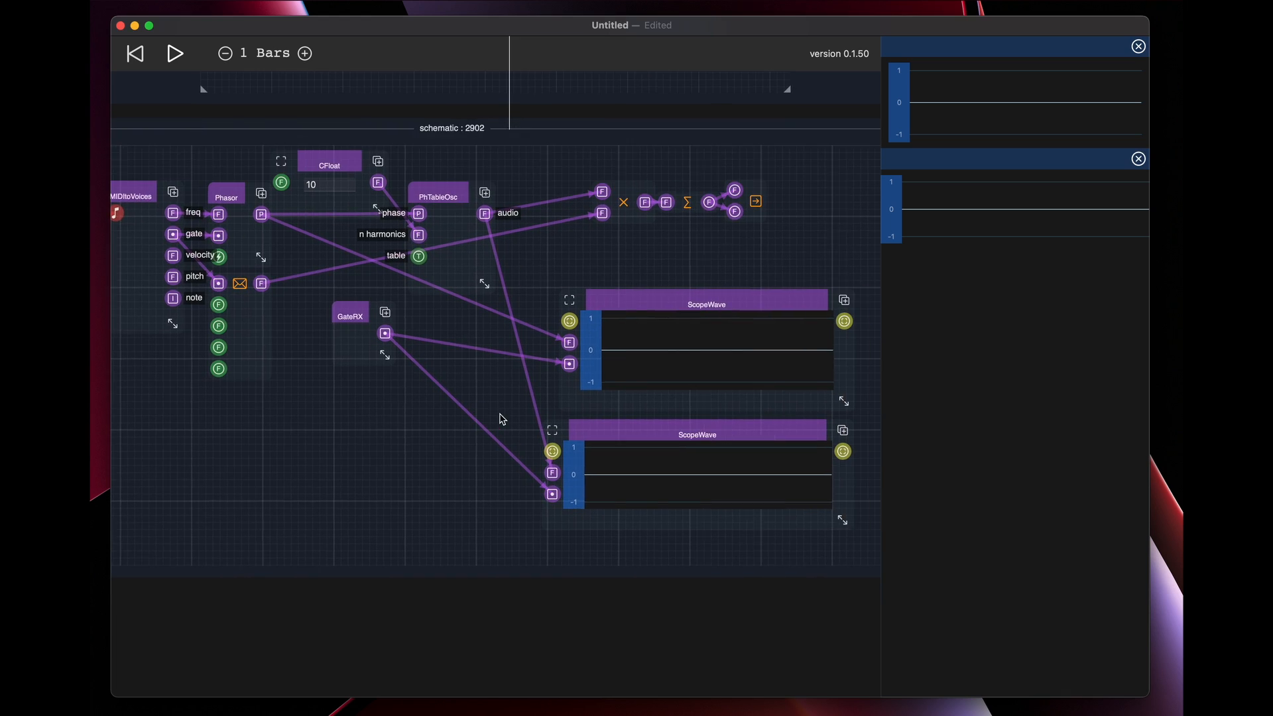
drag(702, 324, 692, 293)
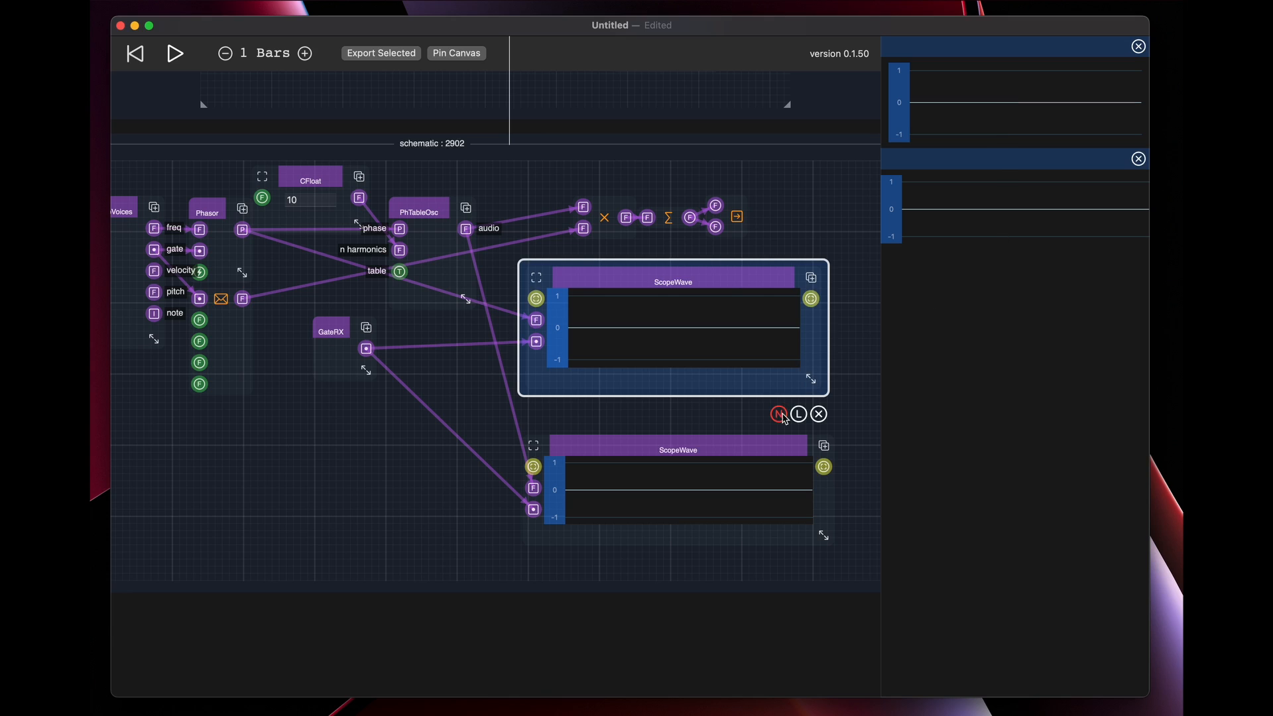
click(780, 415)
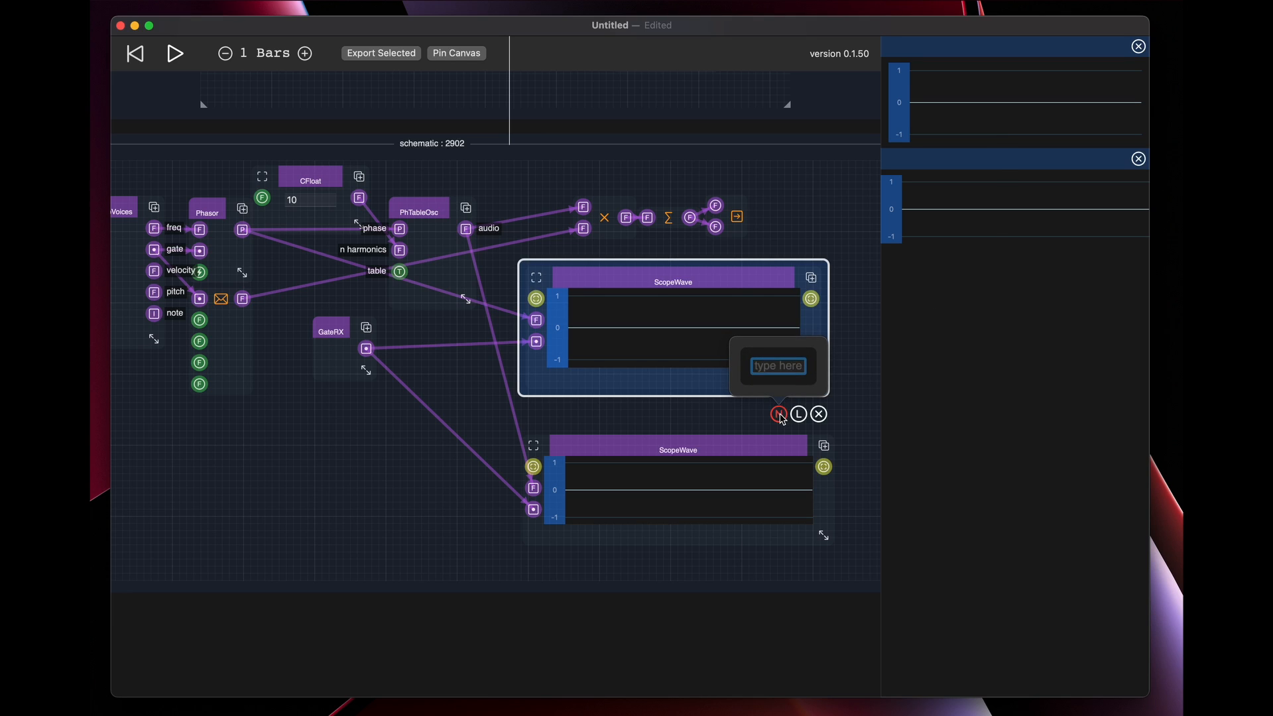
text(Phase)
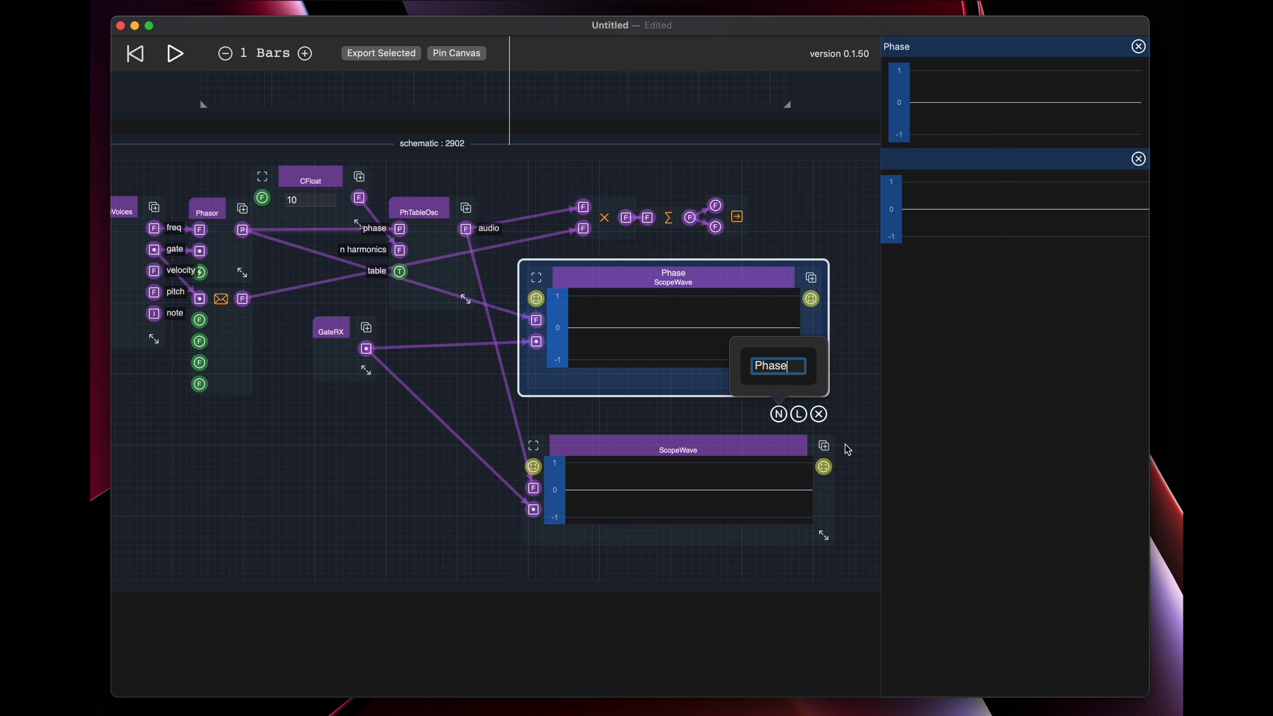
key(Return)
Name the lower ScopeWave "Wave"
click(775, 448)
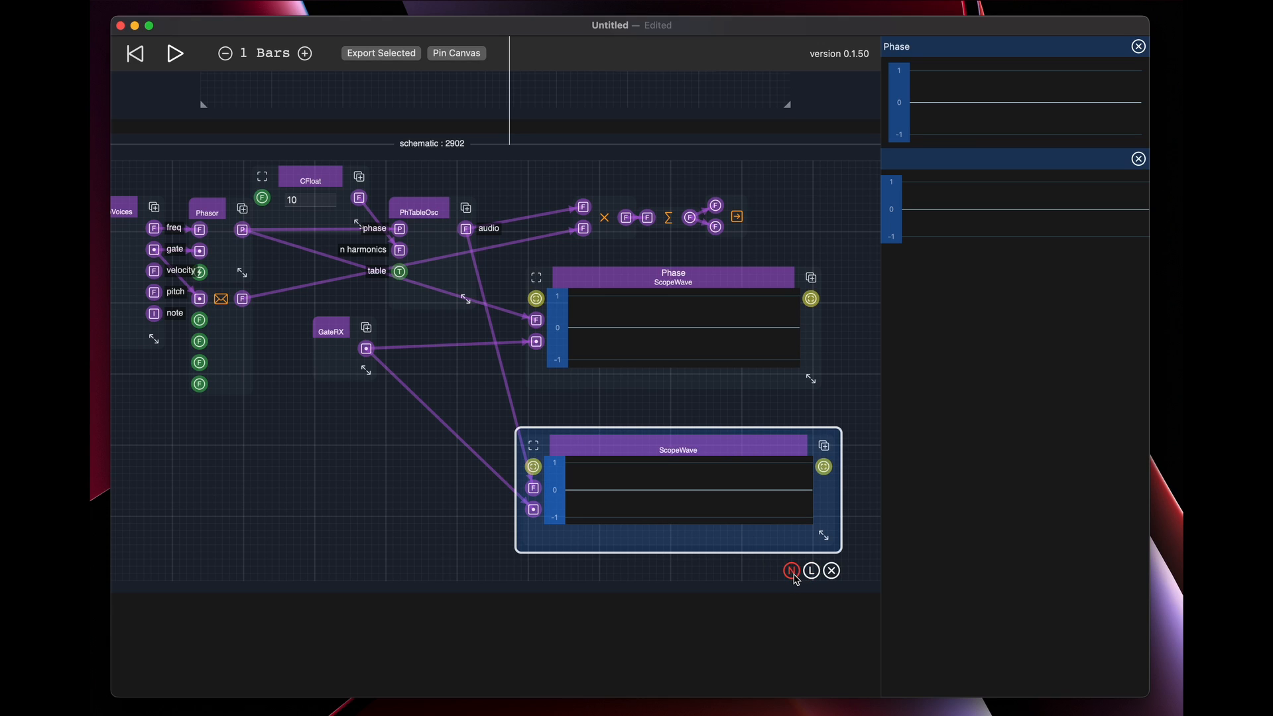
click(792, 571)
text(Wave)
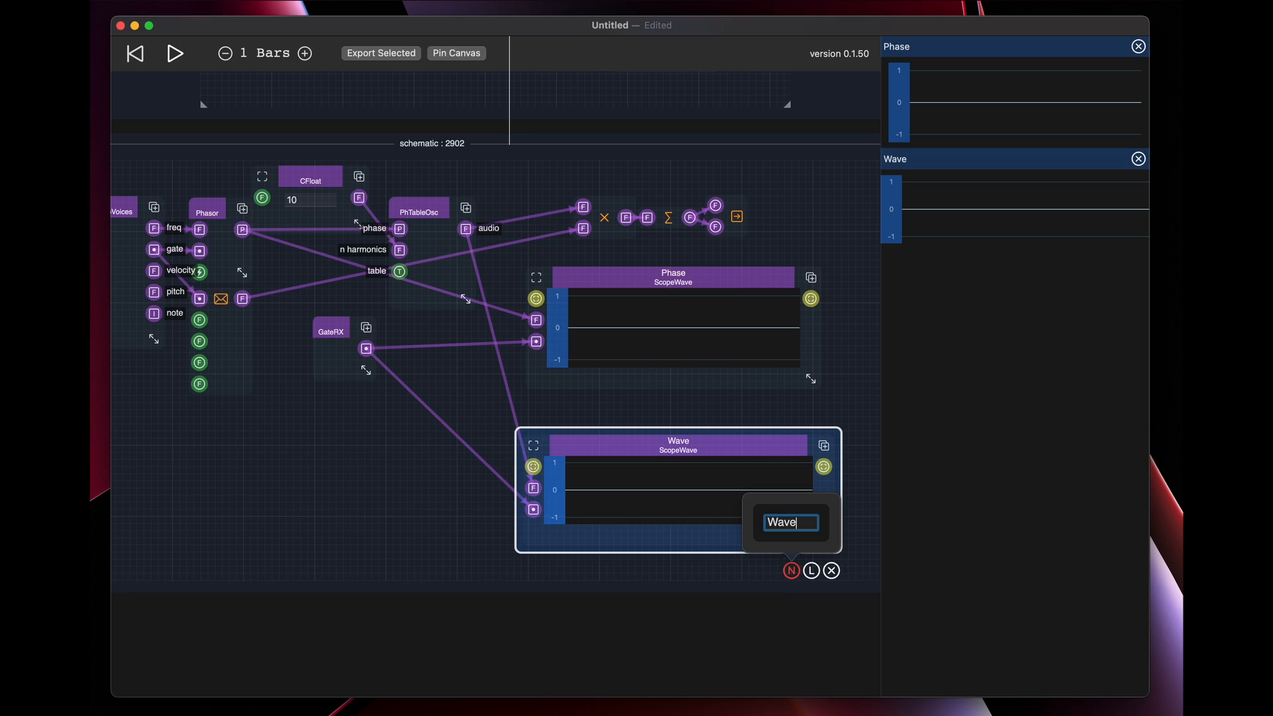
key(Return)
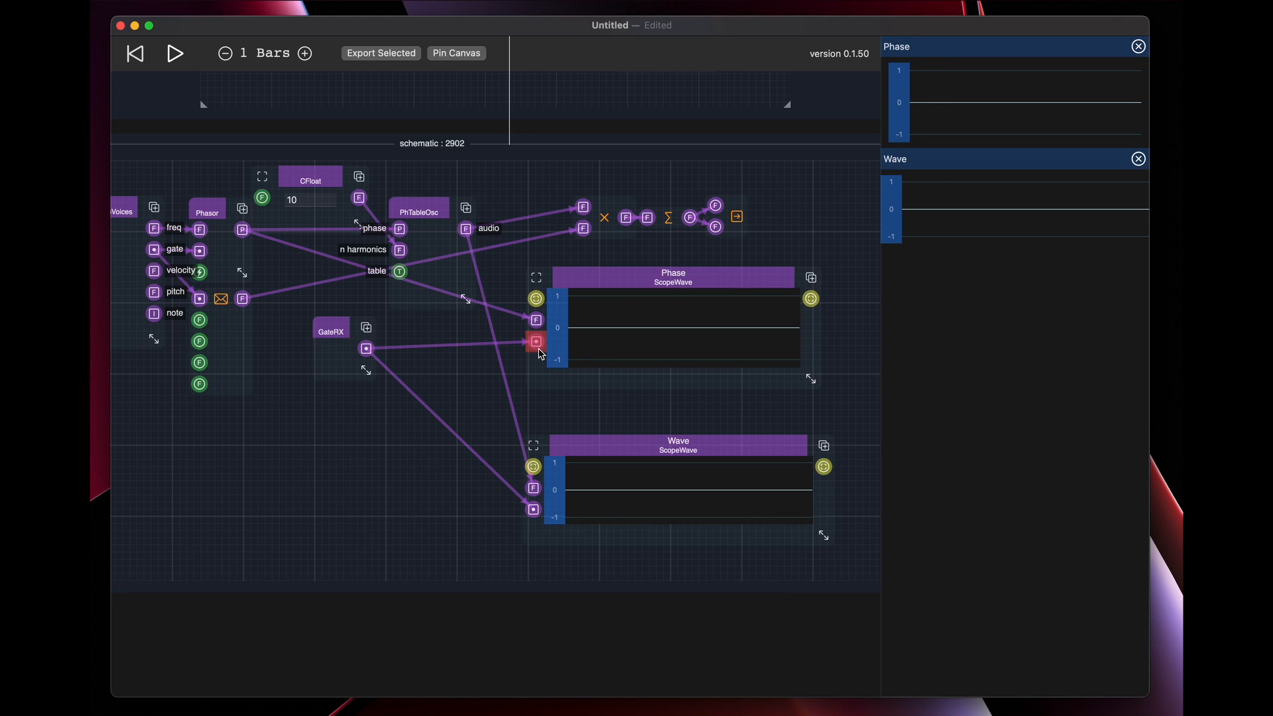
click(404, 489)
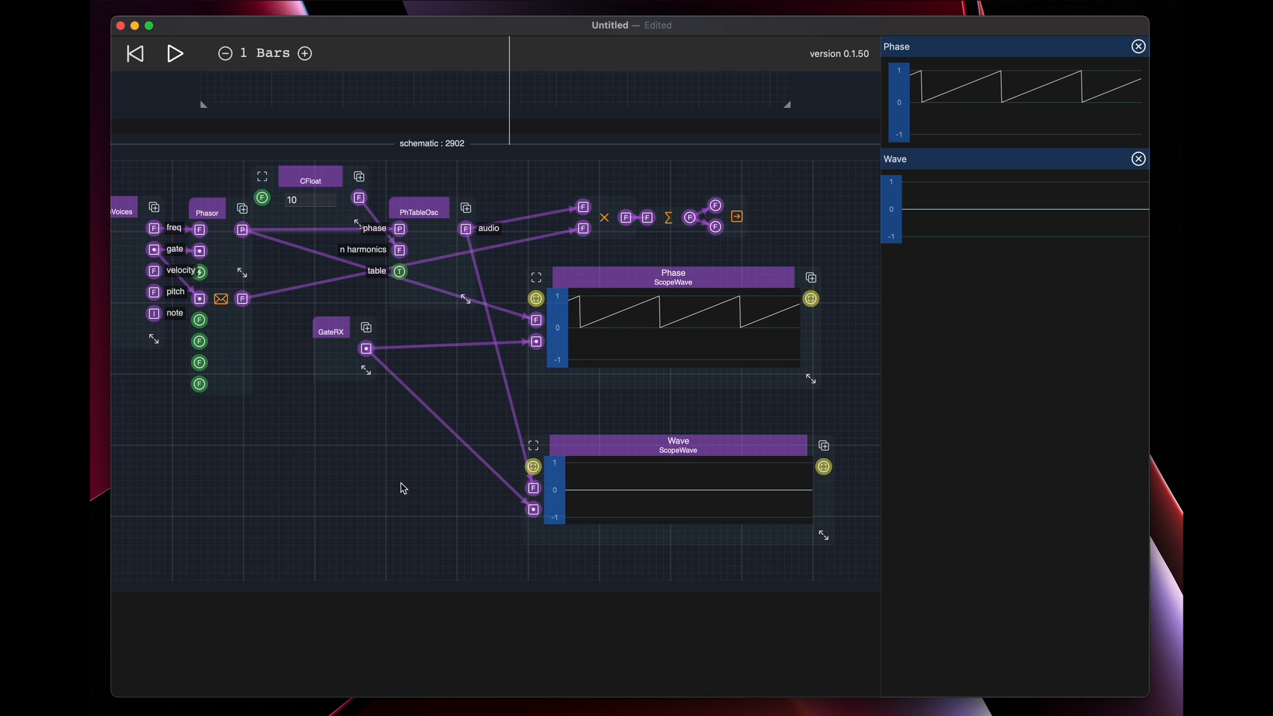
Nudge PhTableOsc up and right, and add a WaveSelector phase primitive in the empty area below Phasor
drag(431, 213, 450, 189)
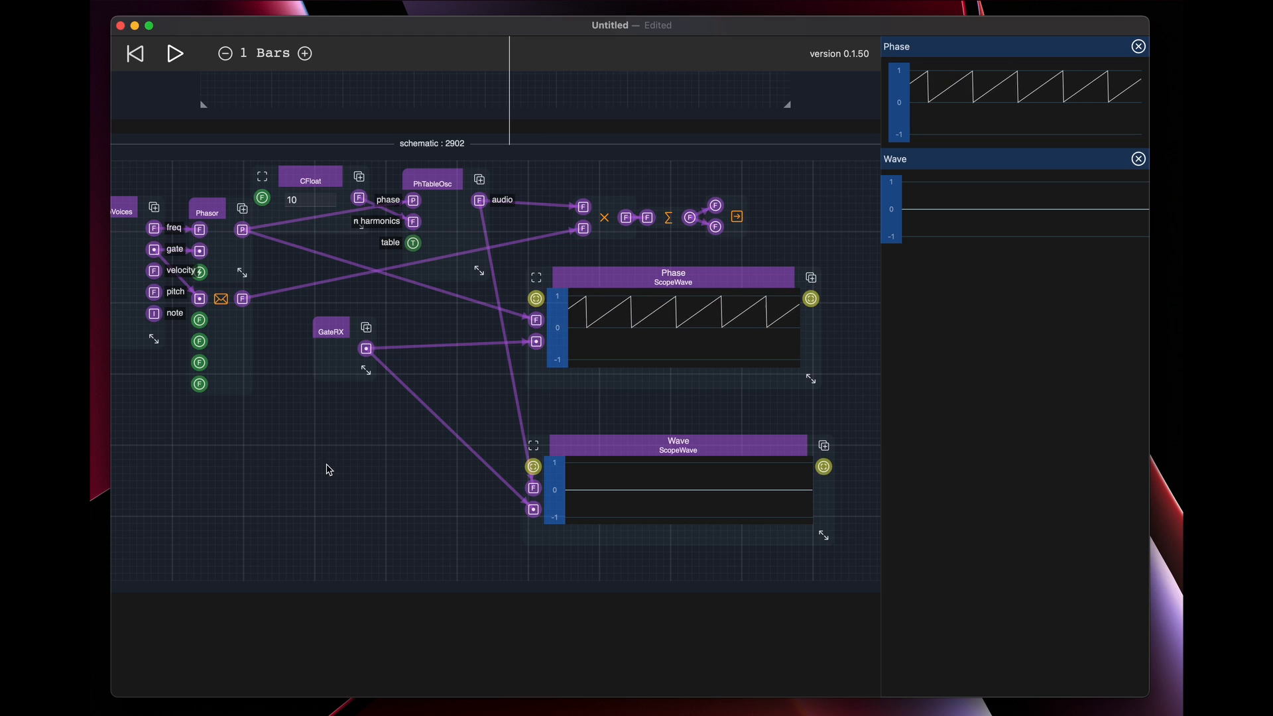
drag(327, 469, 452, 461)
right_click(325, 446)
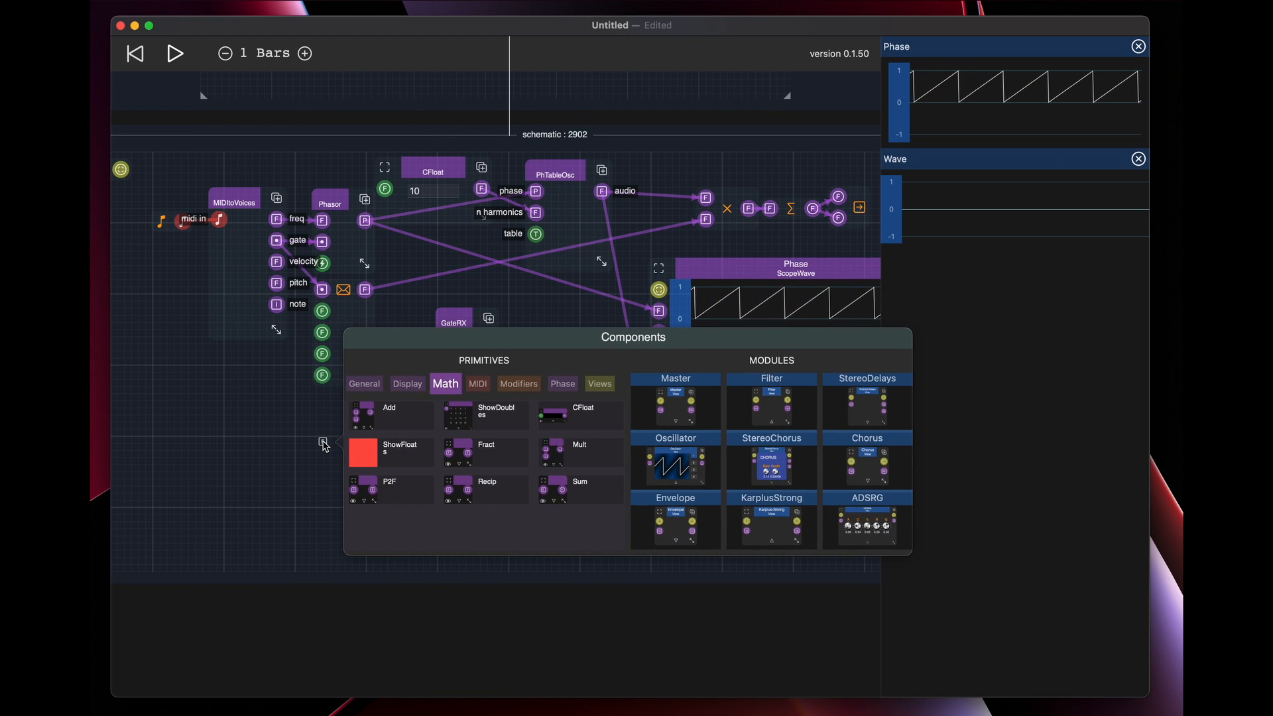
click(408, 384)
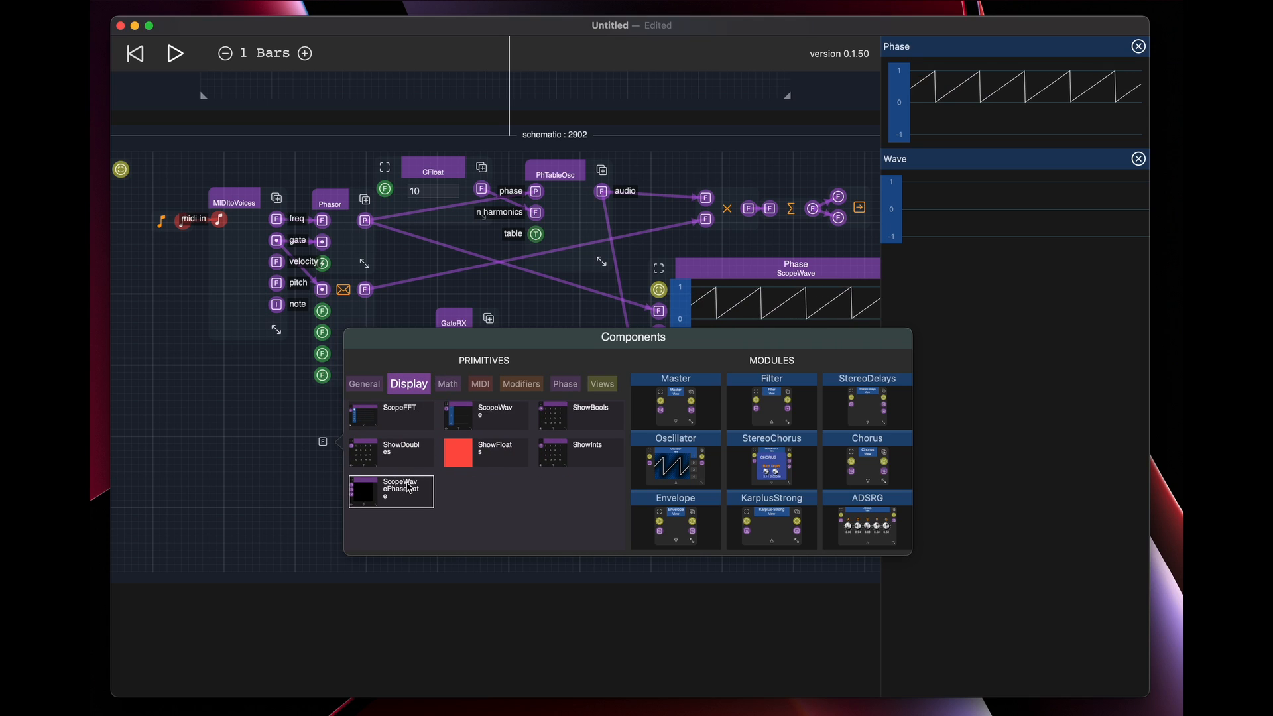
click(560, 387)
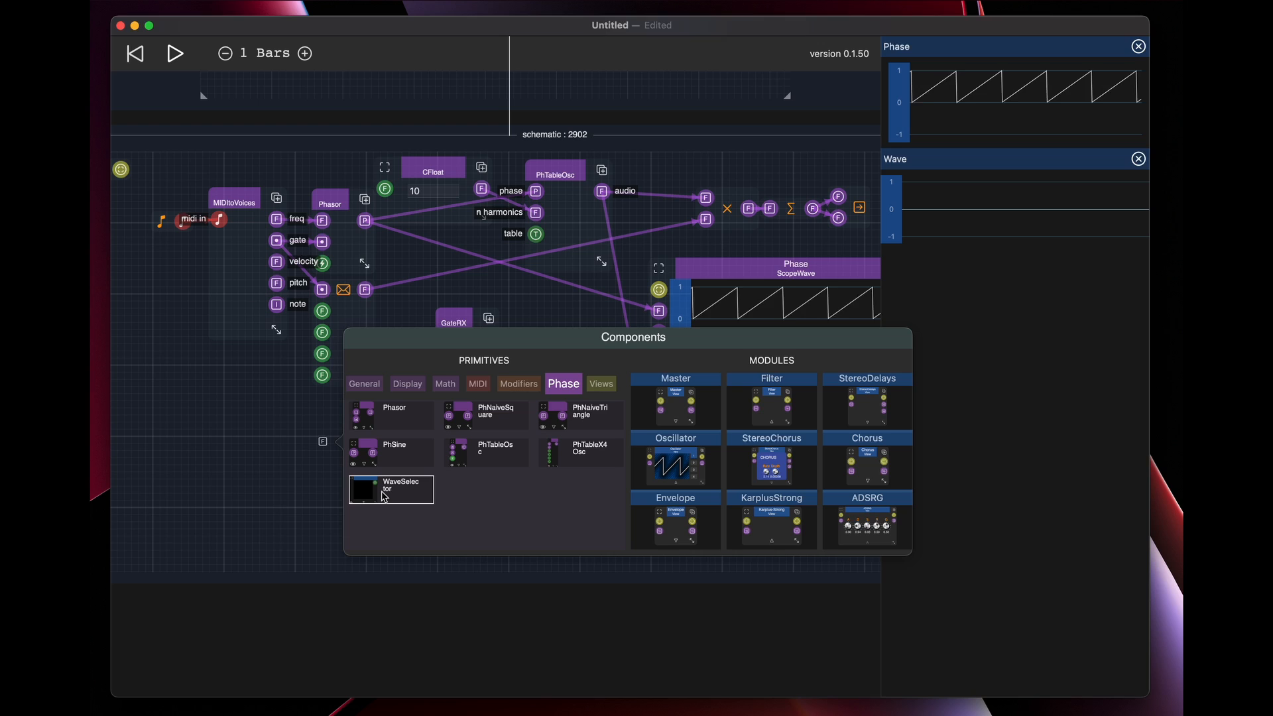
click(437, 503)
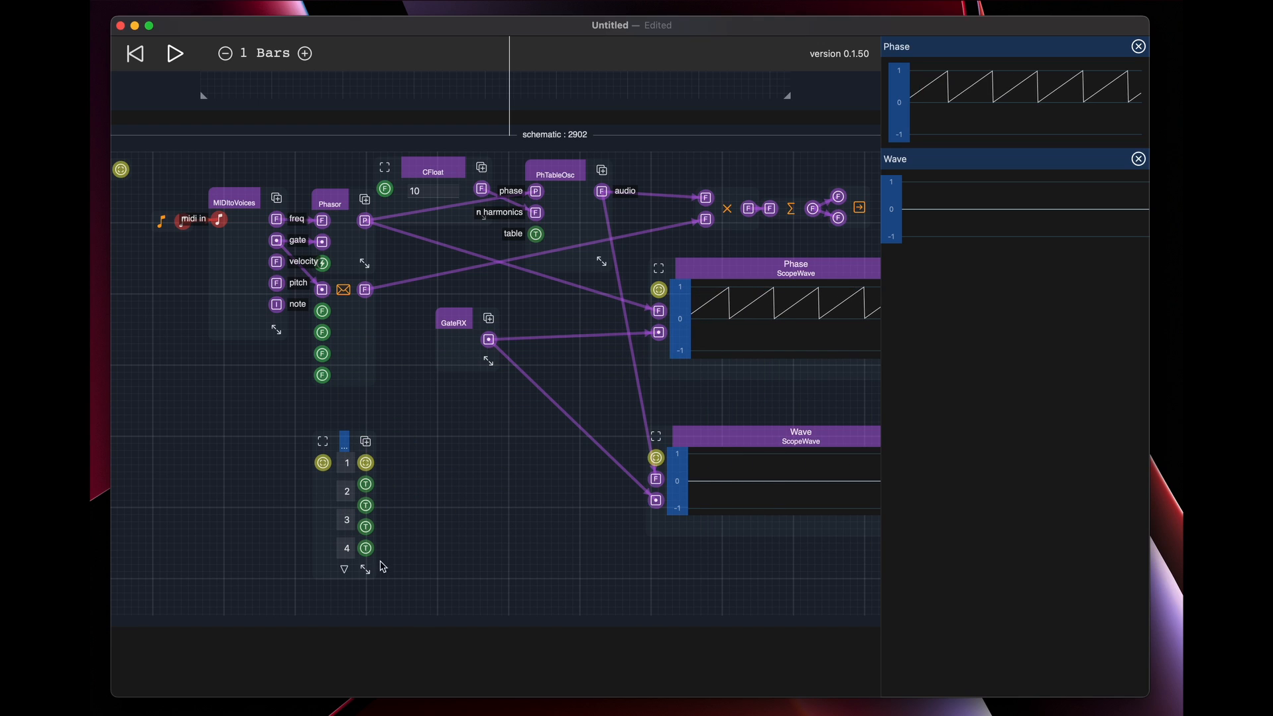
Enlarge WaveSelector until its full waveform preview shows, and connect its first table output to PhTableOsc's table input
drag(378, 566, 465, 575)
drag(398, 443, 345, 425)
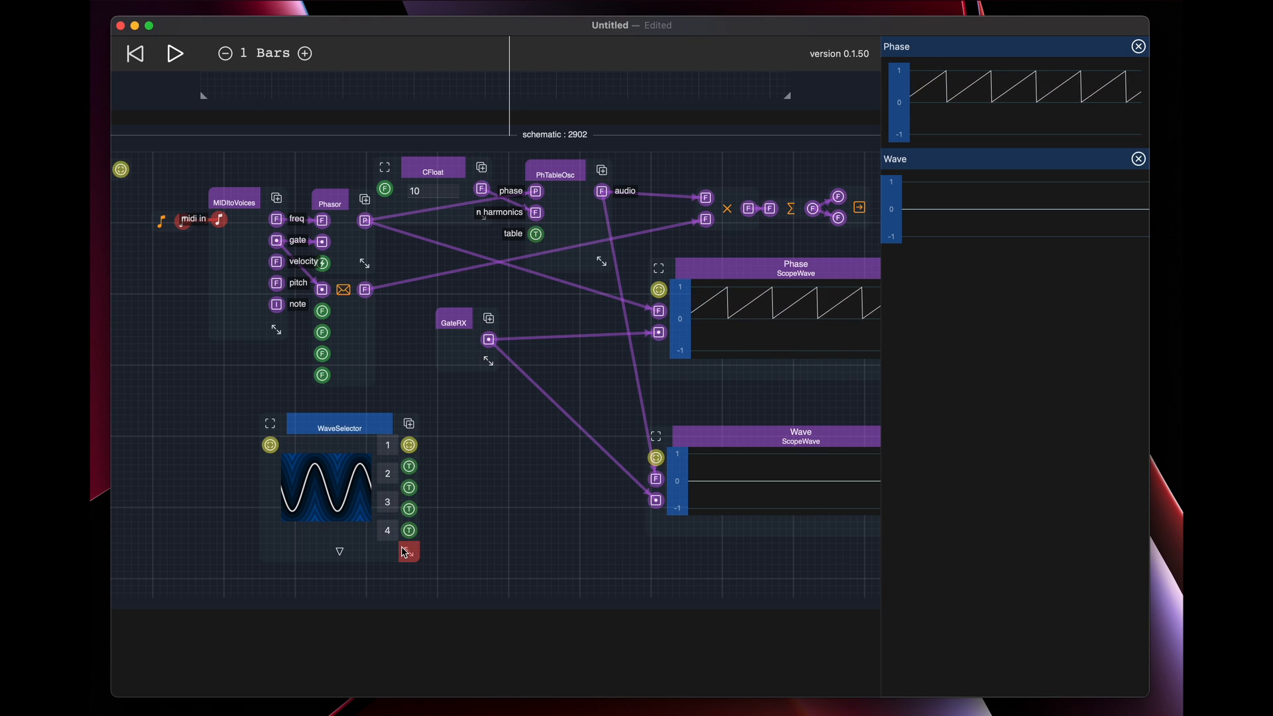
drag(408, 553, 443, 551)
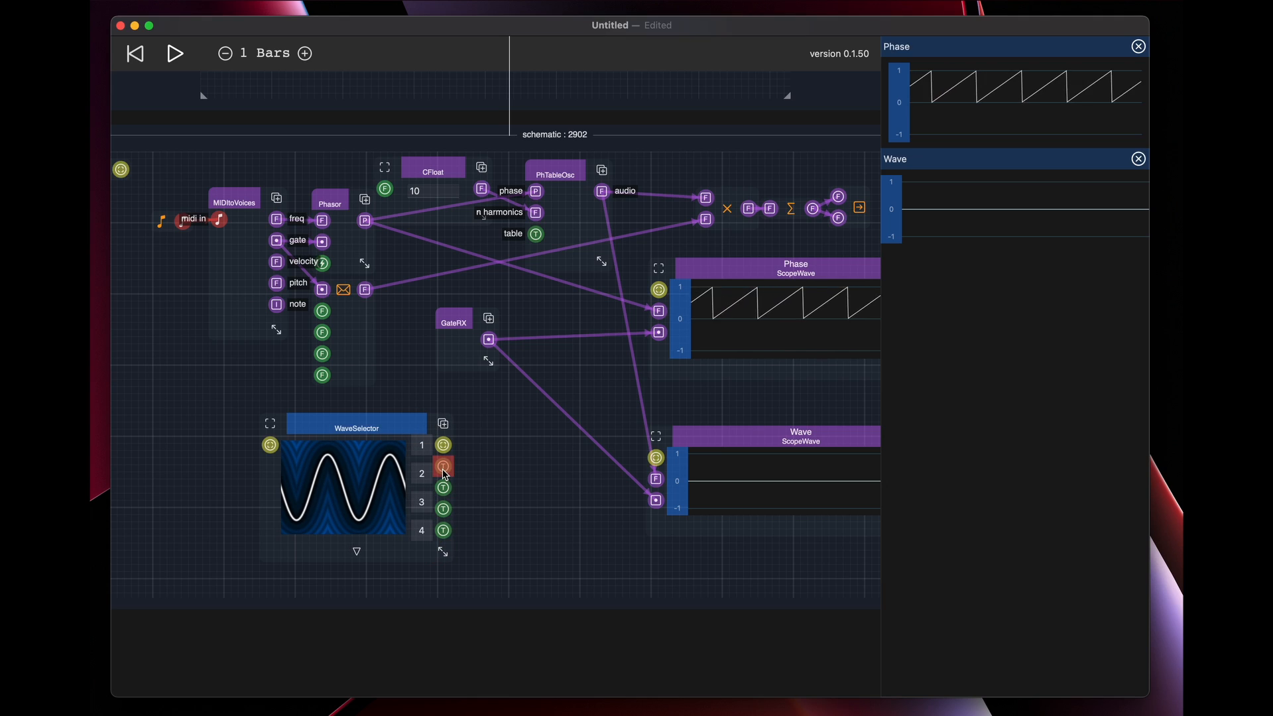
drag(443, 468, 536, 234)
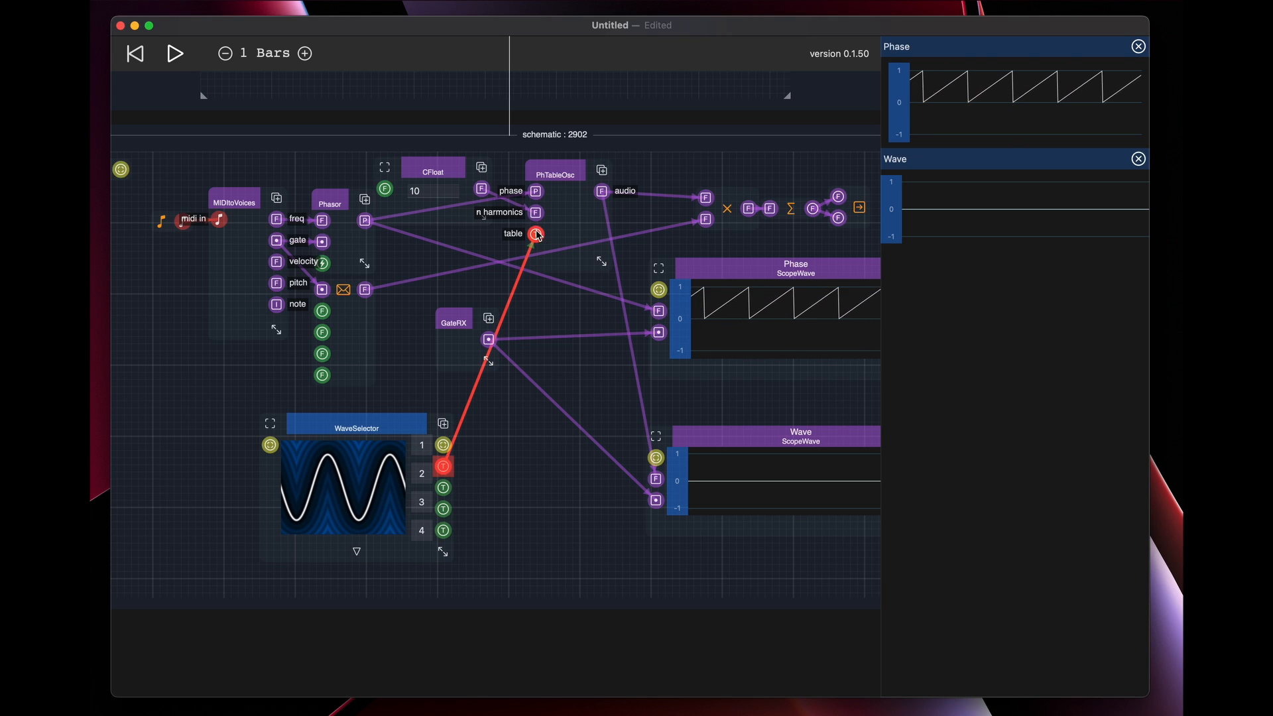
click(362, 421)
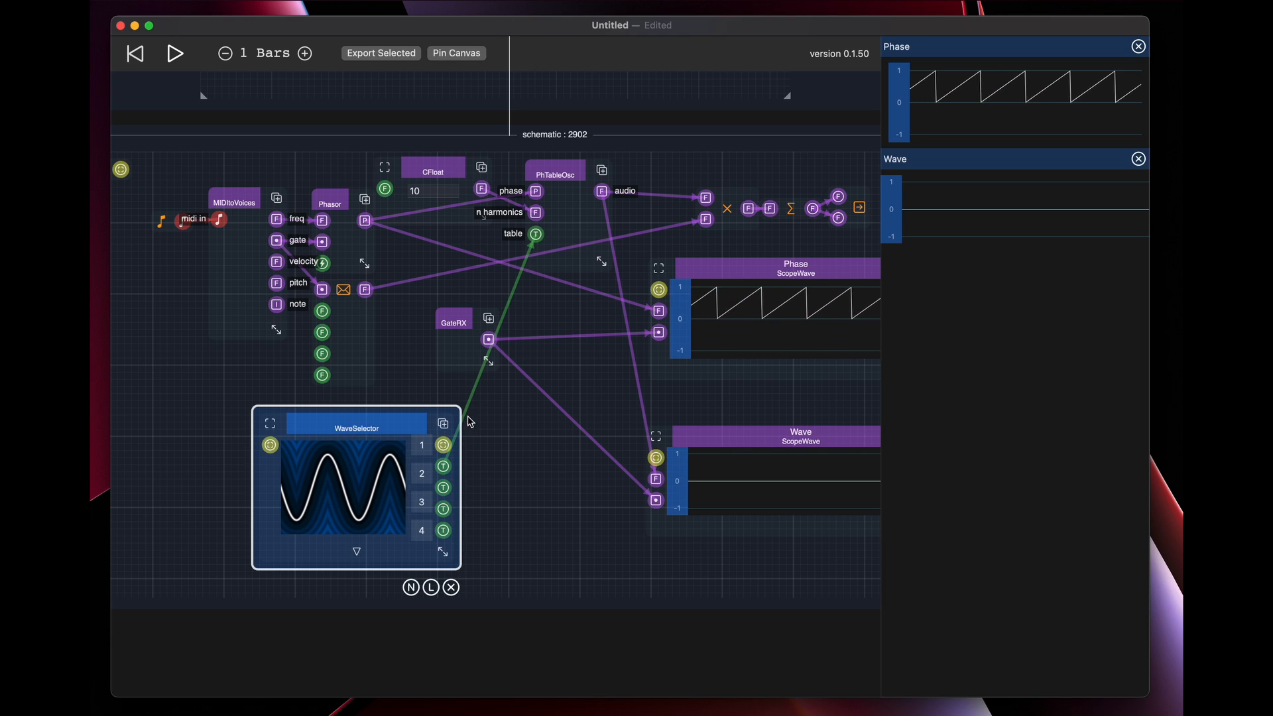
click(524, 486)
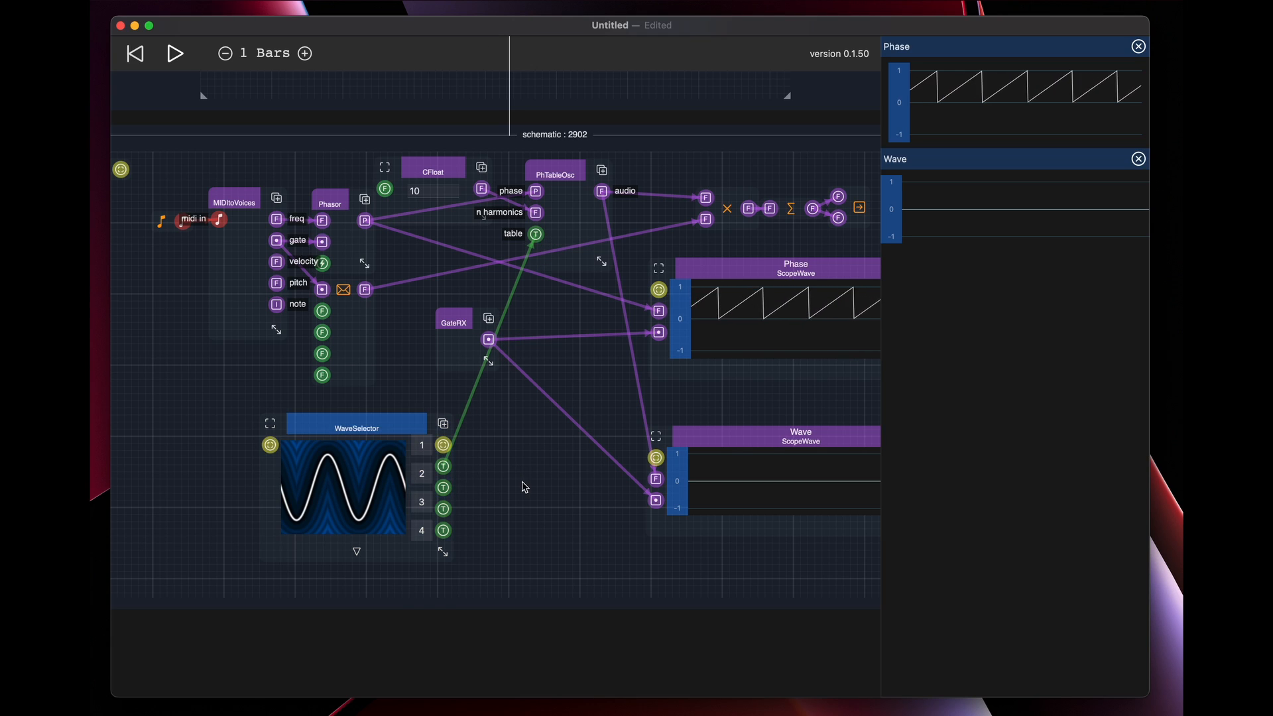
Activate slot 1 in WaveSelector and choose the sawtooth waveform for it
click(422, 473)
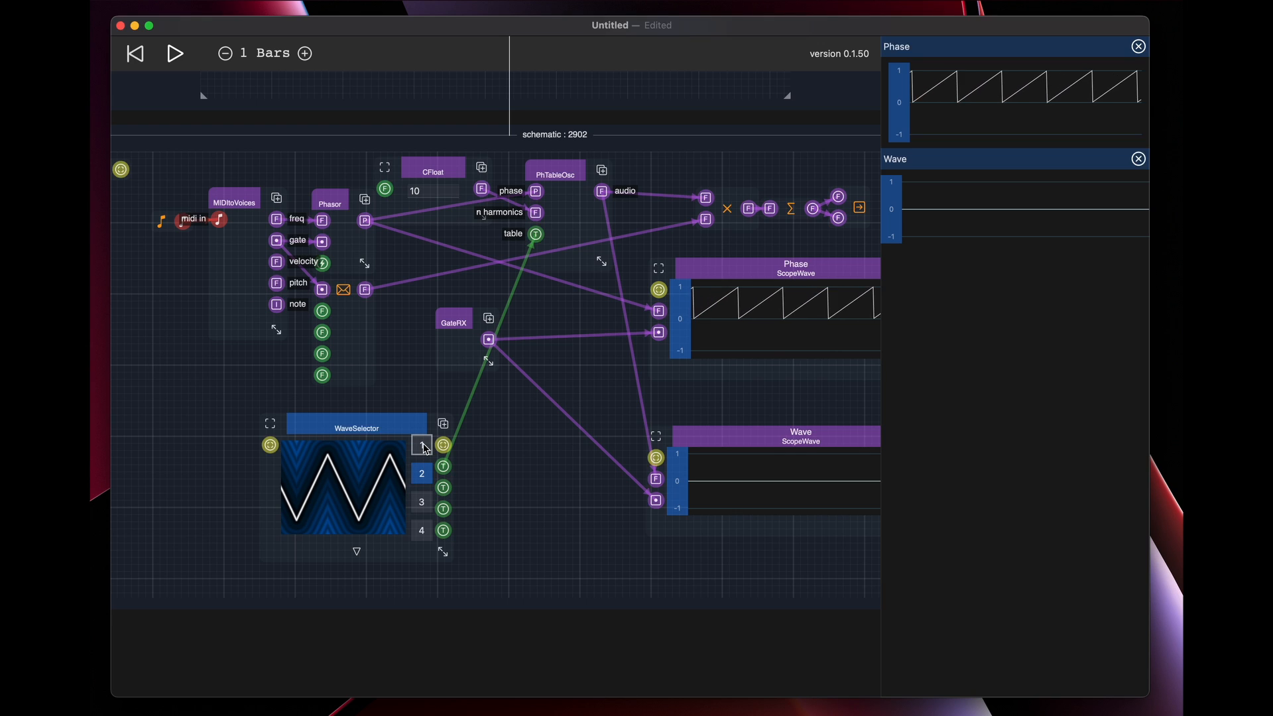
click(425, 448)
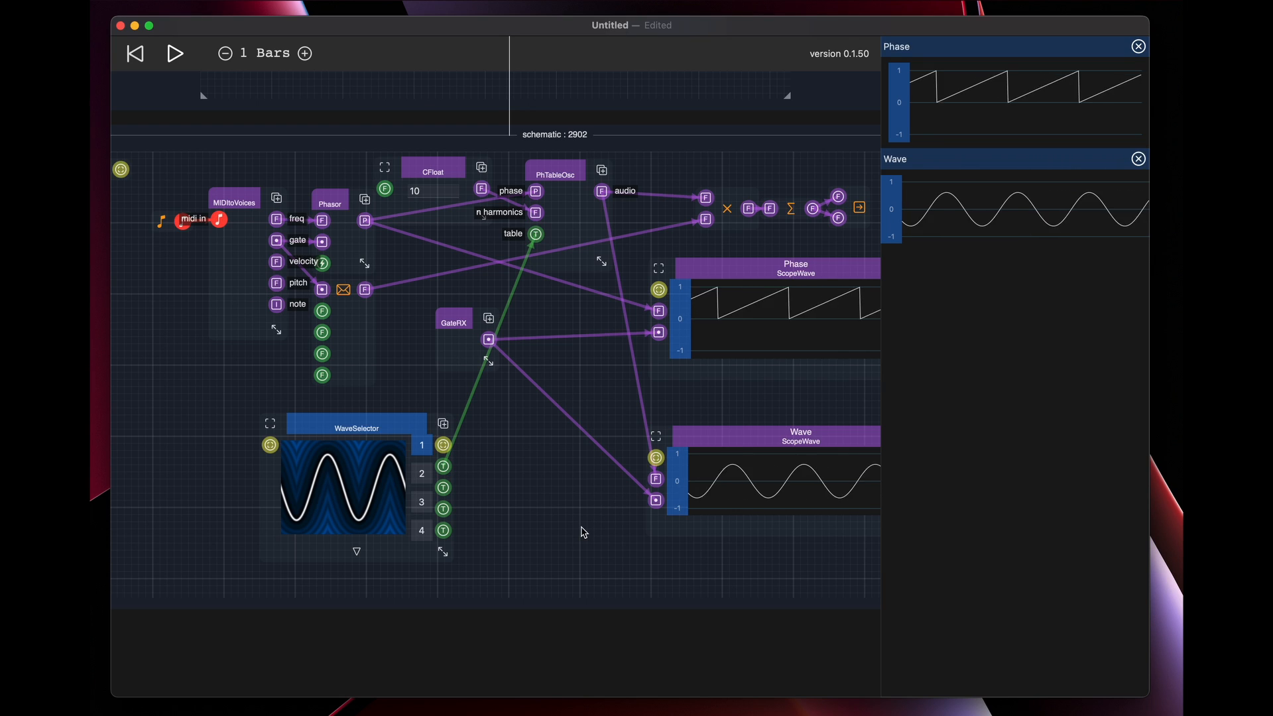
click(343, 487)
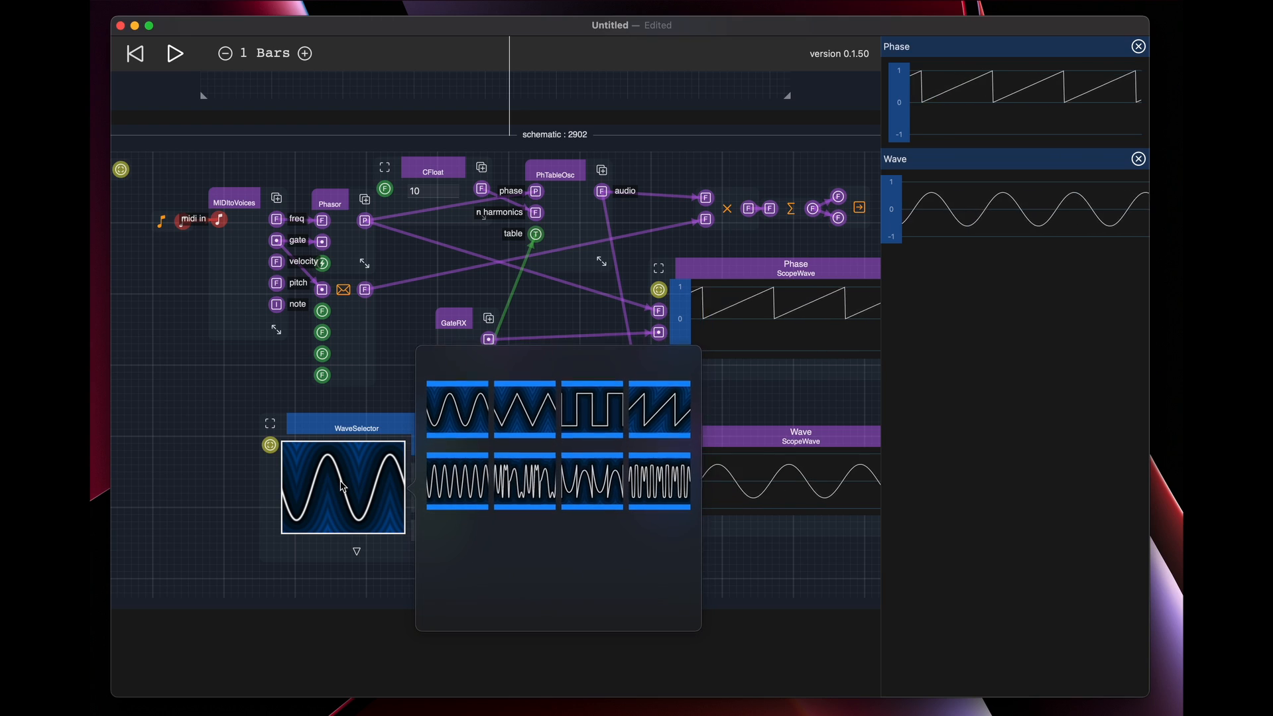
click(660, 409)
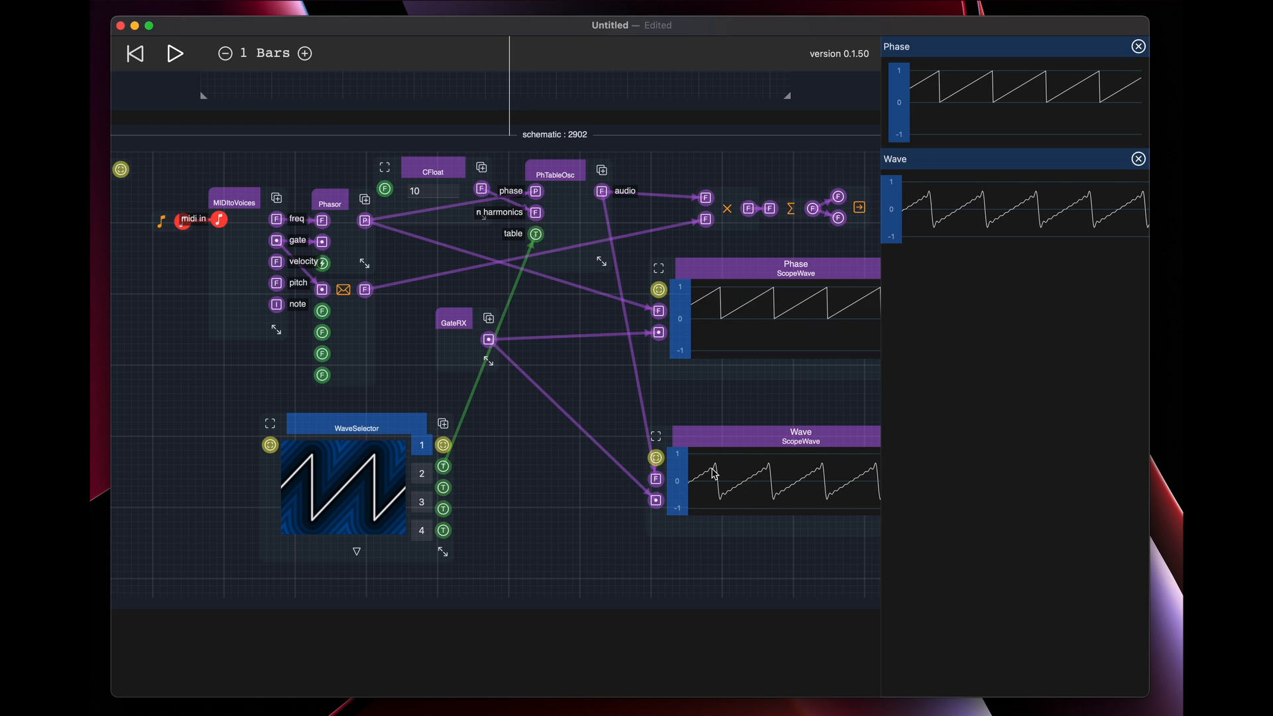
Move the Wave scope up closer to the Phase scope, and add a ScopeFFT display primitive below it, slightly widened
drag(730, 440, 718, 402)
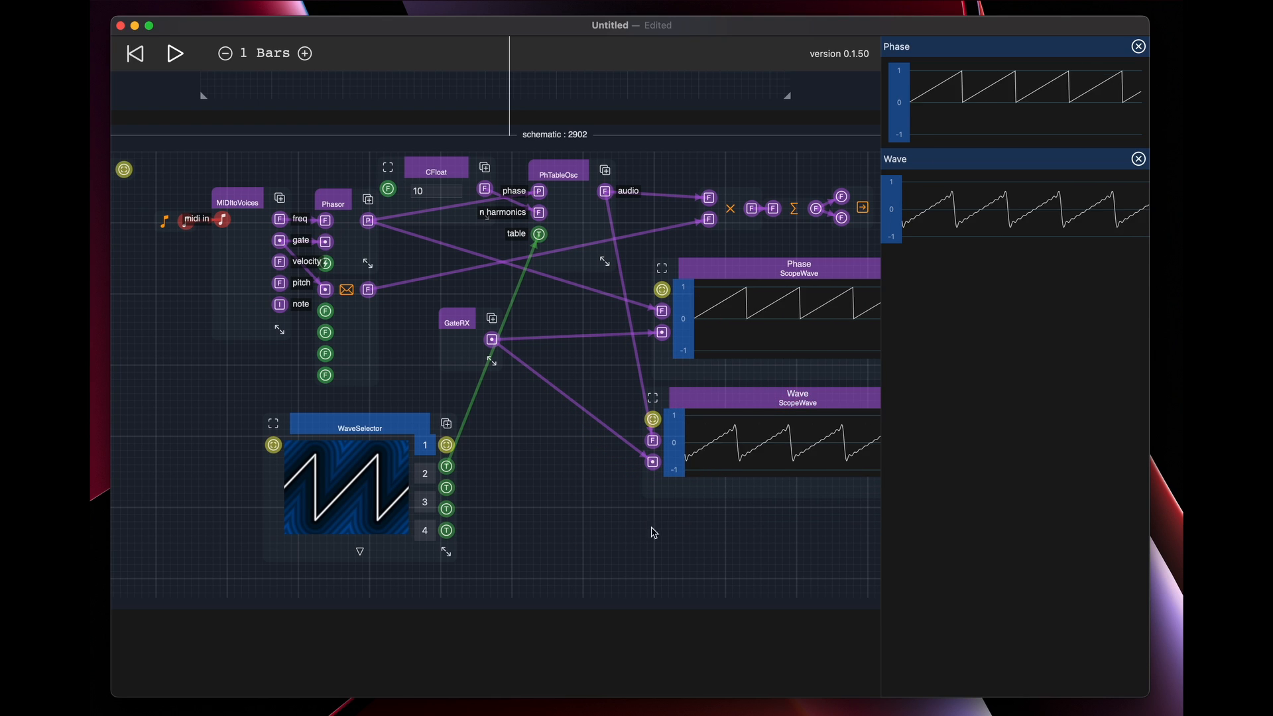
right_click(648, 530)
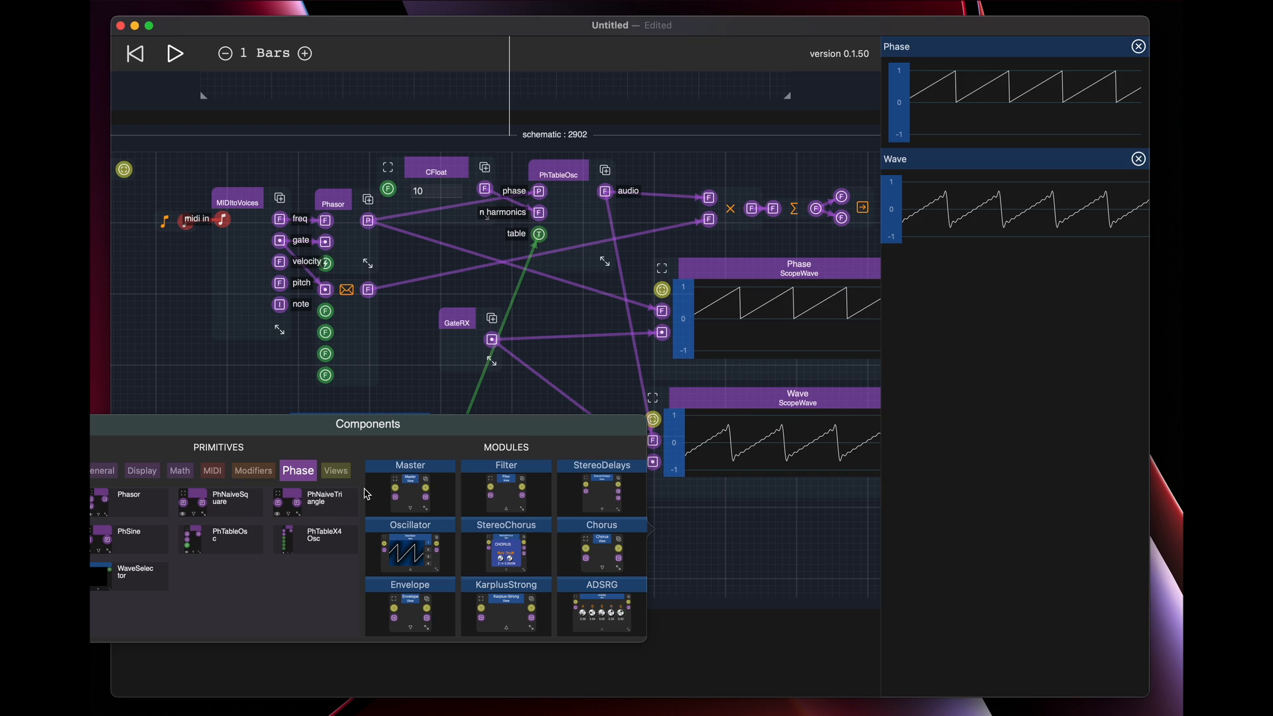
click(141, 473)
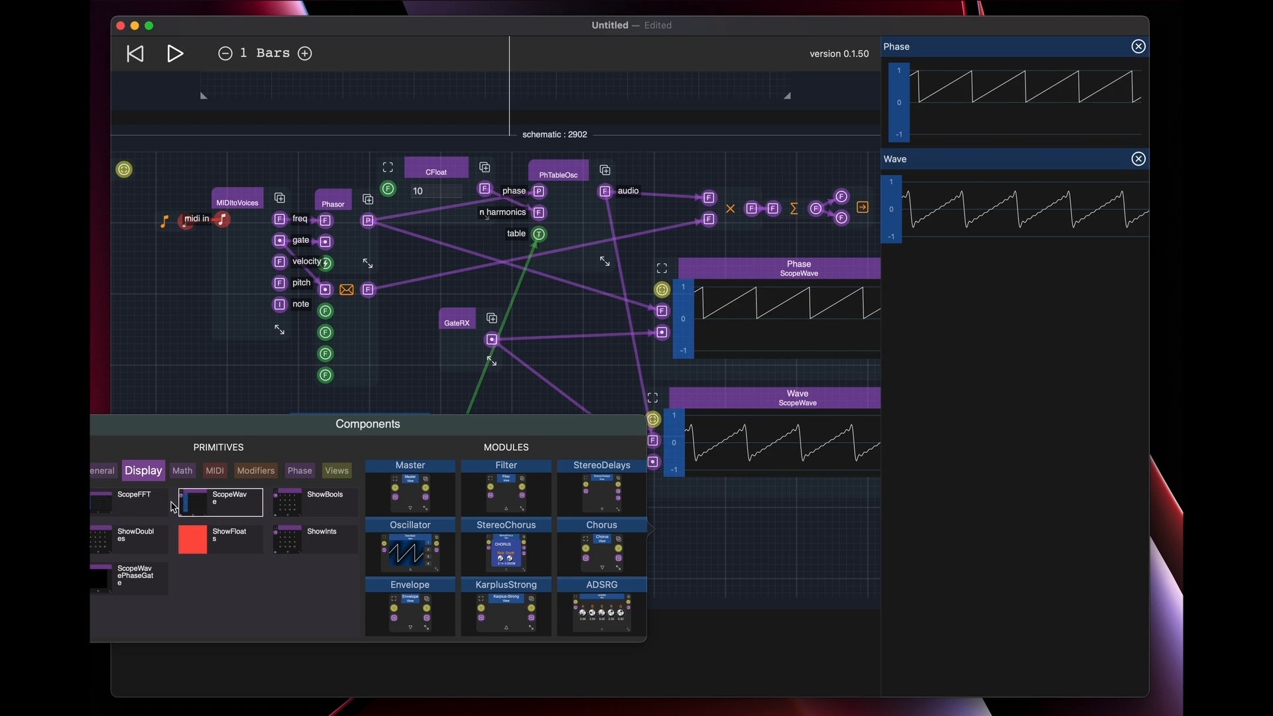
click(133, 505)
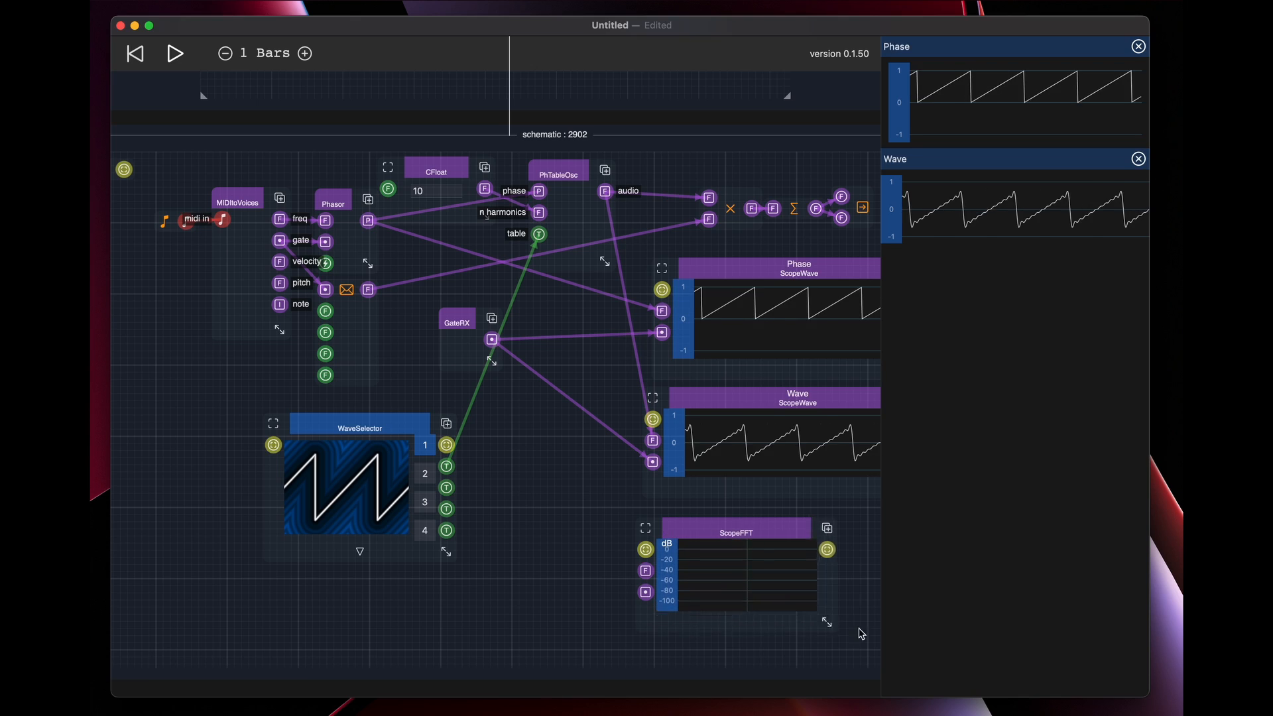
drag(861, 635, 876, 629)
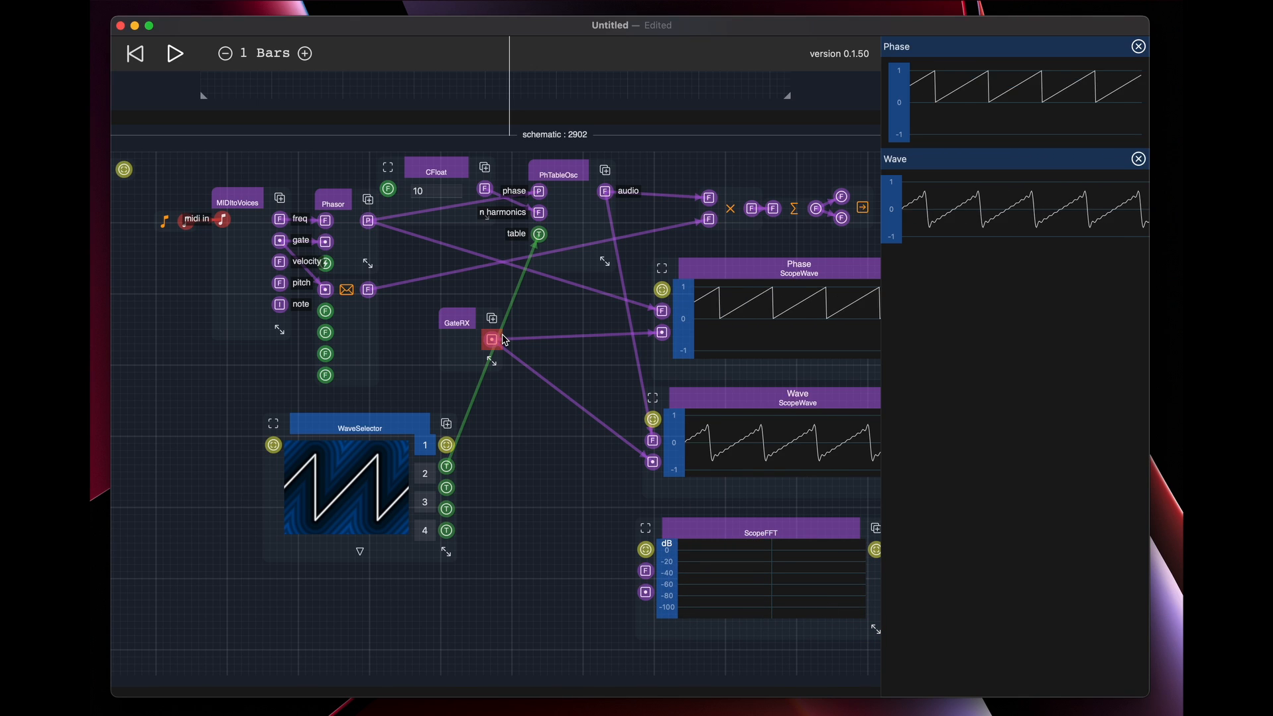
Connect GateRX's output and PhTableOsc's audio output to ScopeFFT's gate and signal inputs, and move GateRX down beside the Wave scope
drag(502, 340, 645, 592)
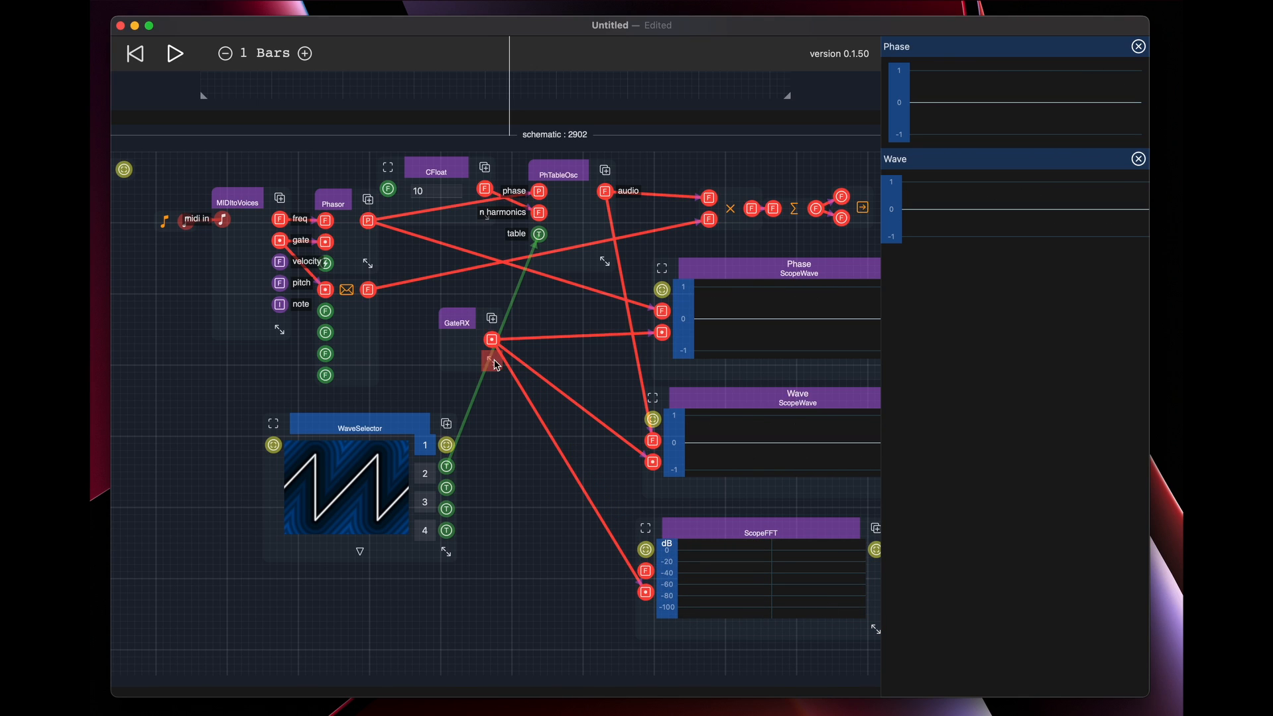
drag(457, 323, 518, 436)
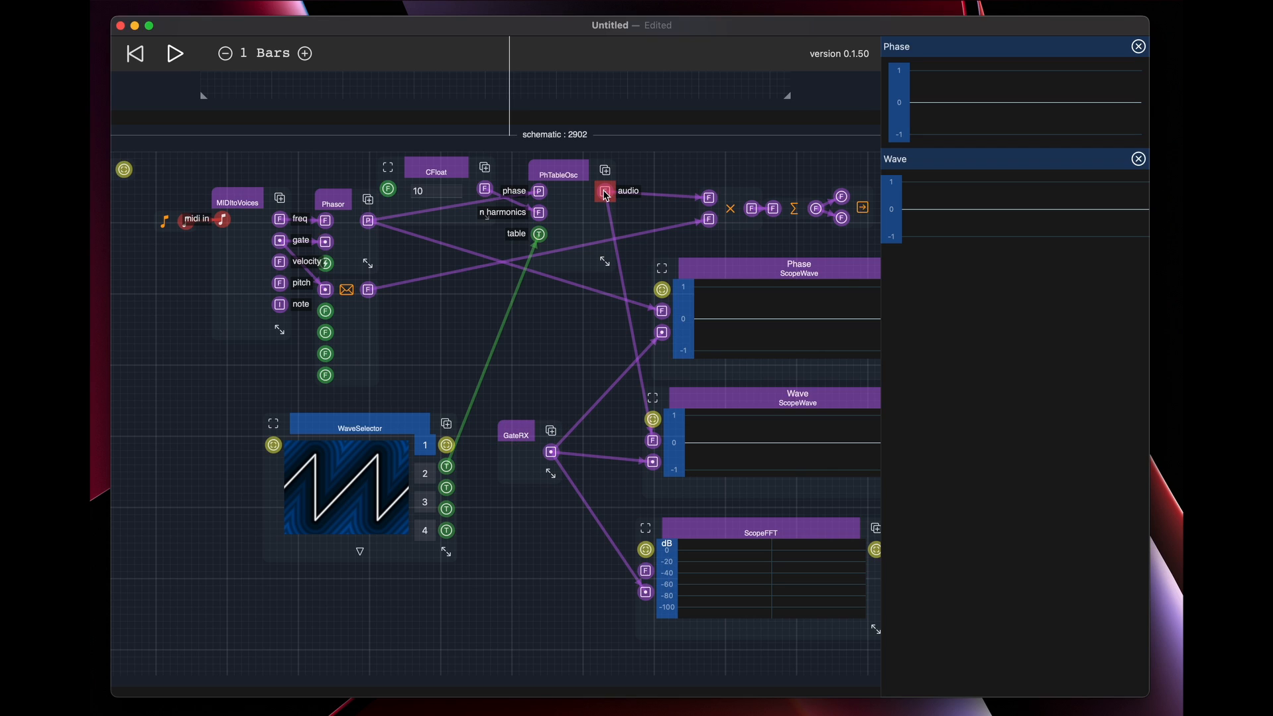
drag(605, 196, 646, 574)
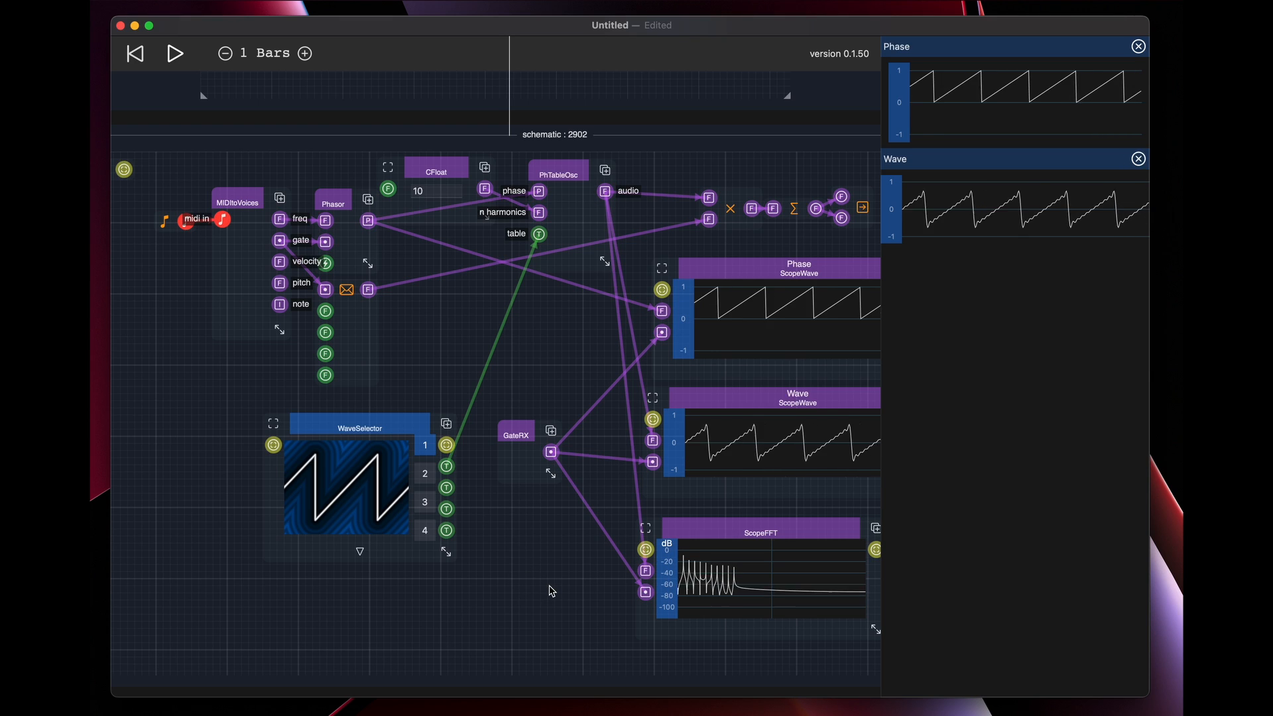
Pin the ScopeFFT canvas below the pinned Wave scope, and widen ScopeFFT to about the Wave scope's width
click(753, 529)
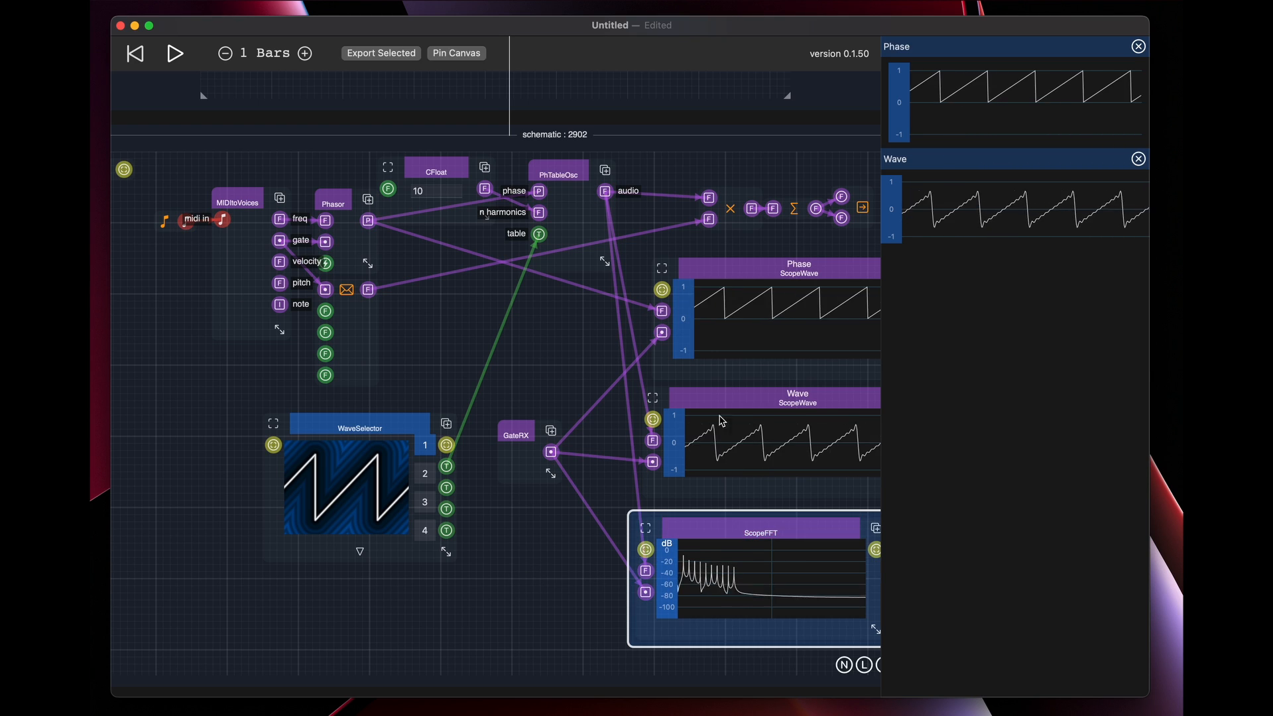
click(457, 53)
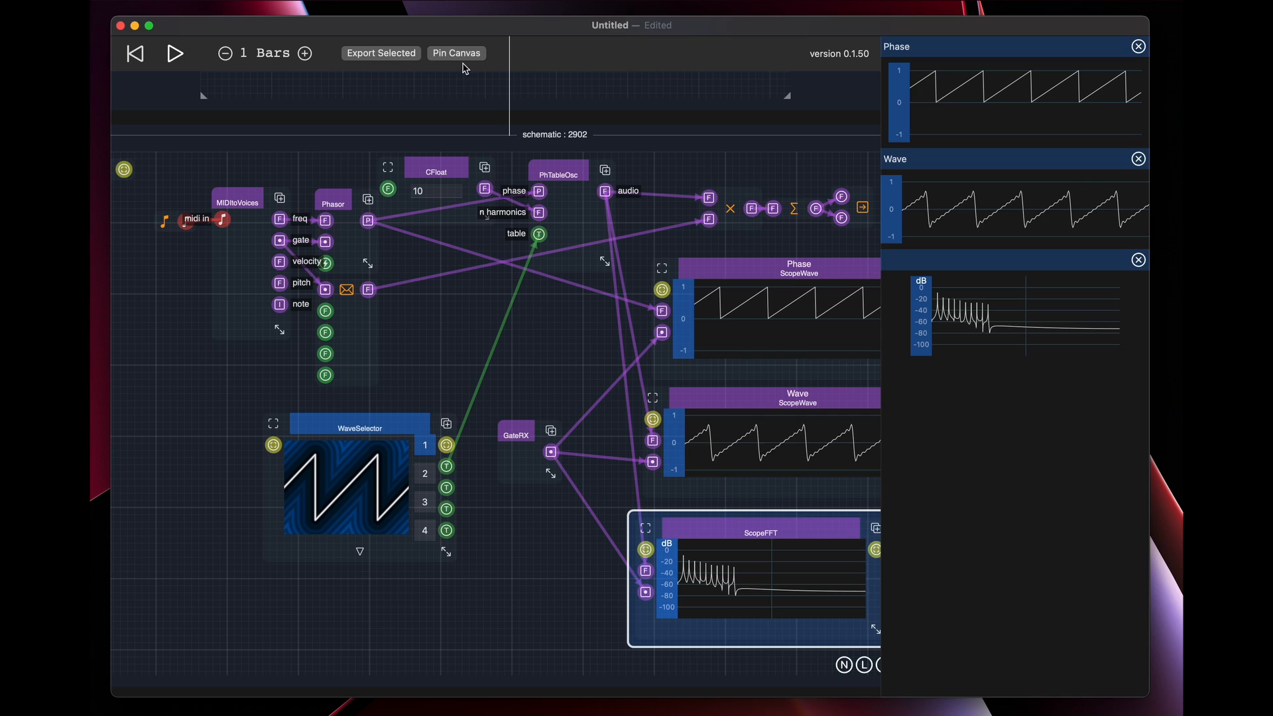
drag(522, 550, 442, 488)
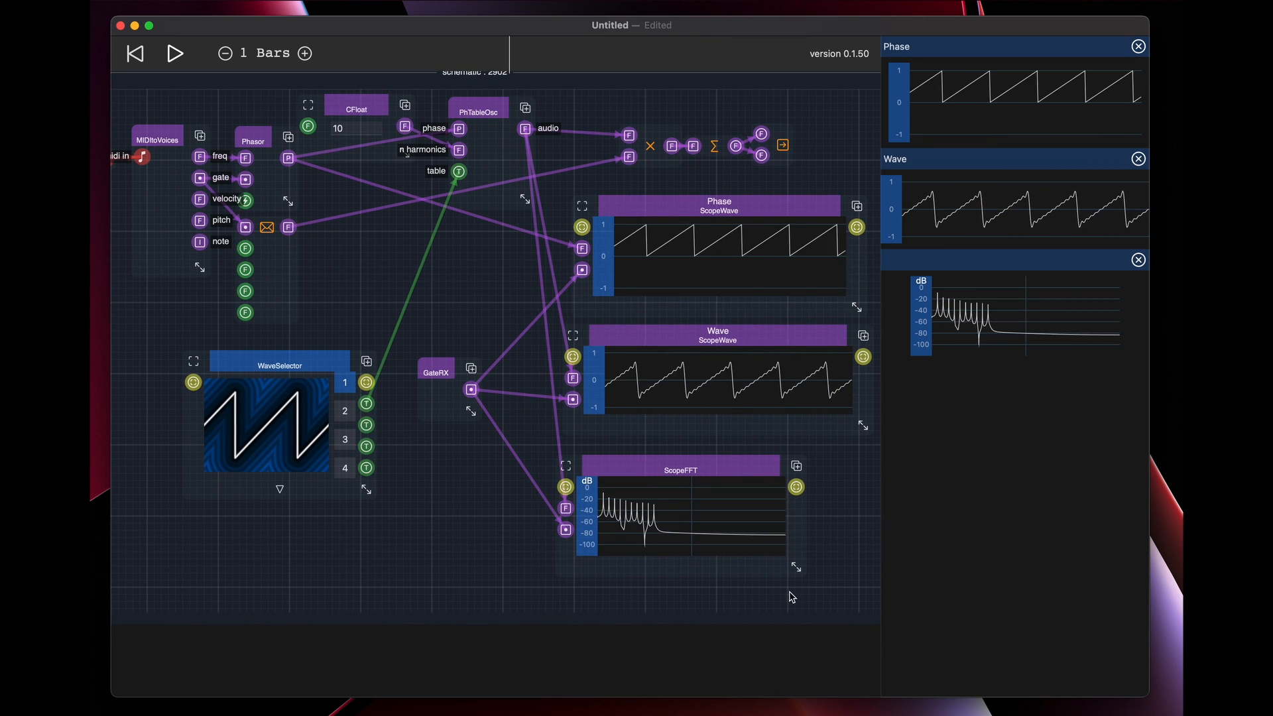
drag(796, 567, 868, 572)
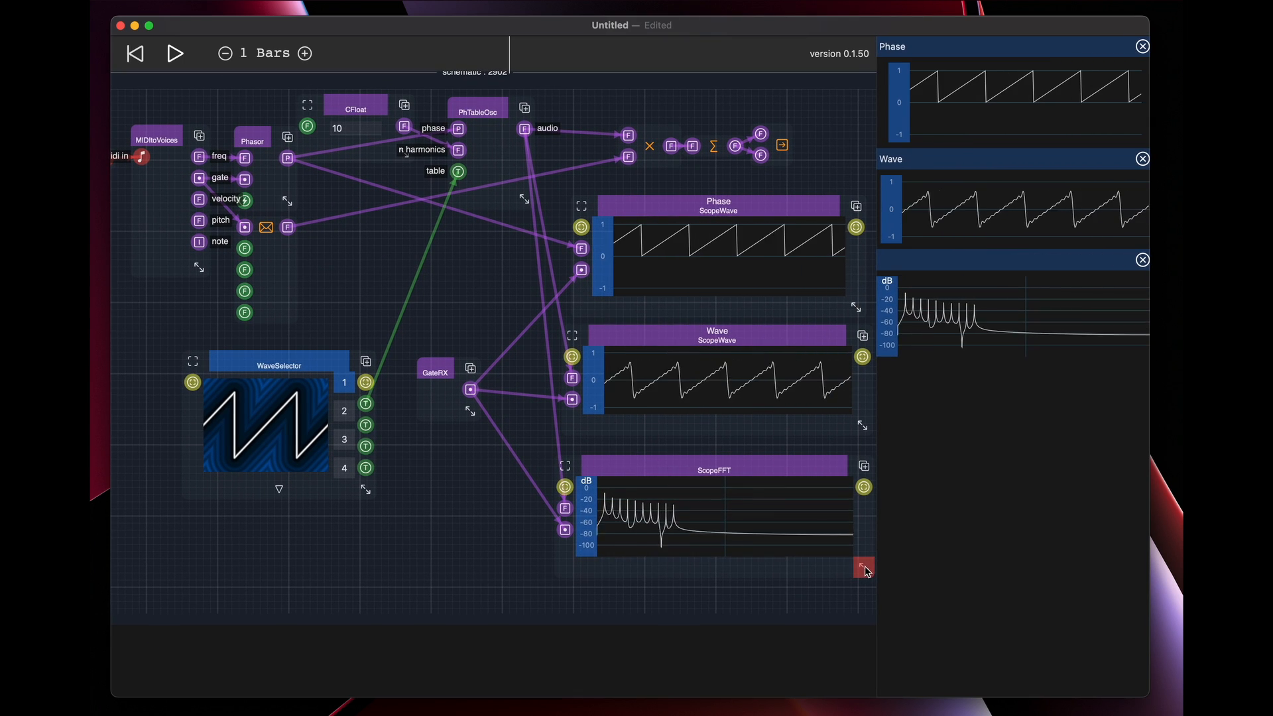
Name the ScopeFFT "FFT"
click(748, 478)
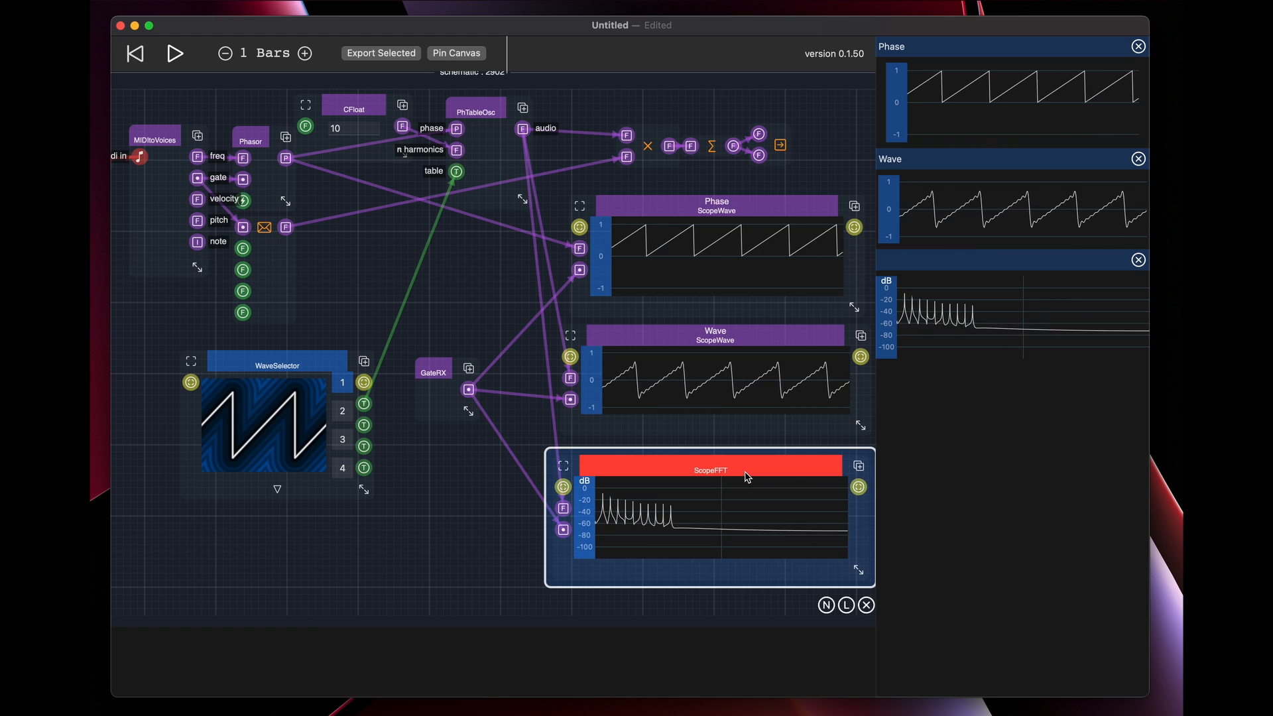
click(827, 605)
text(FF)
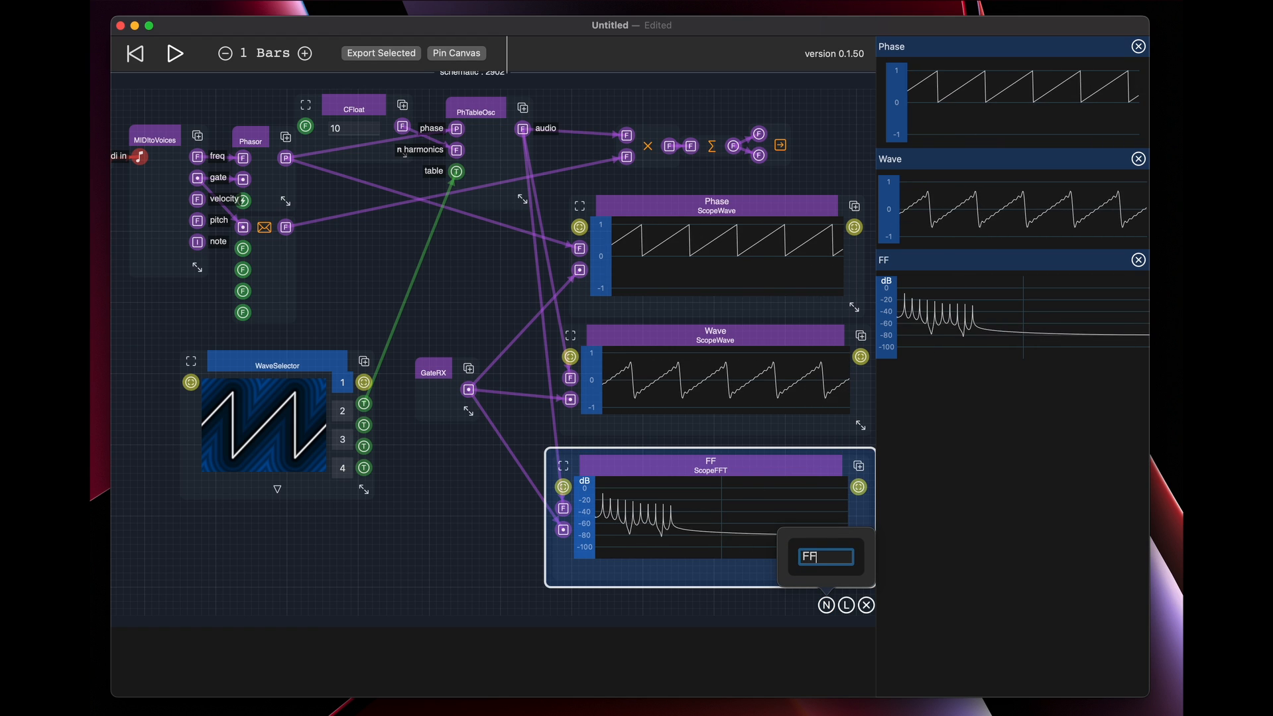
text(T)
key(Return)
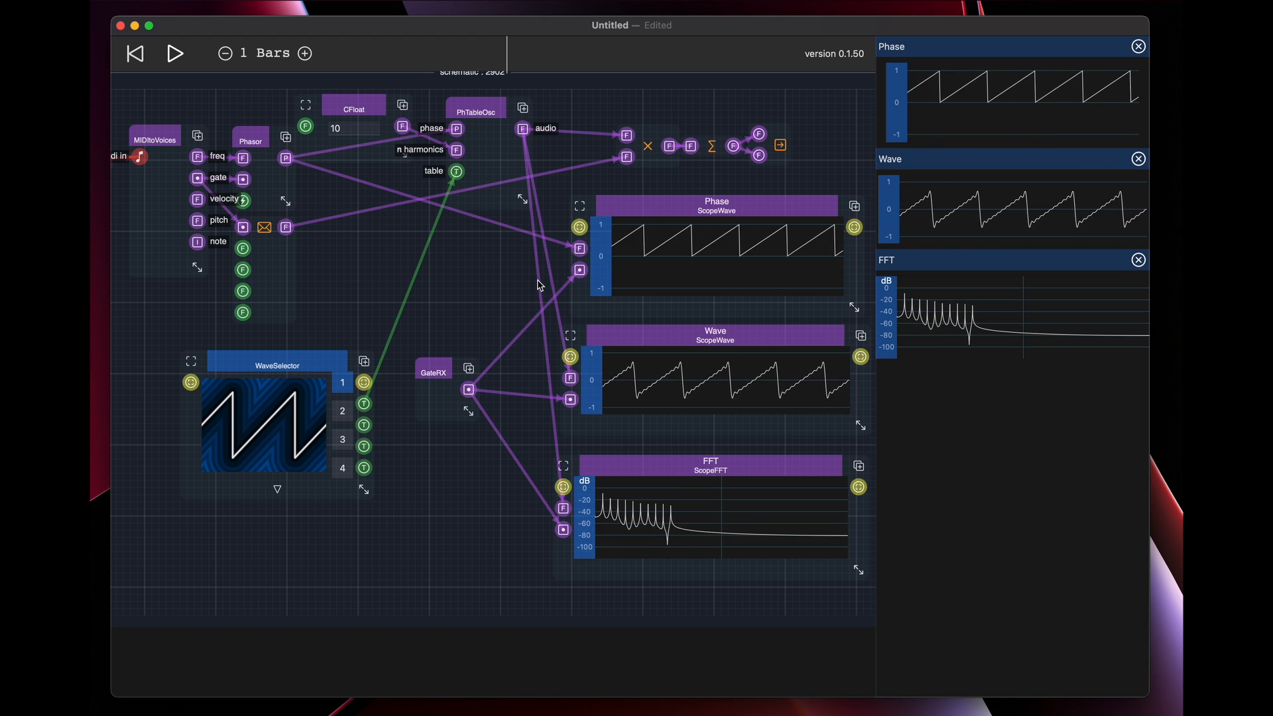
Set the CFloat feeding PhTableOsc's harmonics input to 20
drag(509, 284, 568, 363)
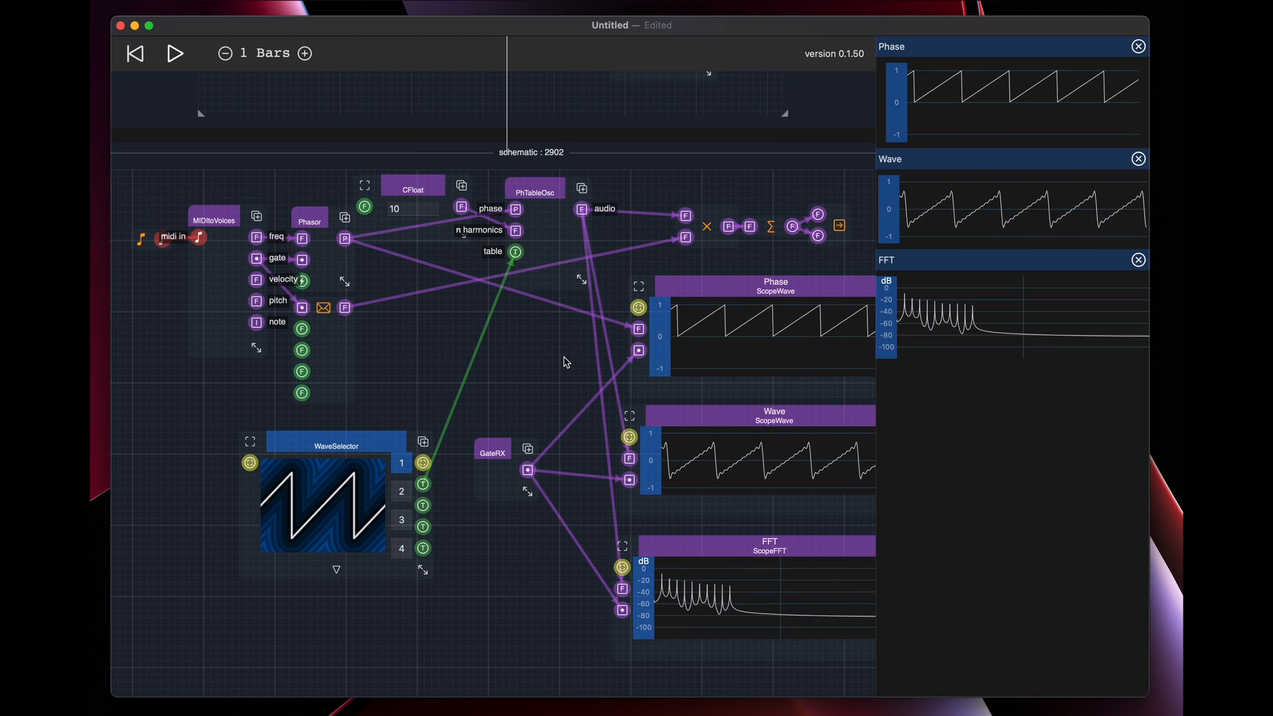
click(416, 207)
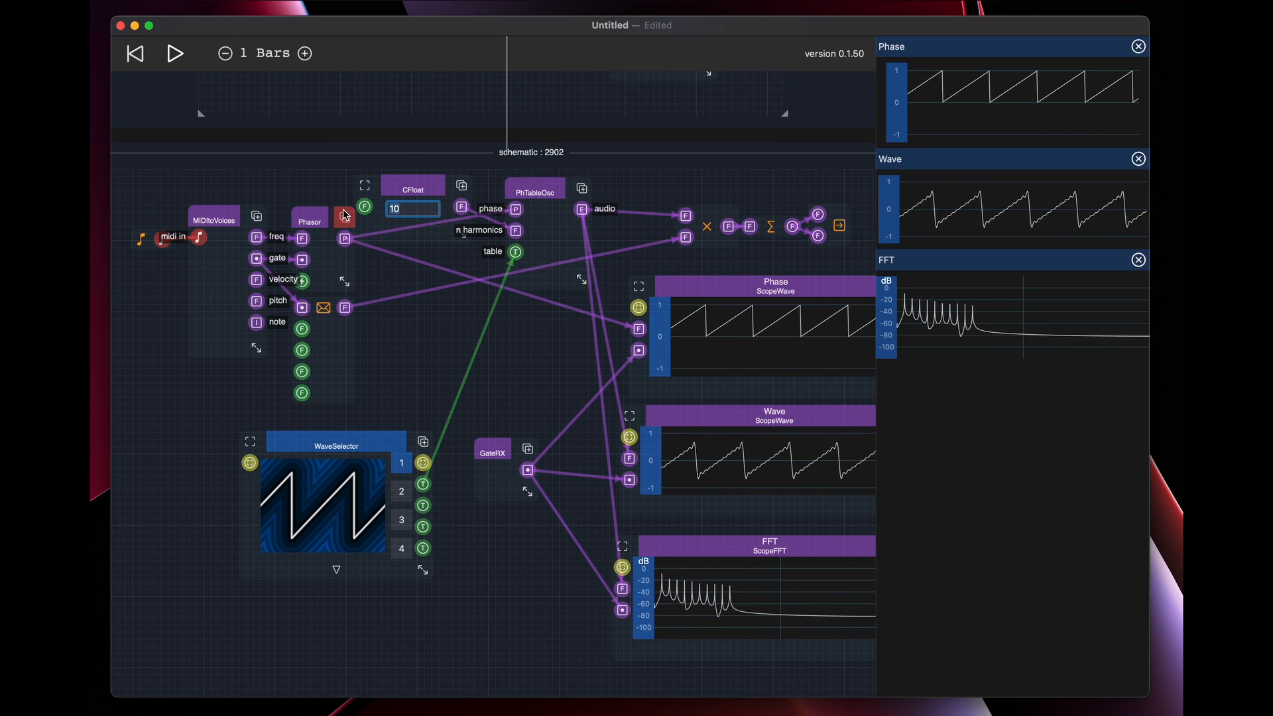
key(BackSpace)
key(BackSpace)
text(20)
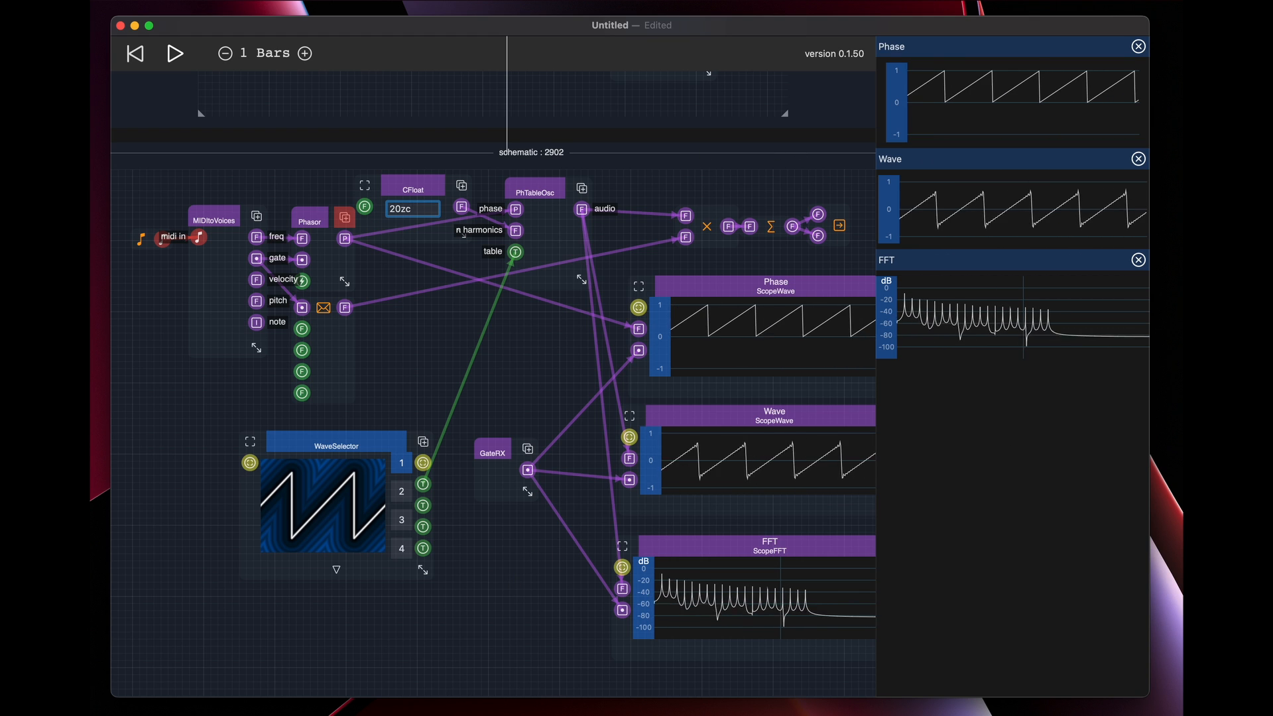
key(Return)
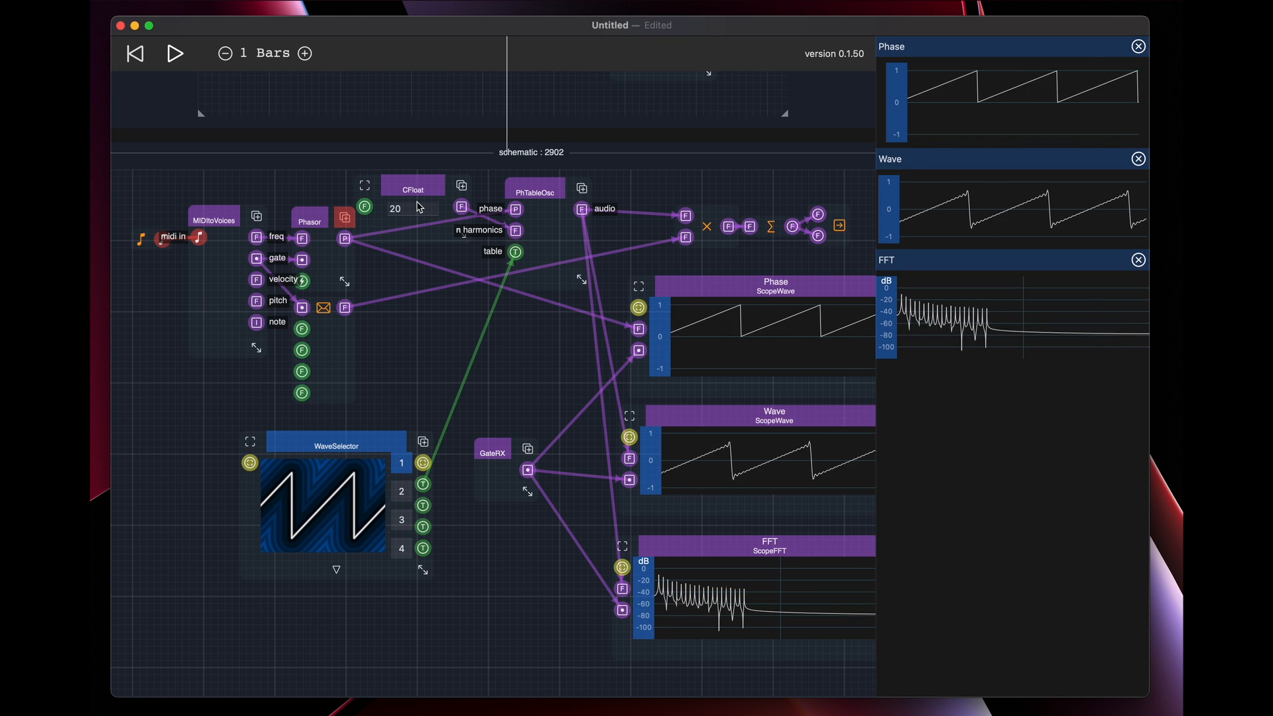
Add a FreqToNHarmonics primitive below CFloat, wire MIDItoVoices' freq through it to PhTableOsc's n harmonics input, and widen it slightly
double_click(397, 339)
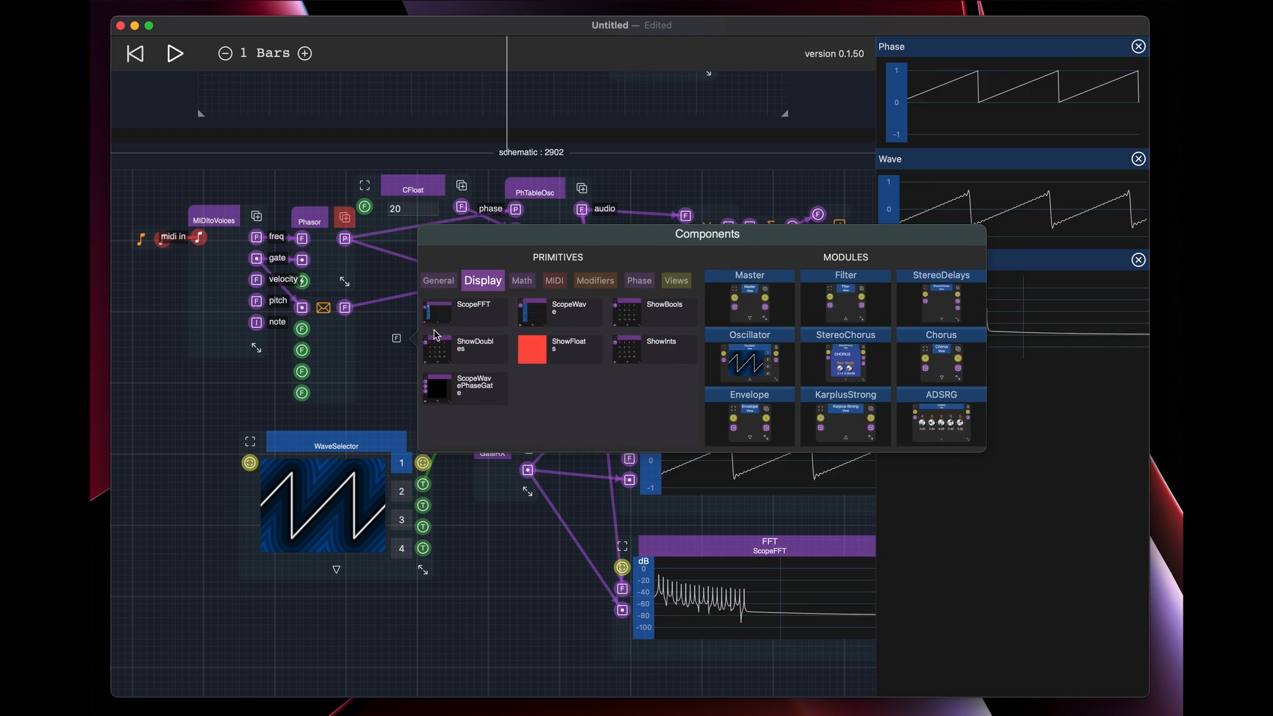
click(438, 280)
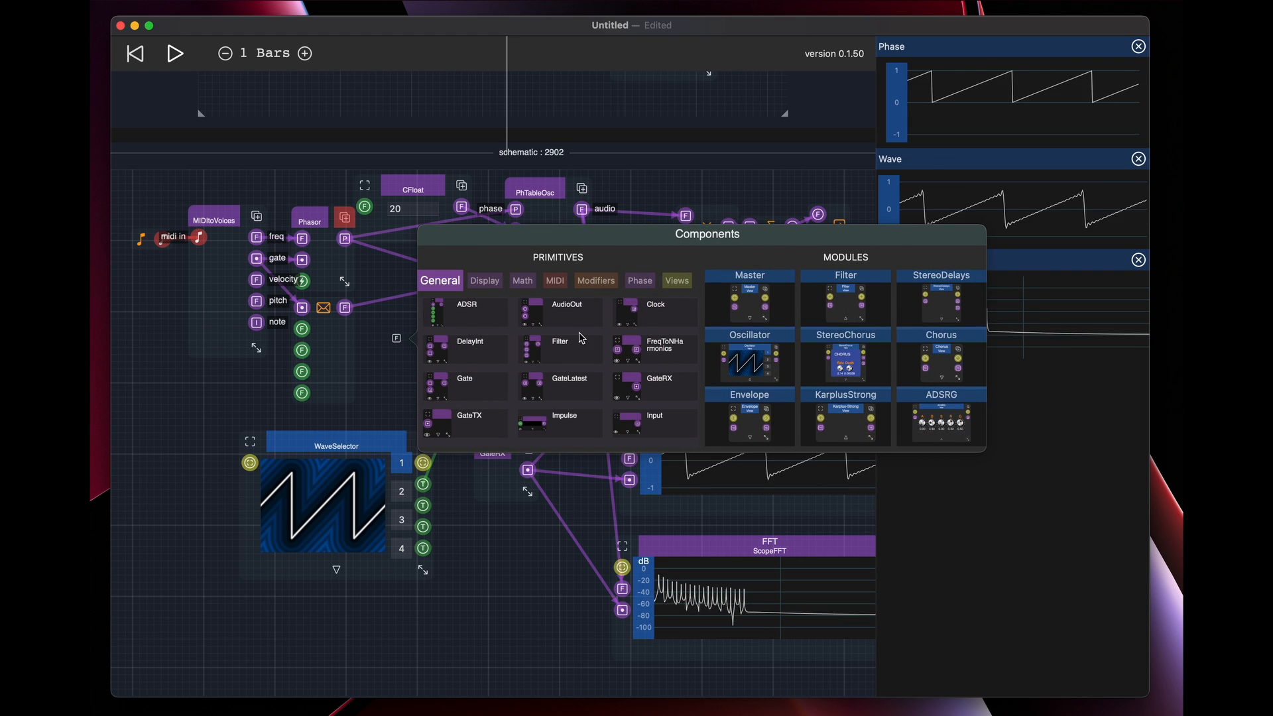
click(647, 354)
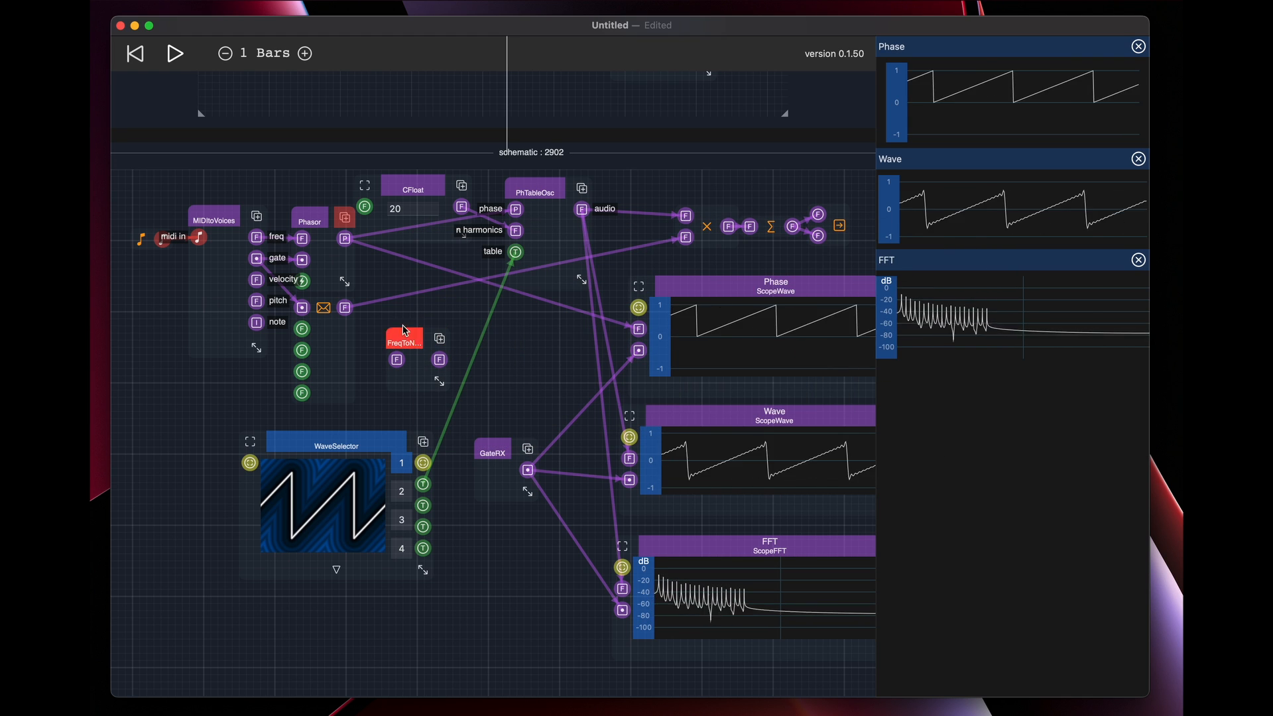
drag(380, 340, 397, 360)
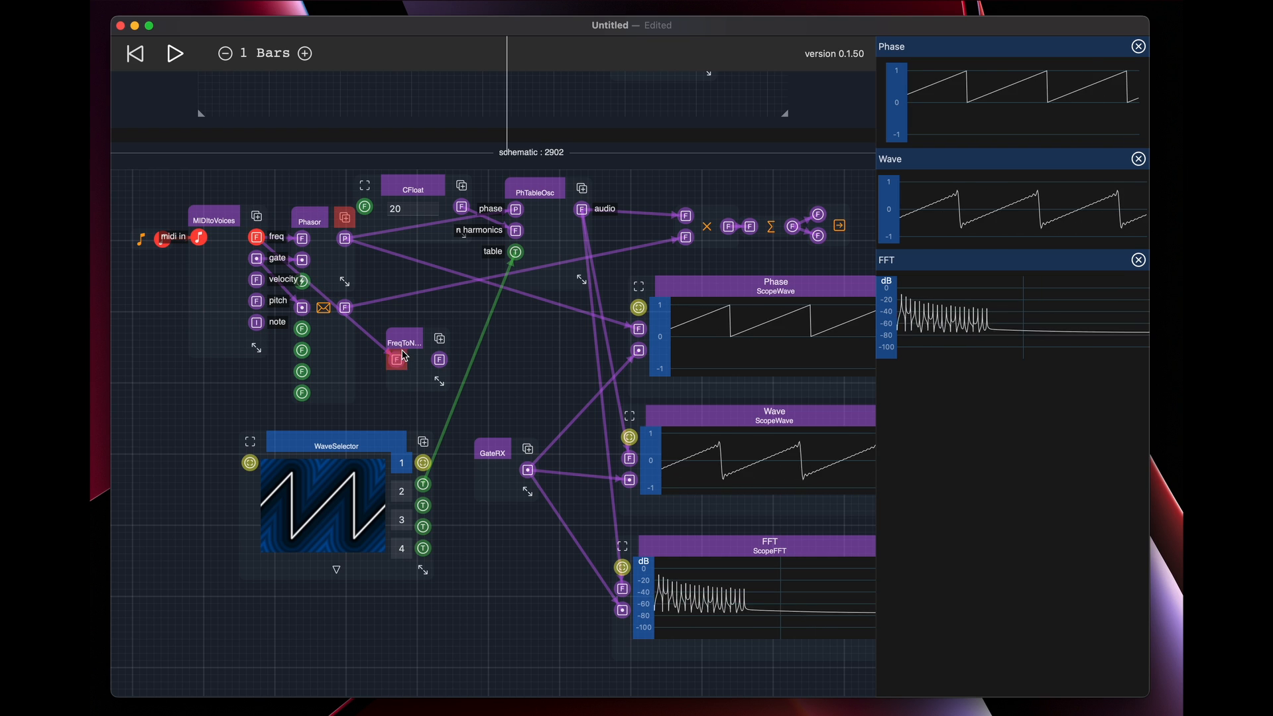
drag(511, 237, 440, 360)
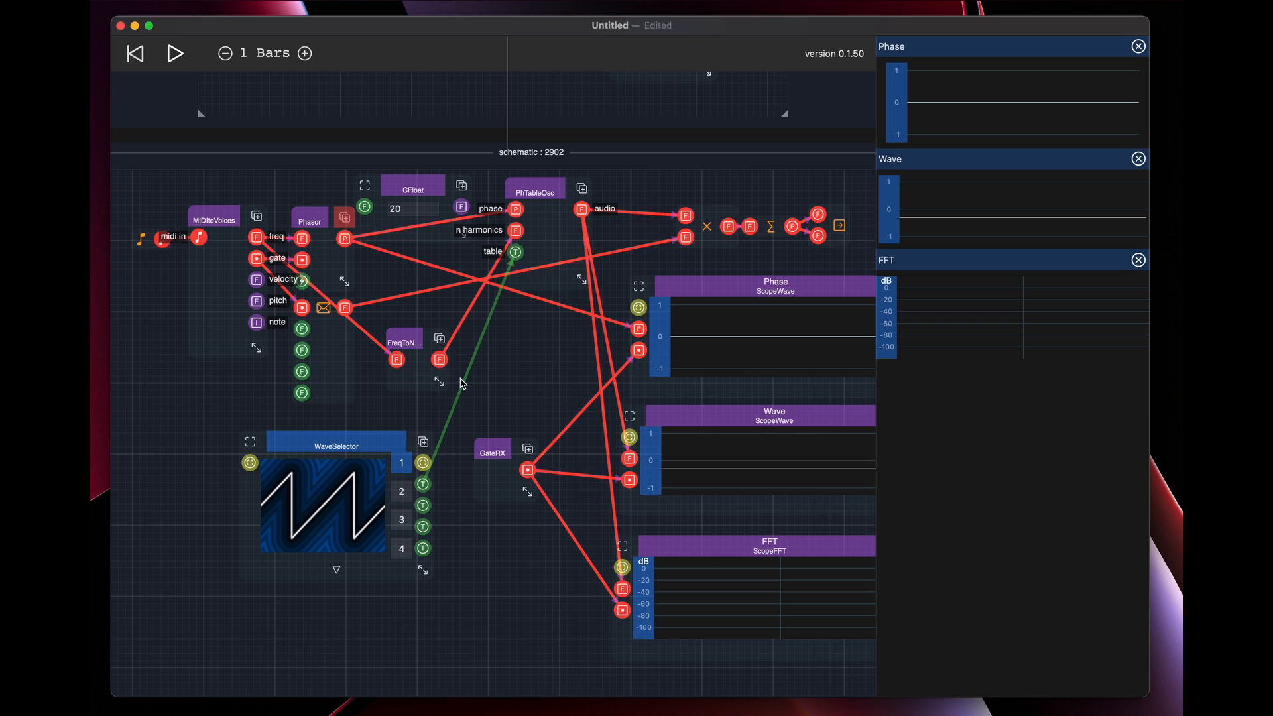
drag(441, 382, 459, 388)
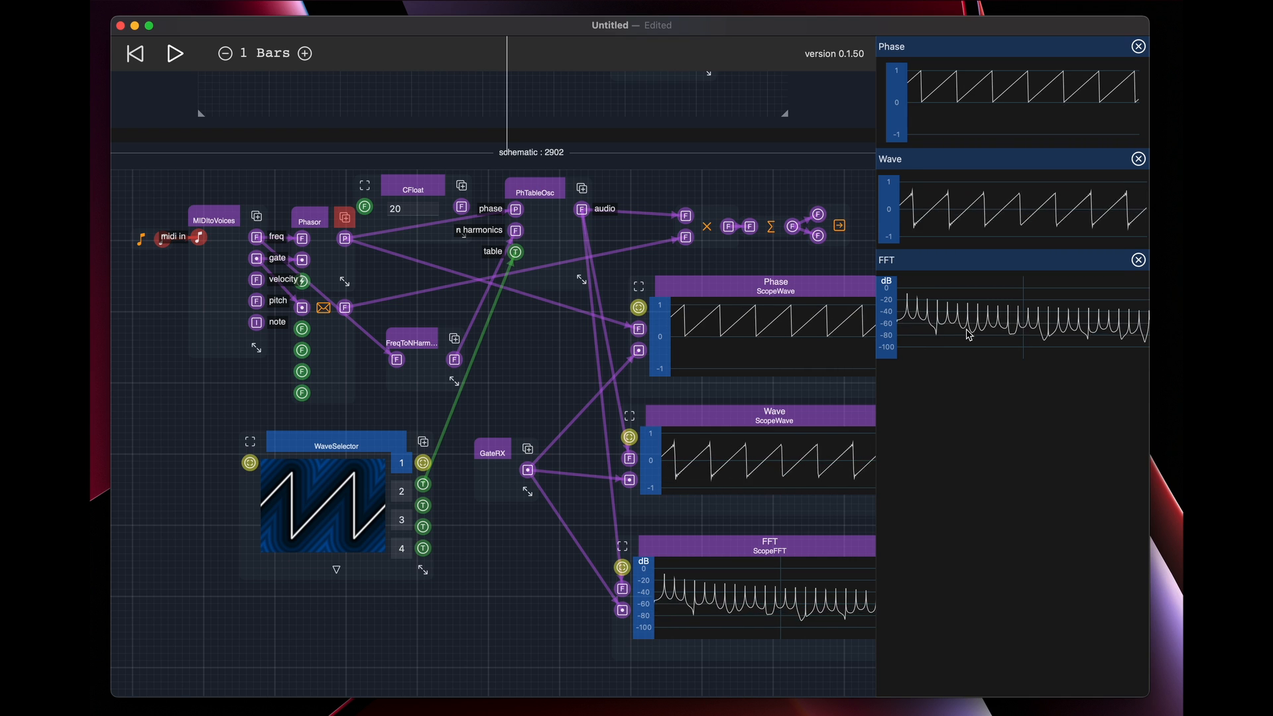
Delete PhTableOsc, FreqToNHarmonics, CFloat and WaveSelector from the schematic
drag(535, 193, 530, 238)
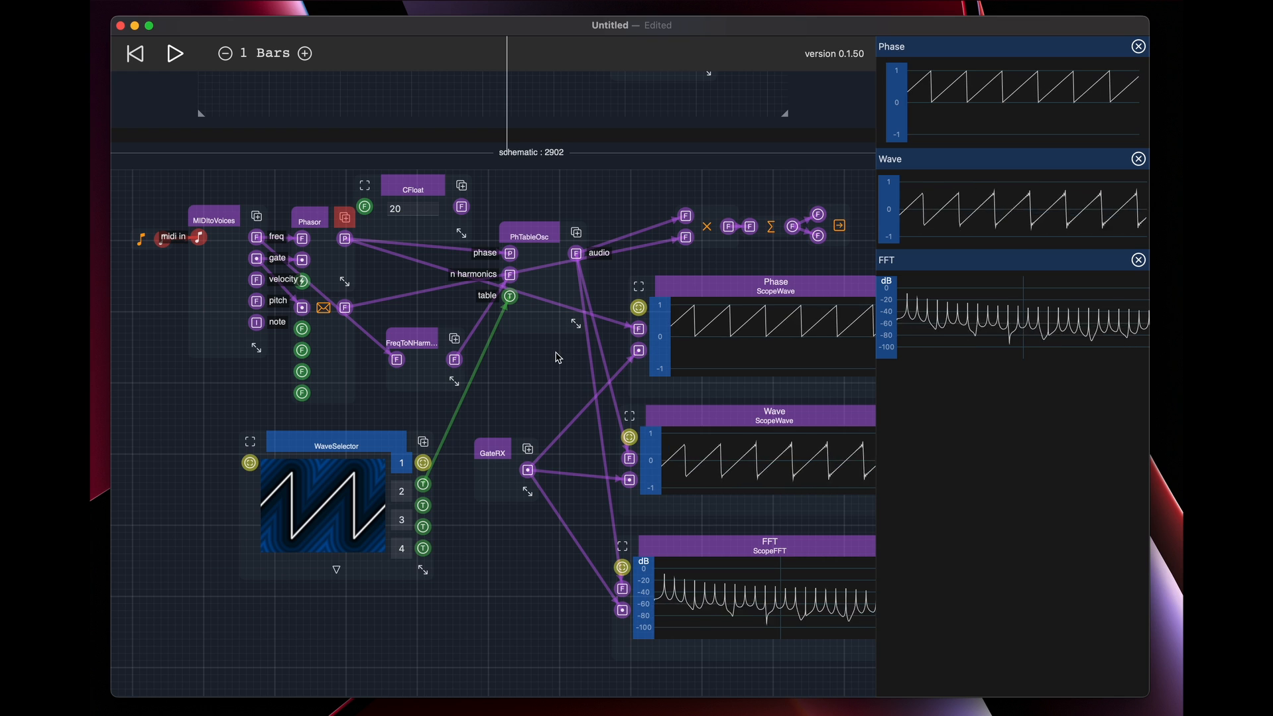
scroll(531, 358, down, 2)
scroll(531, 358, right, 3)
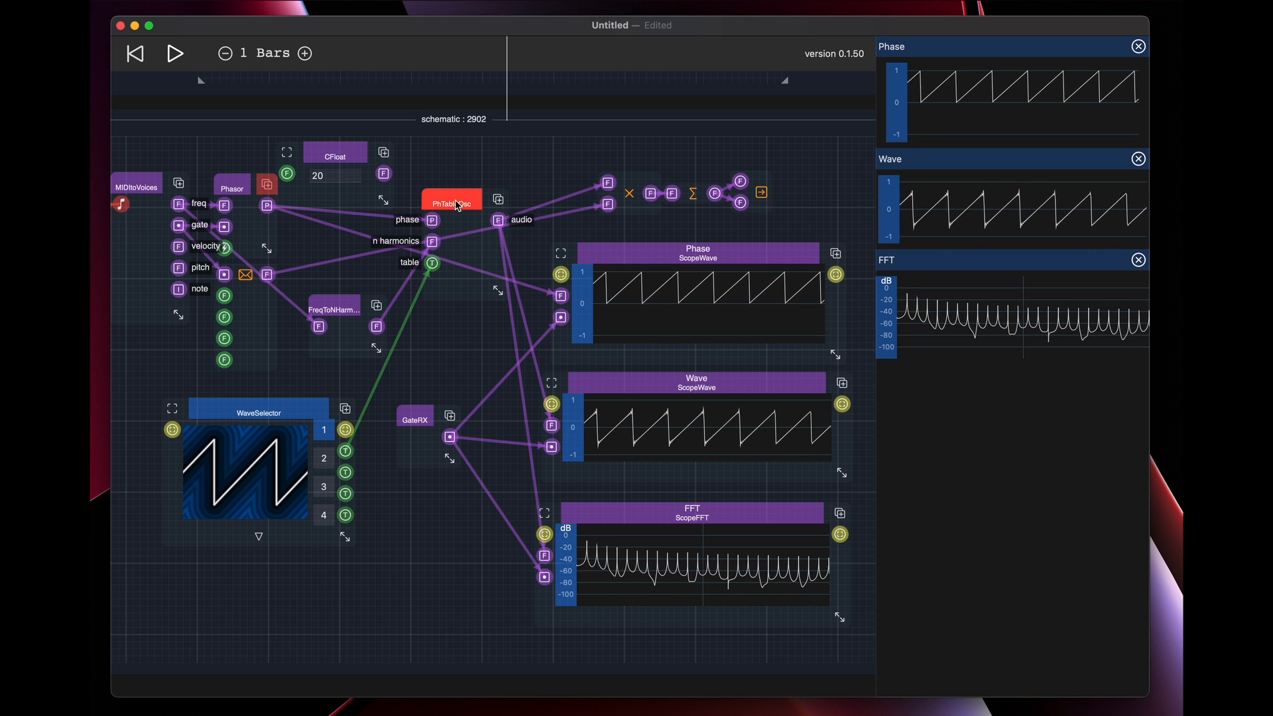
click(468, 274)
click(506, 325)
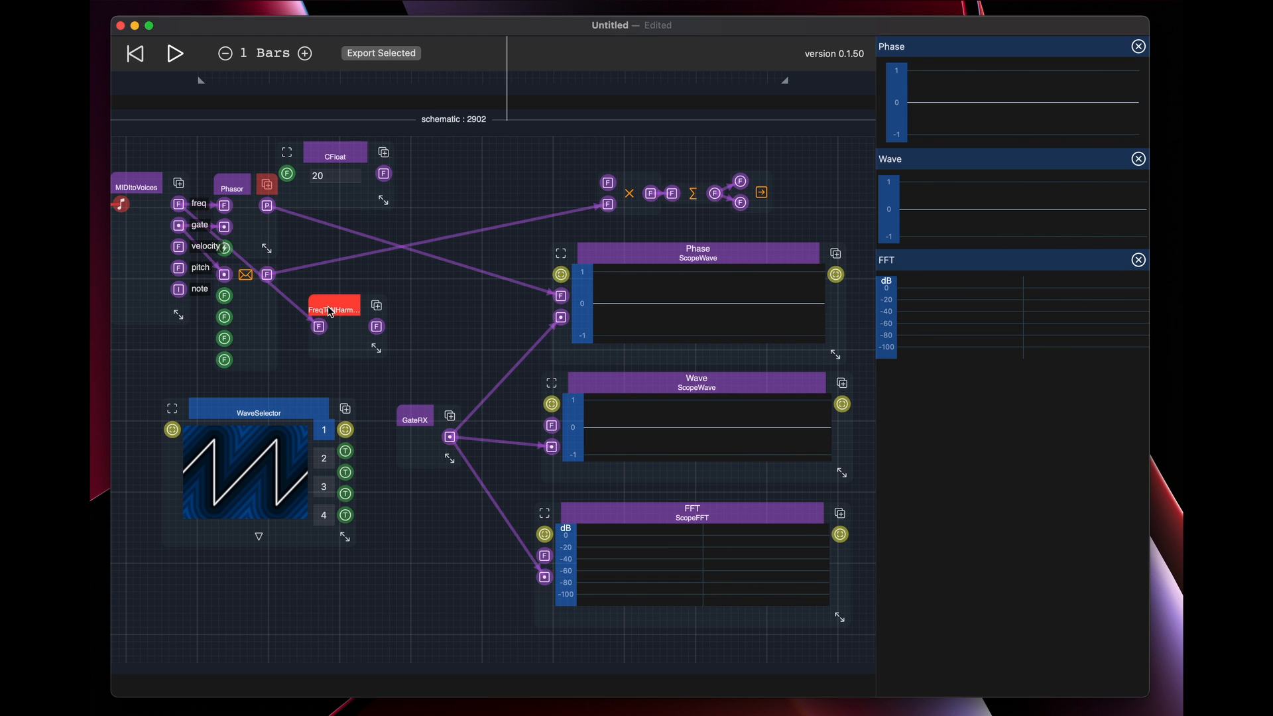
click(351, 325)
click(384, 382)
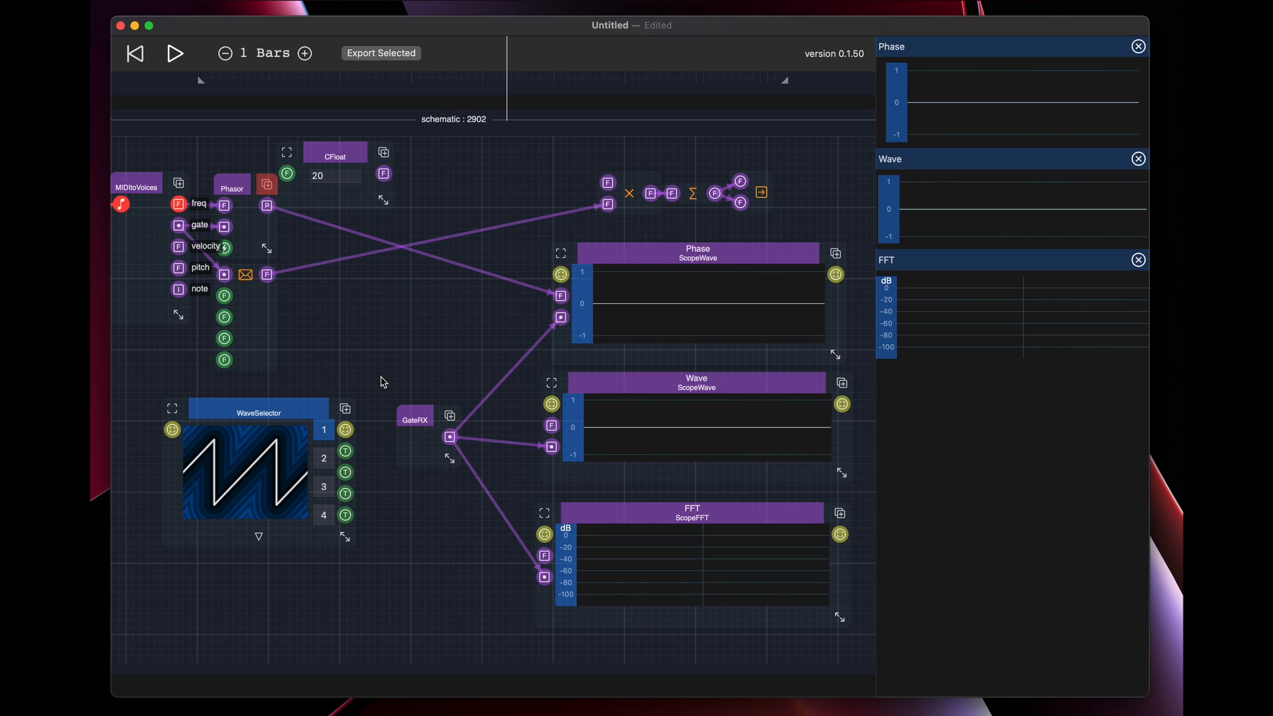
click(343, 158)
click(393, 240)
click(259, 413)
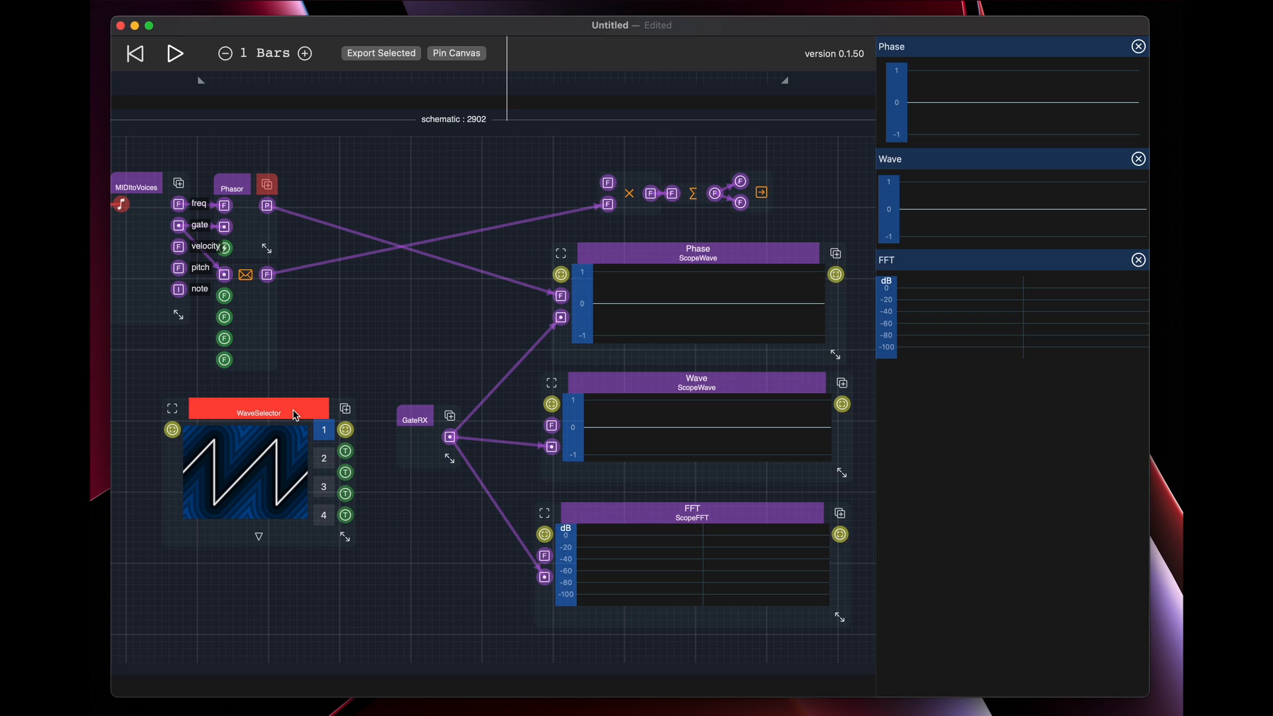
click(354, 573)
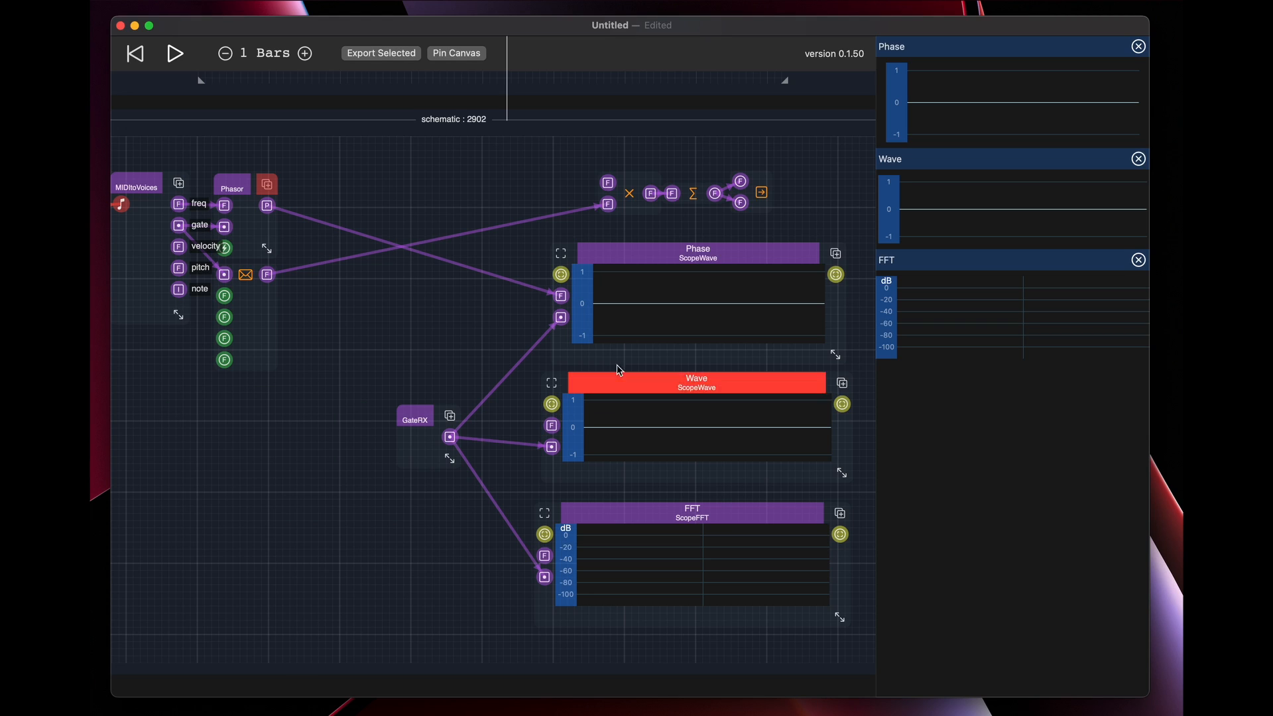
Shift the Phase, Wave and FFT scopes to the right into a column, and move GateRX down and right toward them
drag(681, 255, 715, 253)
drag(691, 386, 742, 387)
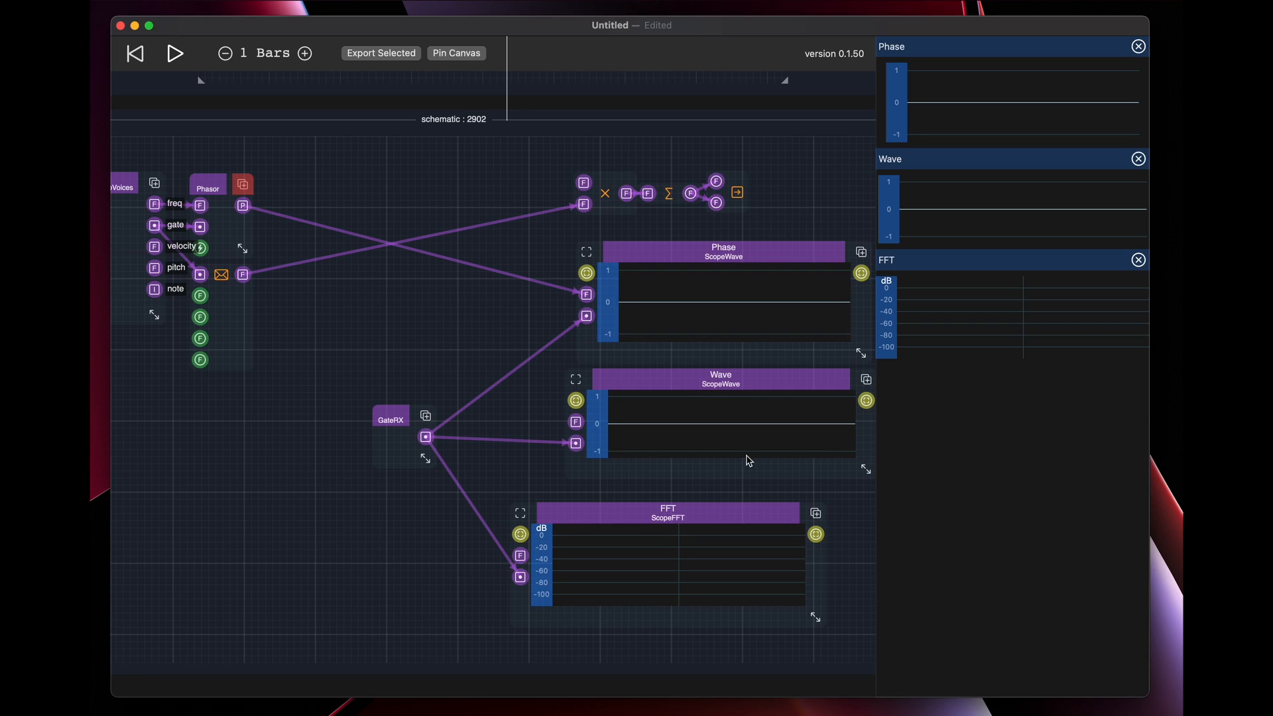
drag(728, 514, 777, 507)
drag(394, 415, 470, 445)
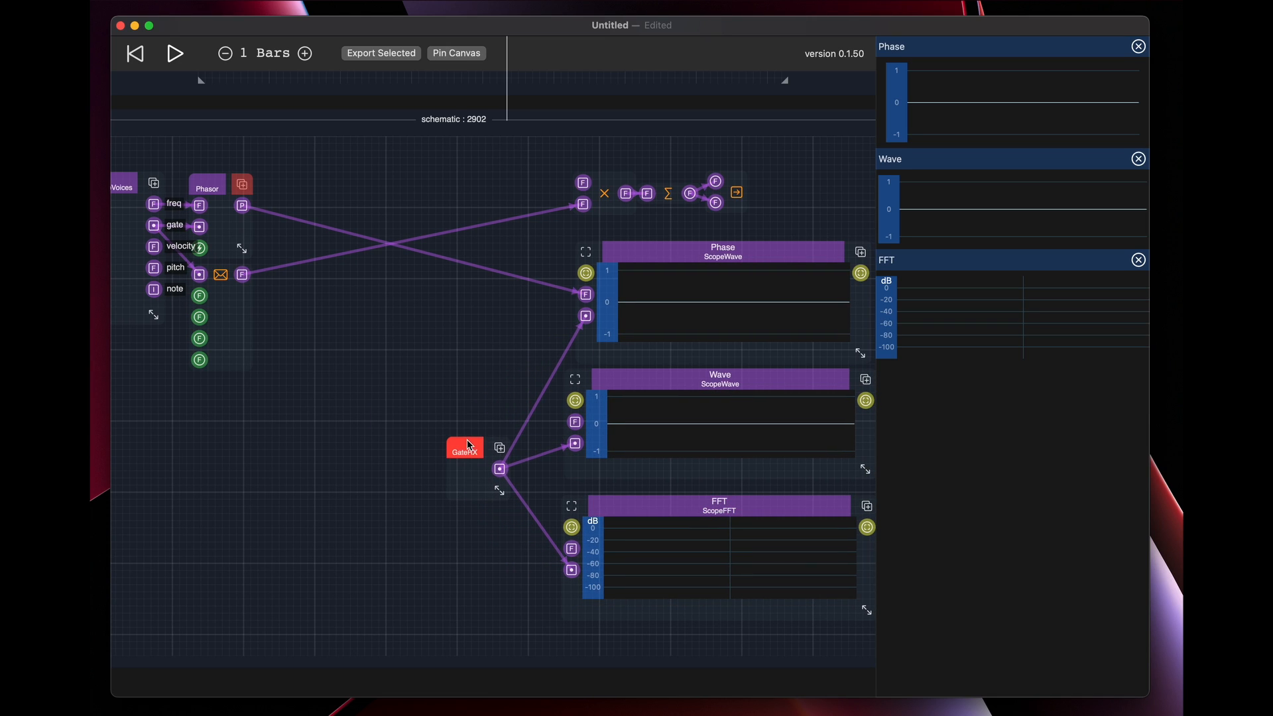
Add a View component between Phasor and the multiplier, move it up level with Phasor, and open its inner schematic
double_click(358, 289)
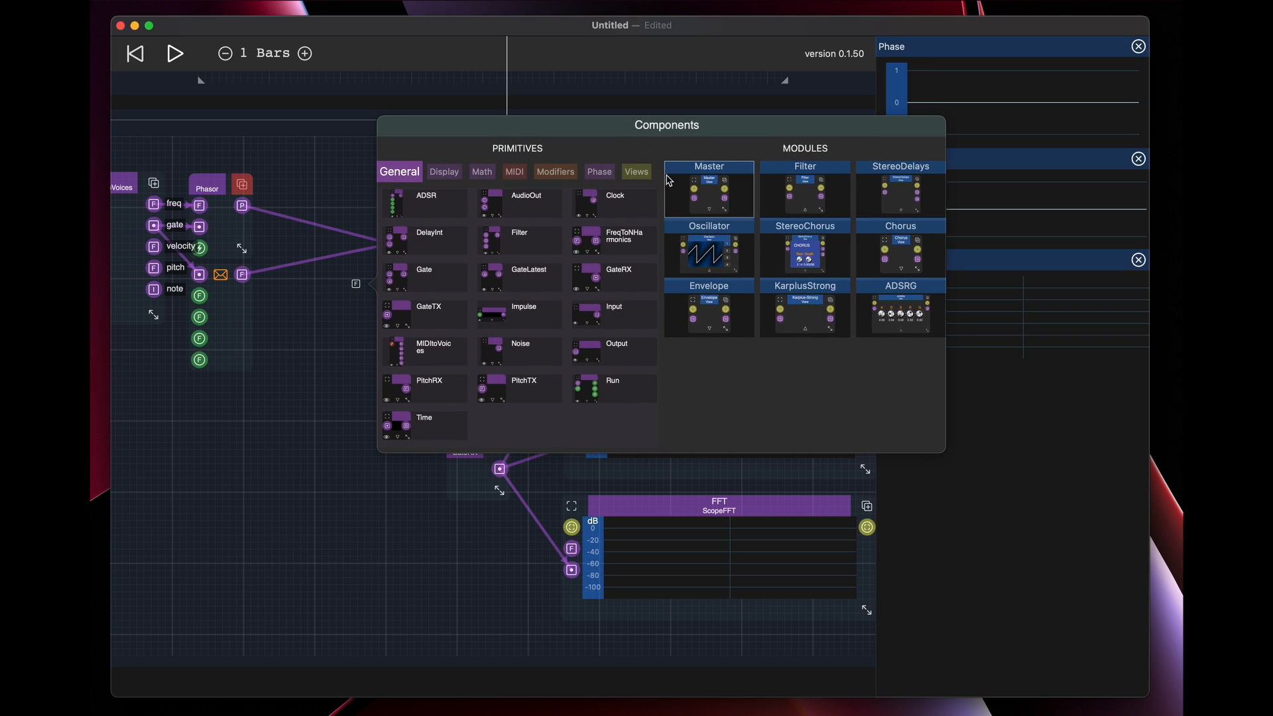
click(637, 173)
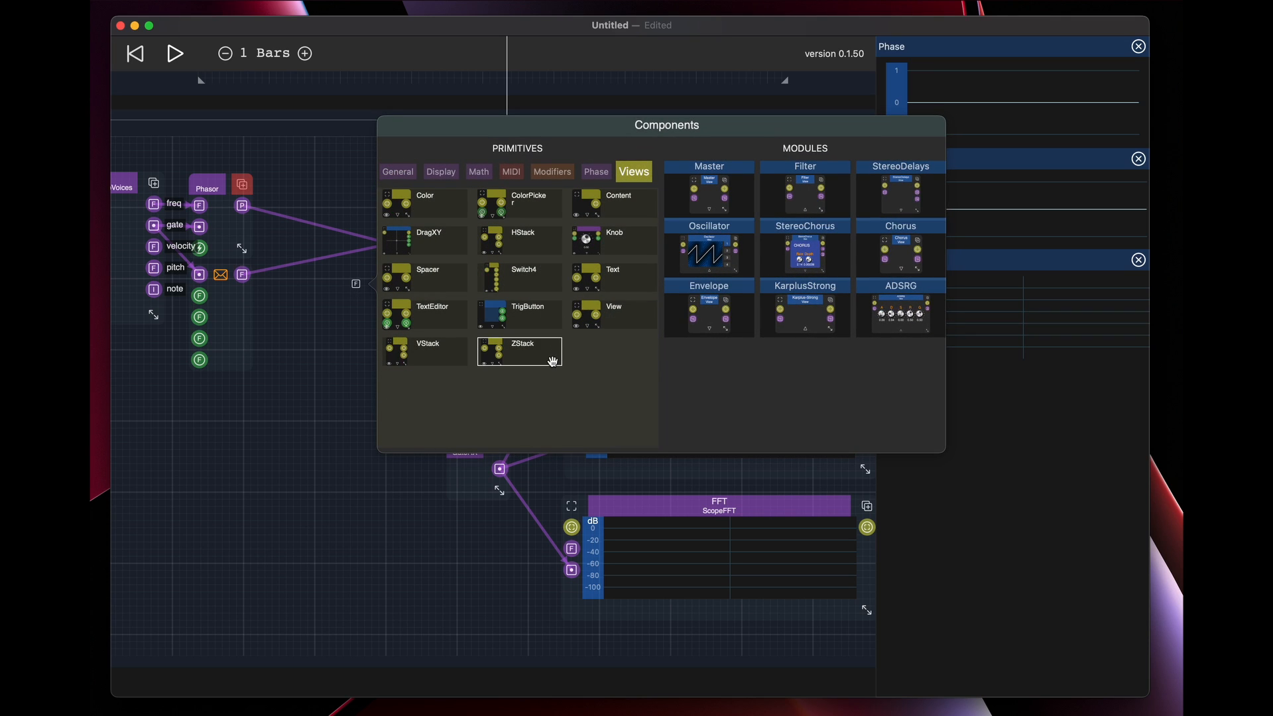
click(602, 321)
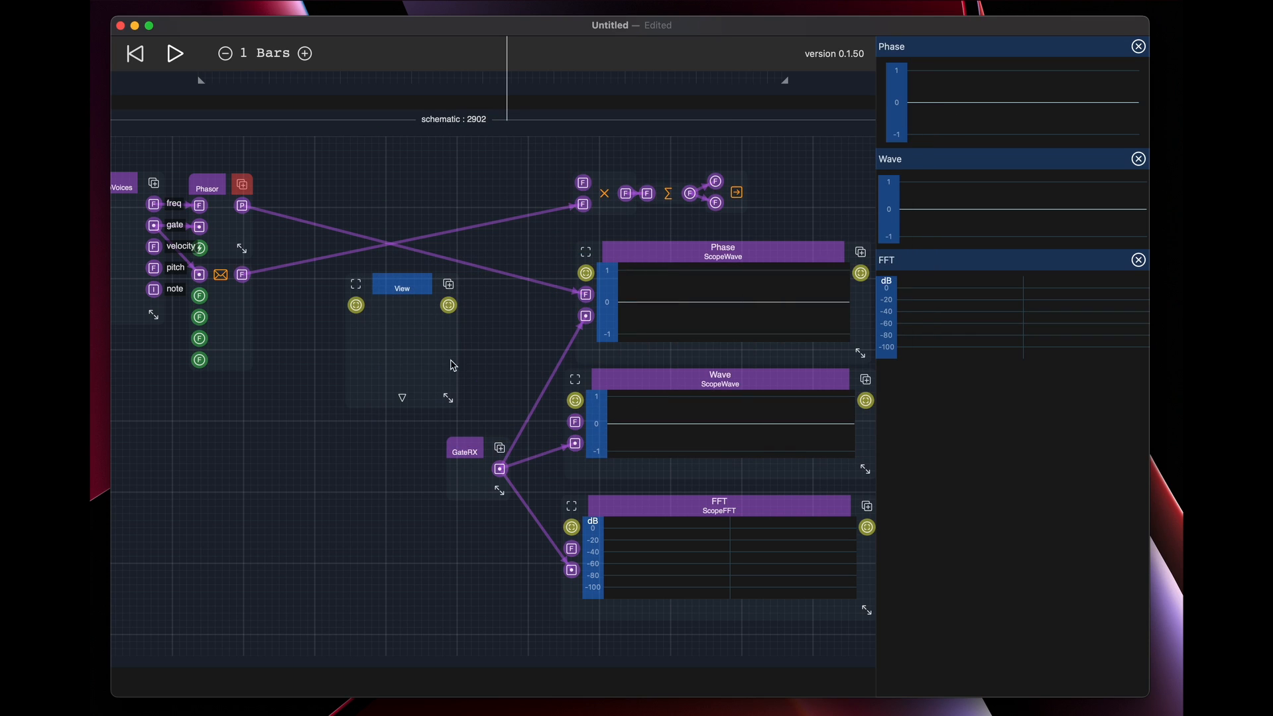
drag(411, 287, 408, 171)
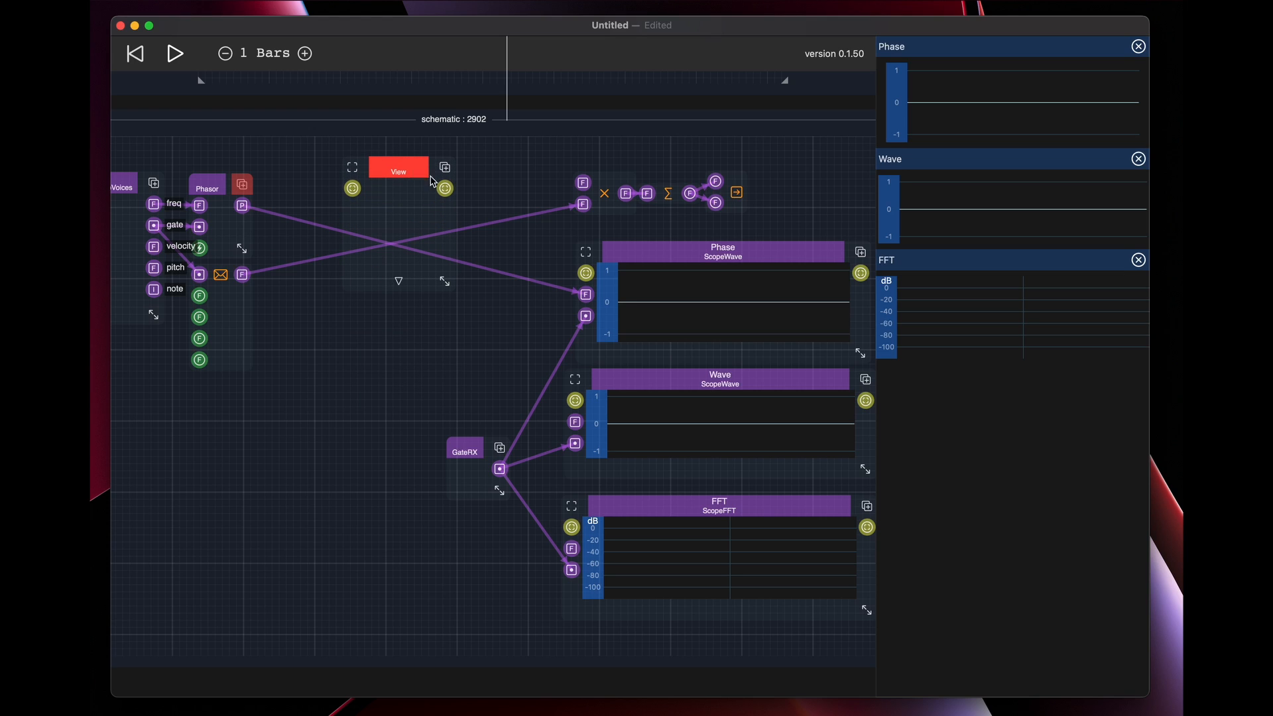
drag(399, 291, 414, 352)
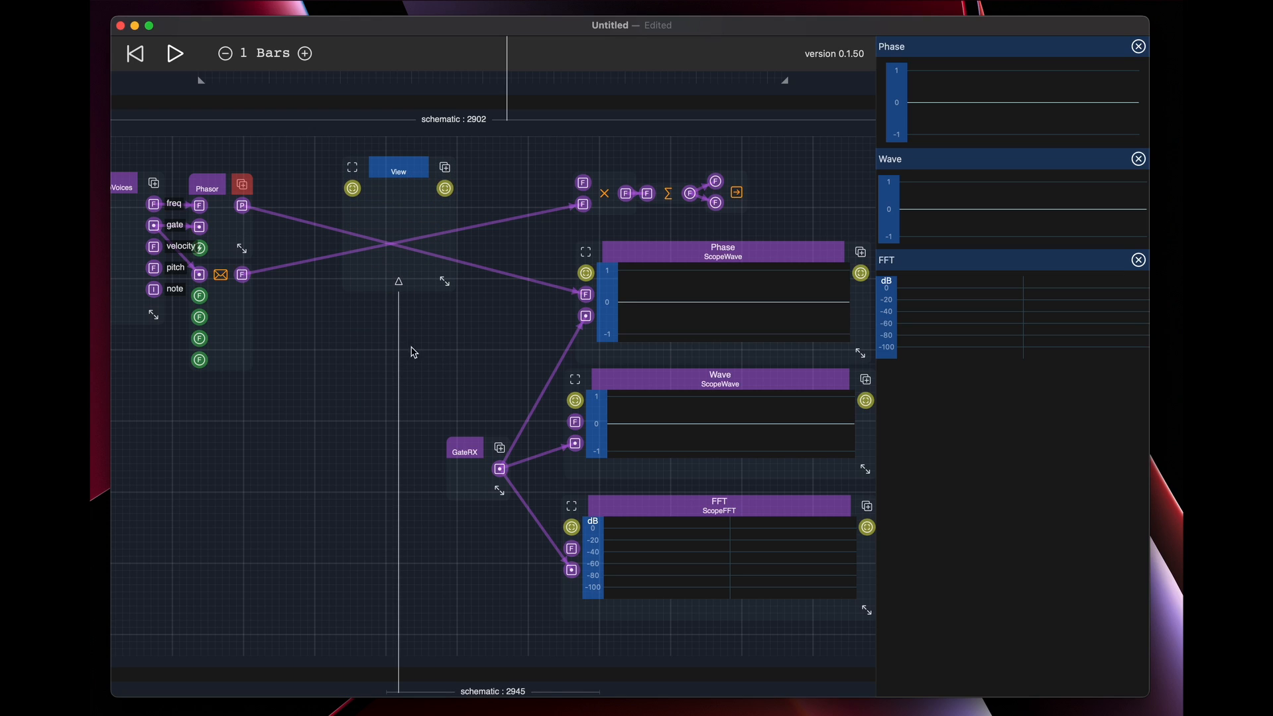
Add an Input and an Output primitive inside the View's schematic, placing Output well to the right of Input
scroll(509, 583, down, 10)
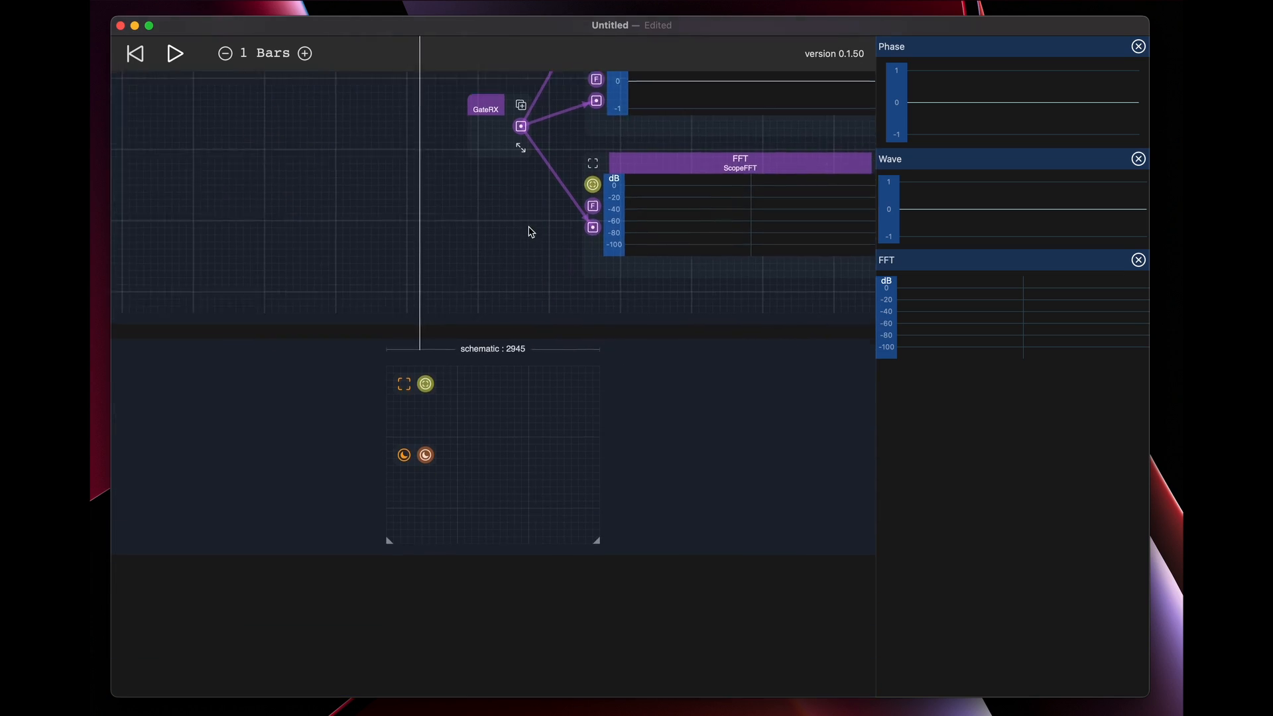
double_click(480, 402)
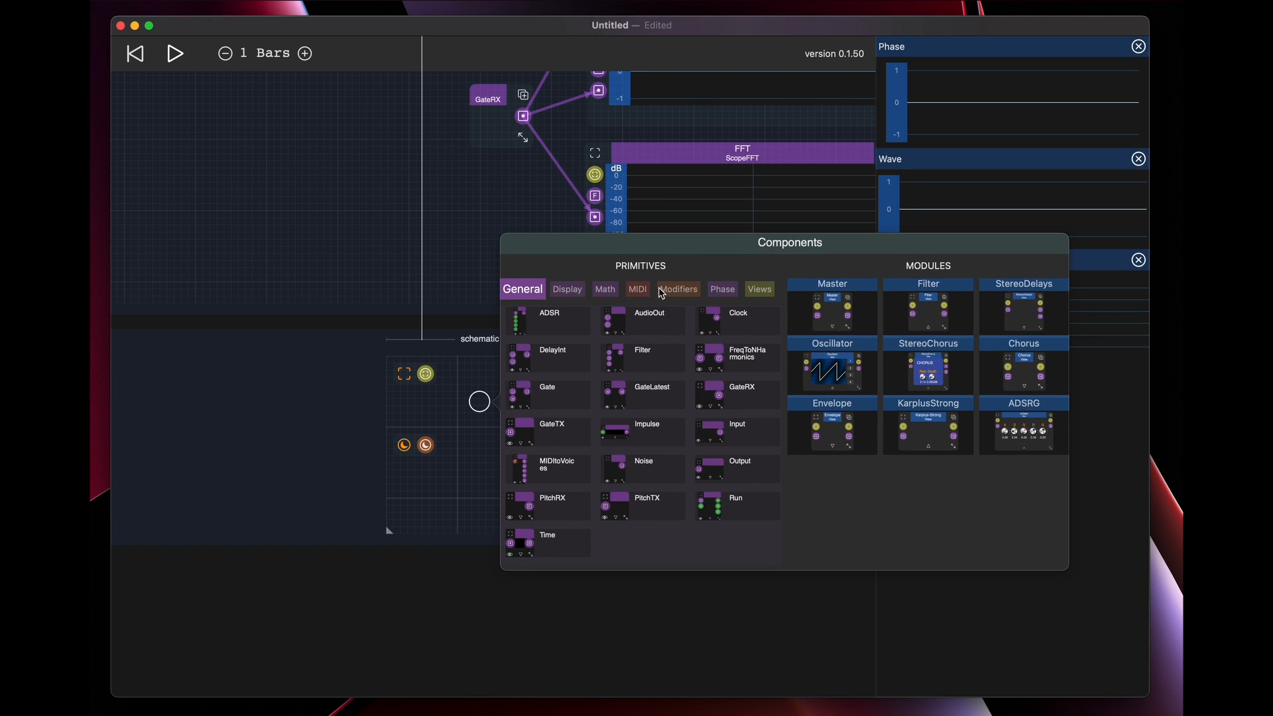
click(706, 422)
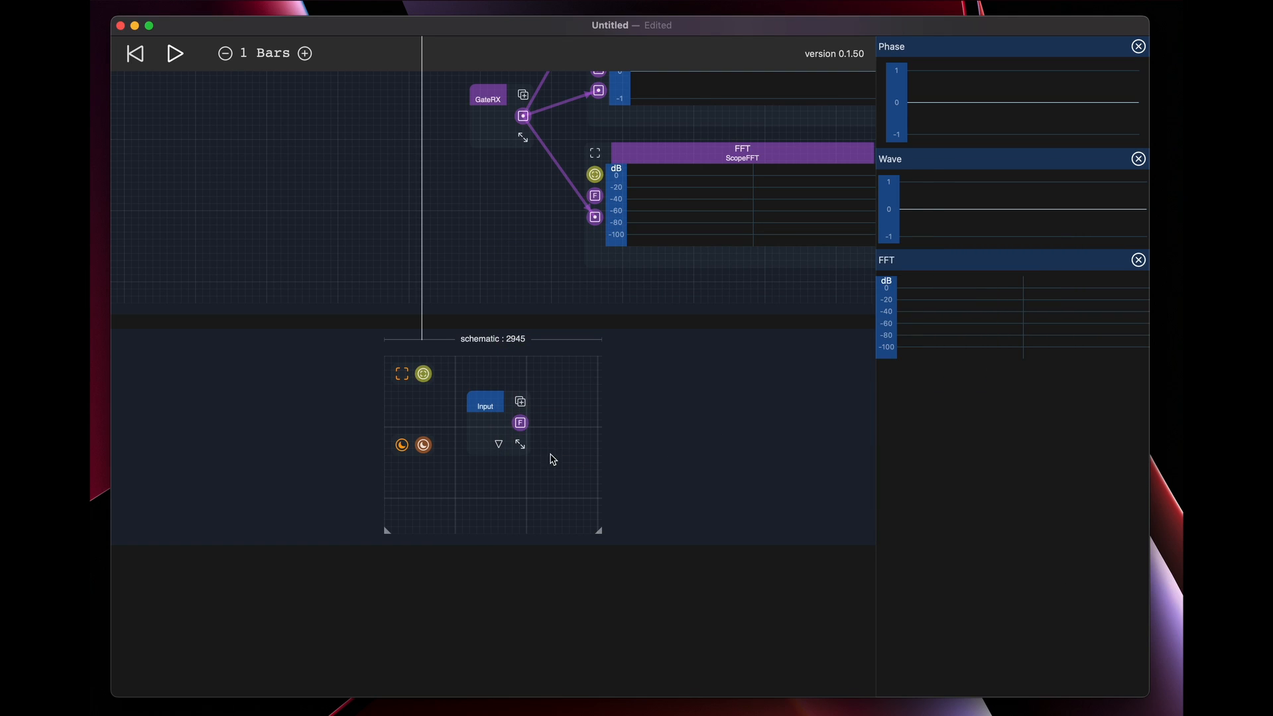
double_click(577, 409)
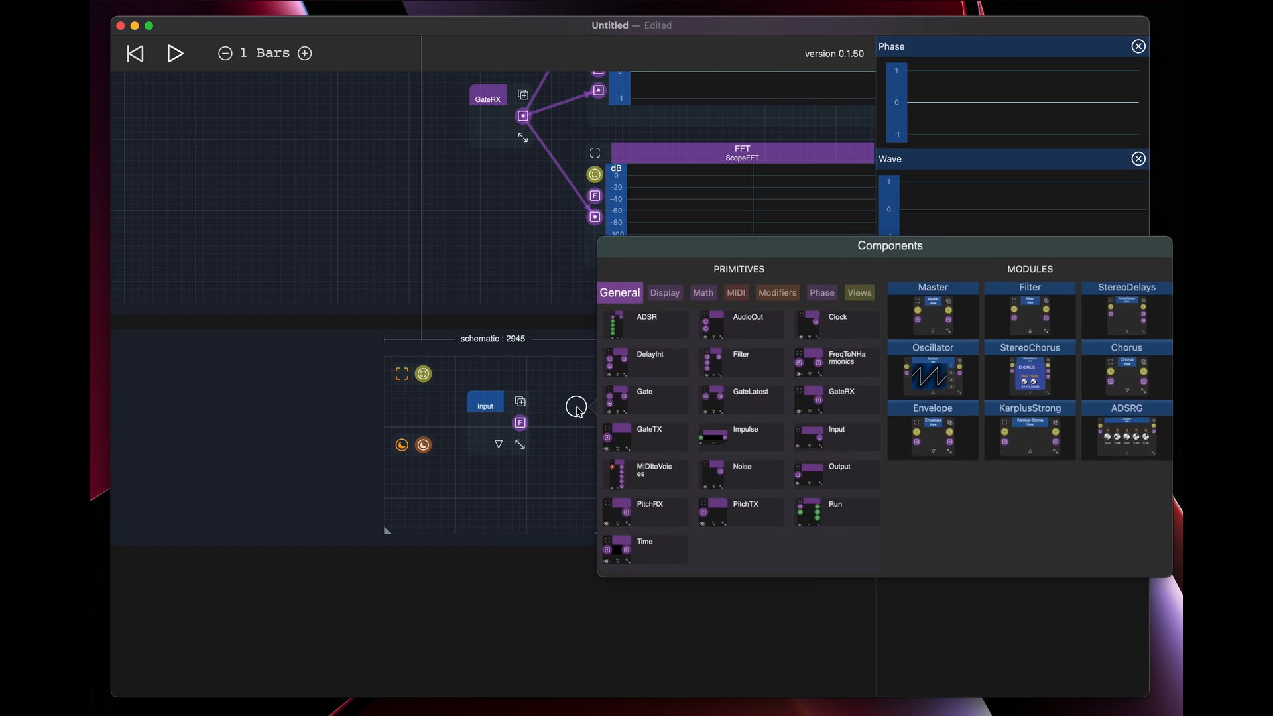
click(821, 476)
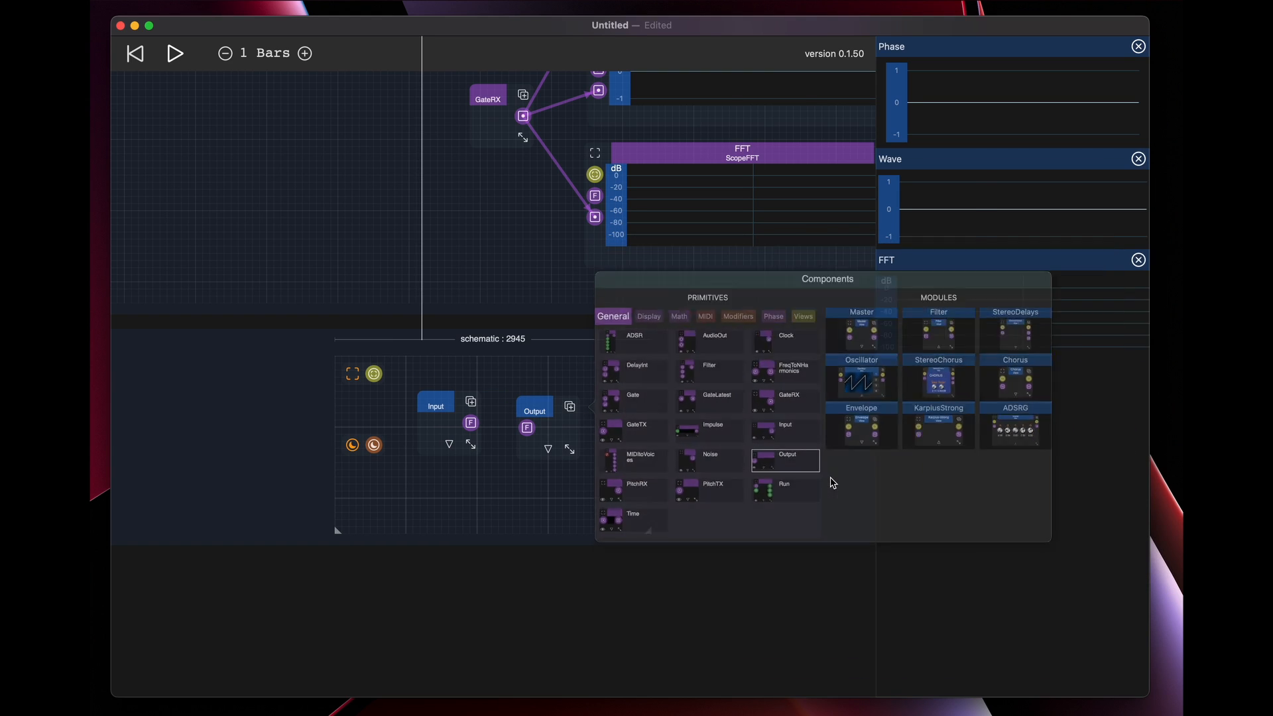
drag(542, 406, 641, 401)
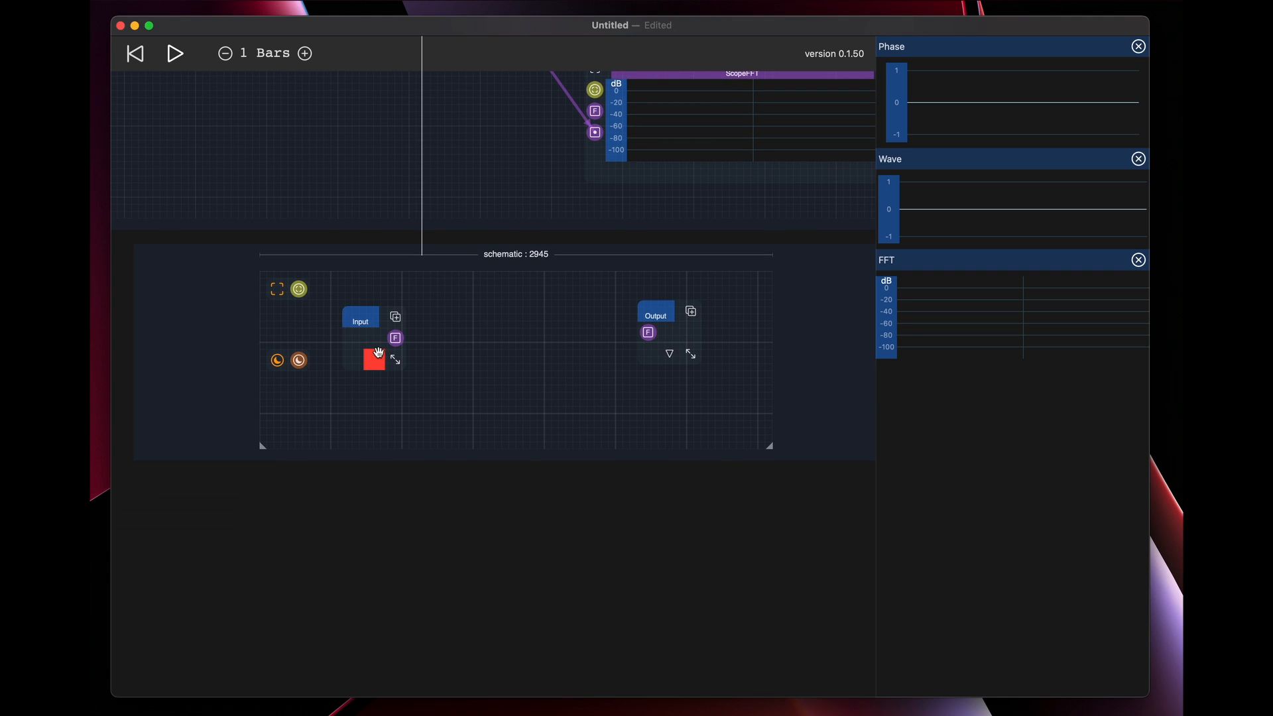
Change the Input's port type from F to phase (P) and move the Input up slightly
click(374, 363)
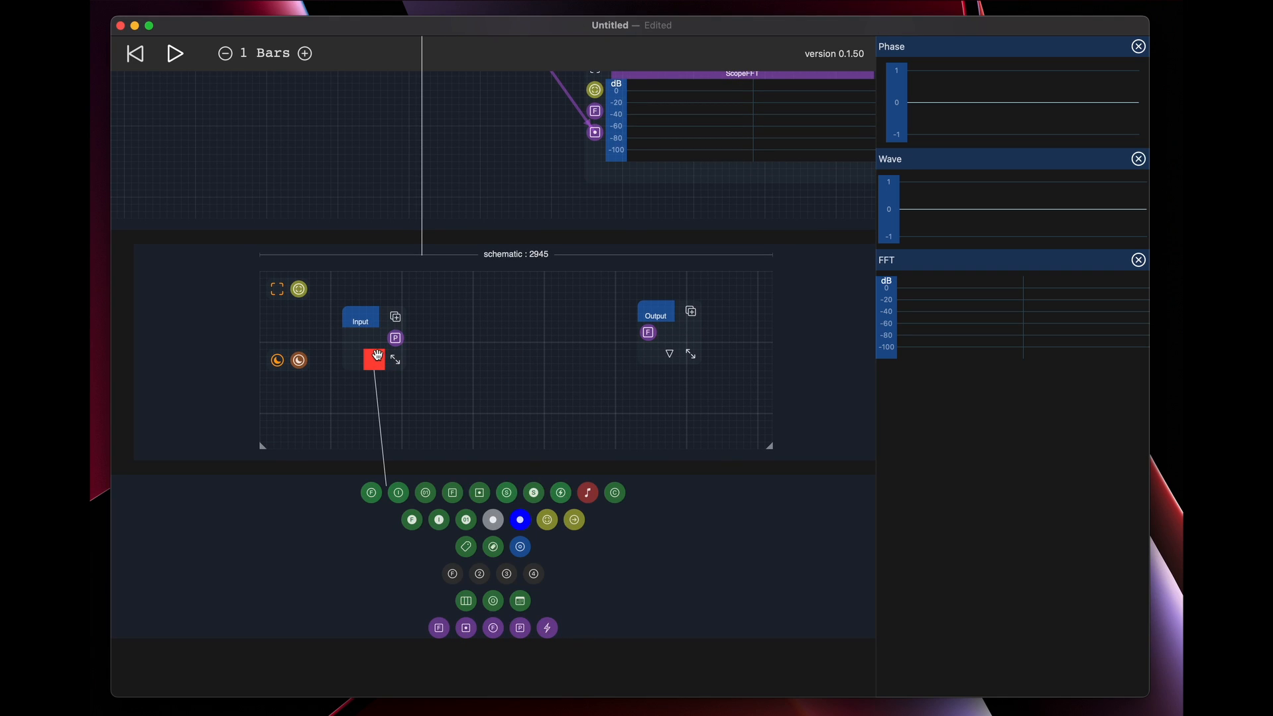
click(378, 355)
drag(509, 366, 516, 449)
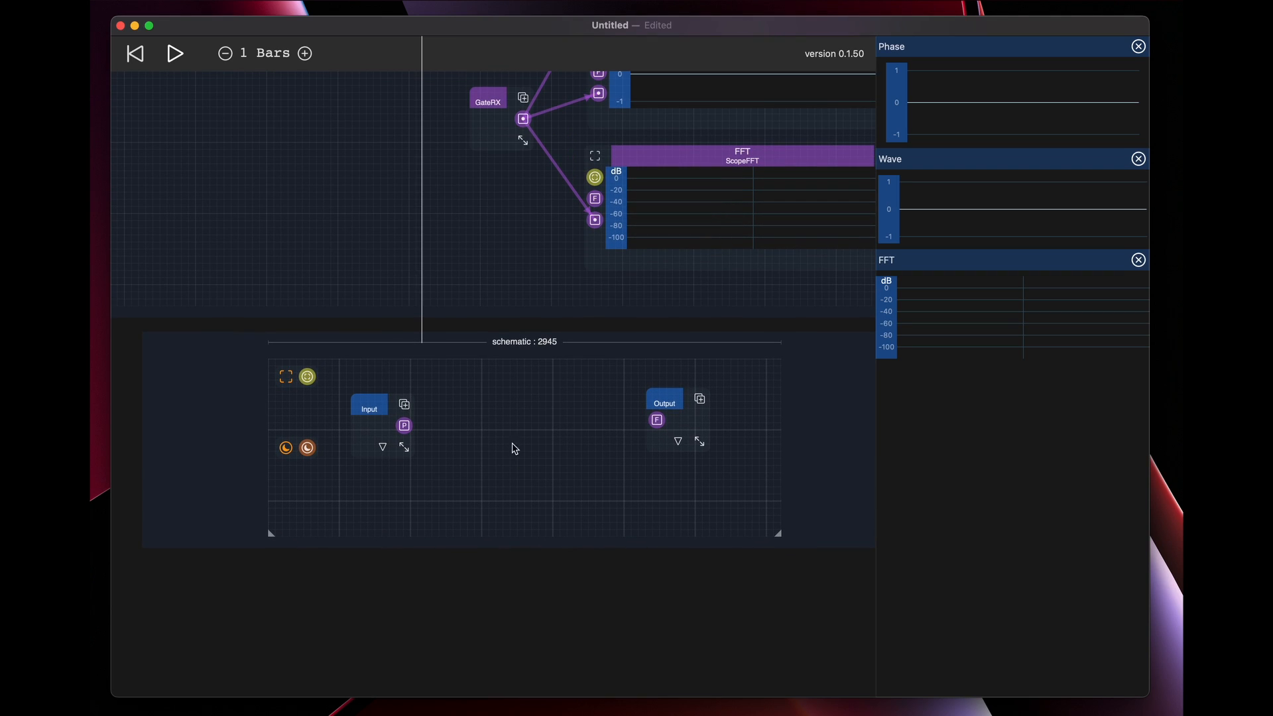
drag(371, 405, 370, 388)
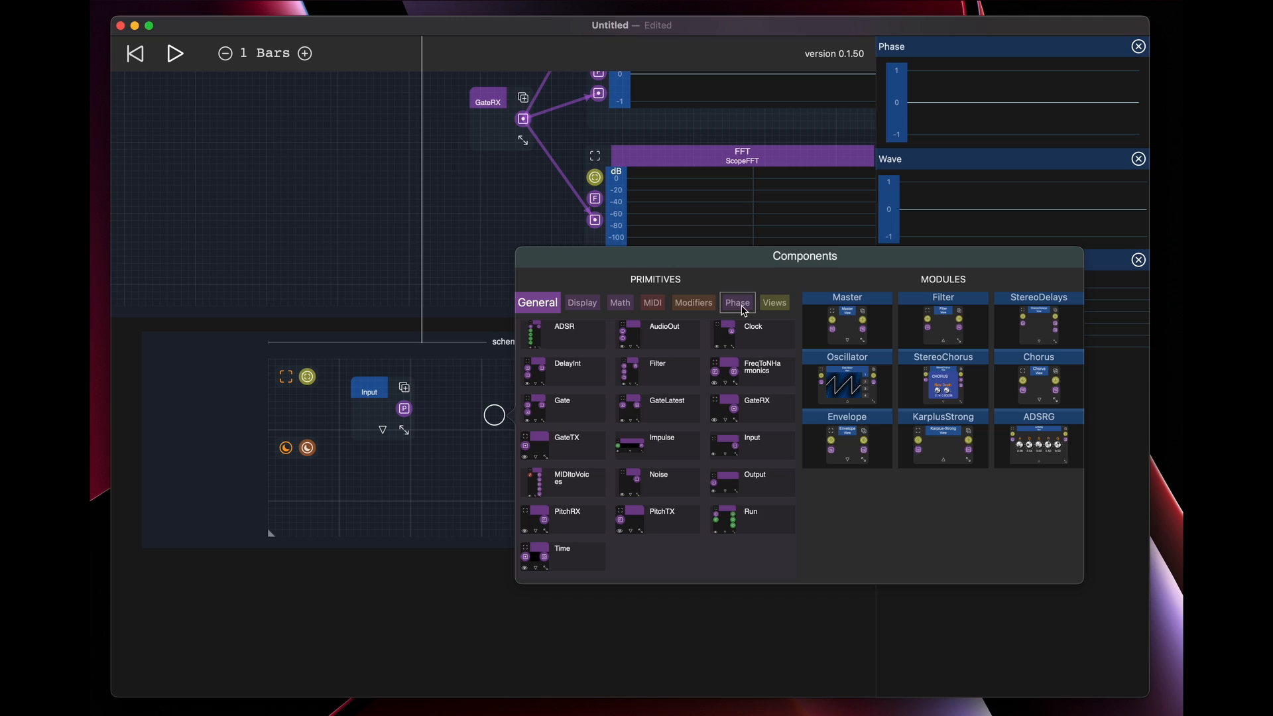
Add a PhSine primitive between Input and Output and wire Input through it to Output
click(743, 309)
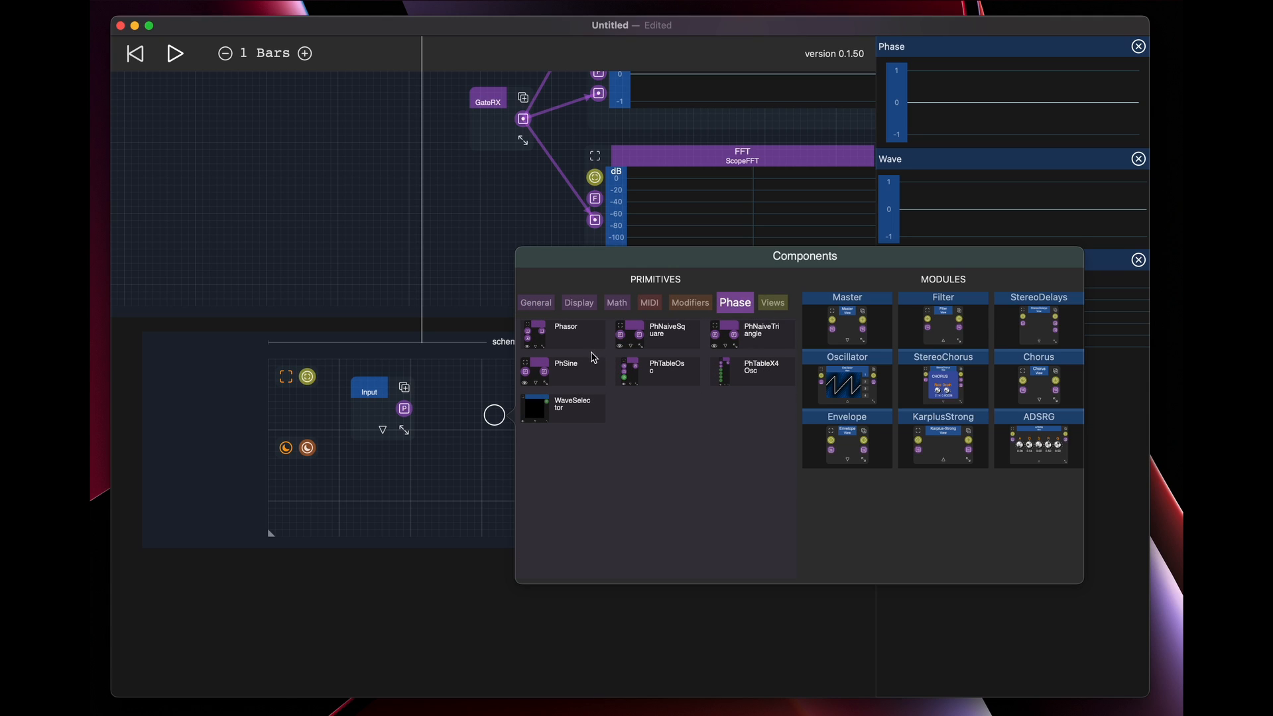
click(560, 375)
drag(405, 409, 654, 422)
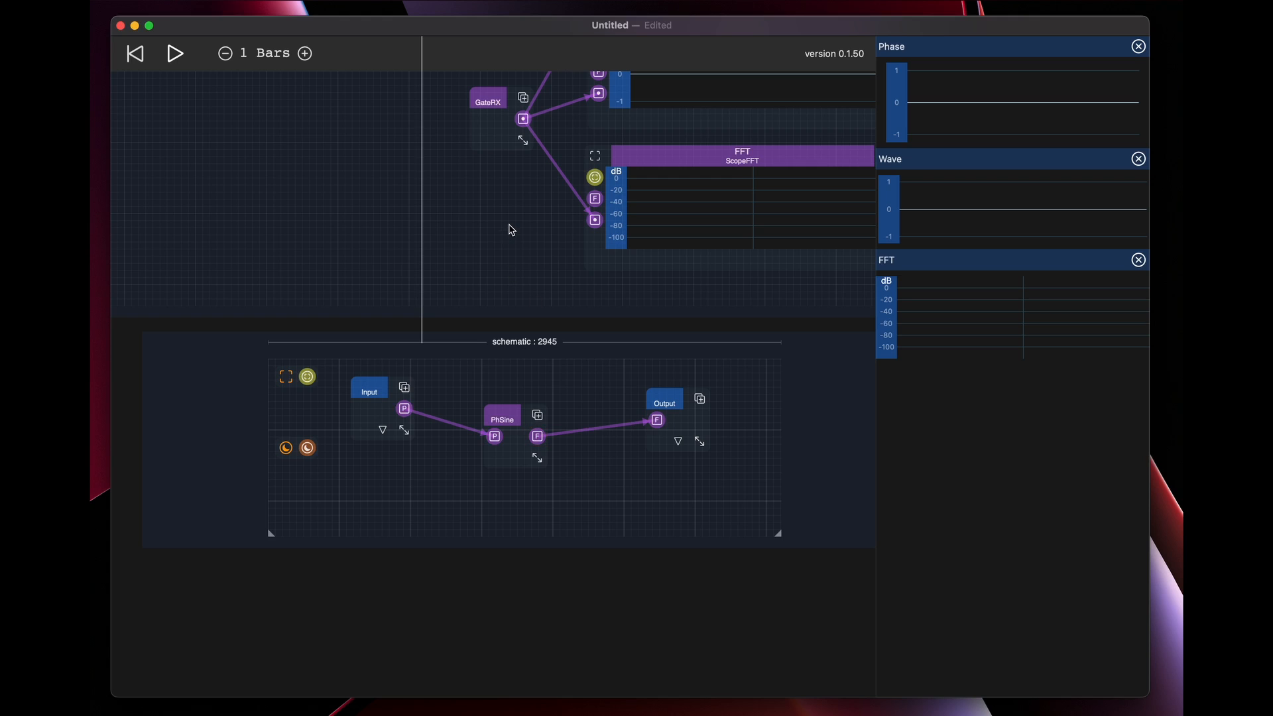
Shorten the View node and wire Phasor's phase output through it to the multiplier's free input
scroll(512, 230, up, 10)
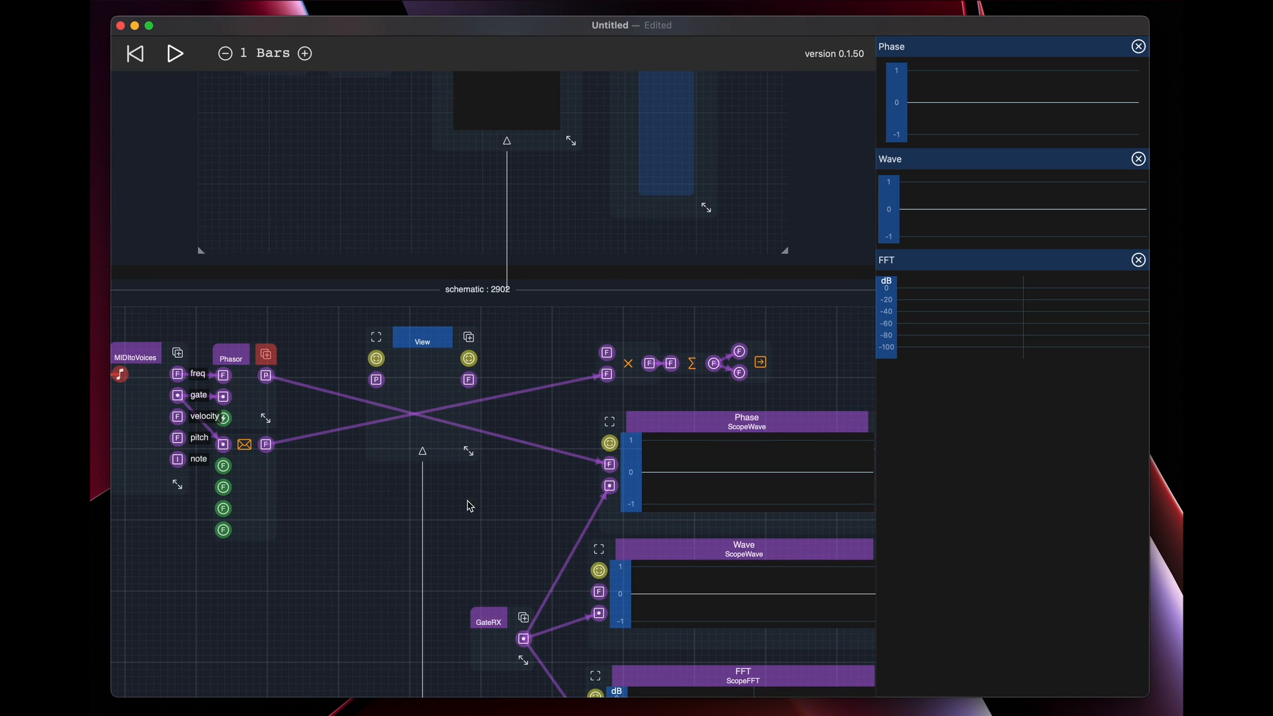
drag(469, 453, 469, 423)
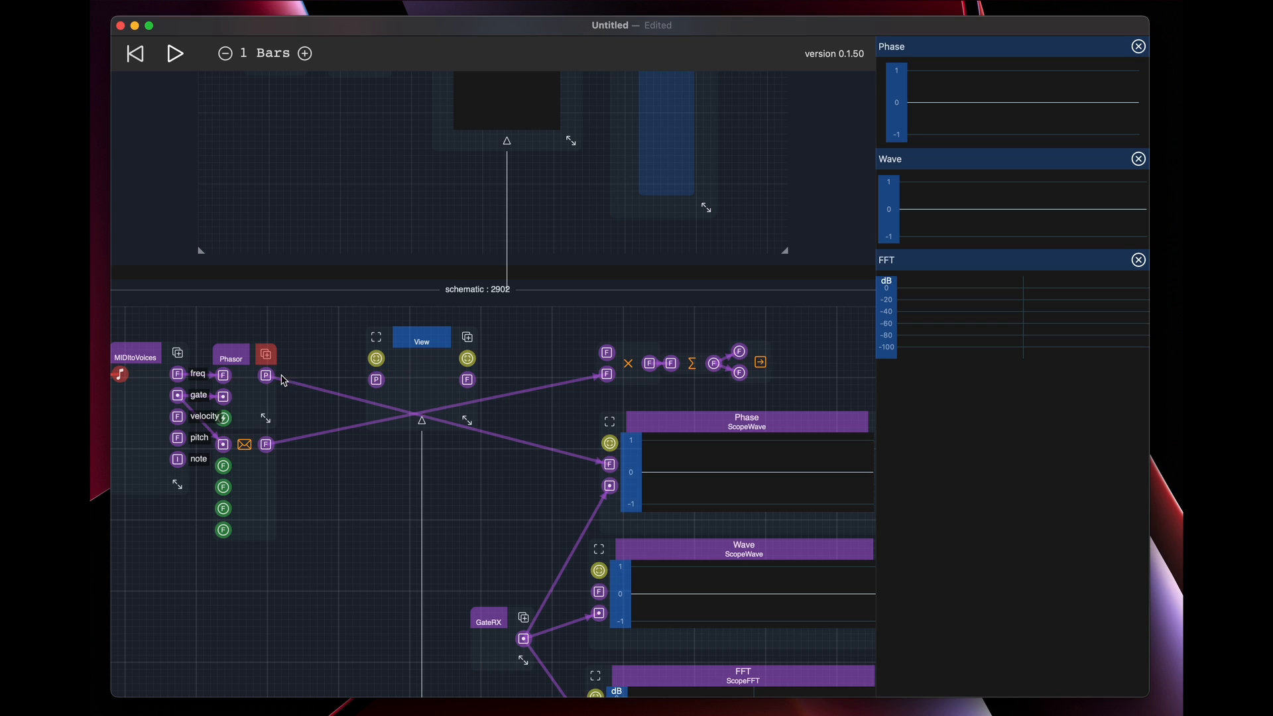
drag(277, 375, 608, 356)
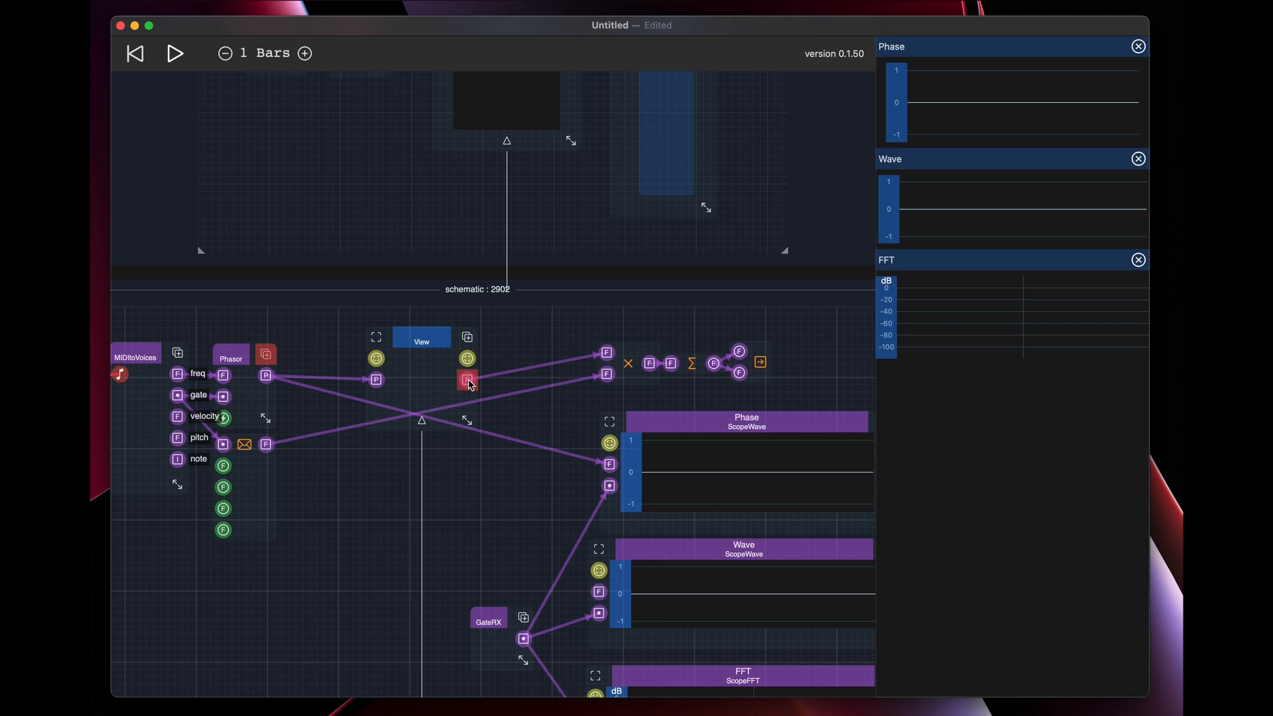
Wire the View's output to the signal inputs of the Wave and FFT scopes
drag(471, 385, 599, 592)
drag(506, 583, 504, 438)
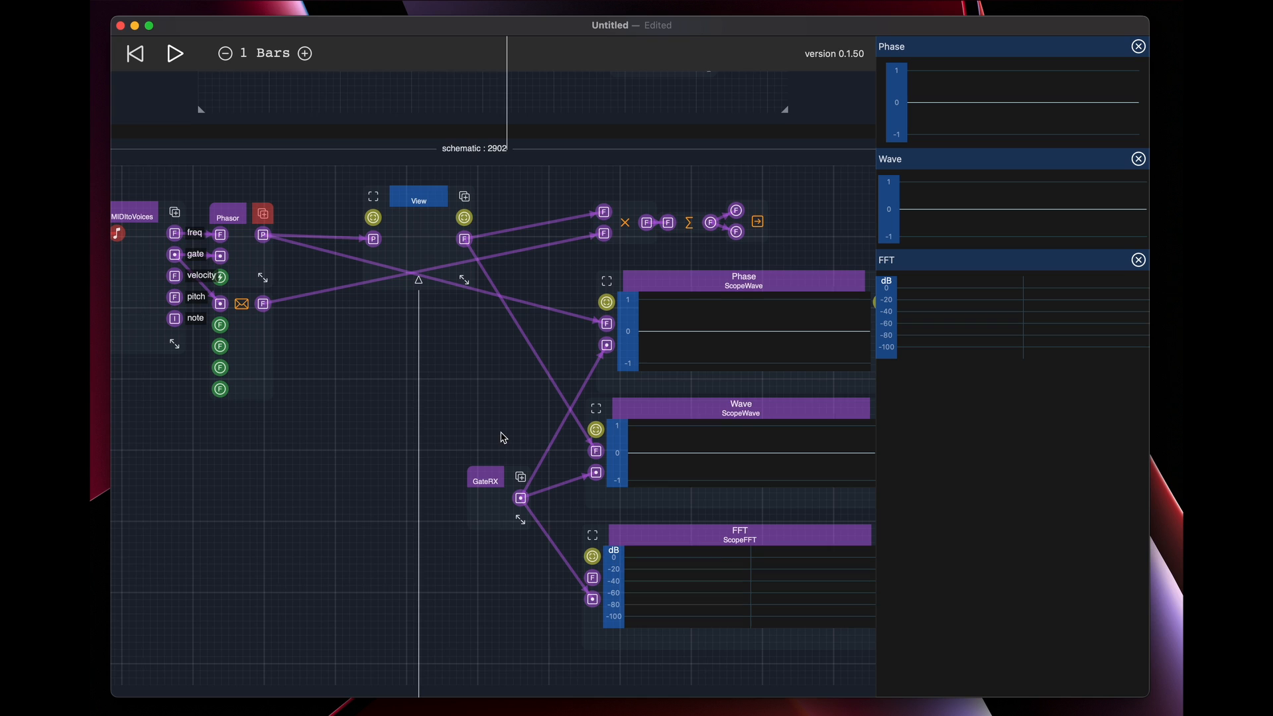
drag(466, 244, 593, 578)
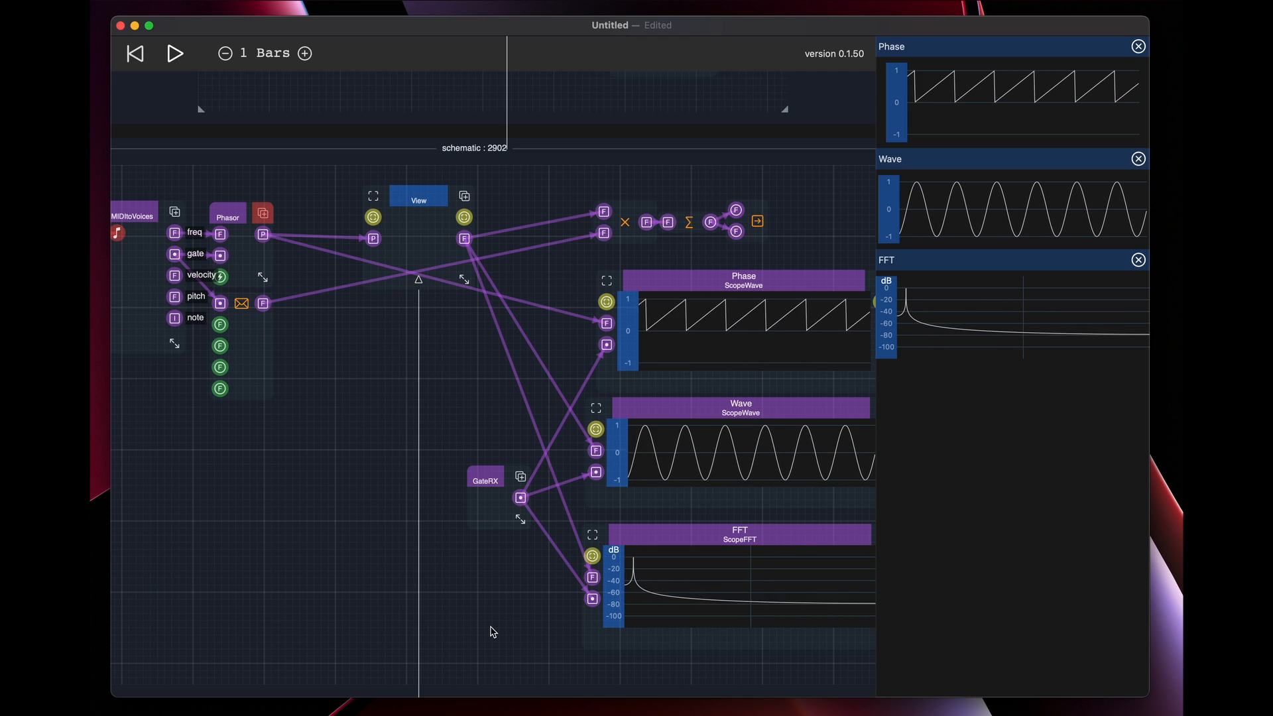
Move PhSine and Output inside the View's schematic into a row with Input
drag(492, 626, 426, 179)
drag(502, 343, 483, 317)
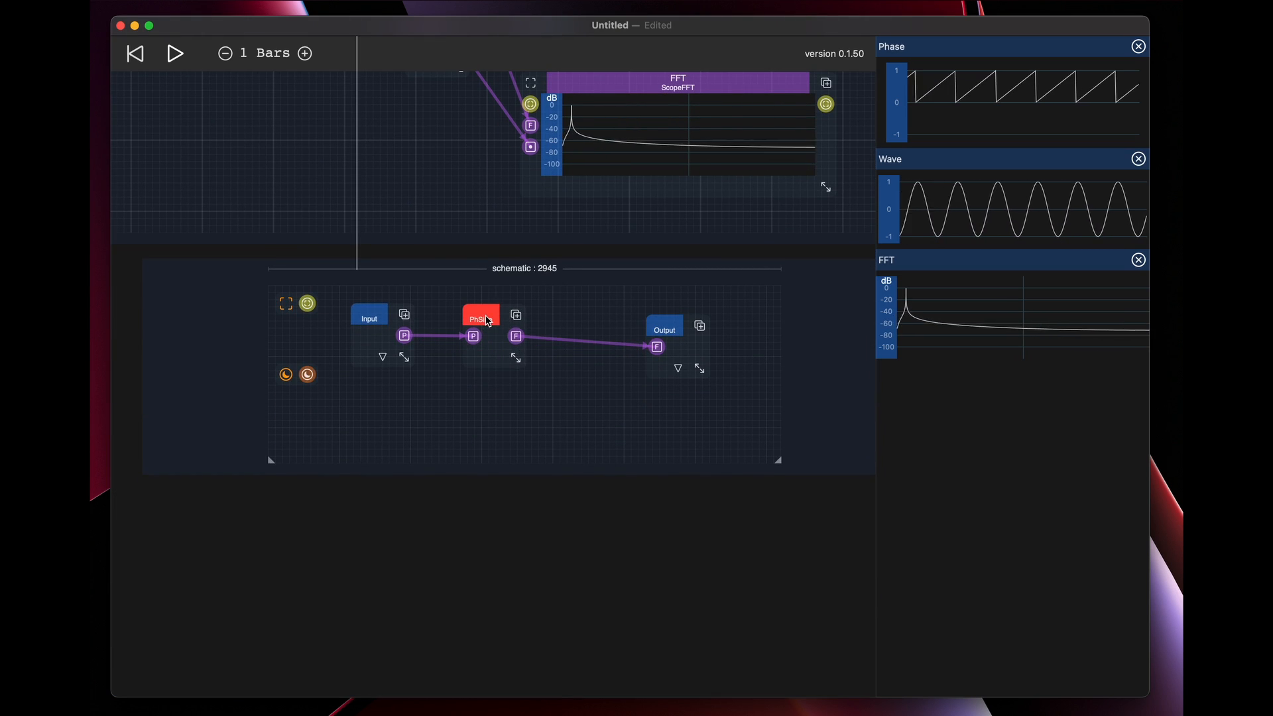
drag(673, 331, 647, 317)
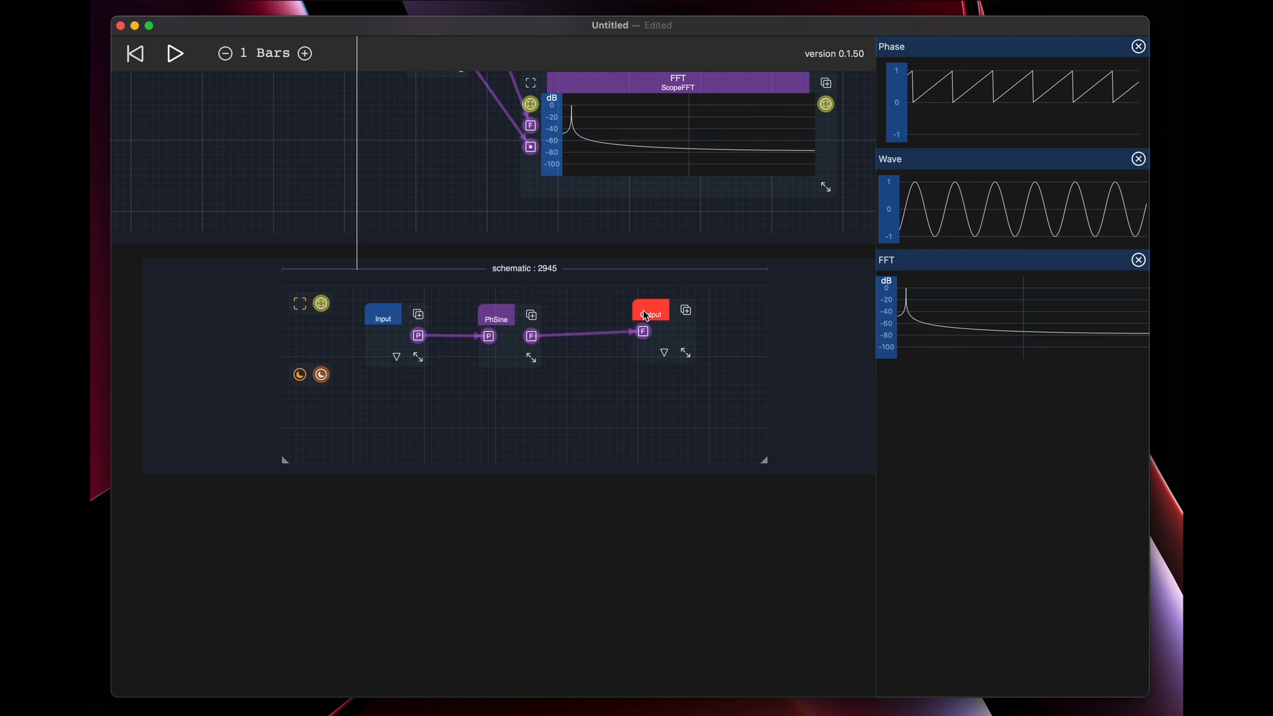
Add a PhTableOsc primitive directly below PhSine and align it with PhSine
double_click(494, 388)
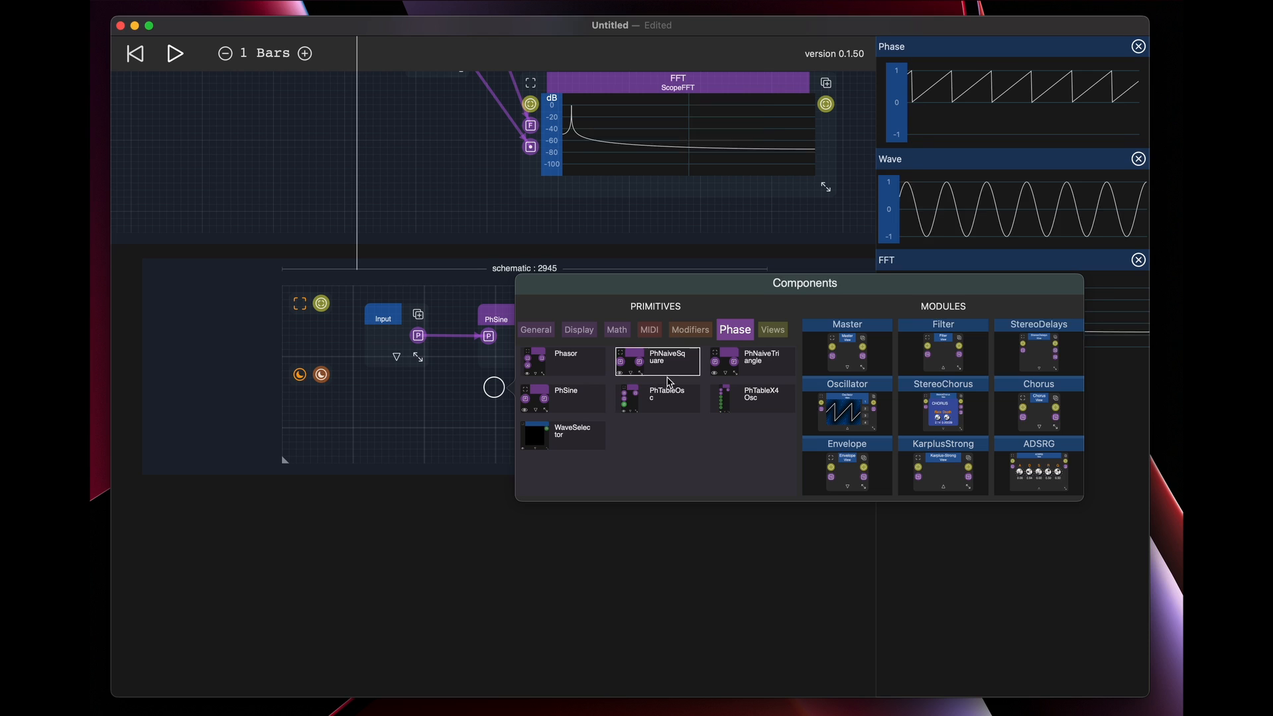
click(651, 400)
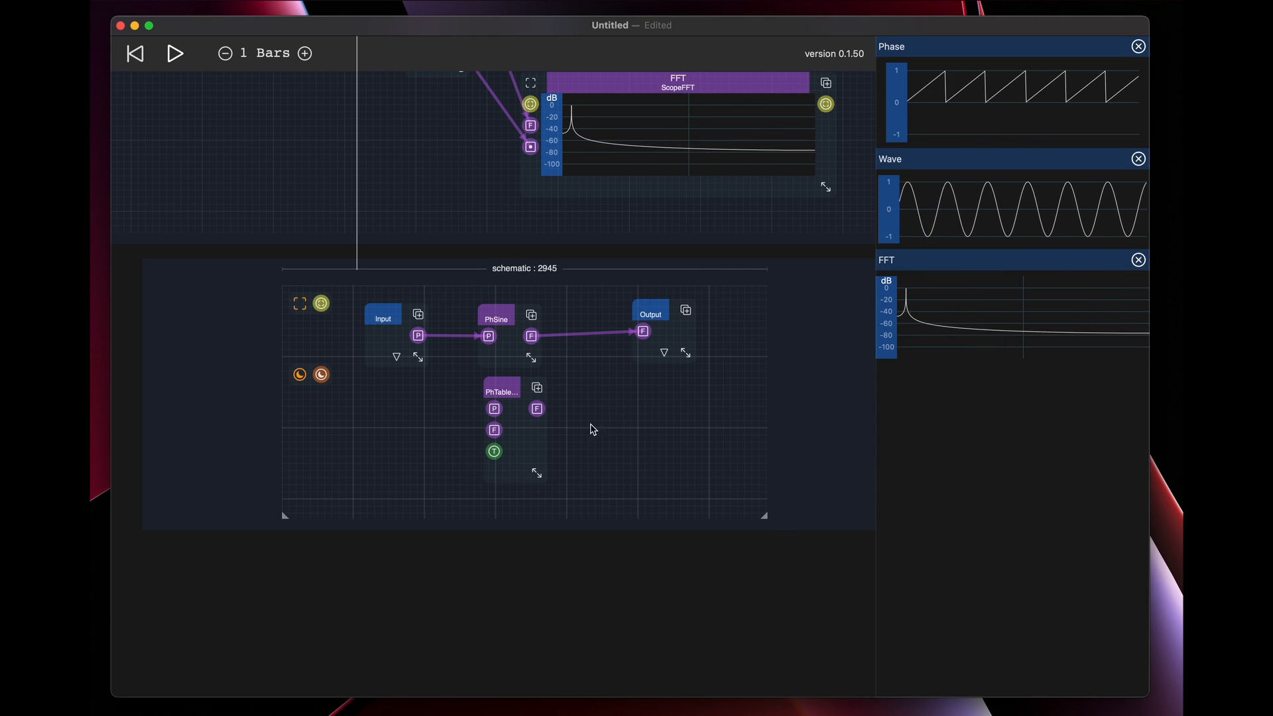
mouse_move(503, 389)
mouse_down()
mouse_move(551, 406)
mouse_move(500, 390)
mouse_up()
Reroute Input's phase connection from PhSine to PhTableOsc and feed Output from PhTableOsc instead of PhSine
drag(490, 336, 489, 406)
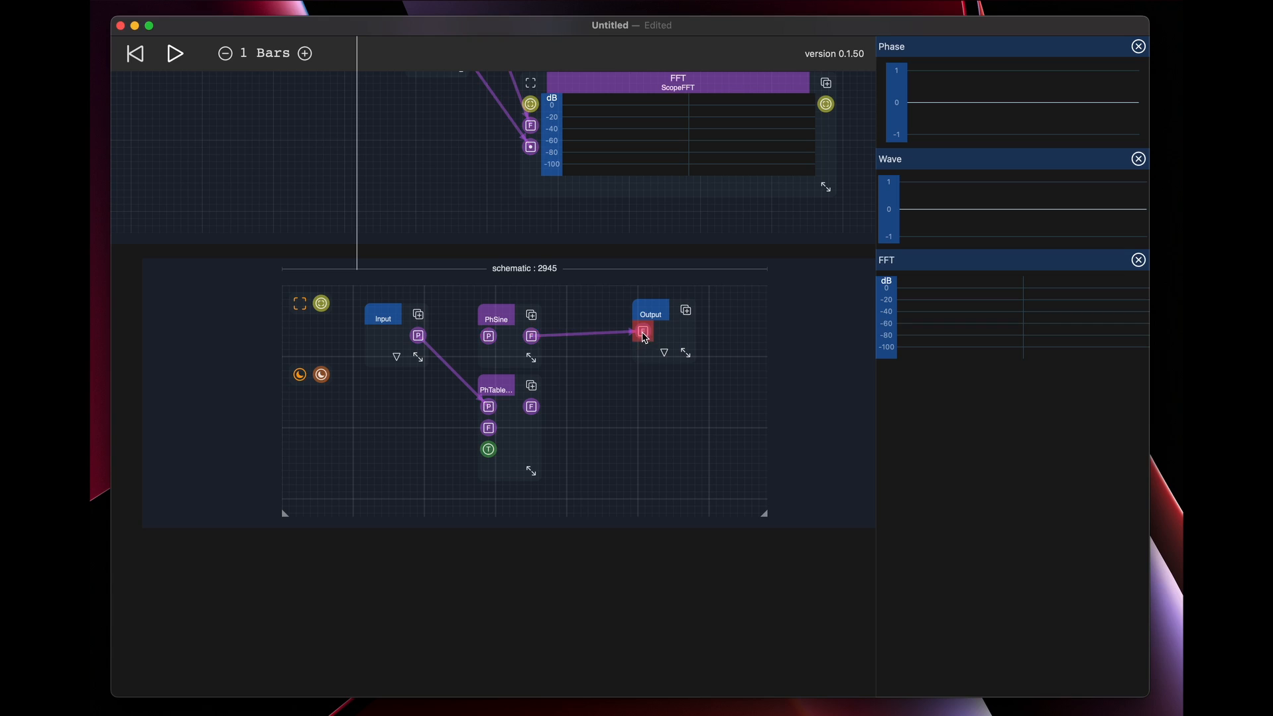
drag(643, 331, 511, 338)
drag(531, 407, 646, 331)
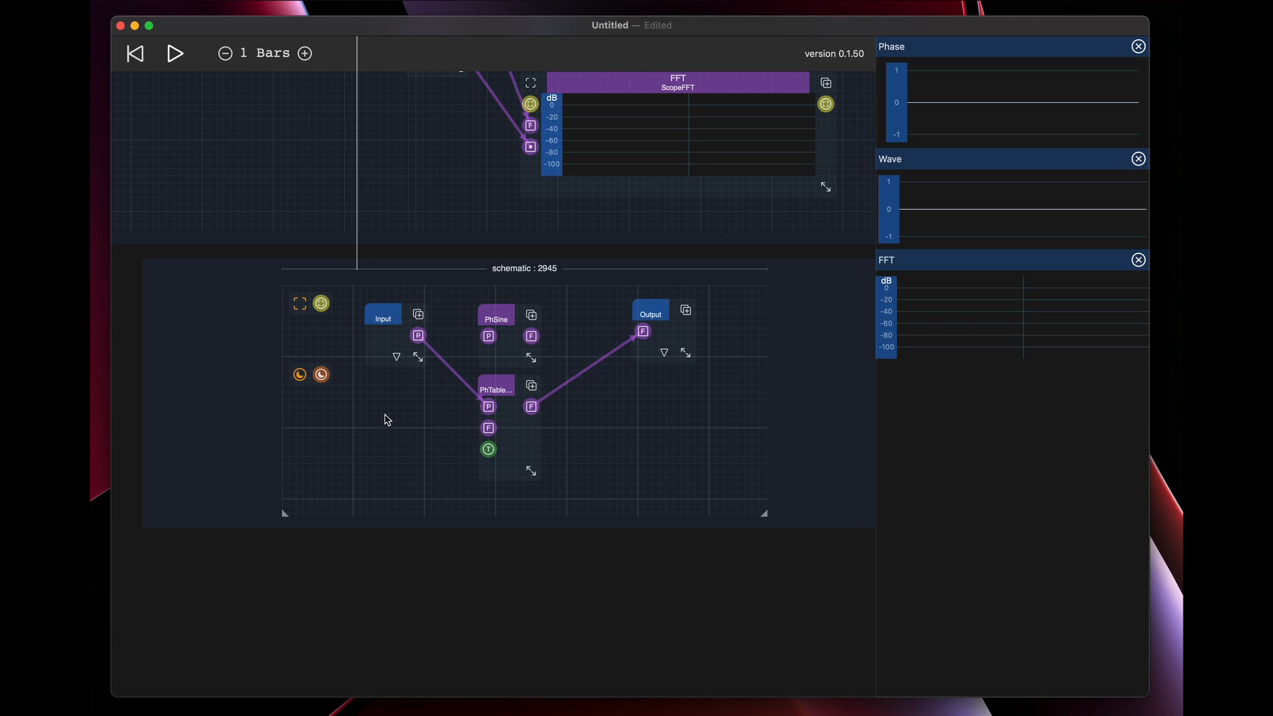
Add a second Input below the phase Input, name it Frequency, and widen it to fit the name
double_click(372, 394)
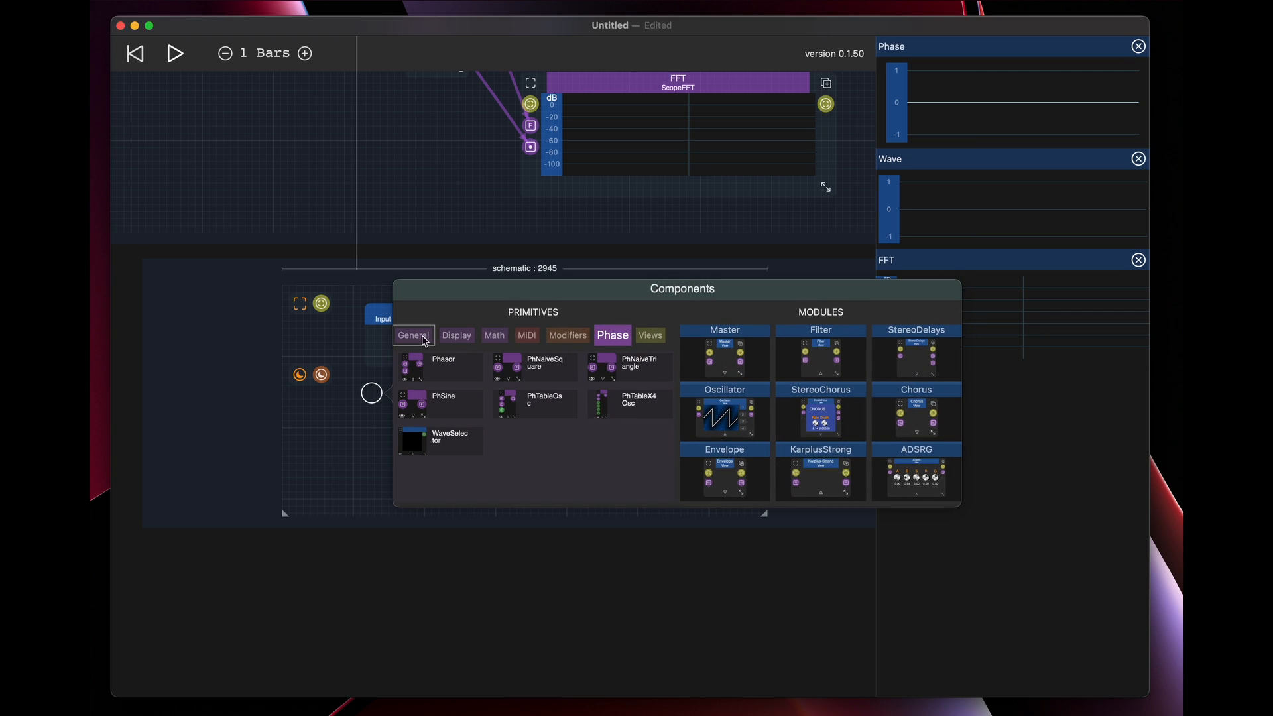
click(424, 341)
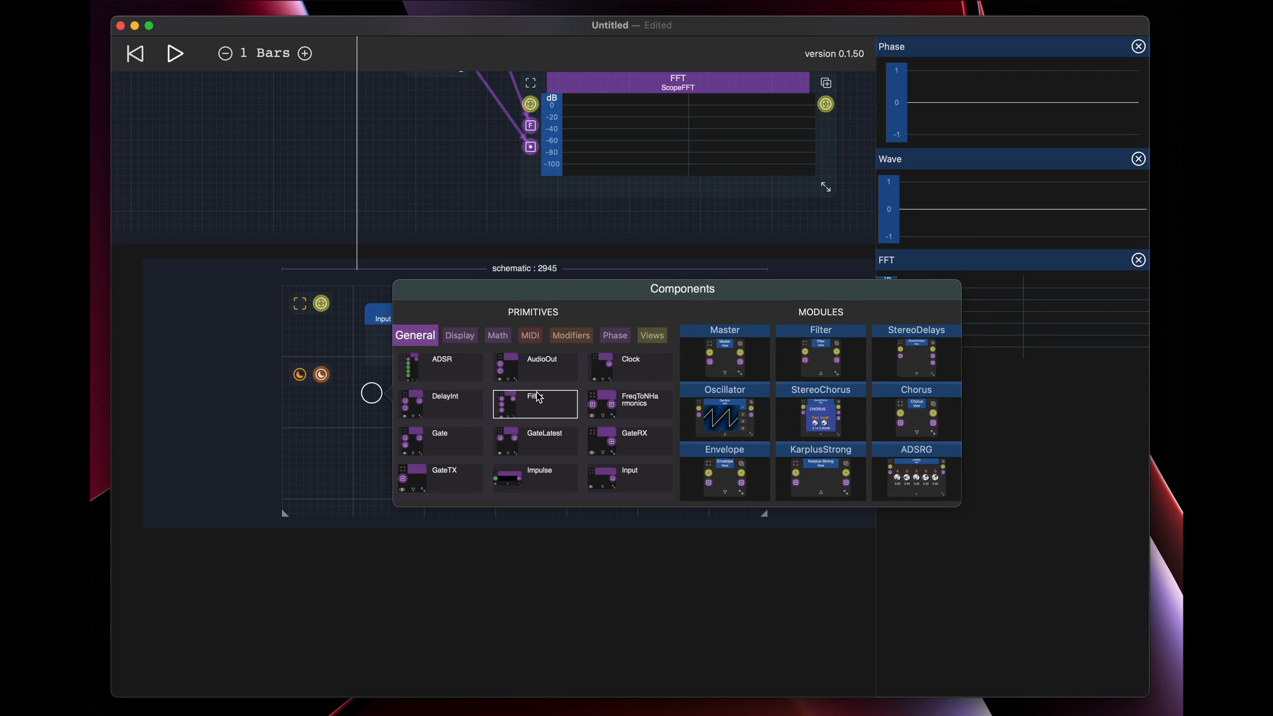
click(611, 473)
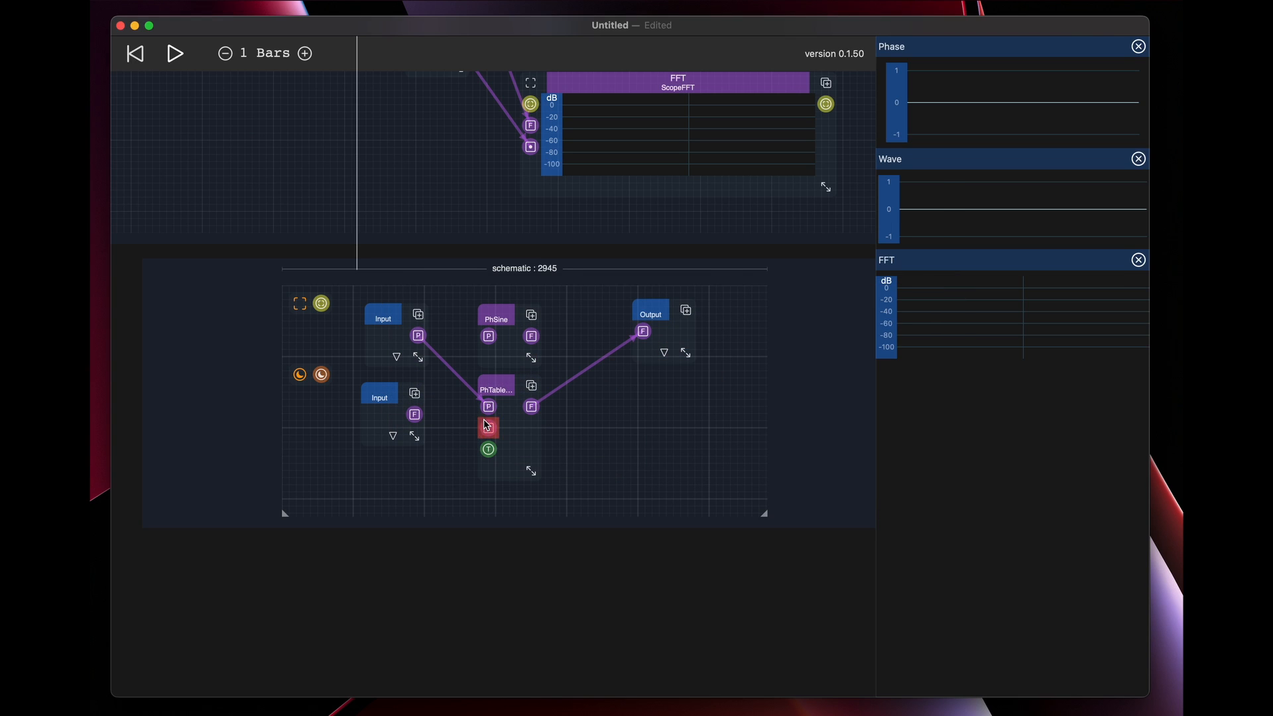
click(377, 400)
click(390, 468)
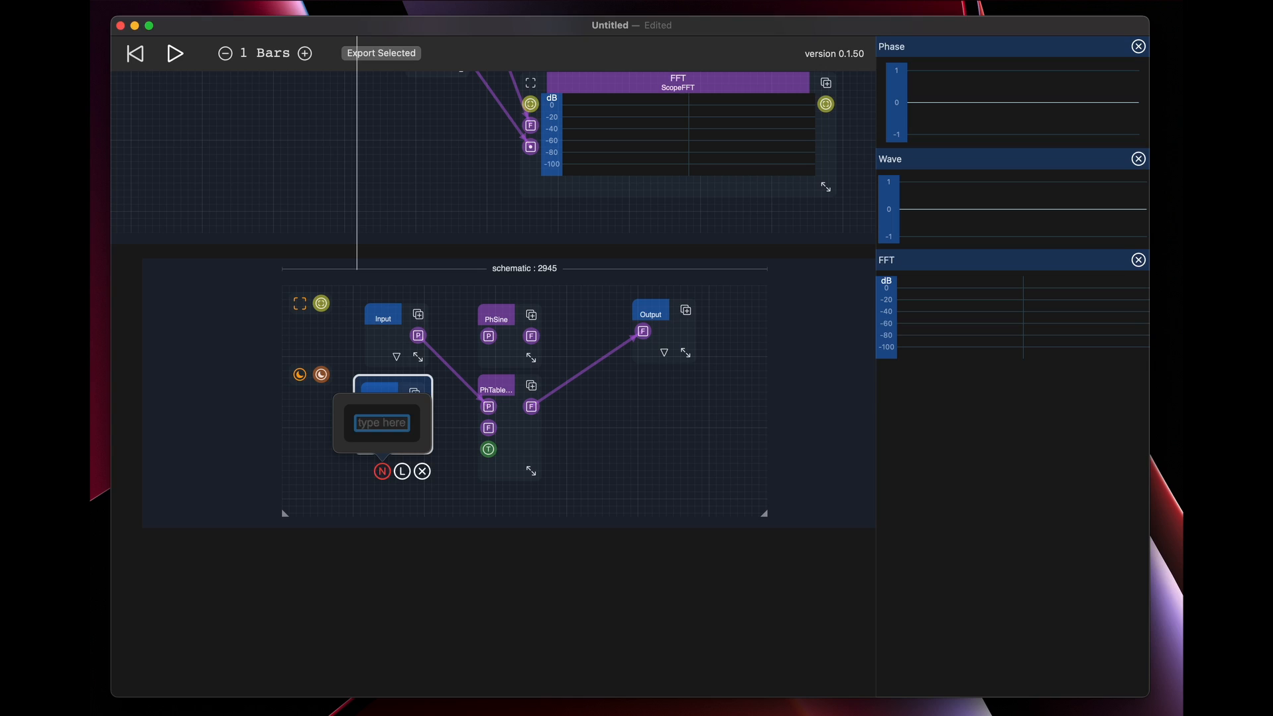
key(Return)
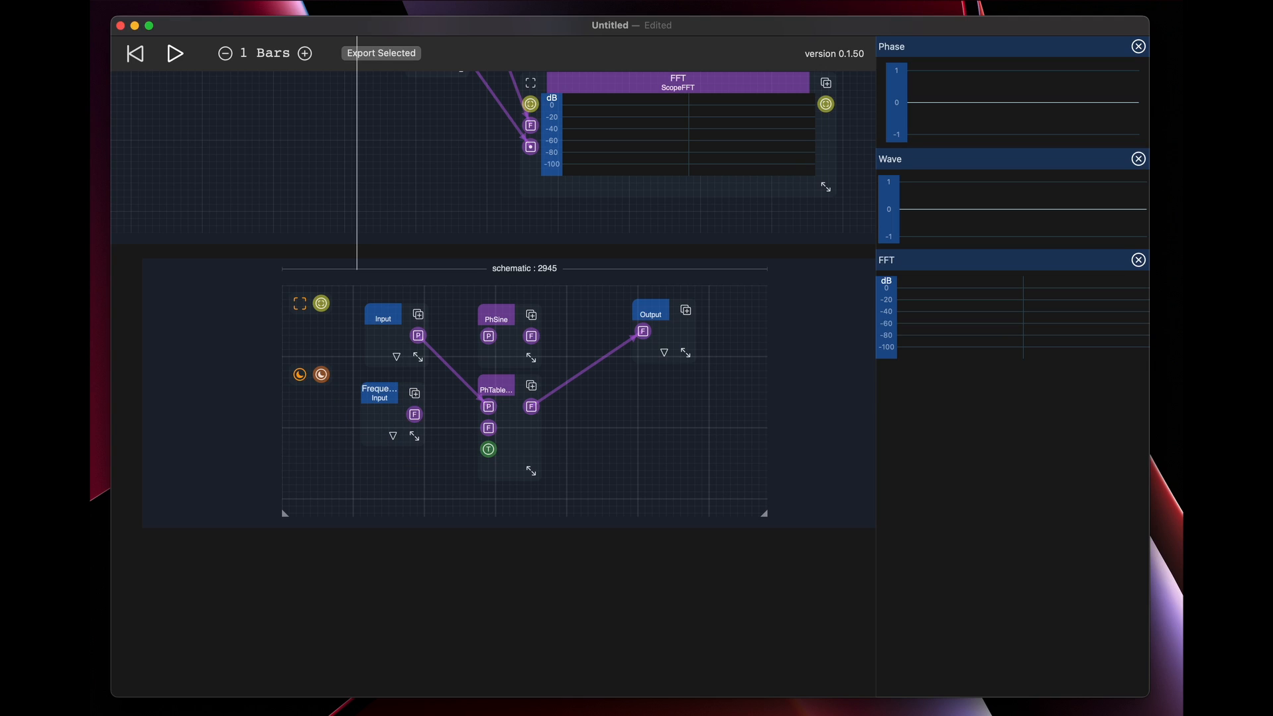
drag(420, 440, 448, 443)
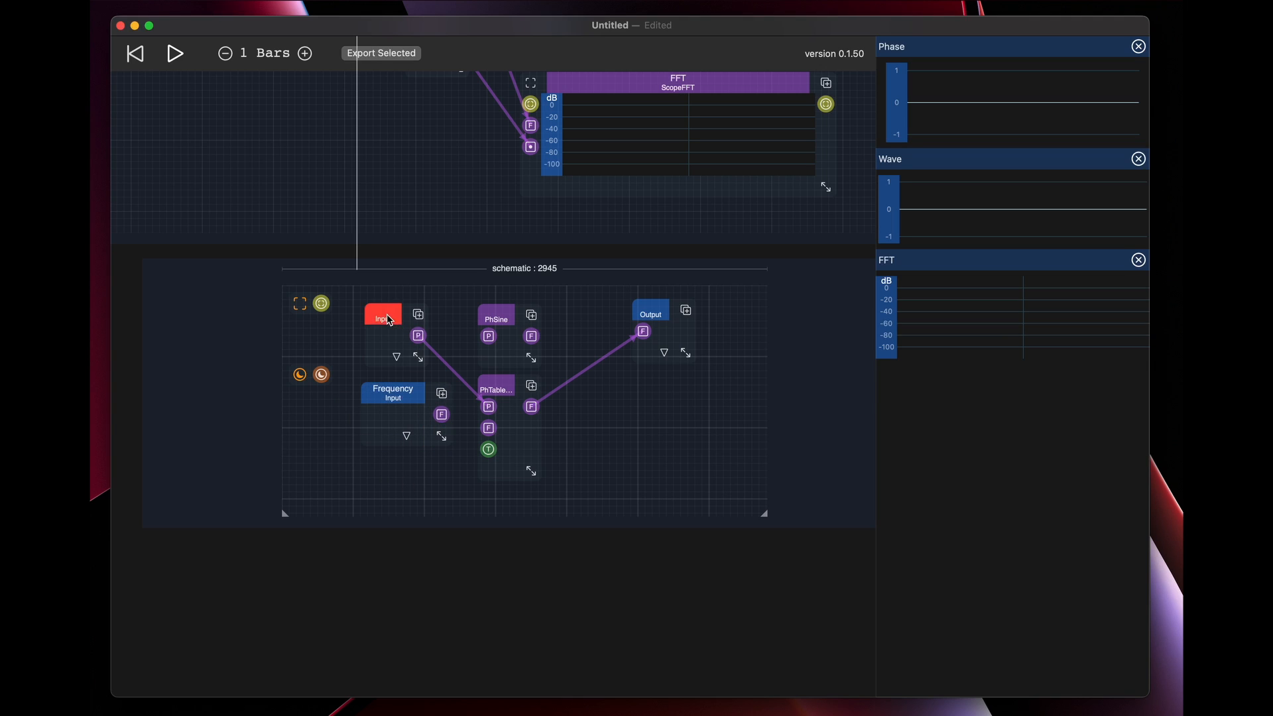
Move the phase Input up slightly and name it Phase
drag(389, 321, 389, 307)
click(385, 383)
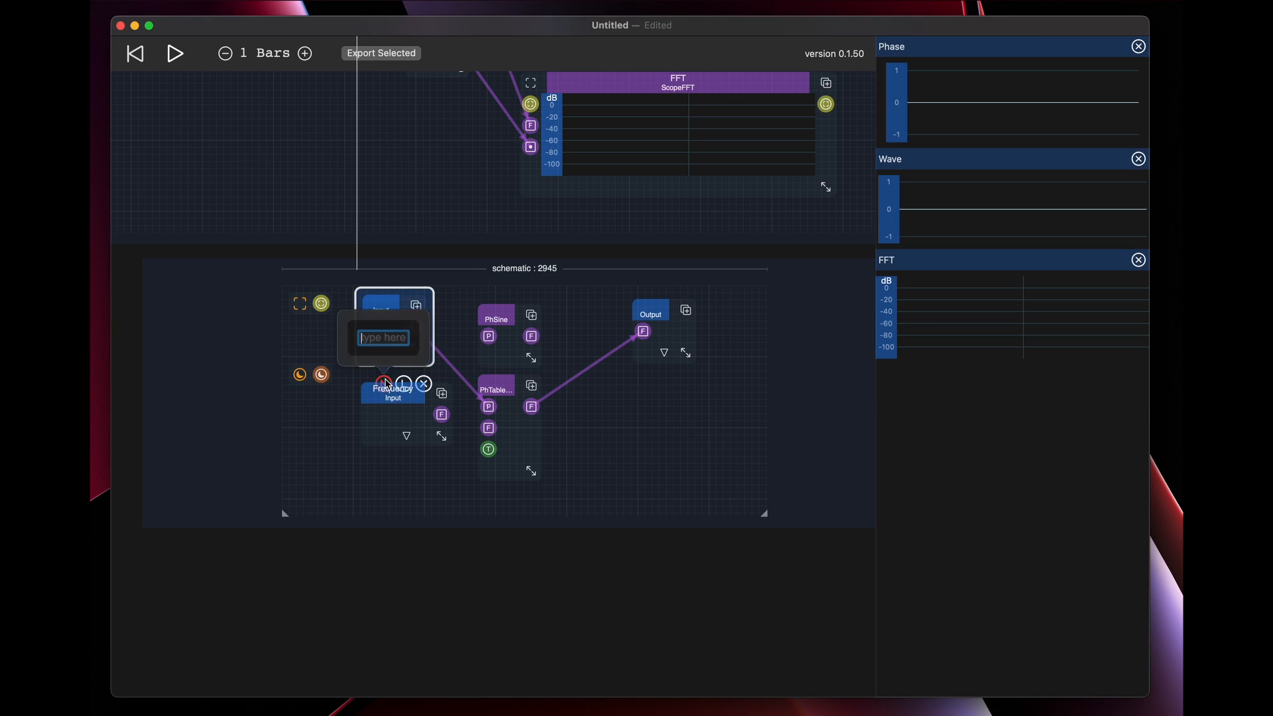
text(Phase)
key(Return)
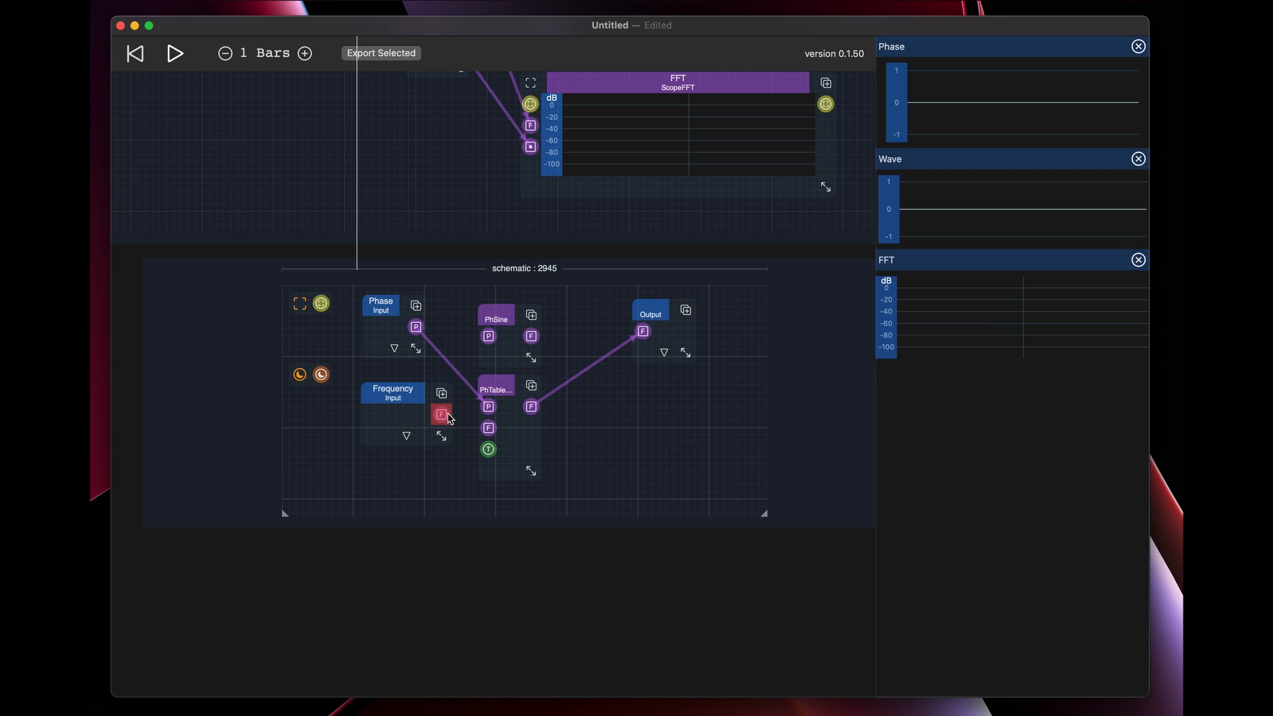
Shift PhTableOsc aside and insert a FreqToNHarmonics primitive between the Frequency input and PhTableOsc's harmonics input
drag(450, 418, 480, 457)
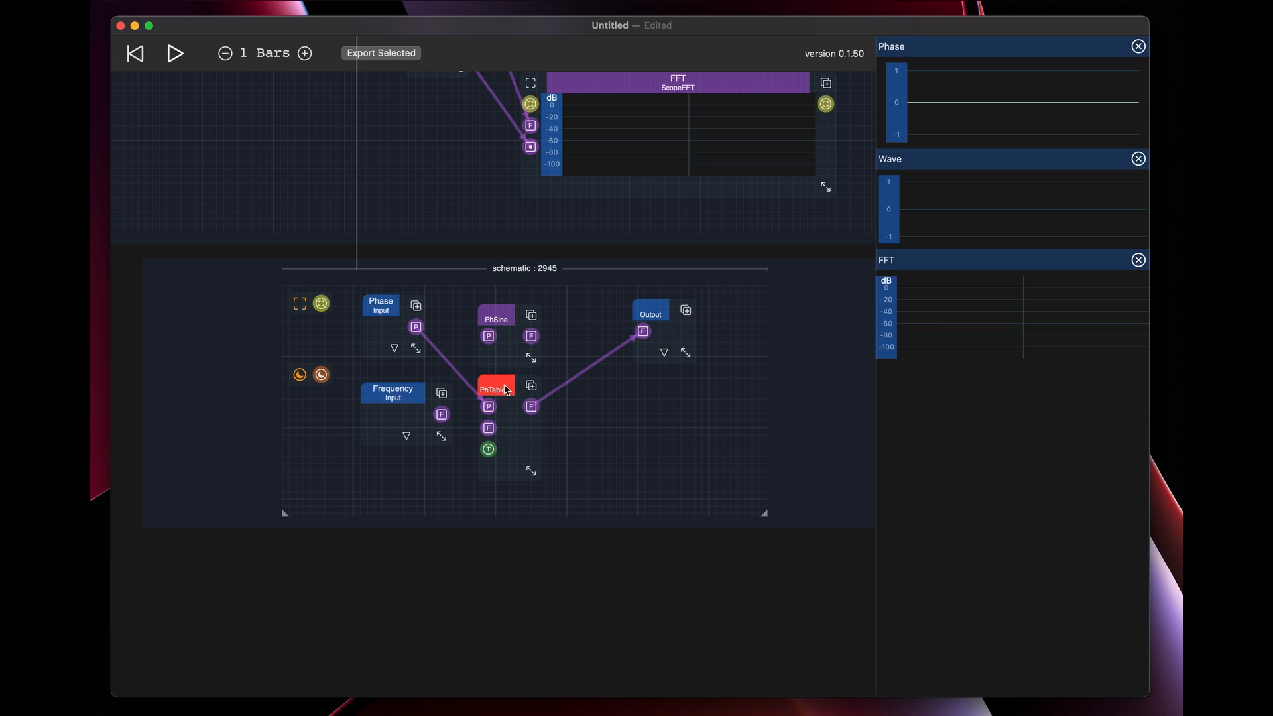
drag(508, 390, 598, 393)
double_click(486, 437)
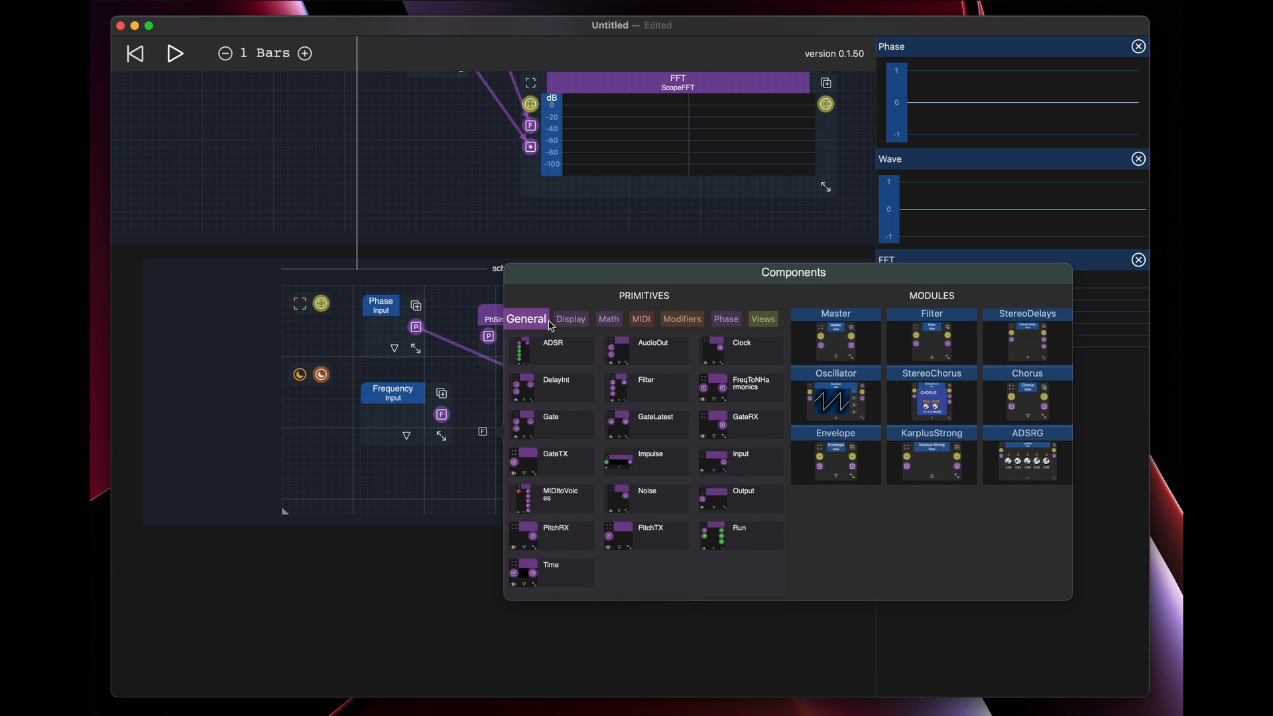
click(736, 400)
mouse_move(442, 414)
mouse_down()
mouse_move(483, 454)
mouse_move(594, 425)
mouse_move(556, 450)
mouse_up()
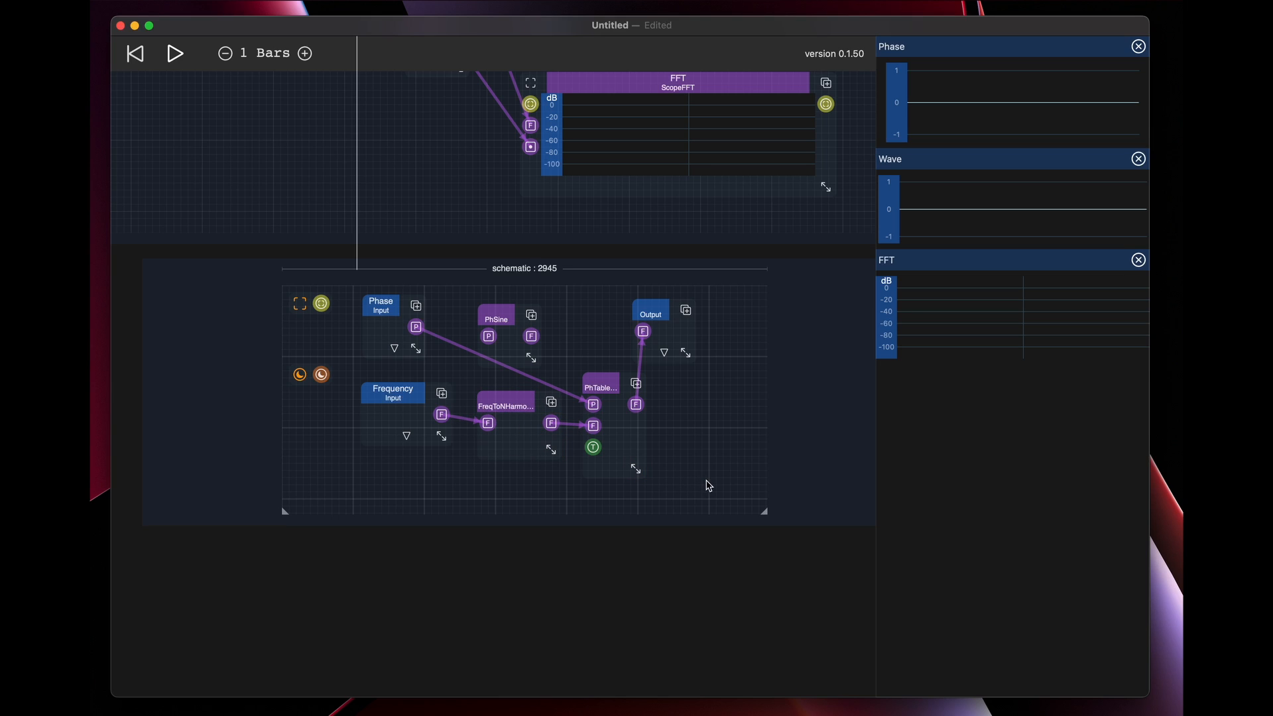
Add a WaveSelector below the Frequency input and enlarge it until its waveform and slots 1 to 4 show
right_click(697, 453)
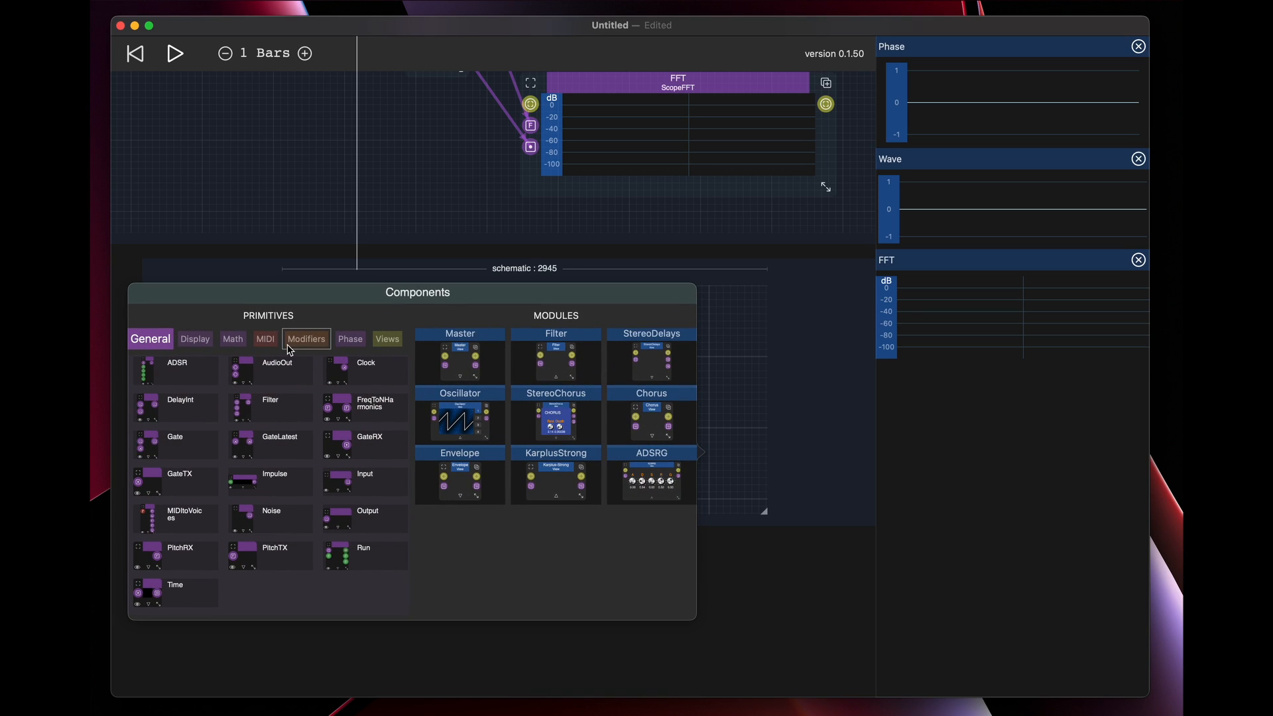
click(351, 338)
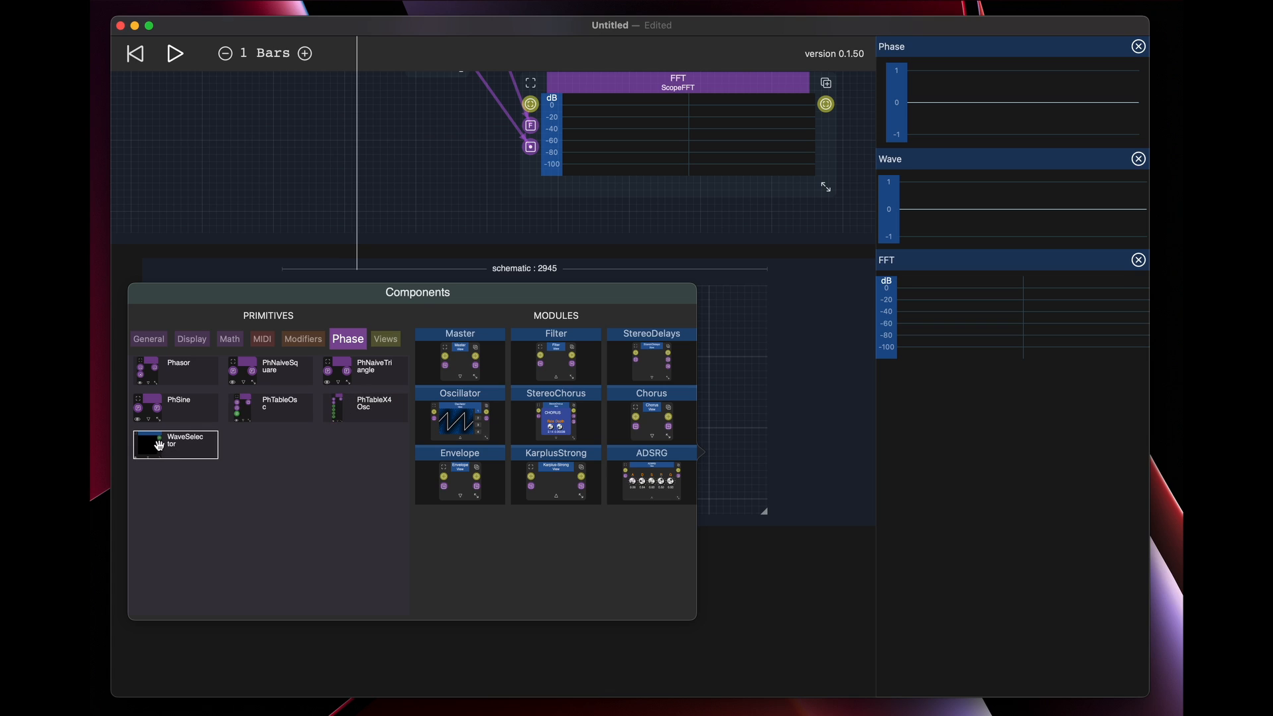
drag(691, 458, 331, 487)
drag(386, 611, 521, 620)
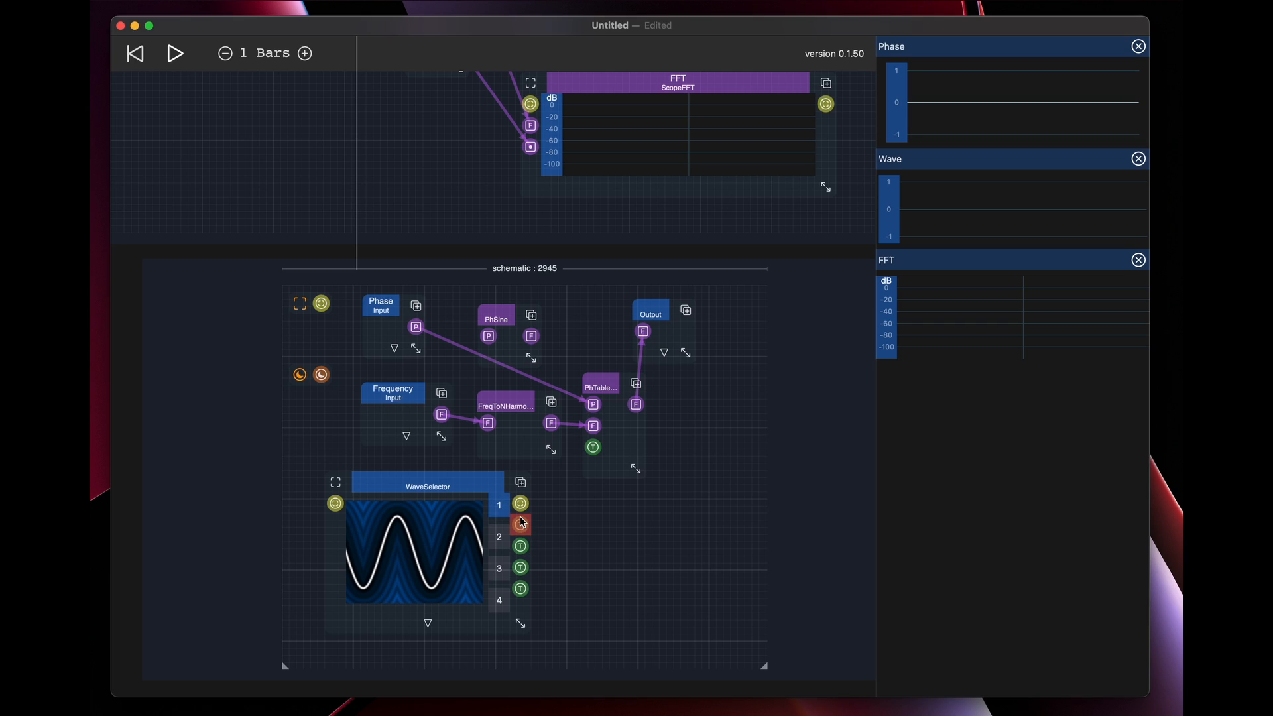
Connect WaveSelector's first table output to PhTableOsc's table input and choose the sawtooth wave for slot 1
drag(521, 522, 593, 447)
click(428, 526)
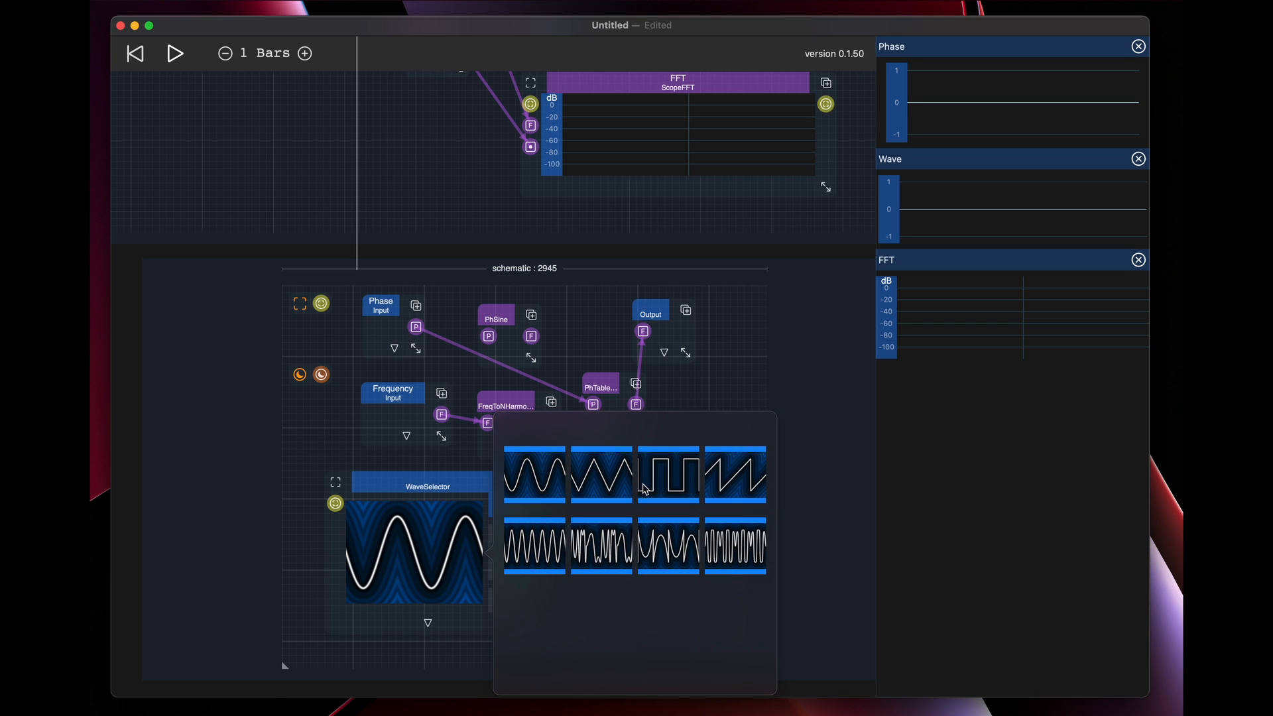
click(730, 486)
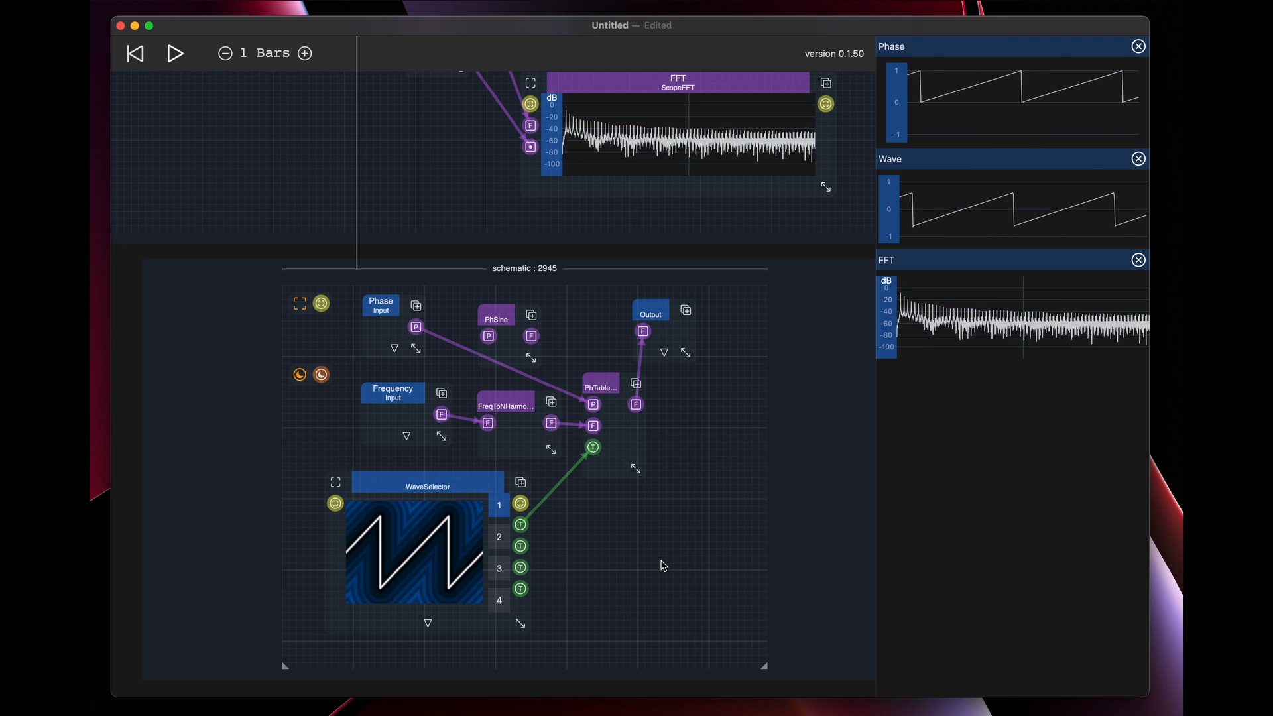
key(super+space)
text(§)
key(Escape)
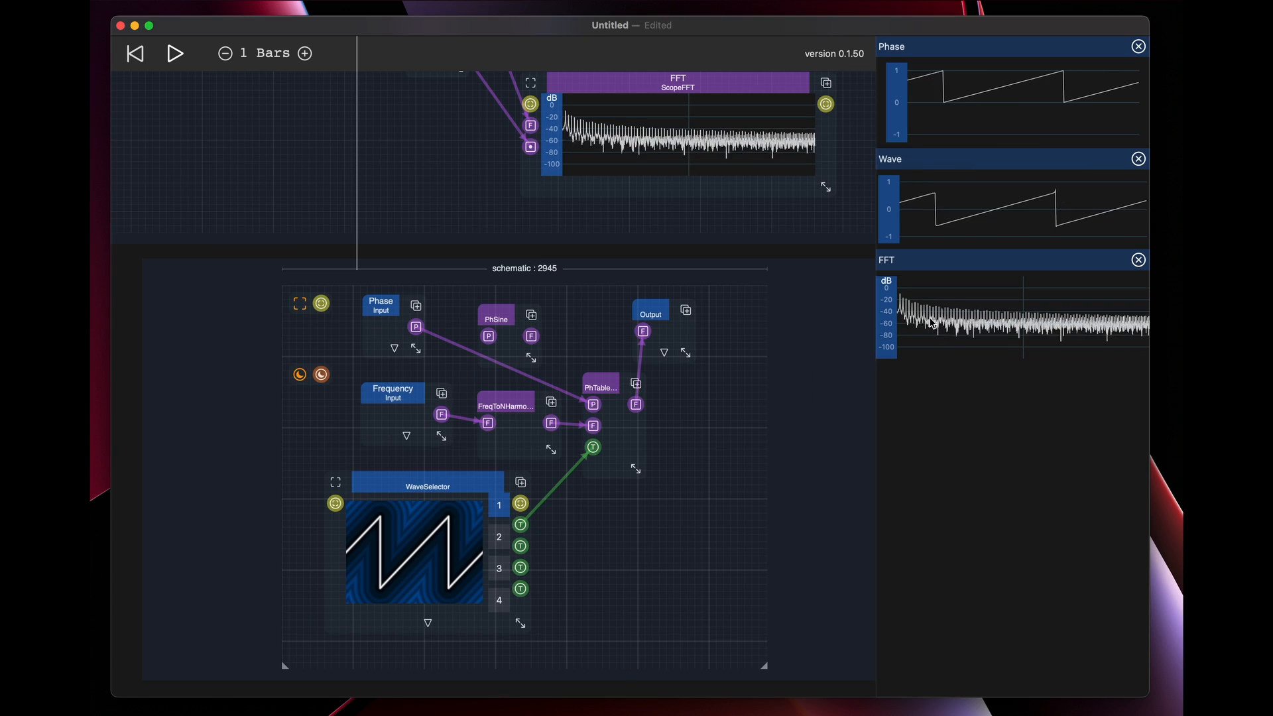
Connect the freq output of MIDItoVoices to the View module's second input, in the upper schematic
drag(457, 165, 515, 539)
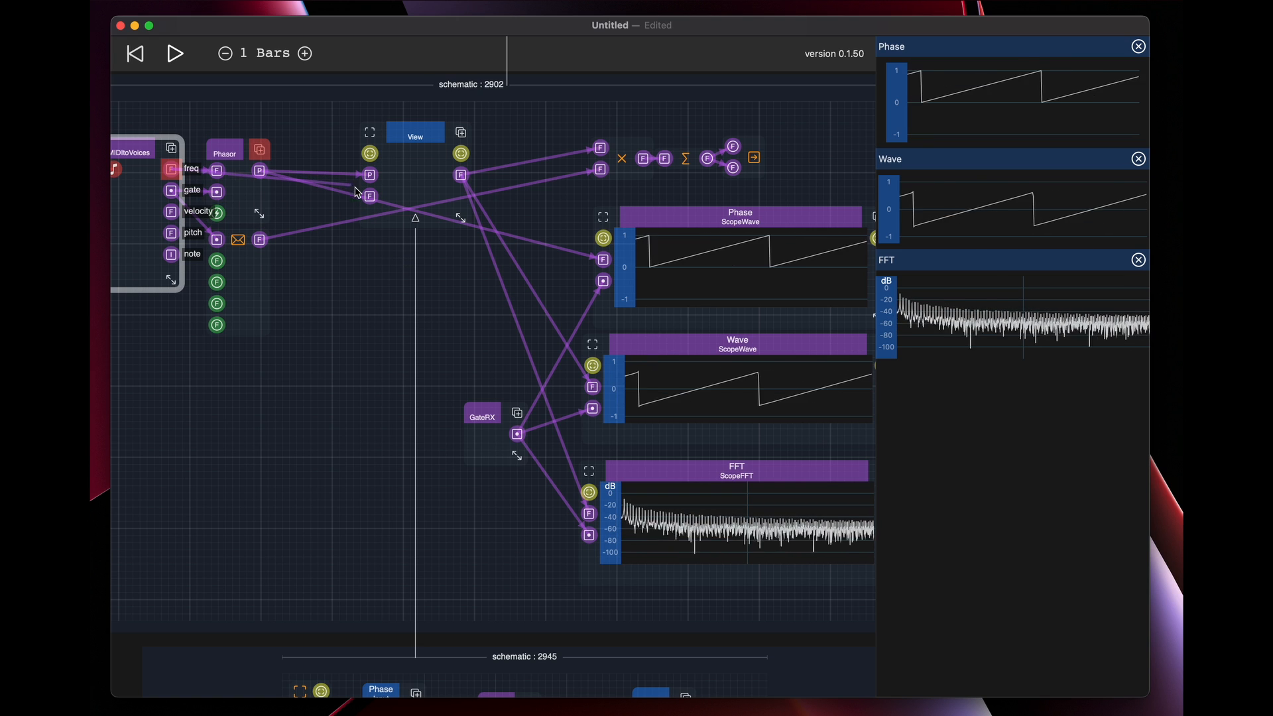
drag(356, 192, 370, 196)
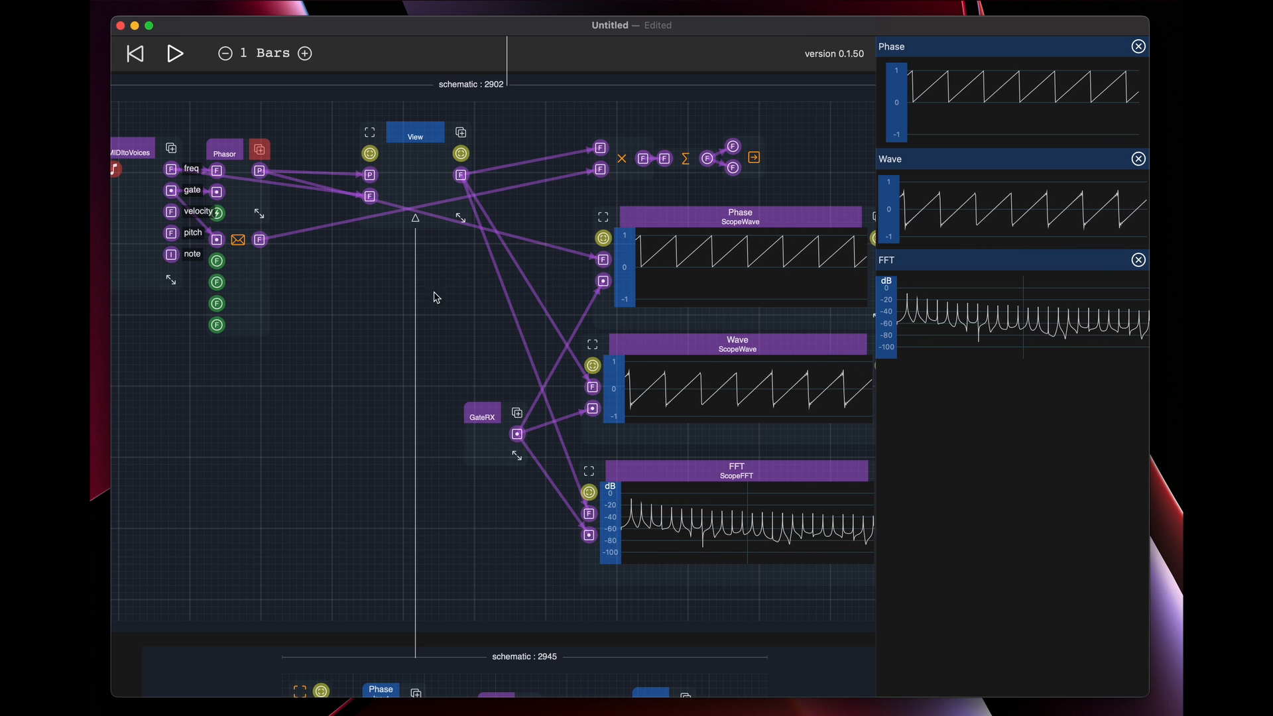
Widen PhTableOsc to fit its full name and place a duplicate of it directly below
scroll(382, 168, down, 6)
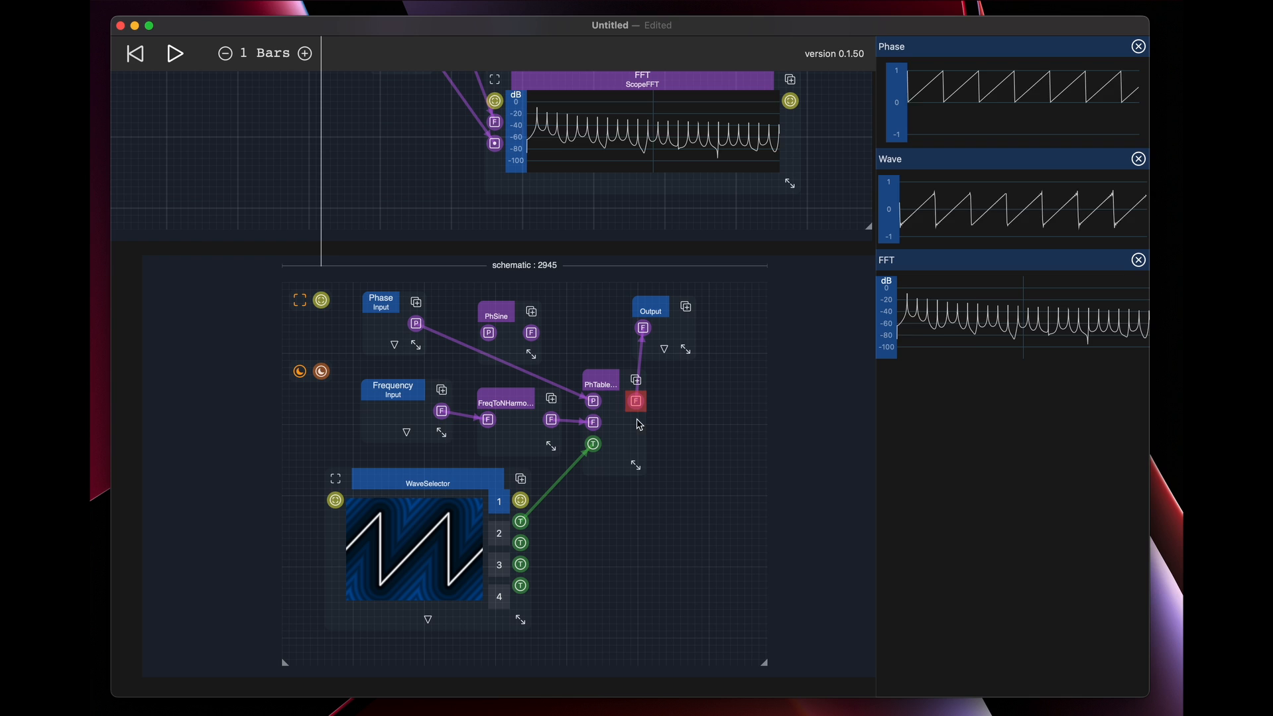
drag(637, 466, 675, 465)
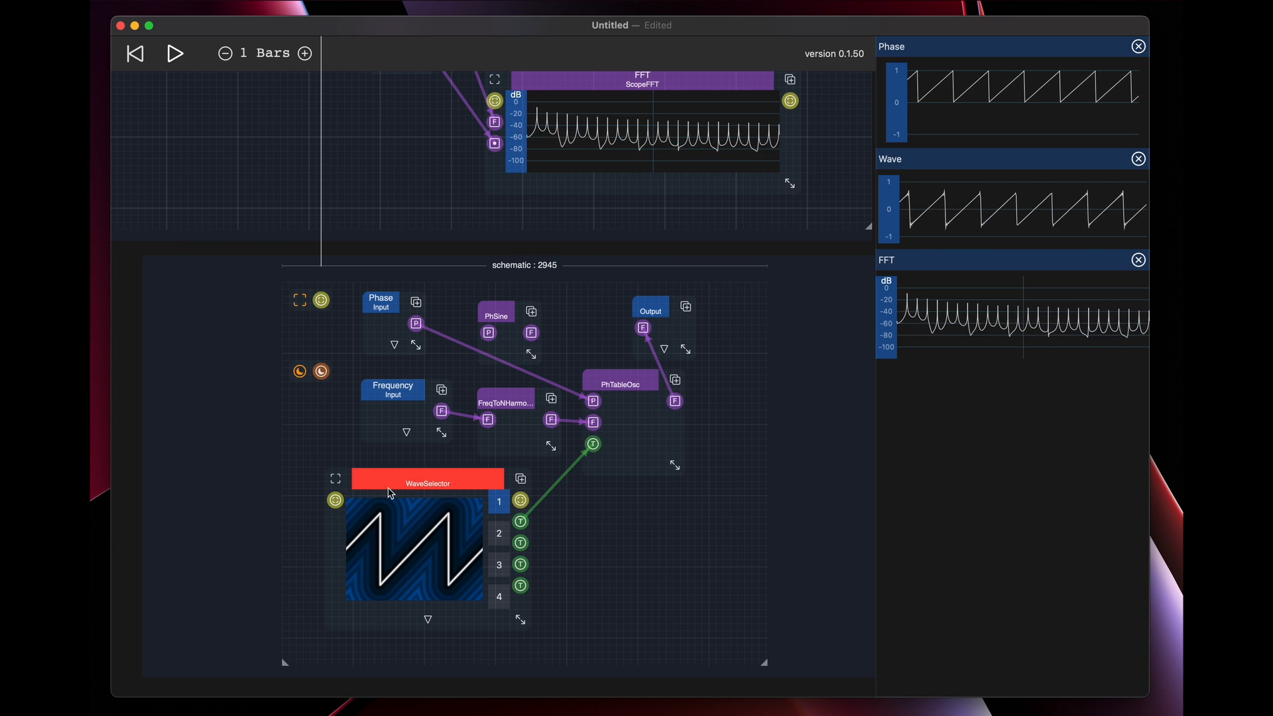
click(430, 485)
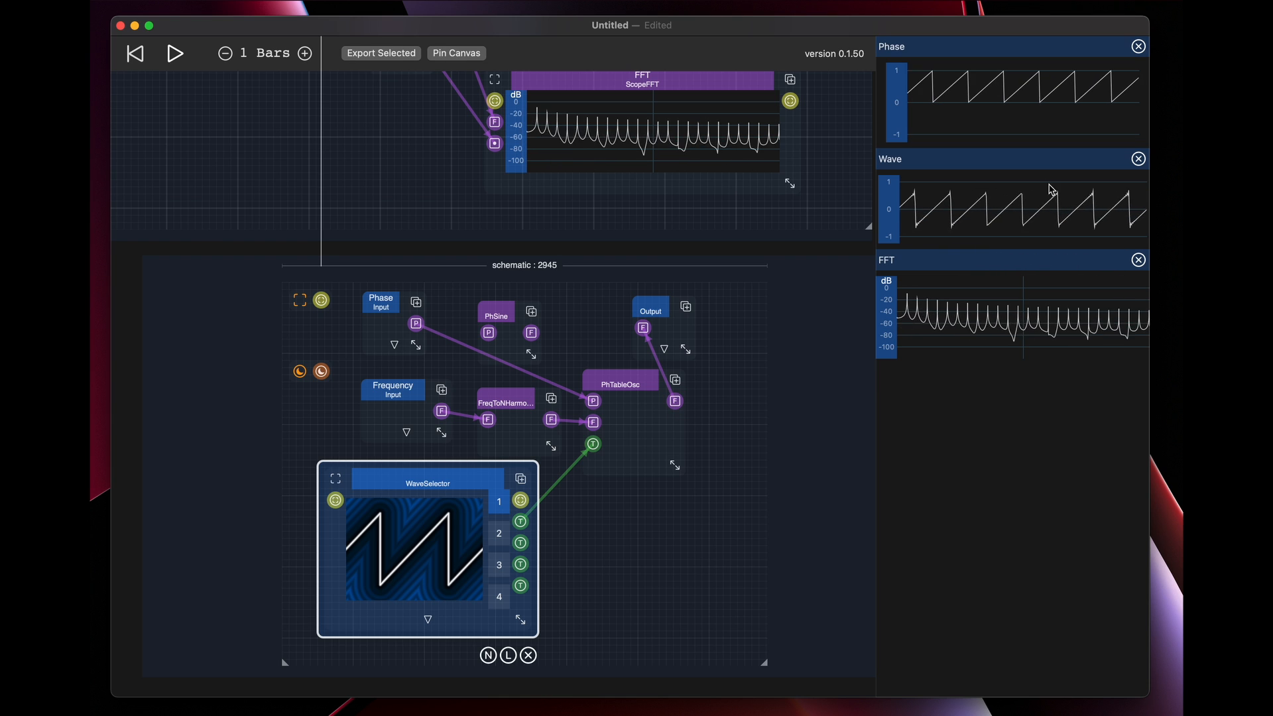
drag(683, 385, 638, 586)
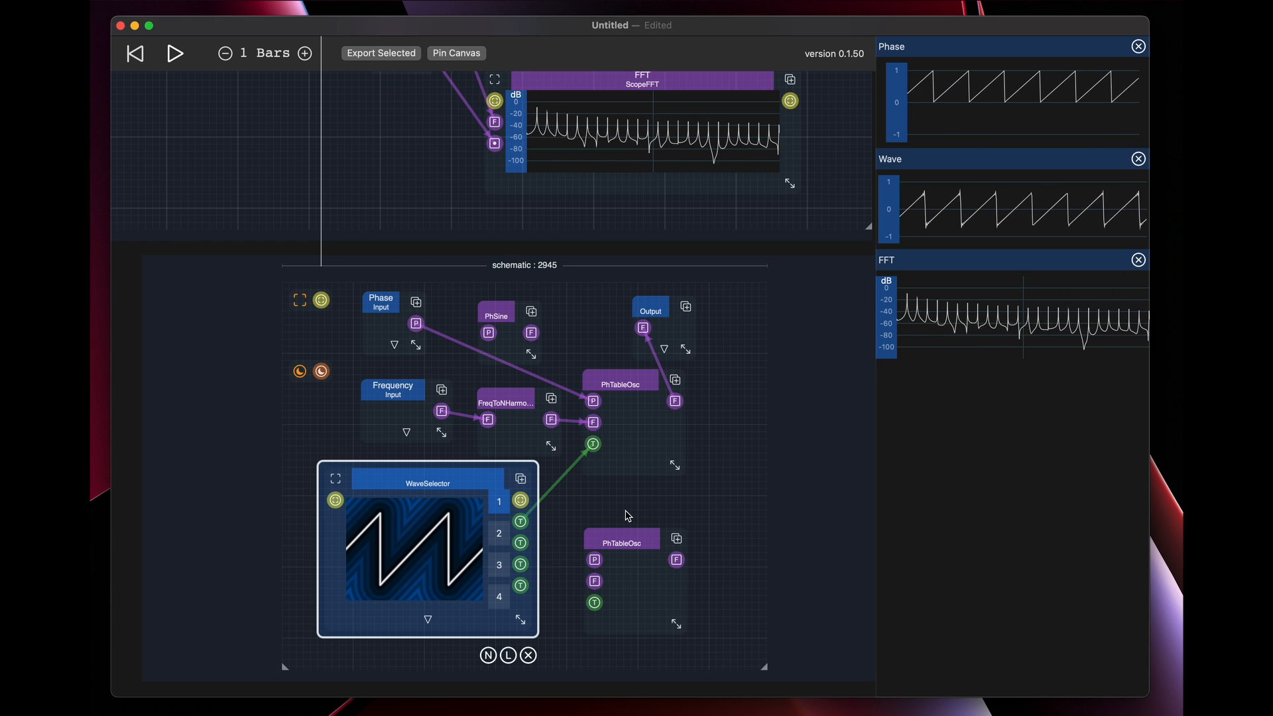
Connect FreqToNHarmonics' output and the Phase input to the matching inputs of the lower PhTableOsc
drag(629, 516, 610, 479)
drag(532, 383, 574, 544)
mouse_move(617, 503)
mouse_down()
mouse_move(660, 504)
mouse_move(605, 493)
mouse_up()
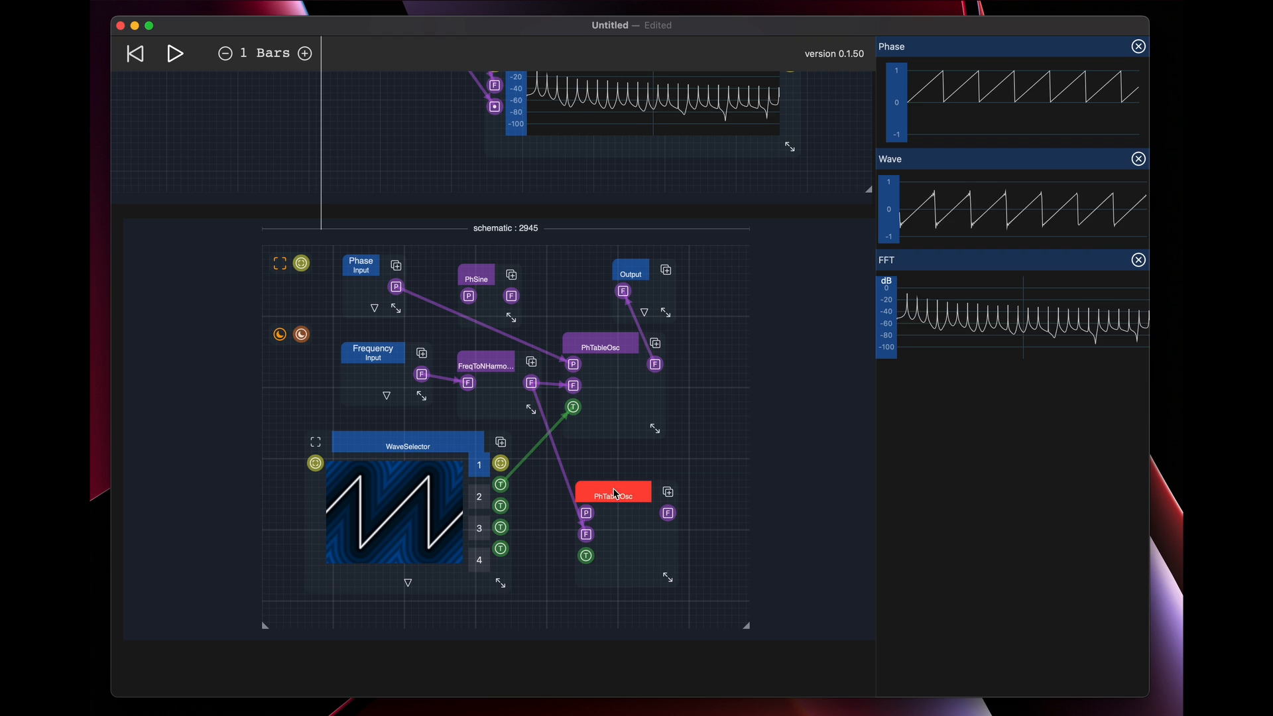
drag(396, 286, 612, 493)
Add a Mult primitive beside the lower PhTableOsc and feed its first input from that oscillator's output
click(683, 497)
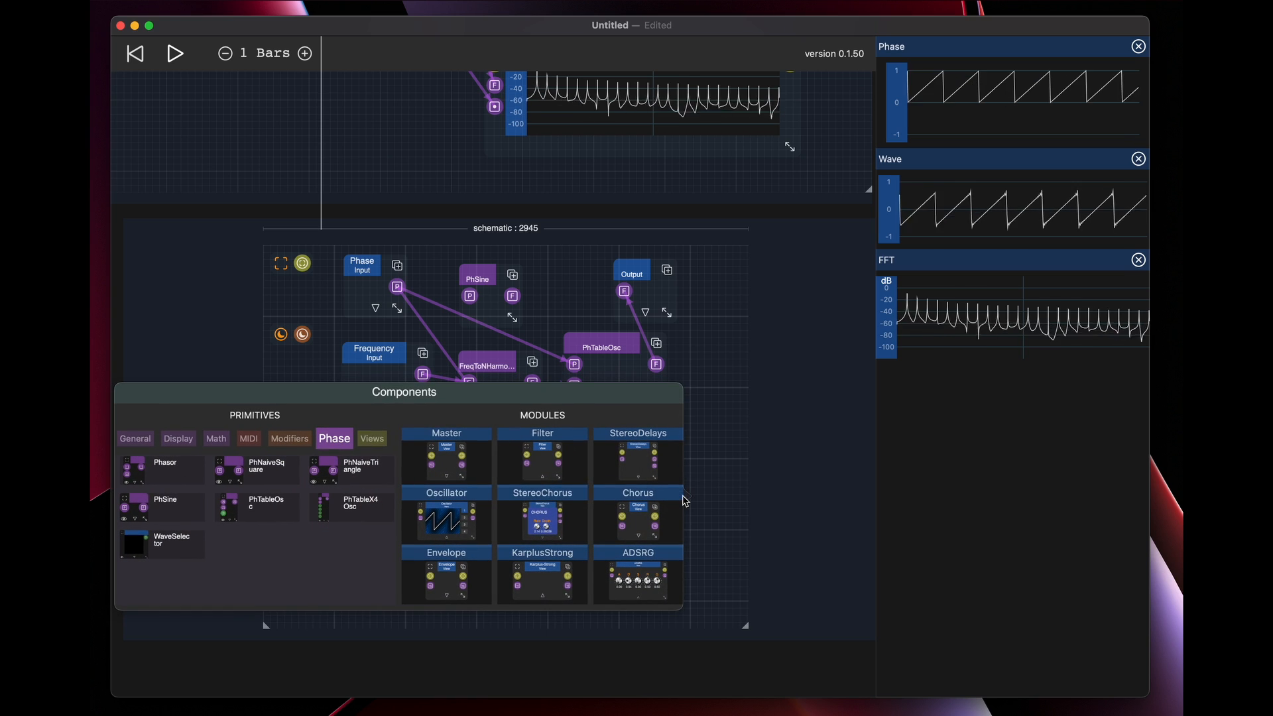
click(215, 439)
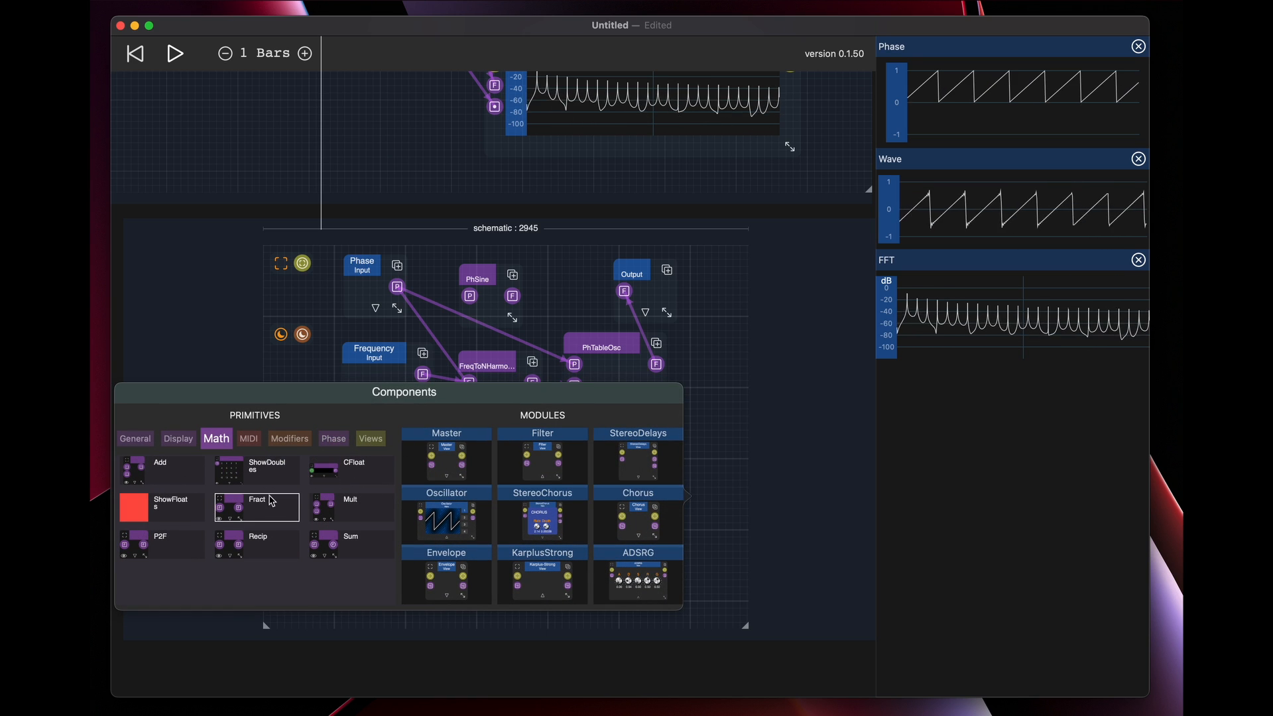
click(352, 508)
drag(615, 513, 654, 517)
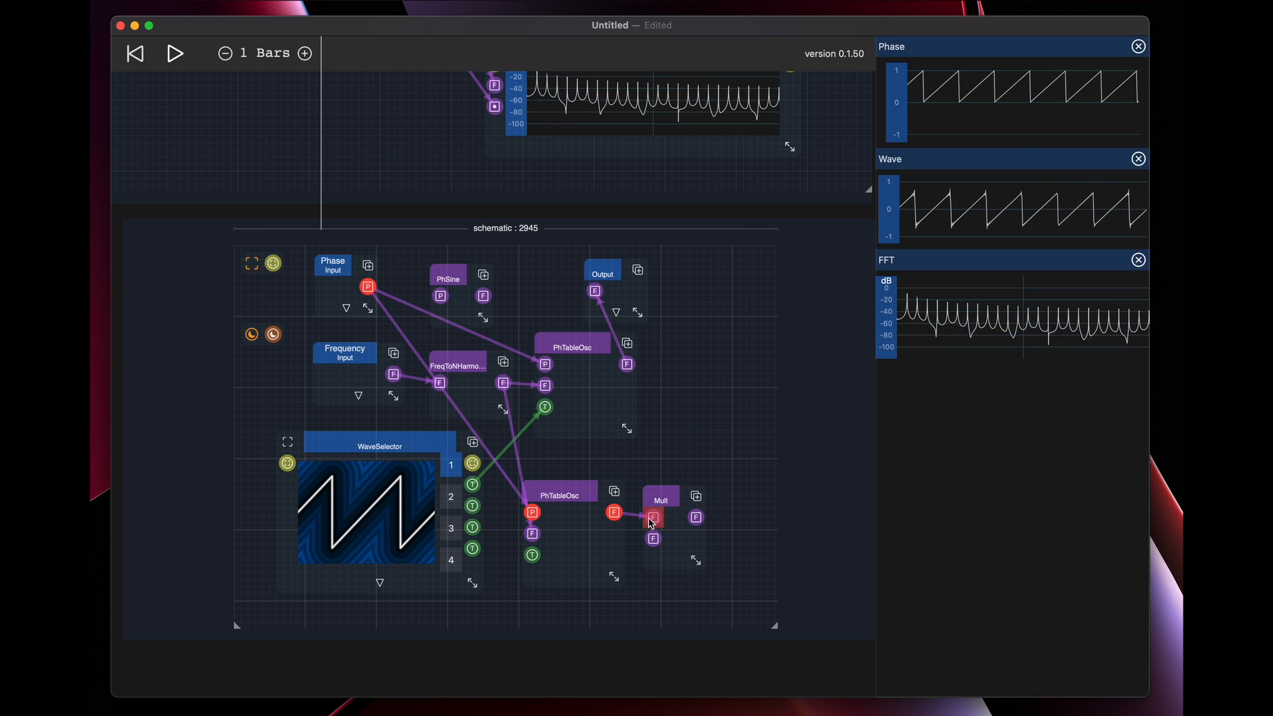
Add a CFloat below Mult, widen it to show its value field, and adjust the positions of both modules
scroll(648, 536, down, 3)
click(642, 541)
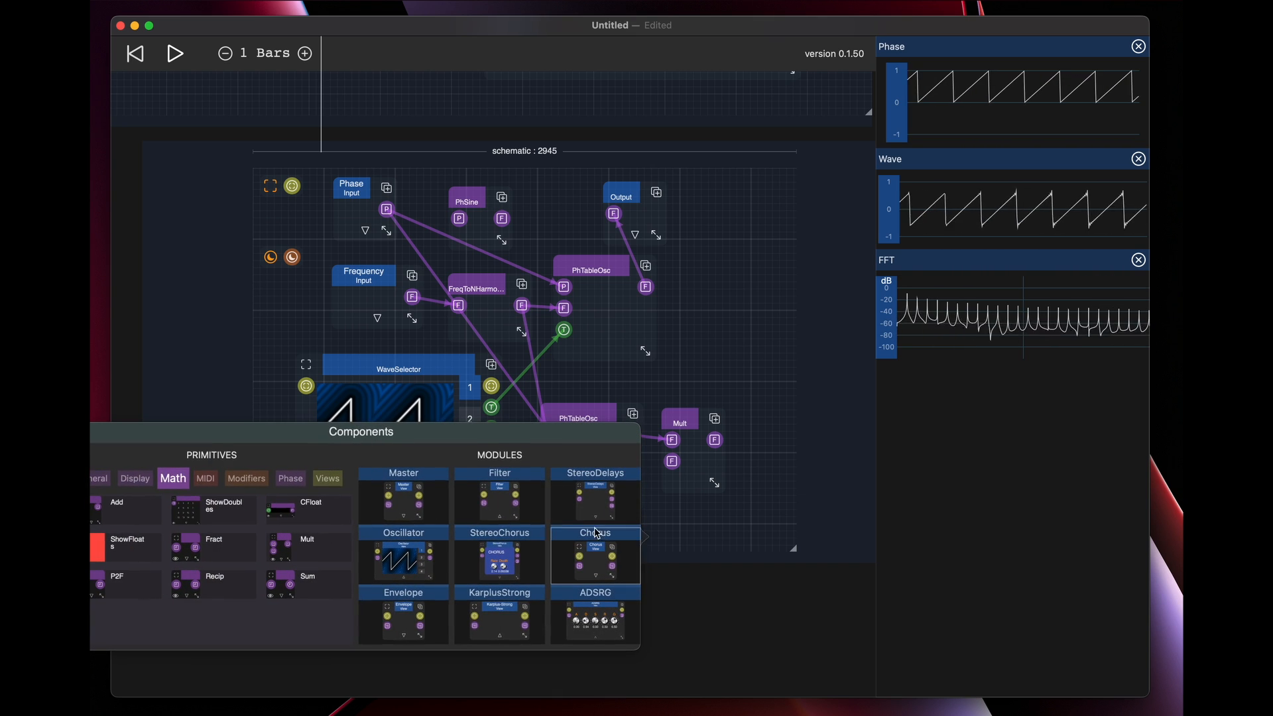
click(238, 489)
click(302, 521)
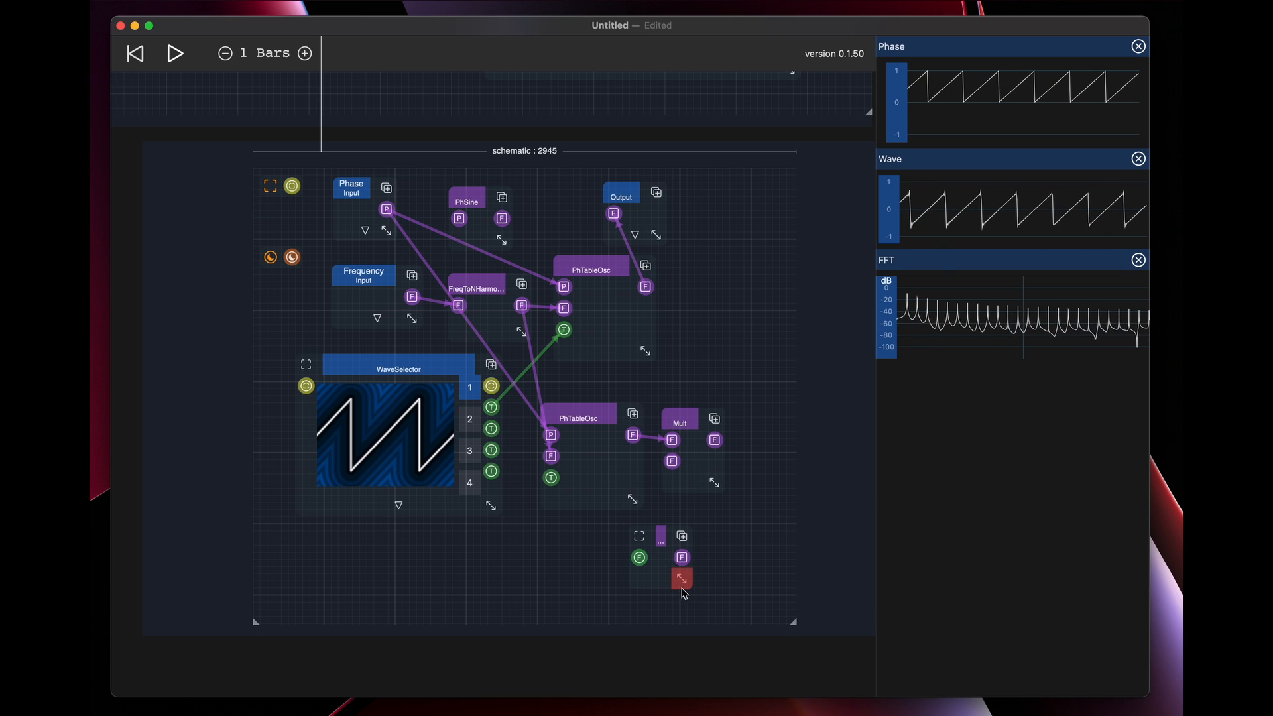
drag(682, 579, 715, 579)
drag(680, 423, 690, 414)
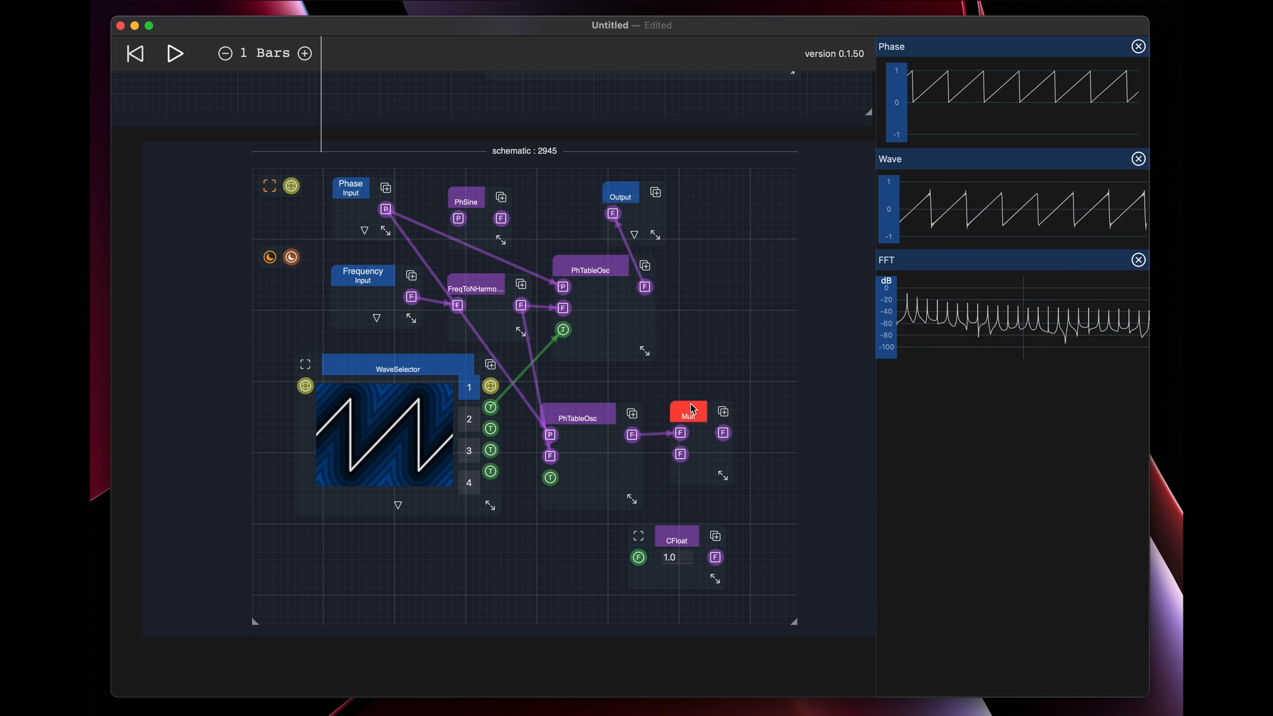
drag(671, 556, 630, 561)
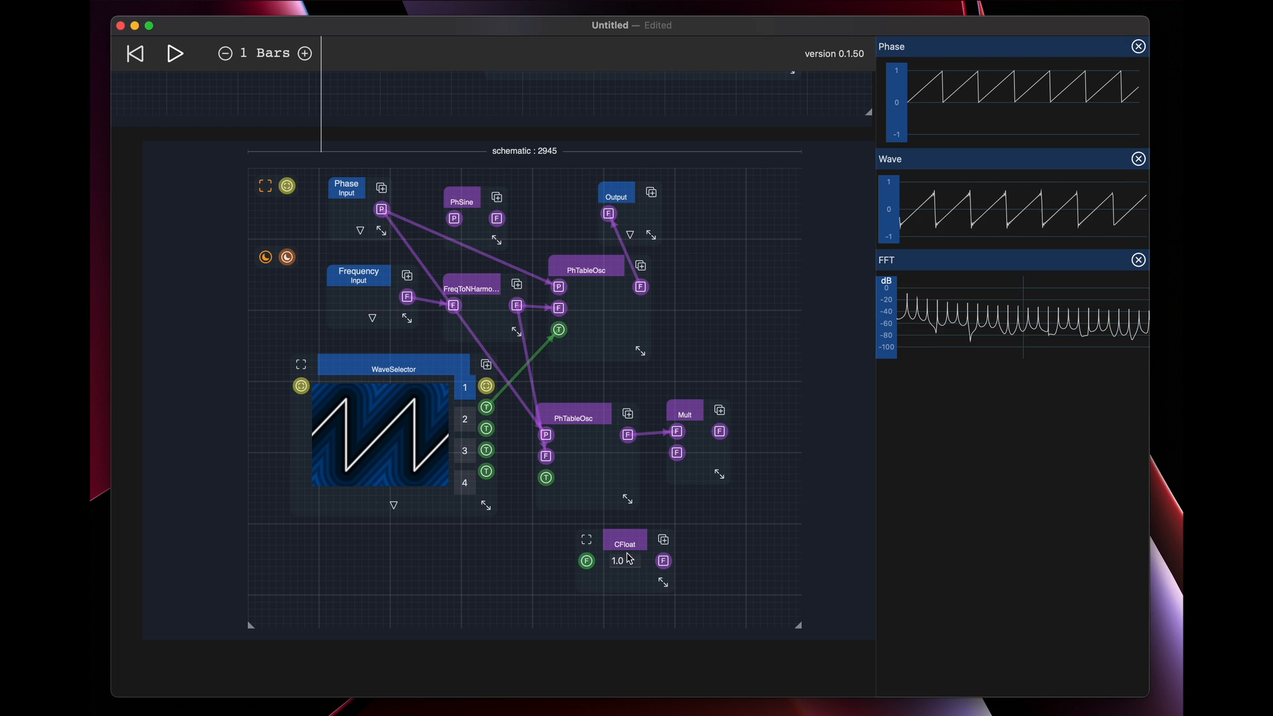
Set CFloat to -1 and connect it to Mult's second input
click(631, 560)
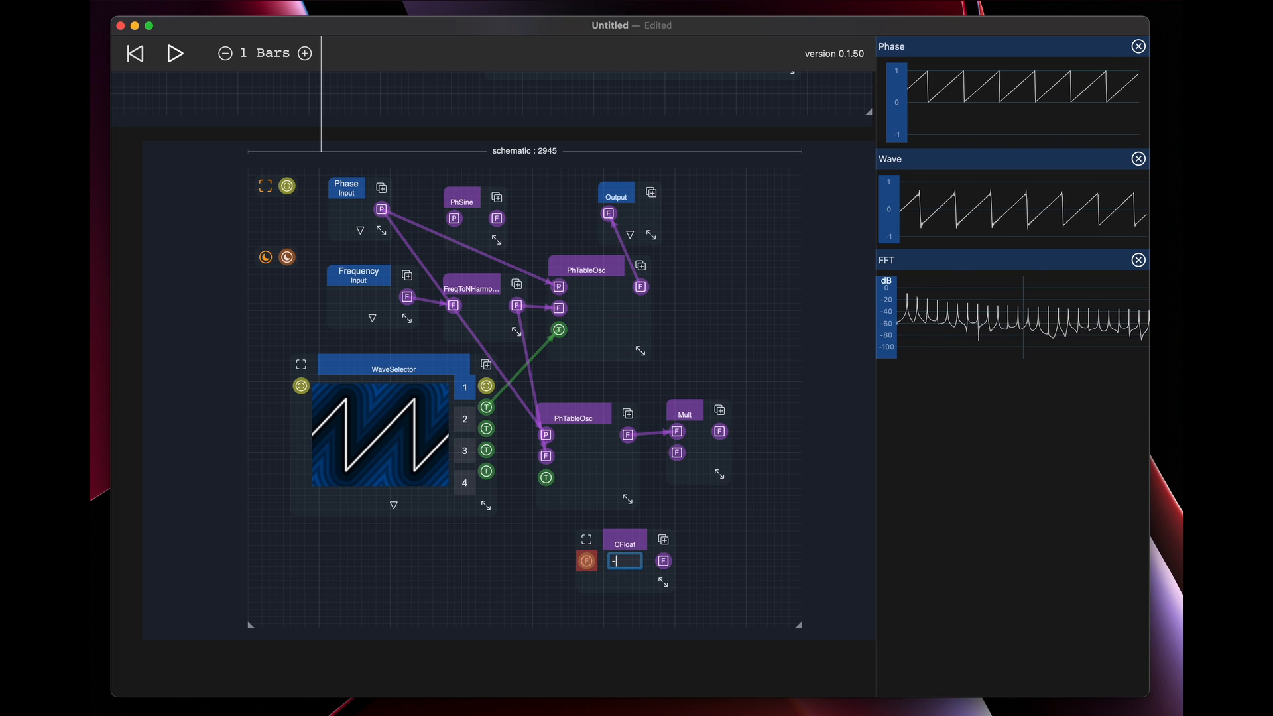
click(679, 515)
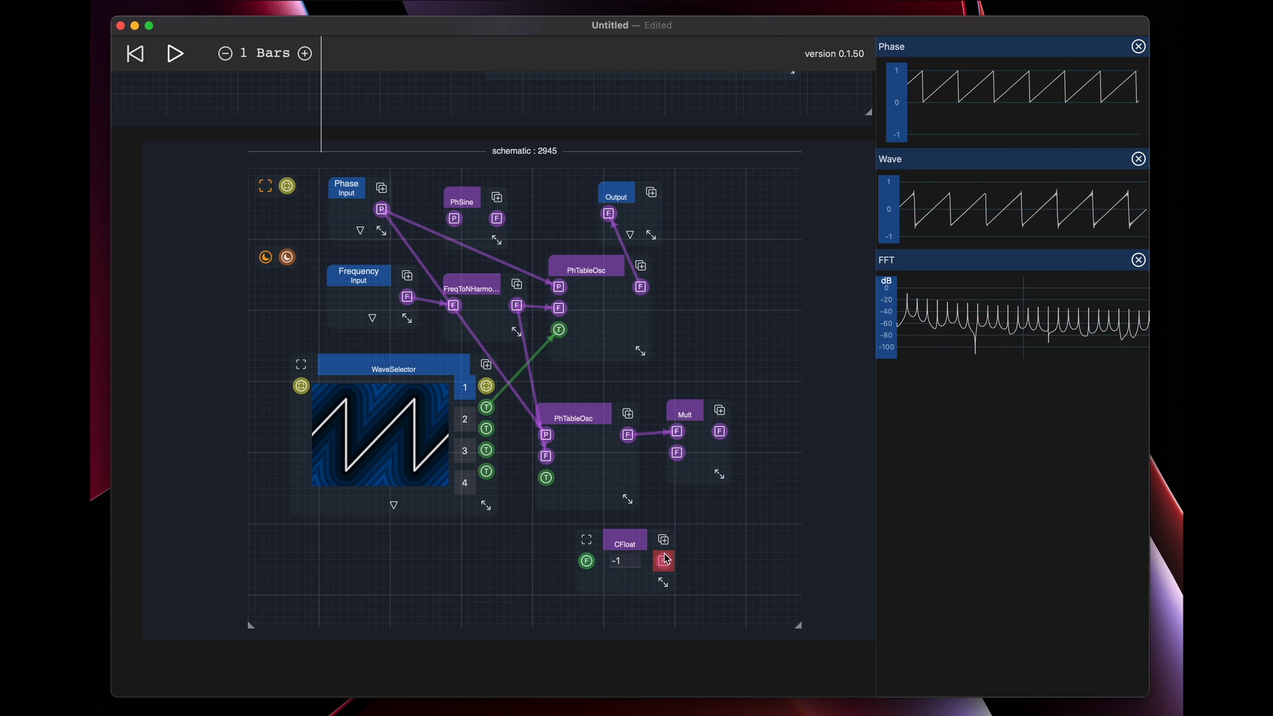
drag(664, 557, 676, 456)
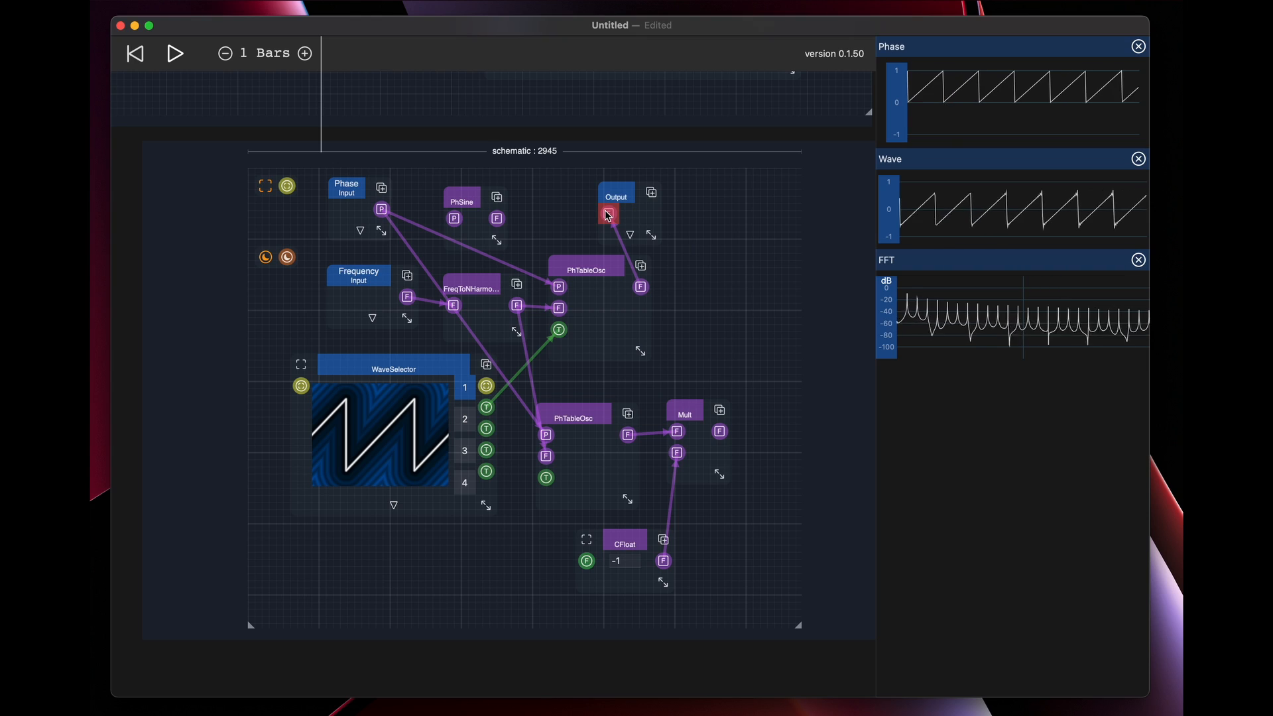
Feed Output from Mult instead of the upper PhTableOsc, and connect WaveSelector's first table output to the lower PhTableOsc
drag(608, 215, 581, 219)
drag(719, 434, 608, 213)
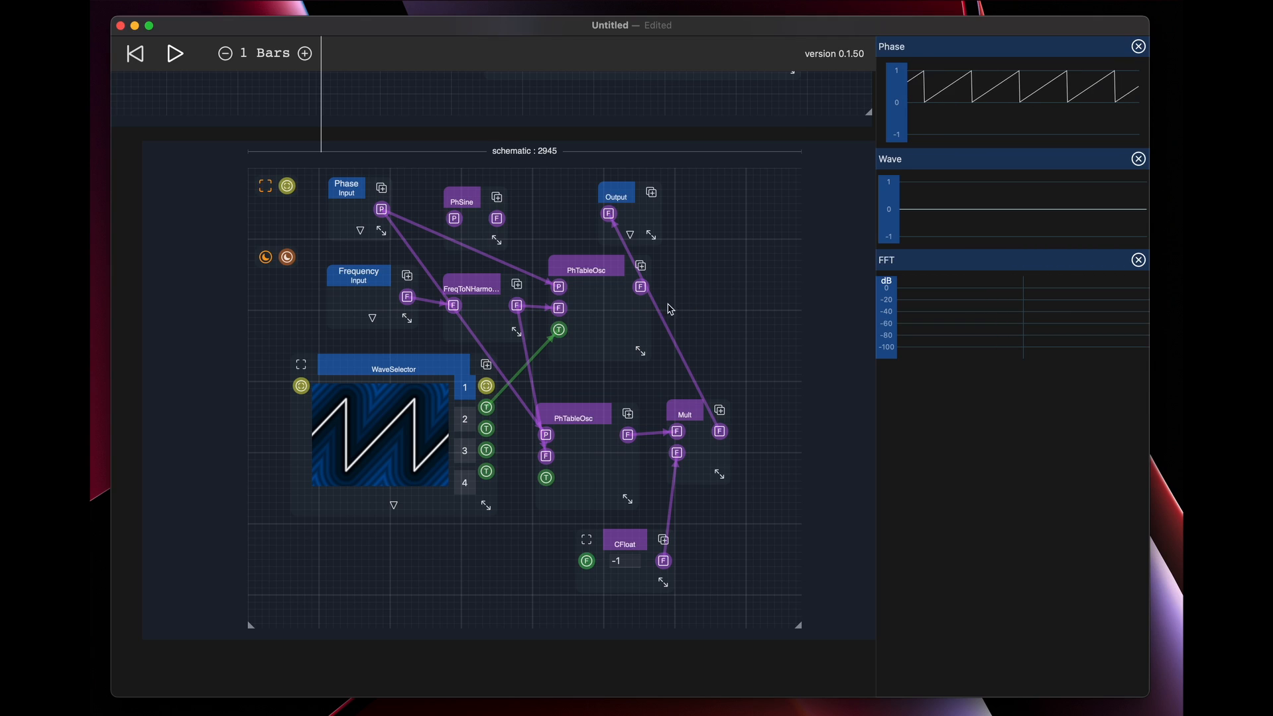
drag(486, 407, 547, 477)
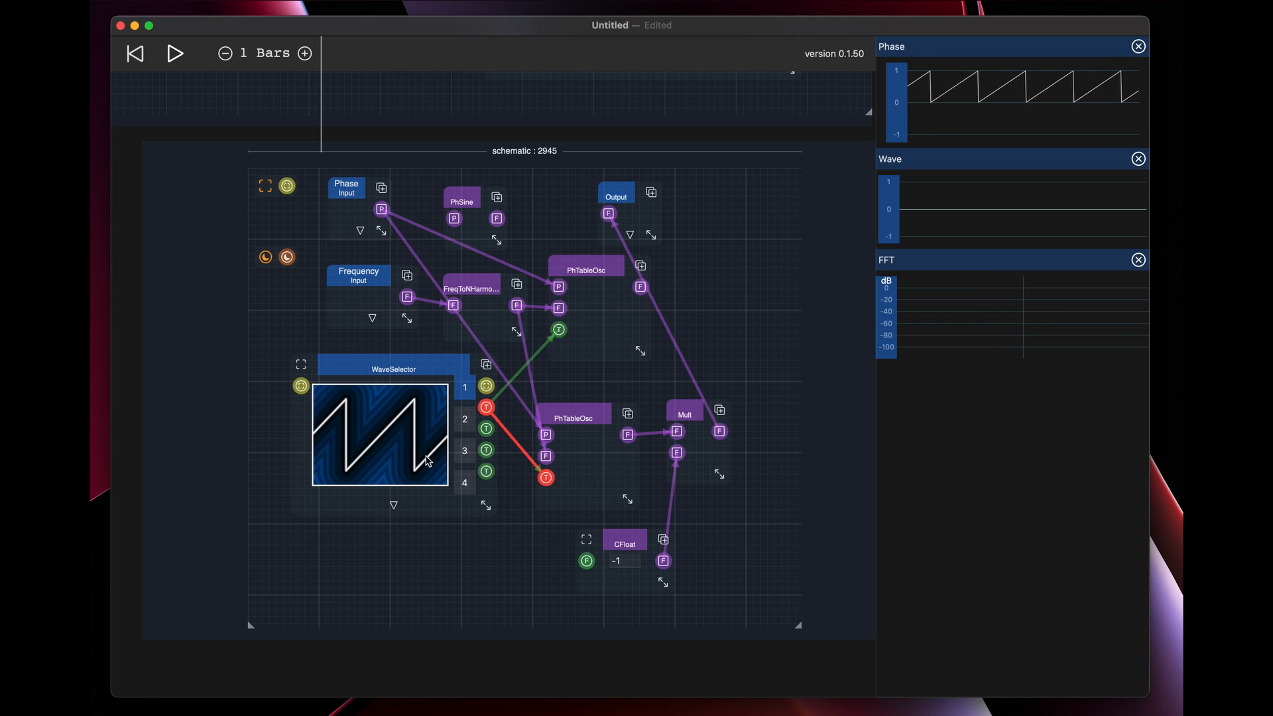
click(464, 419)
click(468, 388)
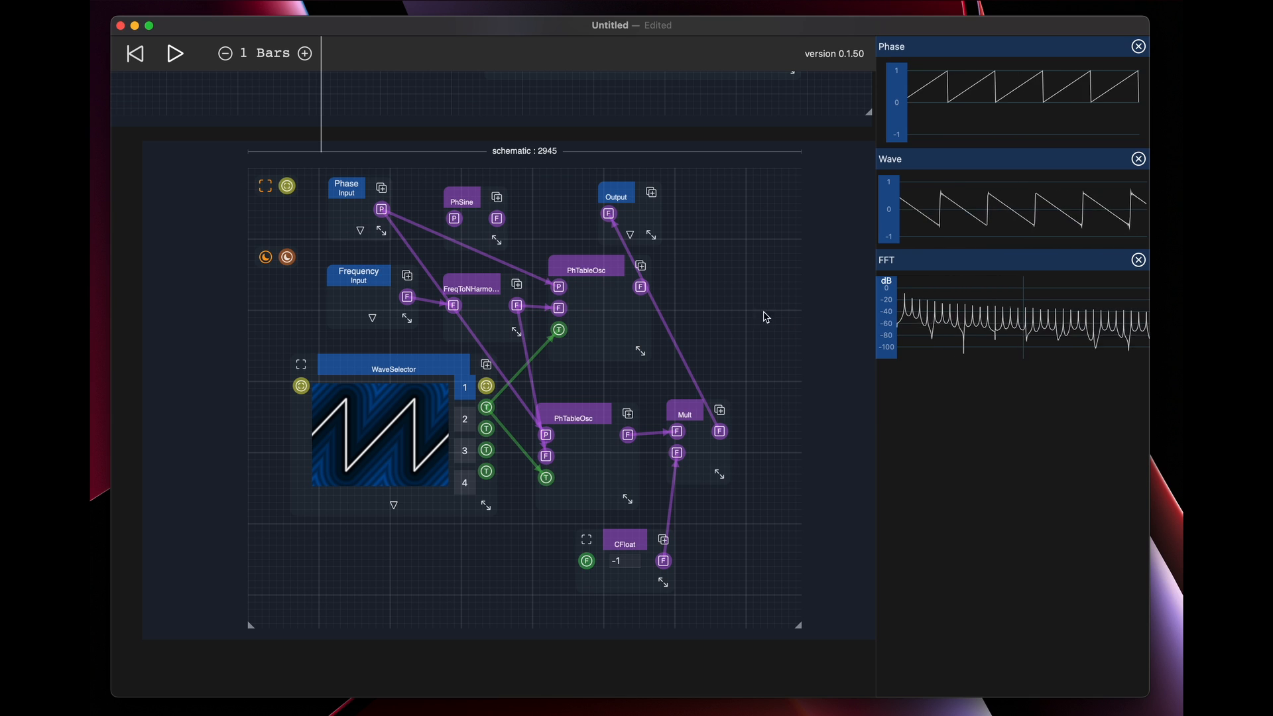
Make room beside Mult and insert an Add that sums the upper PhTableOsc and Mult into Output
drag(622, 195, 741, 216)
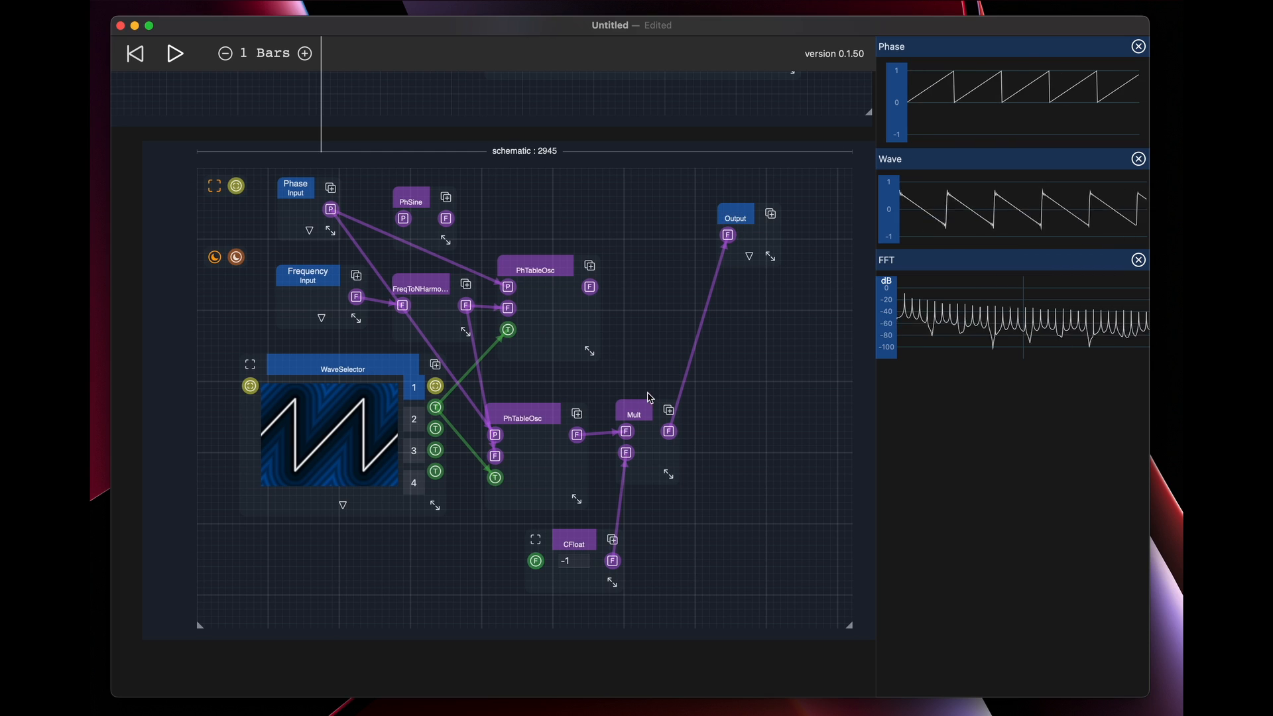
mouse_move(650, 406)
mouse_down()
mouse_move(736, 414)
mouse_move(639, 419)
mouse_up()
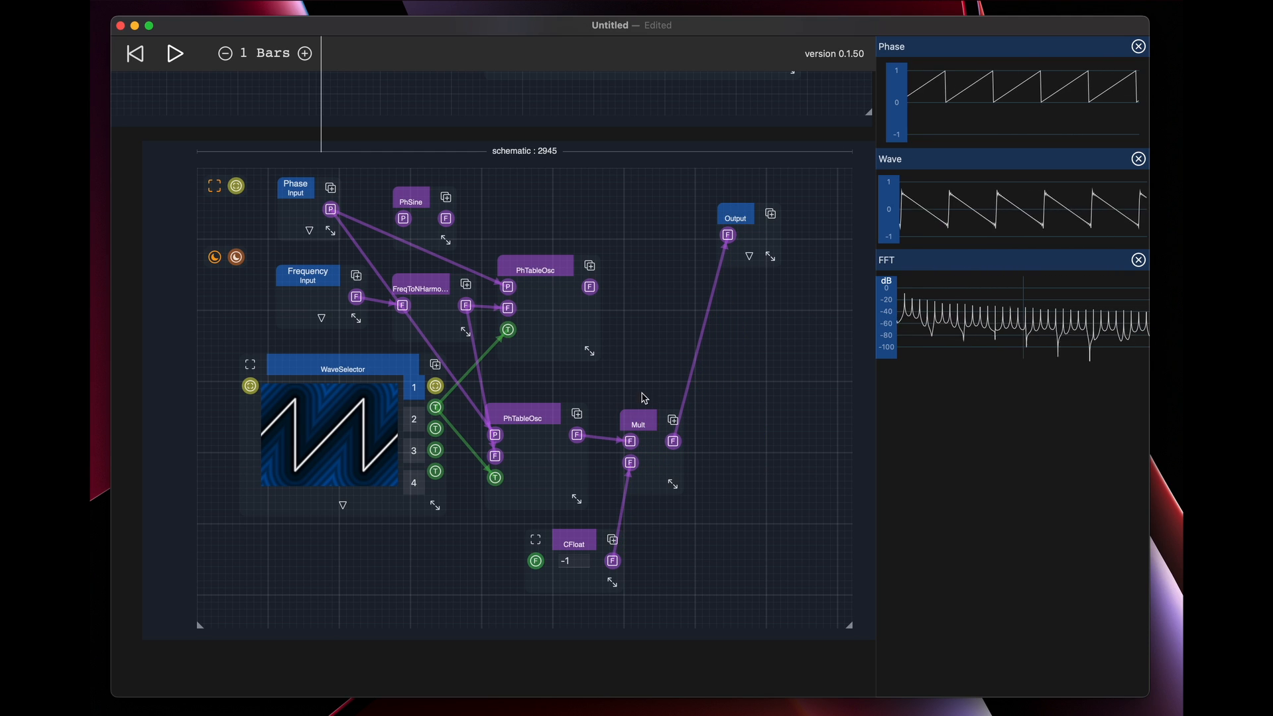
right_click(734, 374)
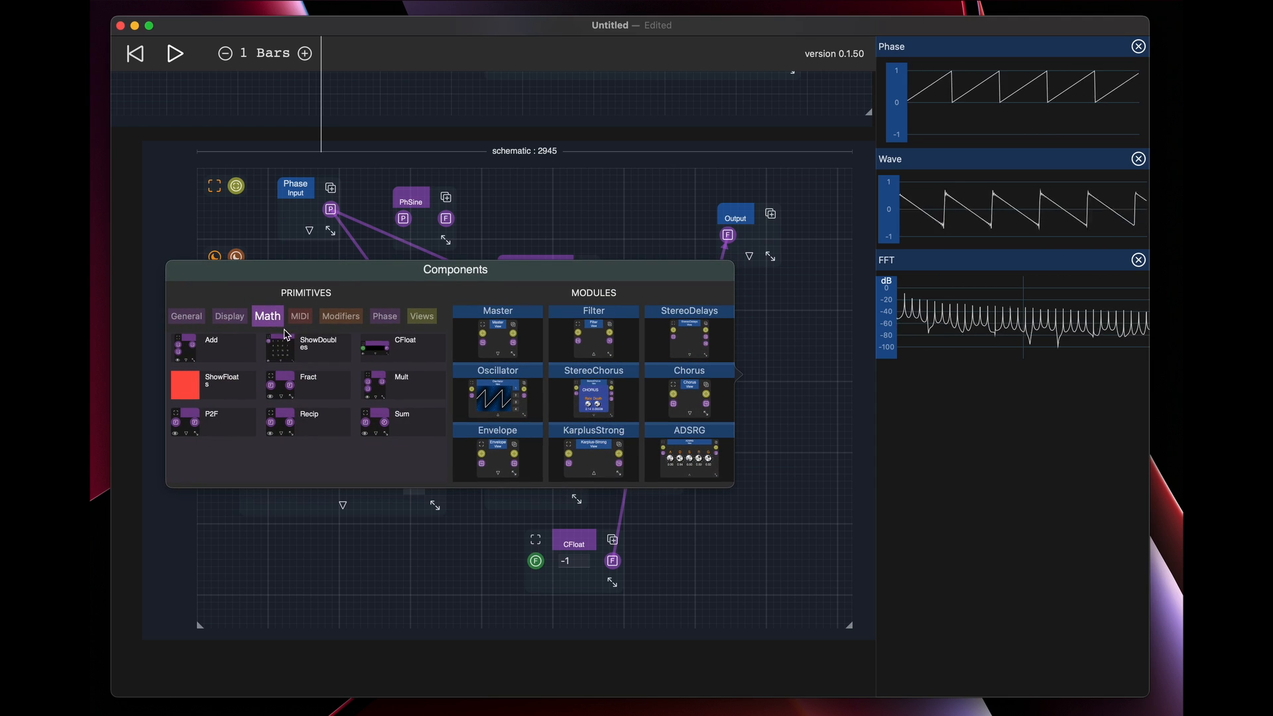
click(234, 353)
drag(725, 237, 731, 417)
drag(588, 286, 727, 237)
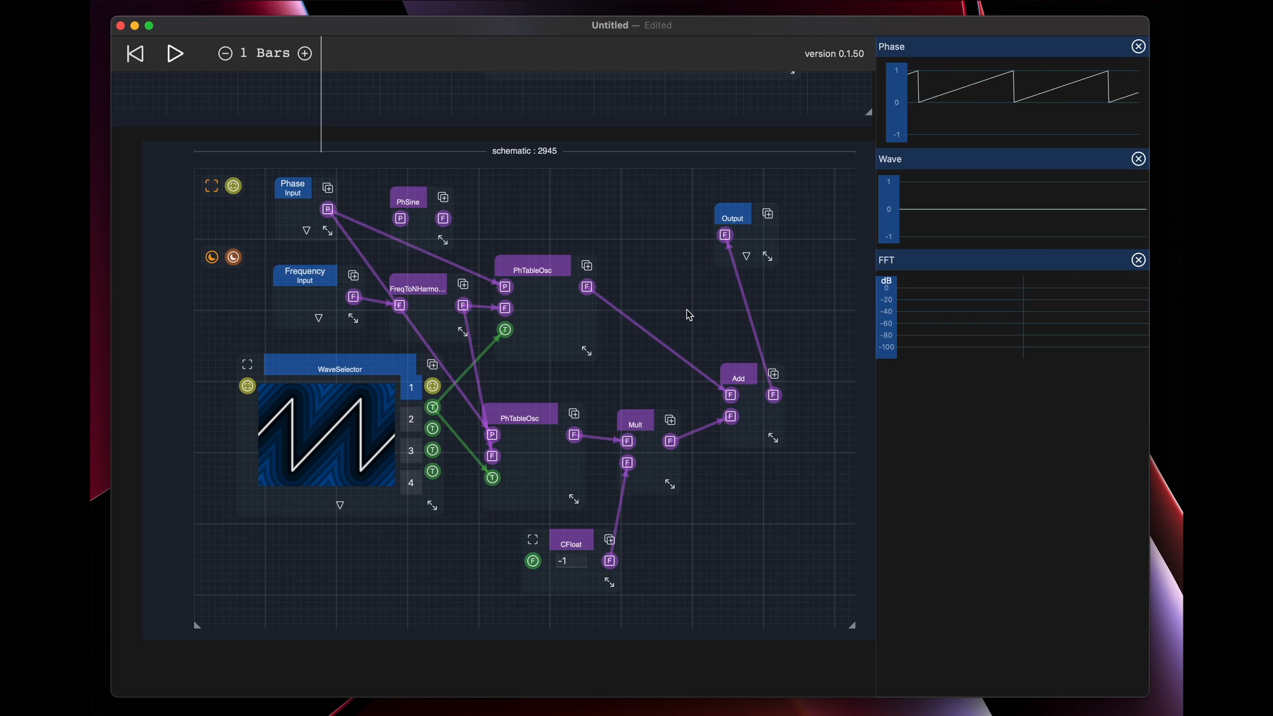
Move the lower PhTableOsc slightly up and closer to Mult
key(super+s)
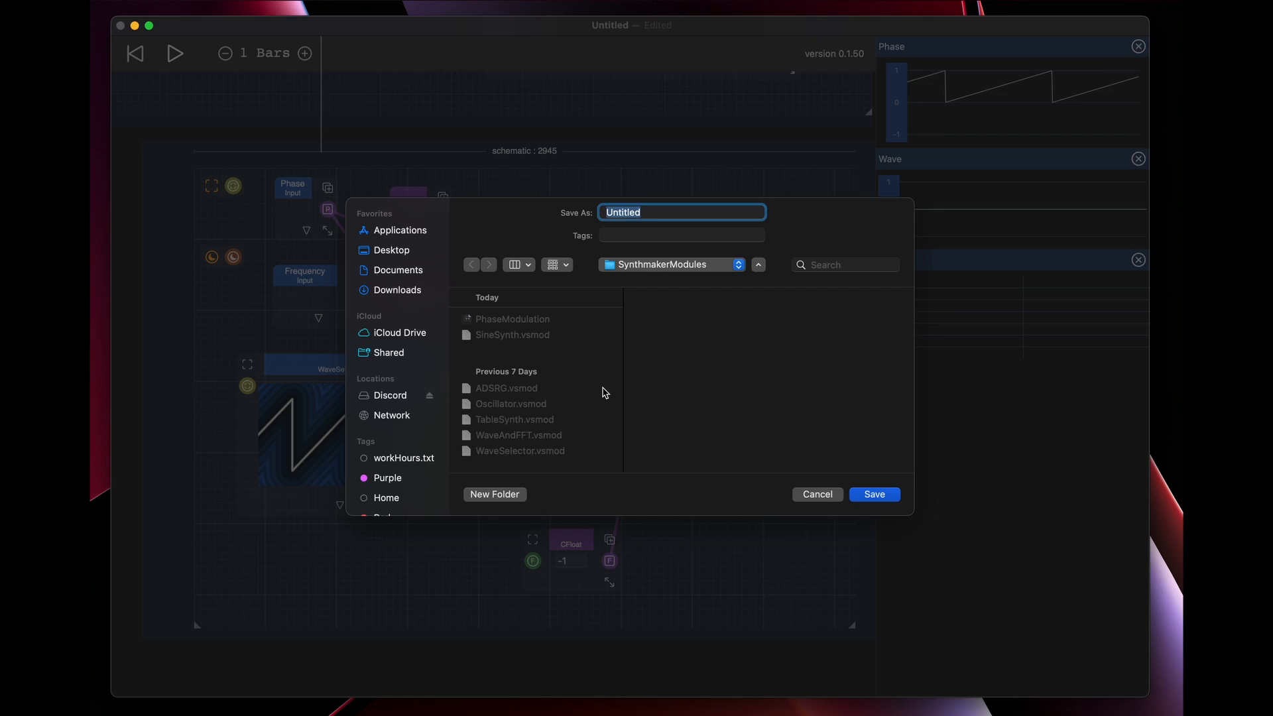
key(Escape)
drag(523, 418, 546, 411)
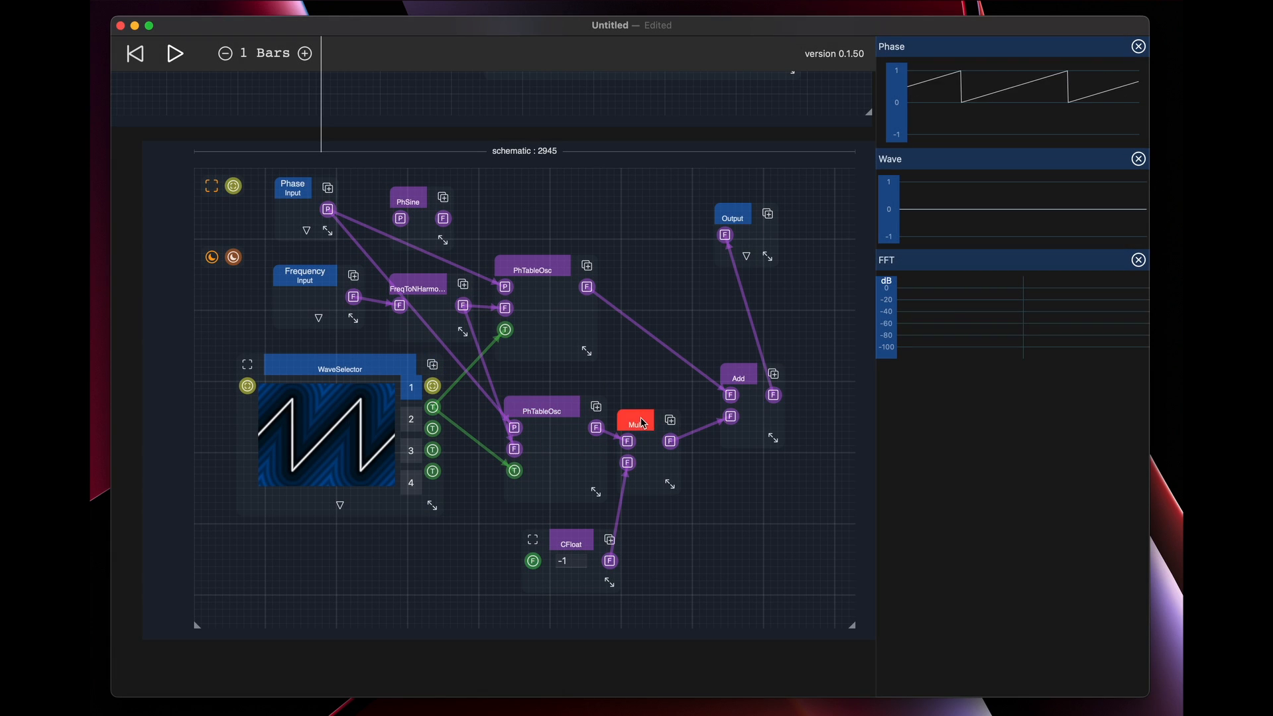
Spread Mult, the final Add, Output and the lower PhTableOsc further right to make room beneath the upper PhTableOsc
drag(633, 422, 659, 419)
drag(738, 383, 781, 382)
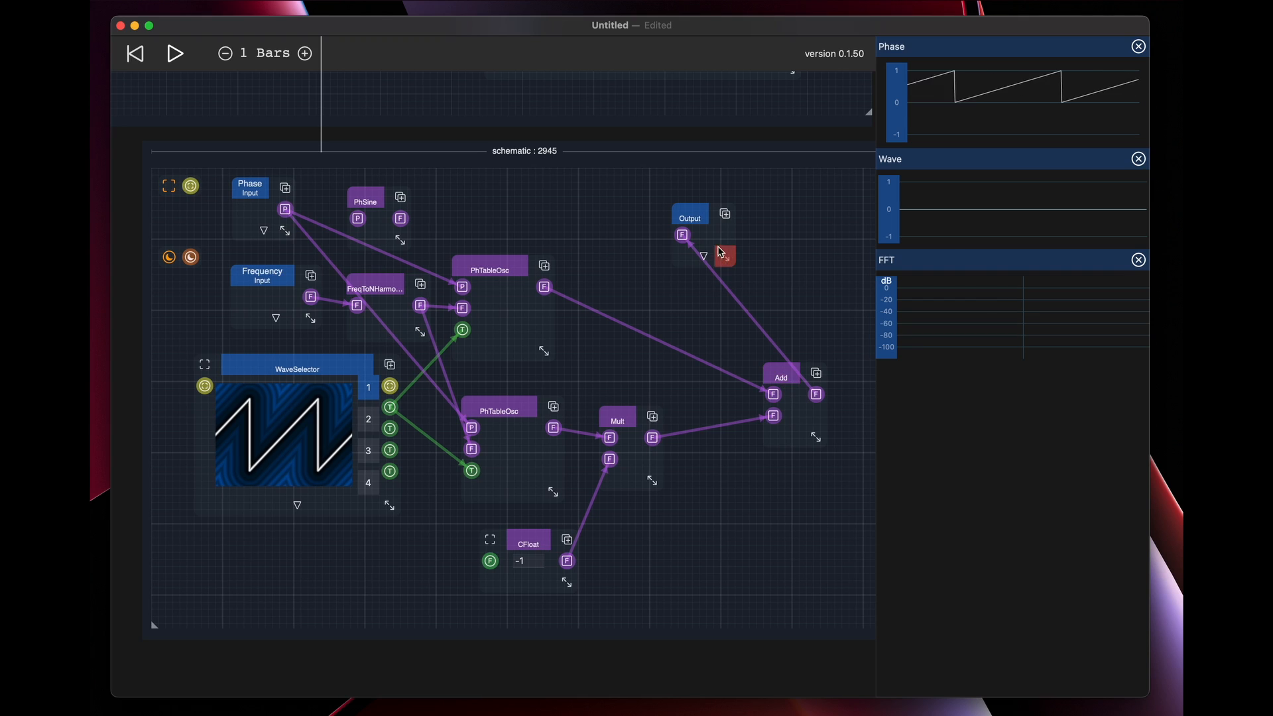
drag(694, 215, 776, 228)
drag(501, 402, 534, 399)
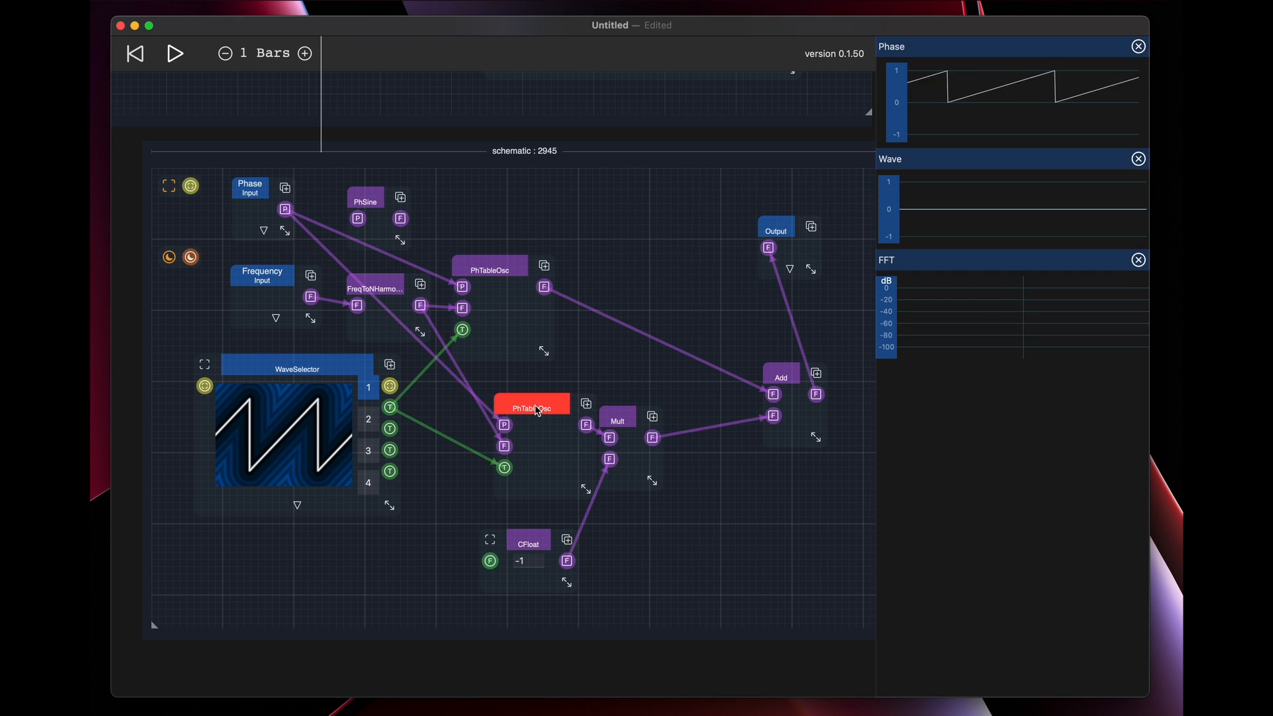
drag(632, 421, 691, 396)
drag(530, 410, 547, 419)
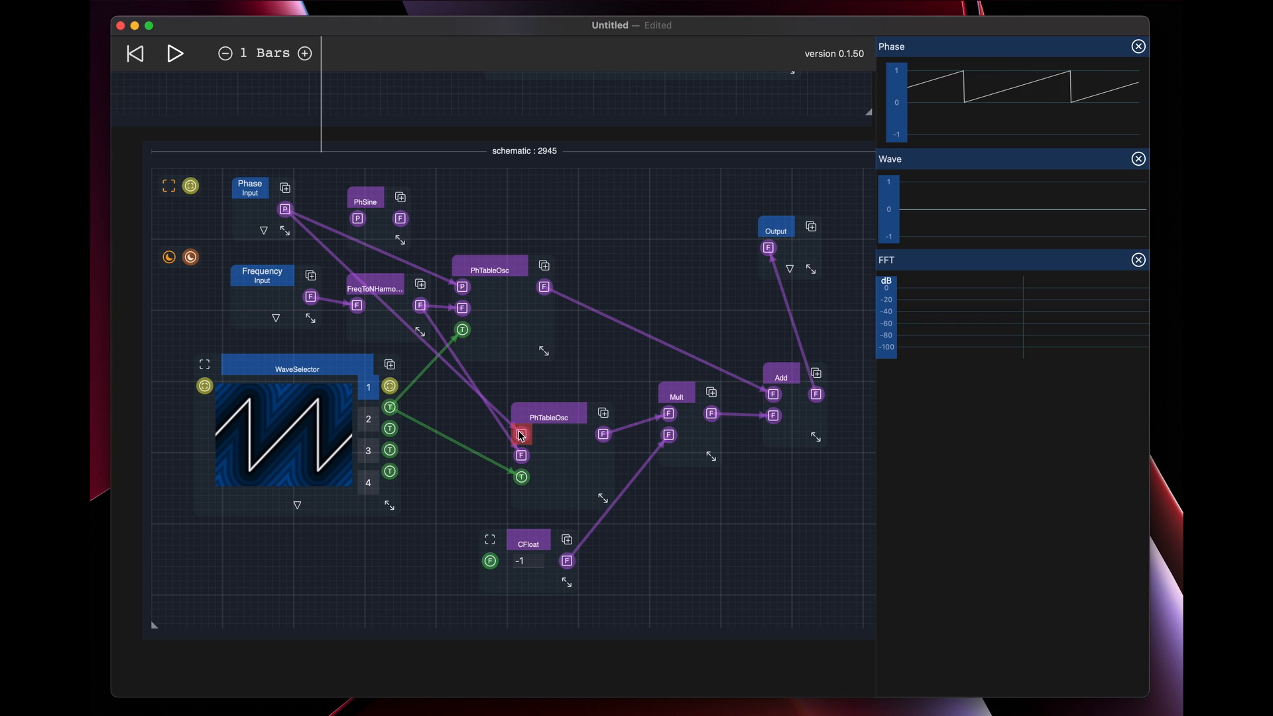
Insert a second Add below the lower PhTableOsc and route Phase through its first input into that oscillator's phase input
click(431, 498)
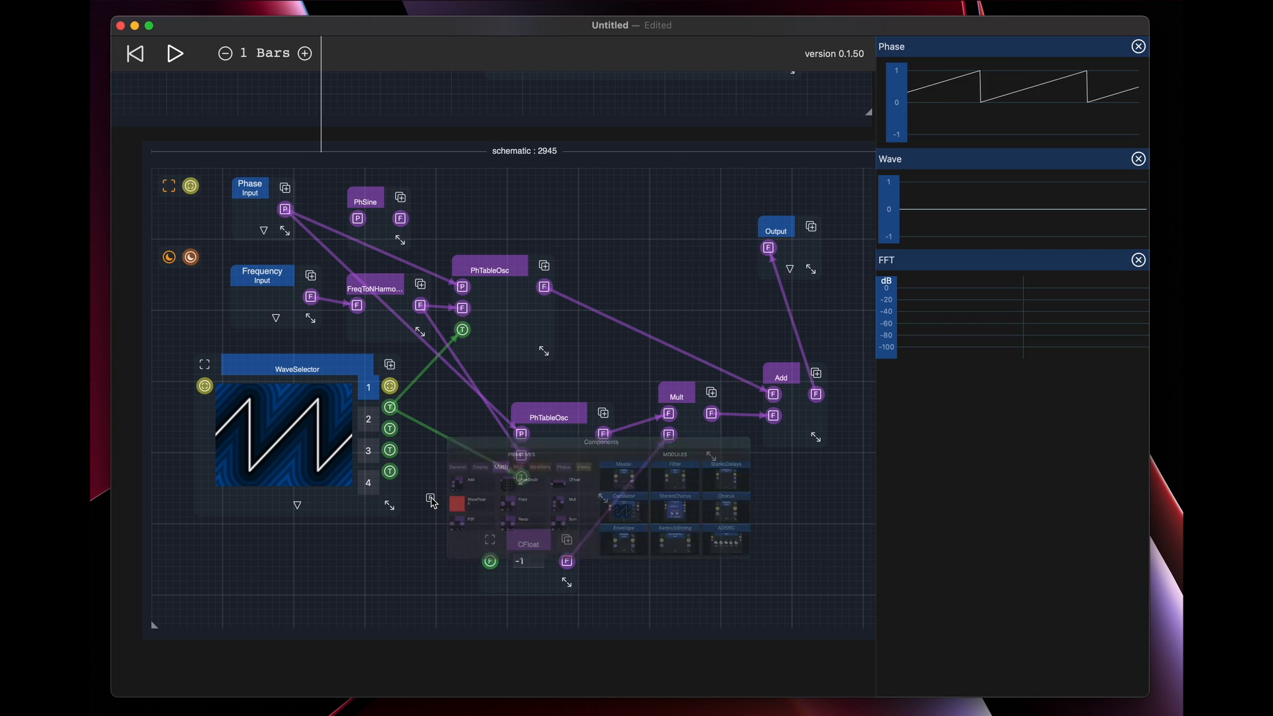
click(494, 474)
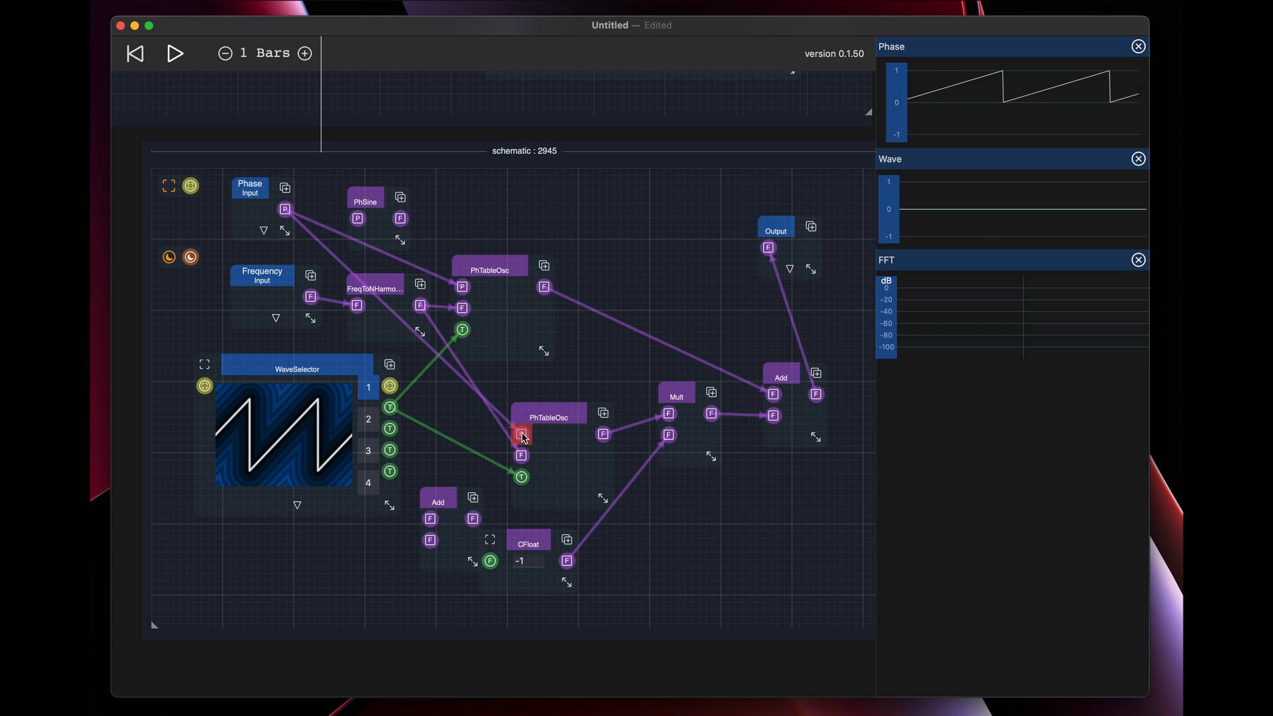
drag(523, 434, 426, 516)
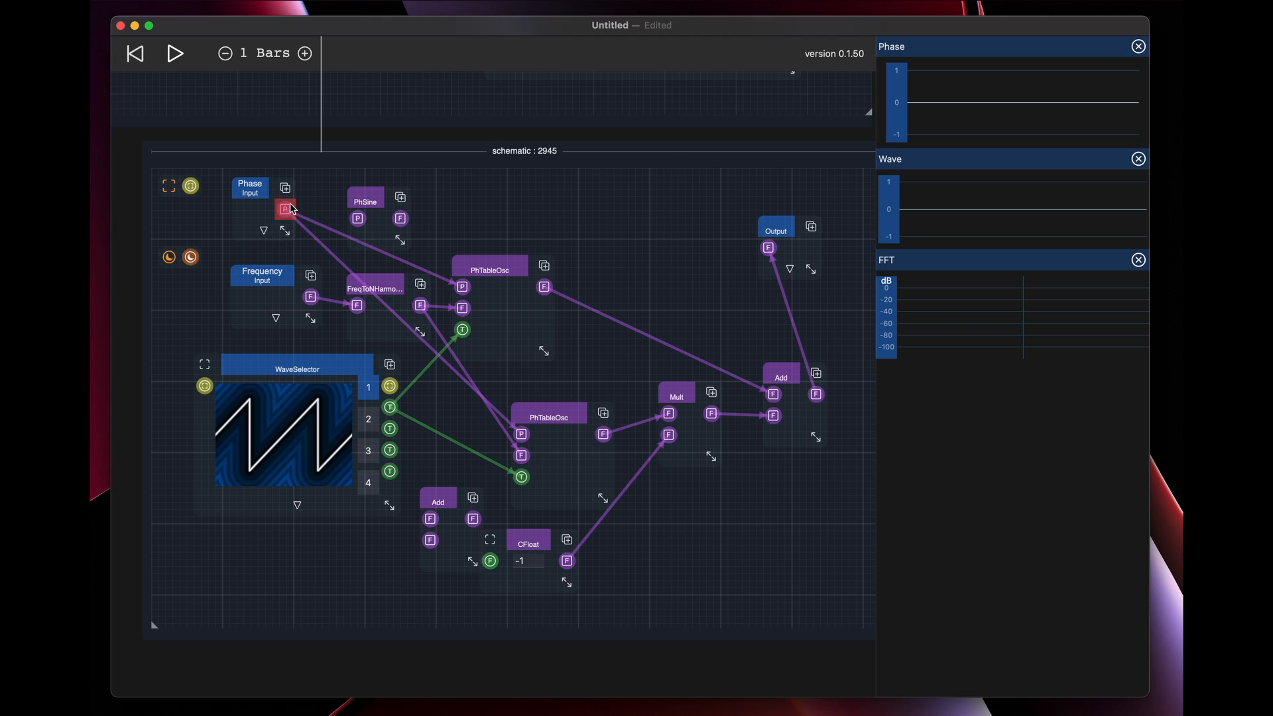
drag(285, 209, 431, 518)
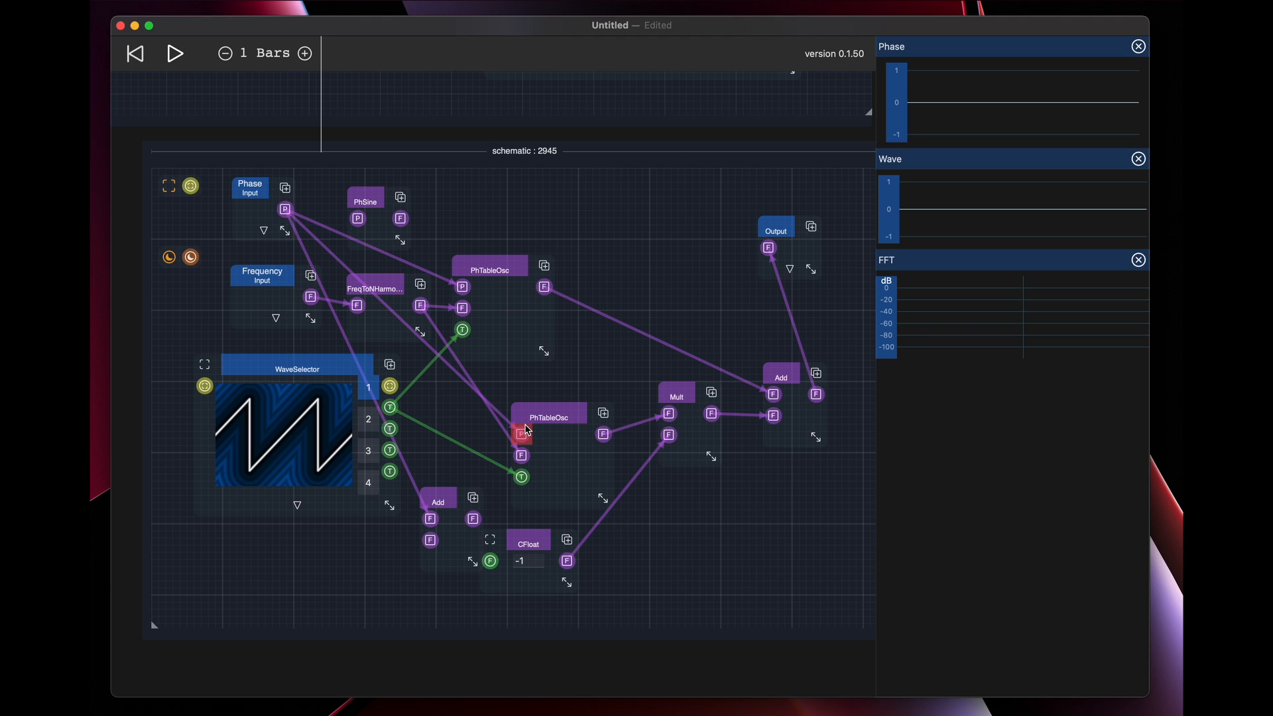
drag(522, 434, 496, 451)
drag(473, 519, 522, 456)
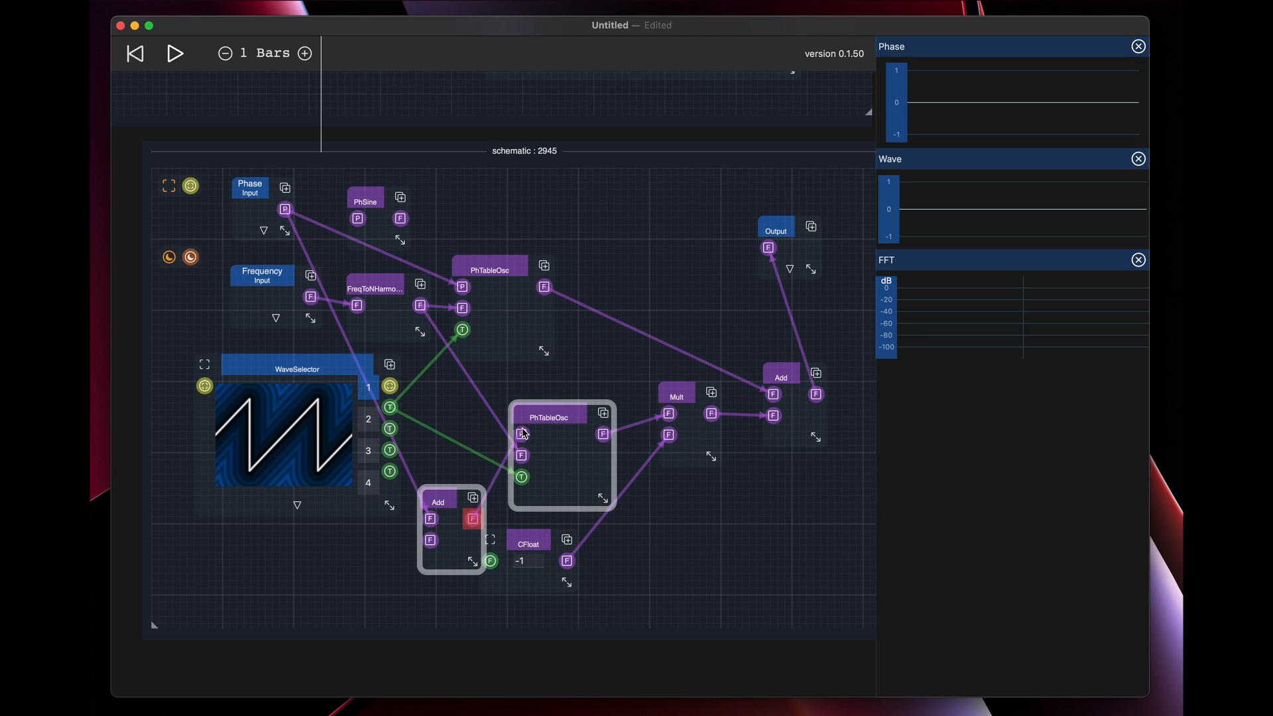
Duplicate CFloat beside the new Add, connect the copy to Add's second input and set its value to .5
drag(567, 540, 430, 541)
click(328, 554)
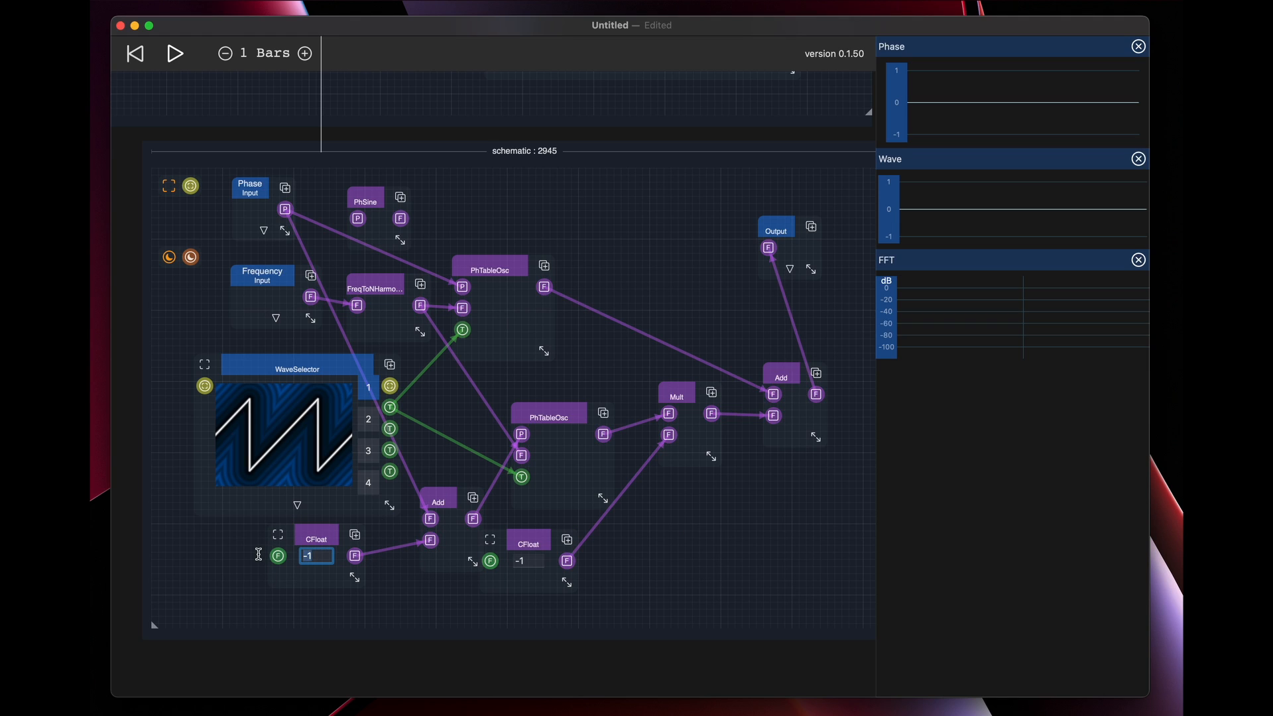
text(.5)
key(Return)
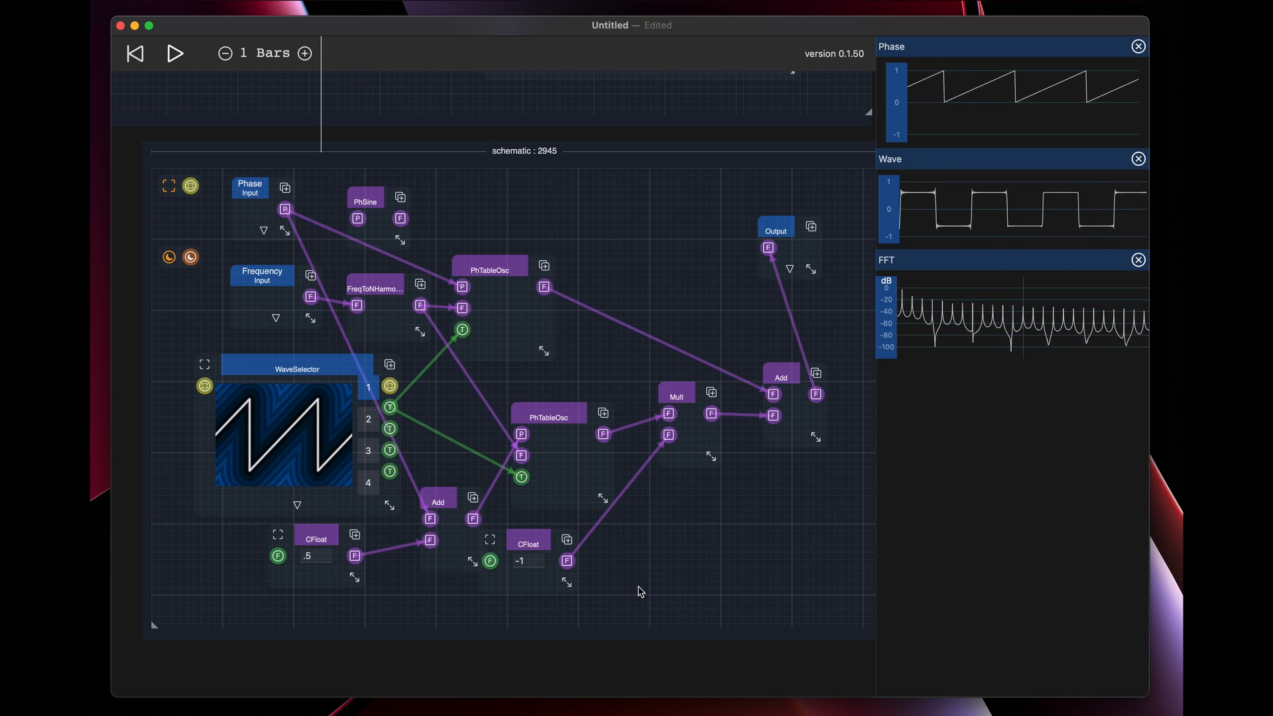
Change the phase-offset CFloat feeding the lower Add to .1
click(327, 556)
key(BackSpace)
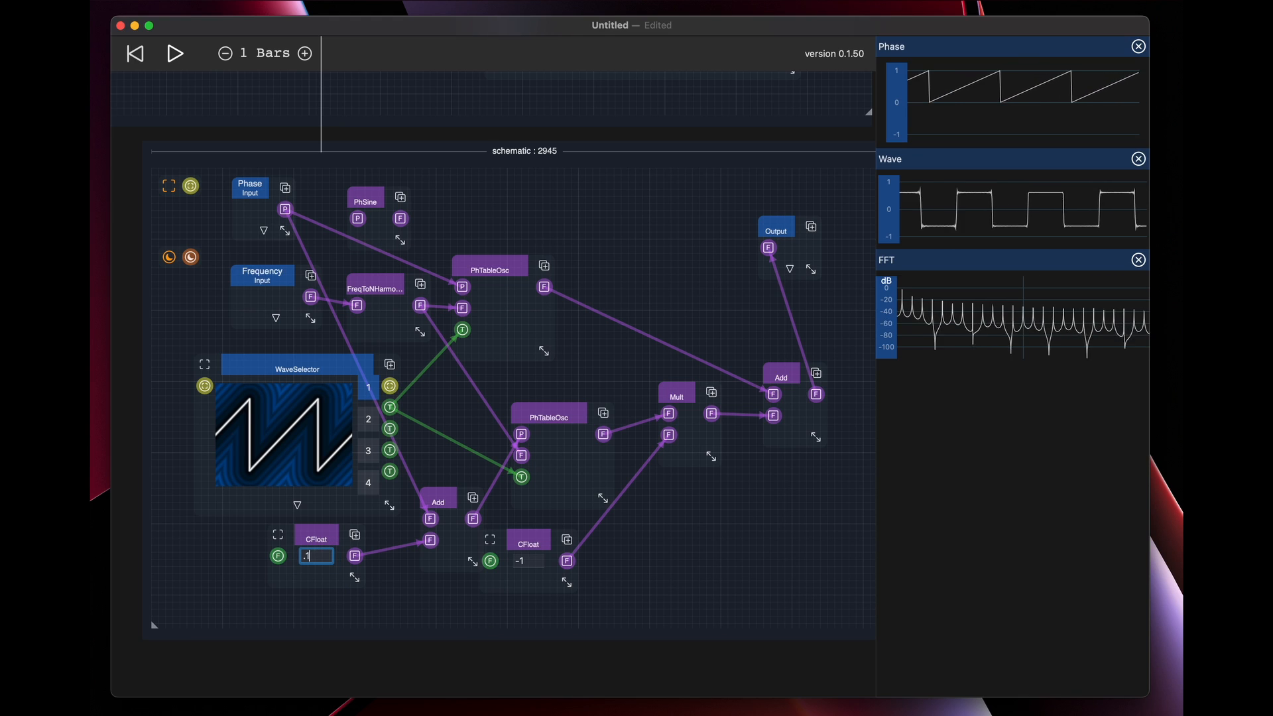
text(1)
click(682, 587)
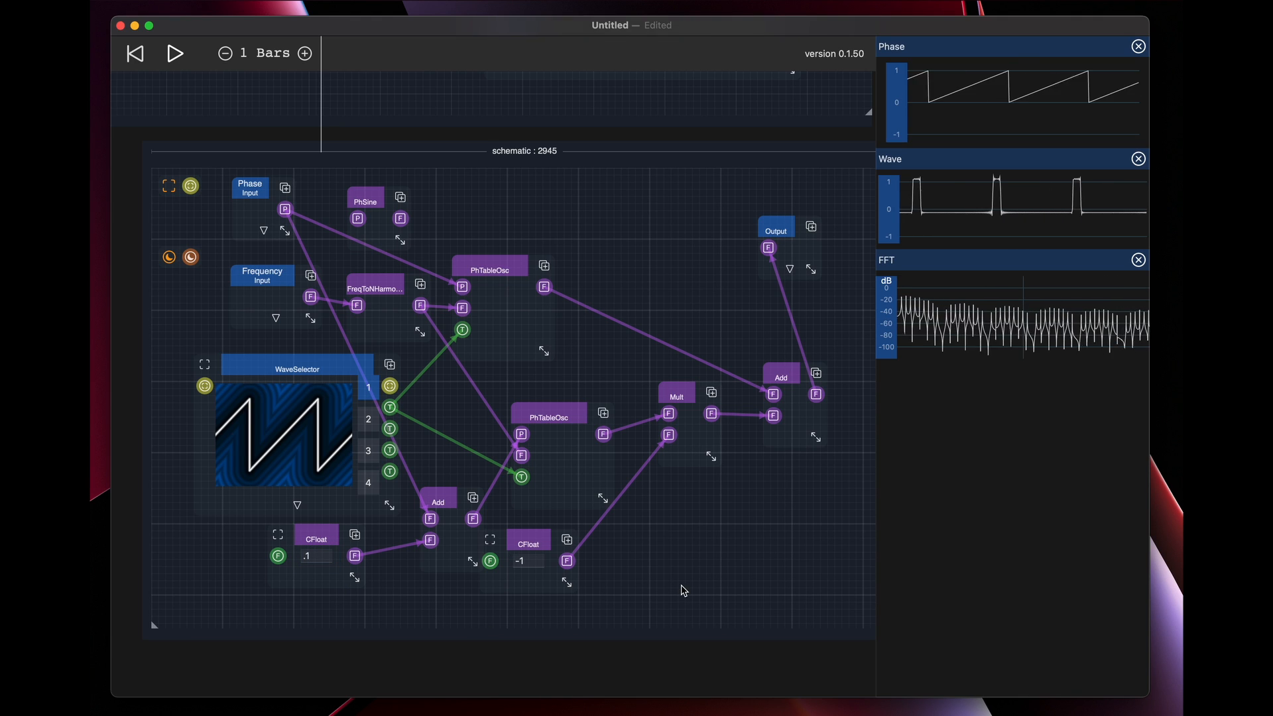
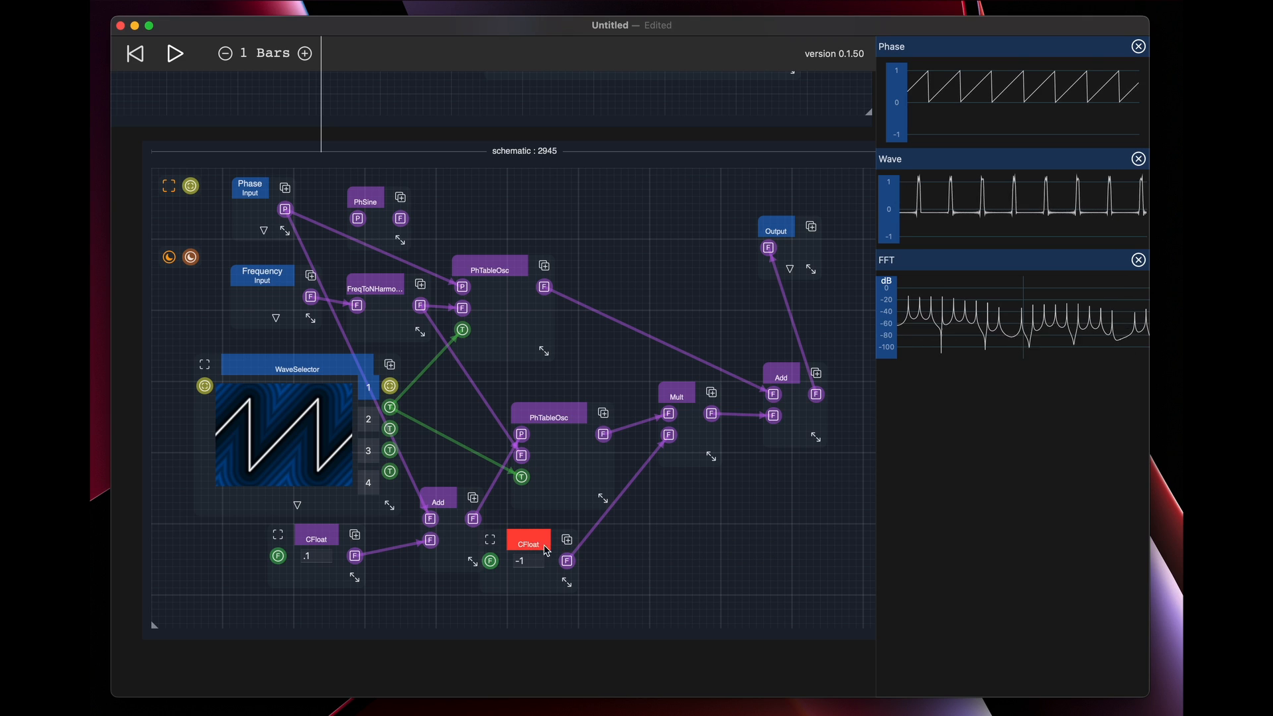
Shift the -1 CFloat and the lower PhTableOsc to free space, and insert a Knob below the CFloat
drag(529, 543, 626, 533)
drag(566, 417, 541, 392)
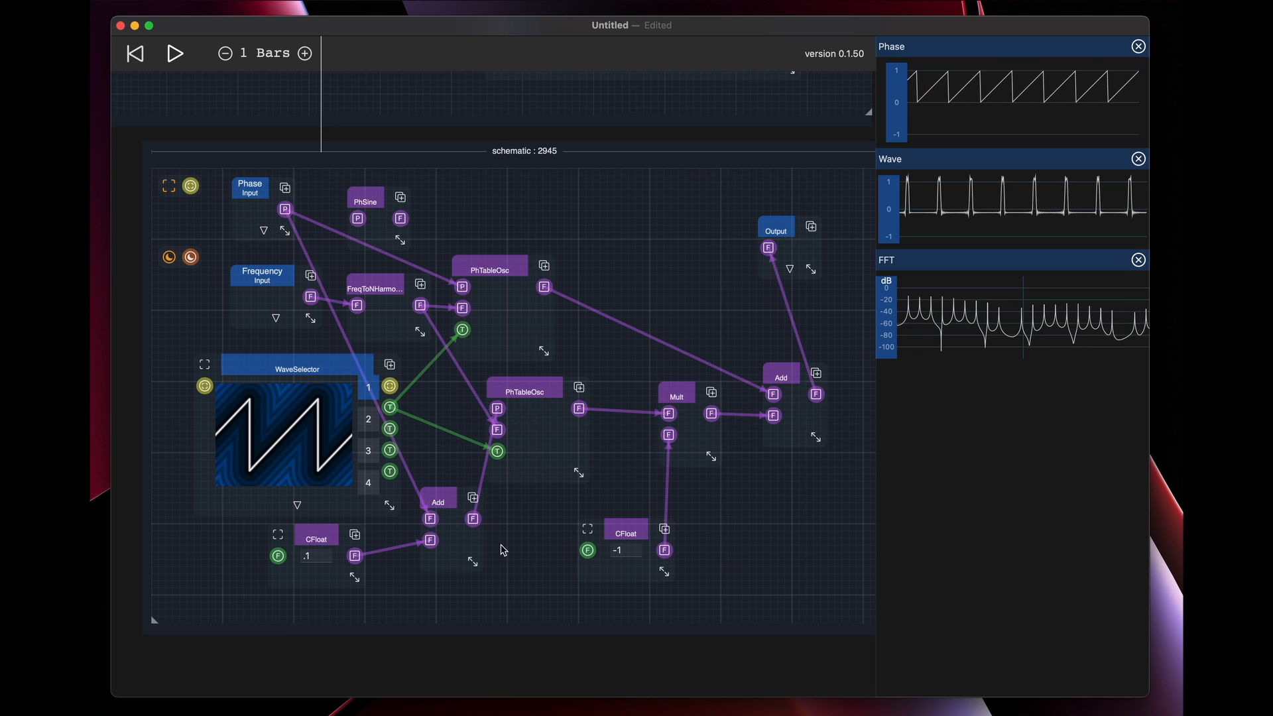
click(523, 594)
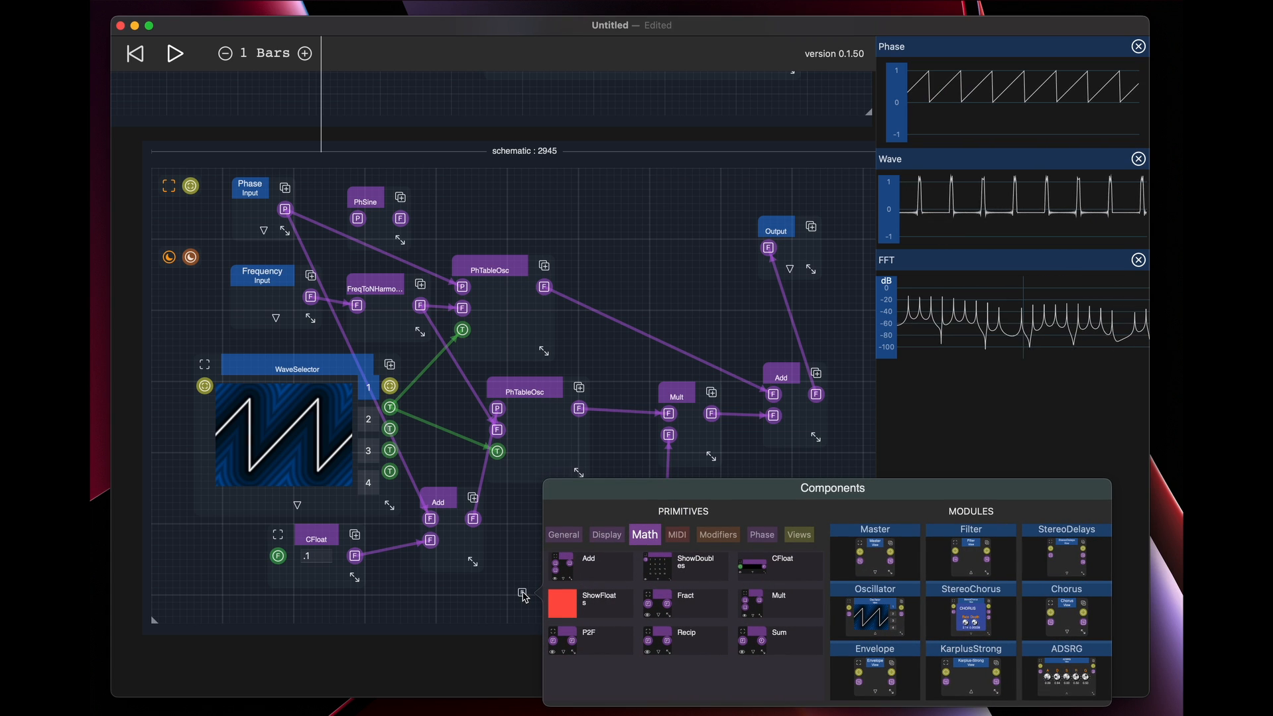
click(800, 537)
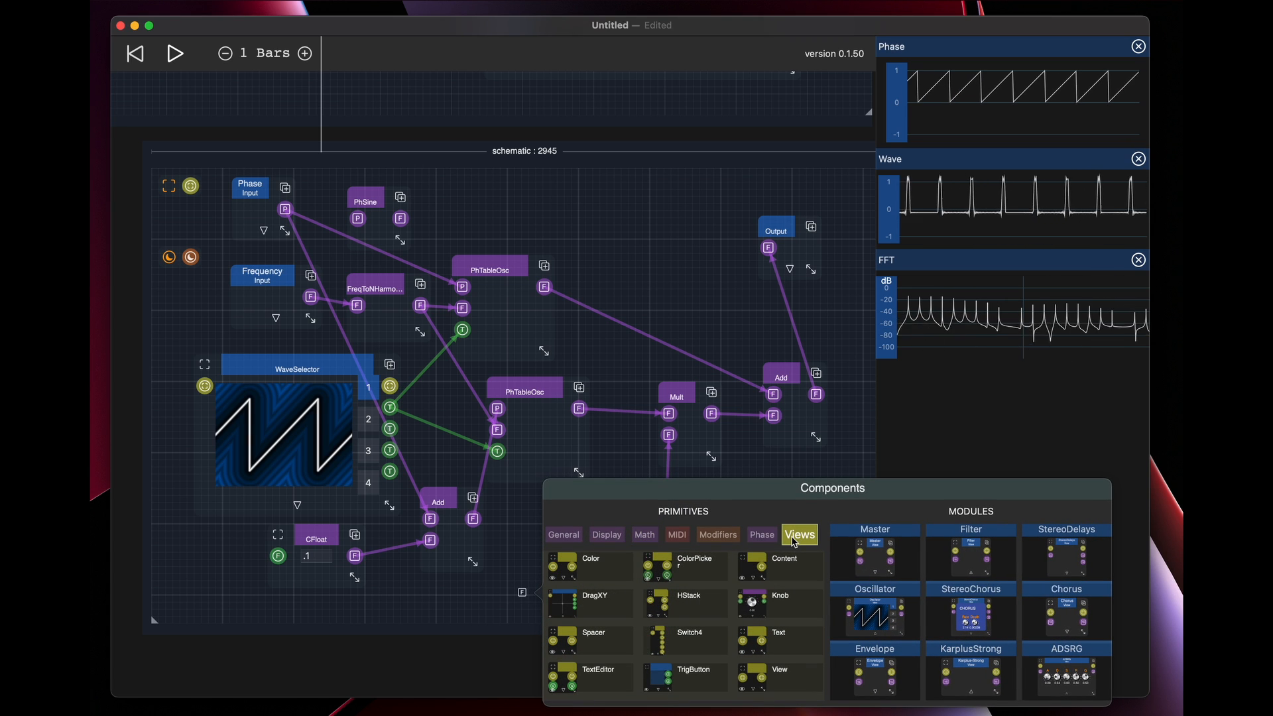
click(778, 604)
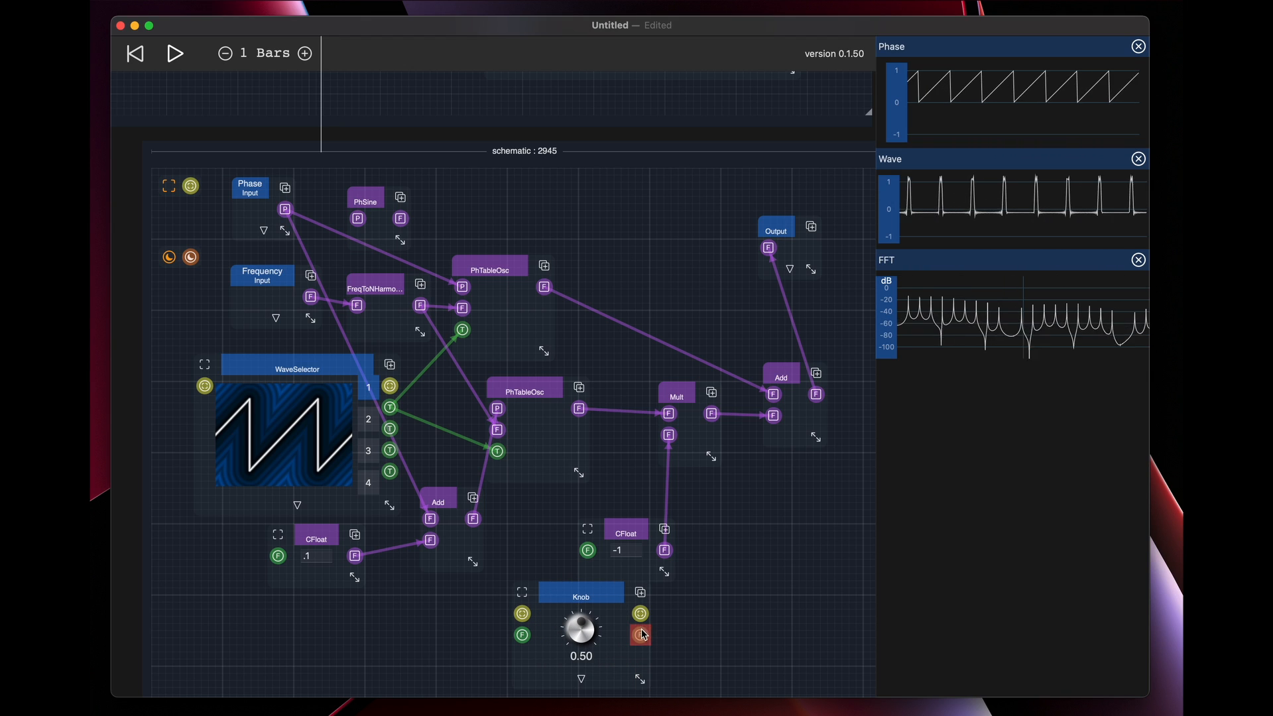
Connect the Knob's value output to the phase-offset CFloat's input, then sweep the Knob and leave it at 0.62
drag(643, 636, 278, 555)
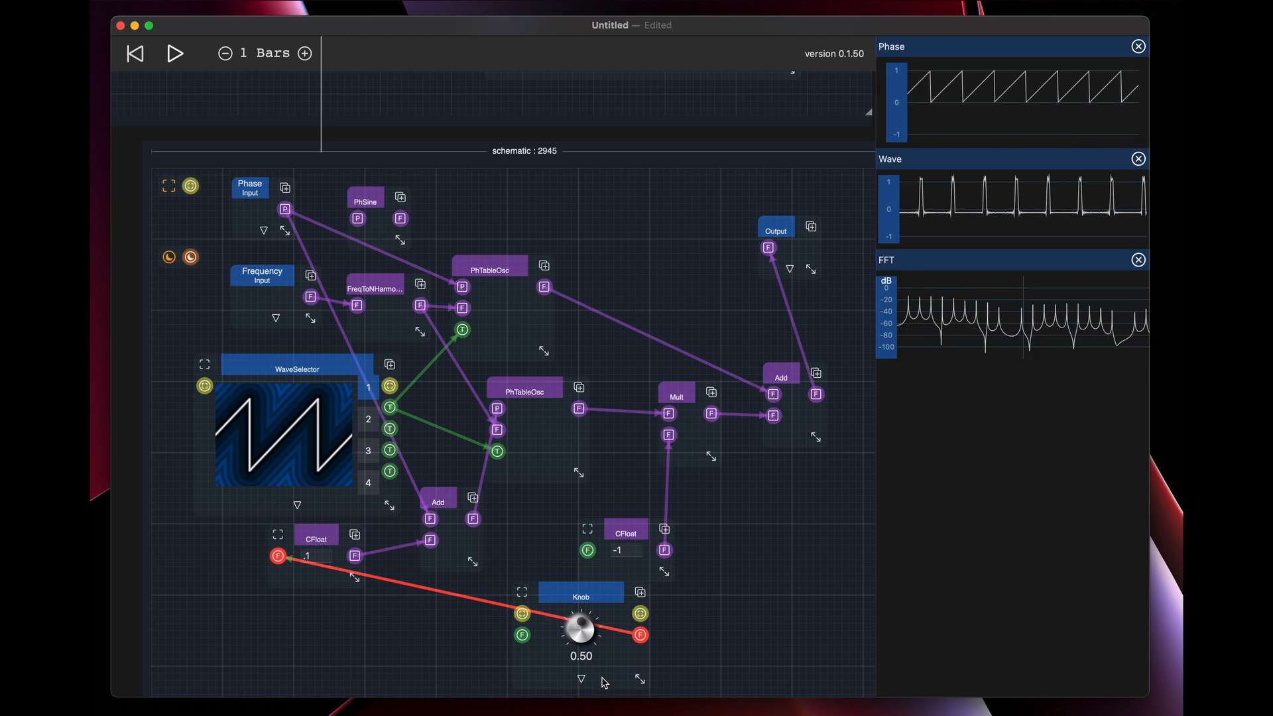
drag(582, 633, 593, 710)
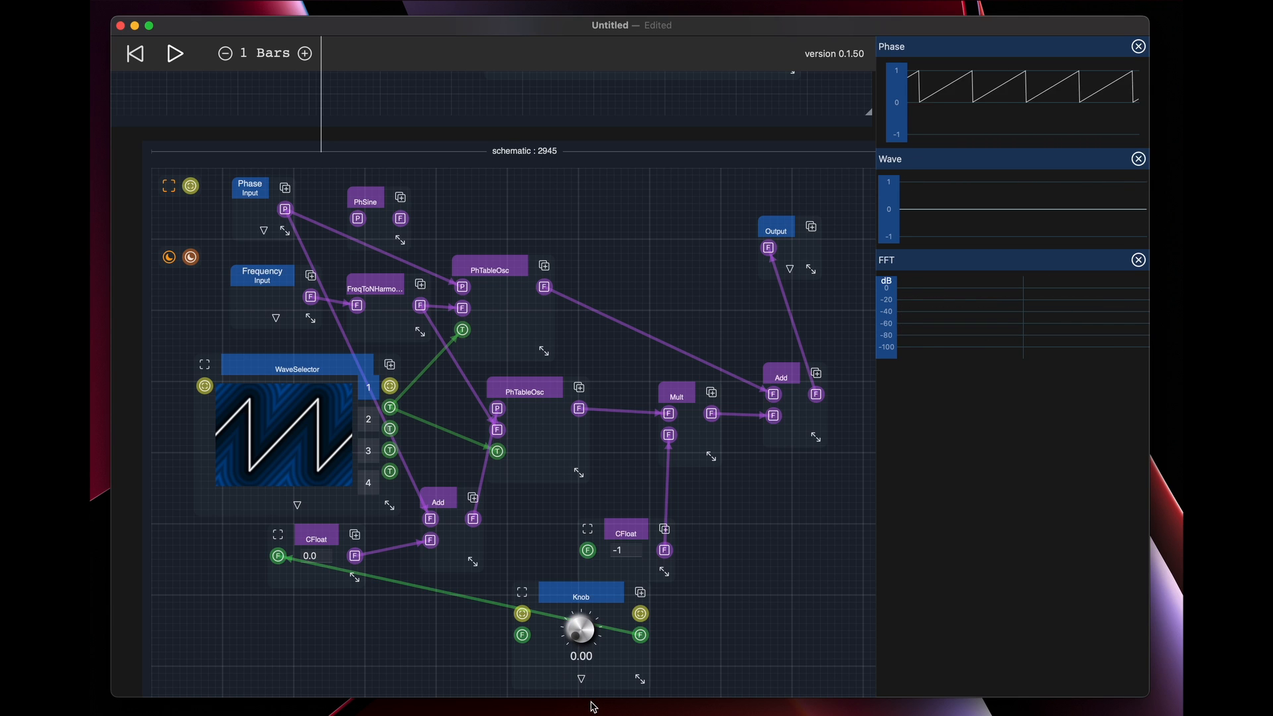
mouse_move(582, 634)
mouse_down()
mouse_move(564, 546)
mouse_move(581, 609)
mouse_up()
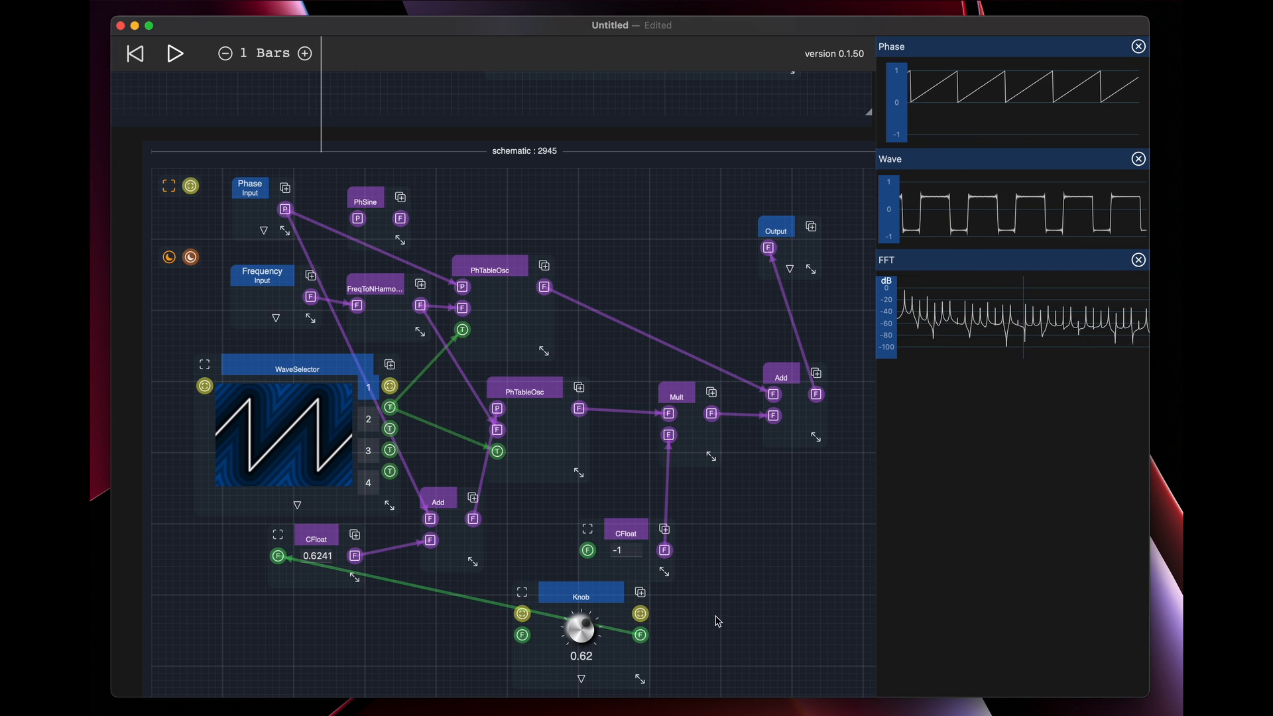
Check the Knob's title, format and range settings, then move the Knob left beneath the lower Add
drag(719, 622, 695, 473)
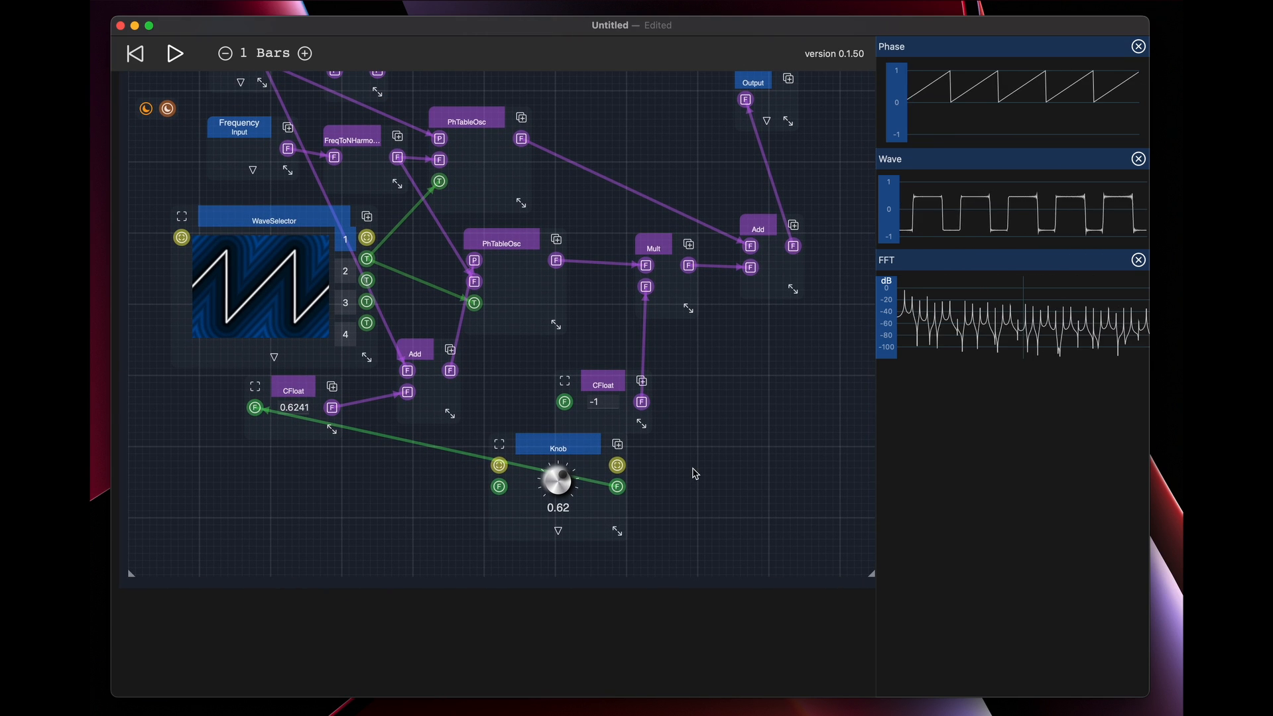
click(556, 534)
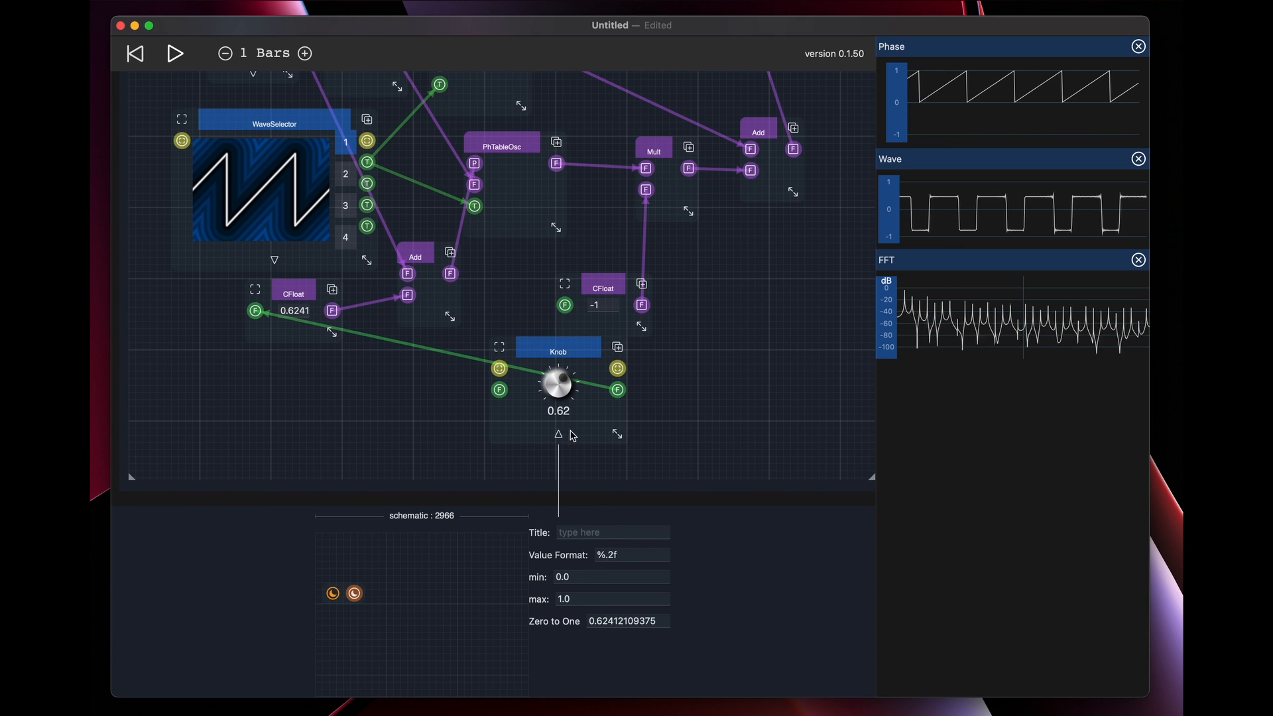
click(558, 435)
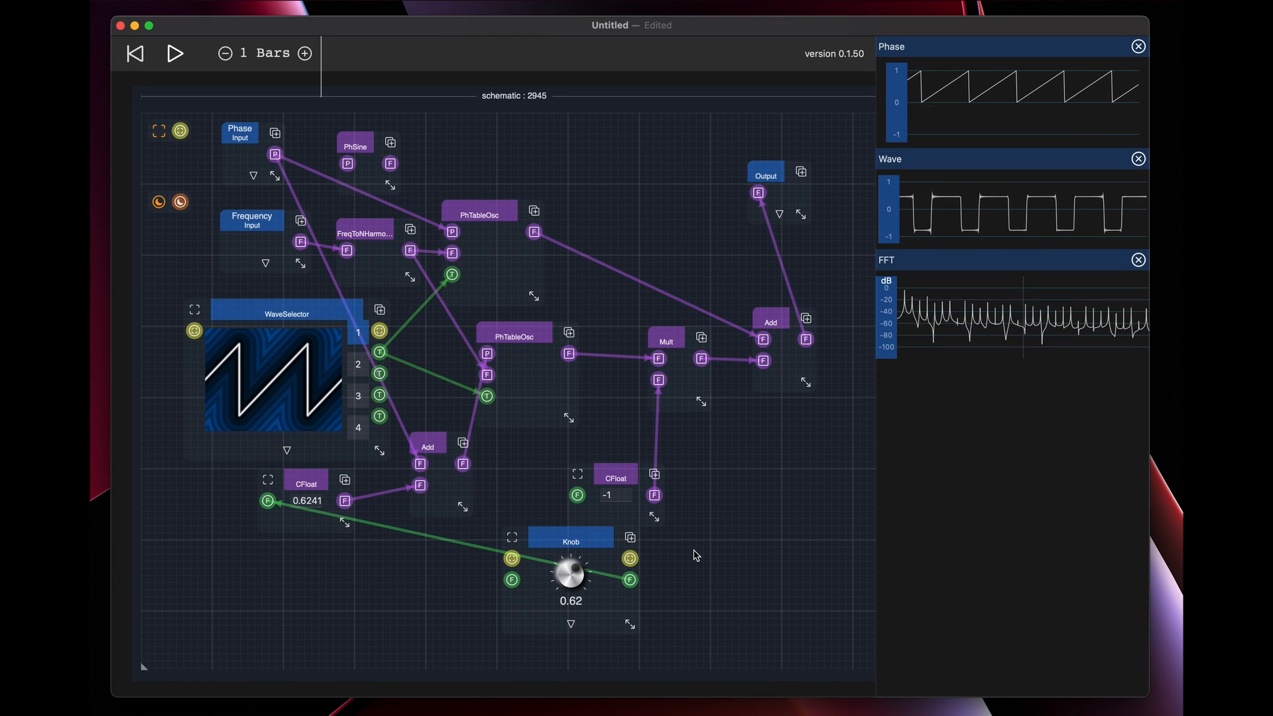
drag(592, 543, 521, 554)
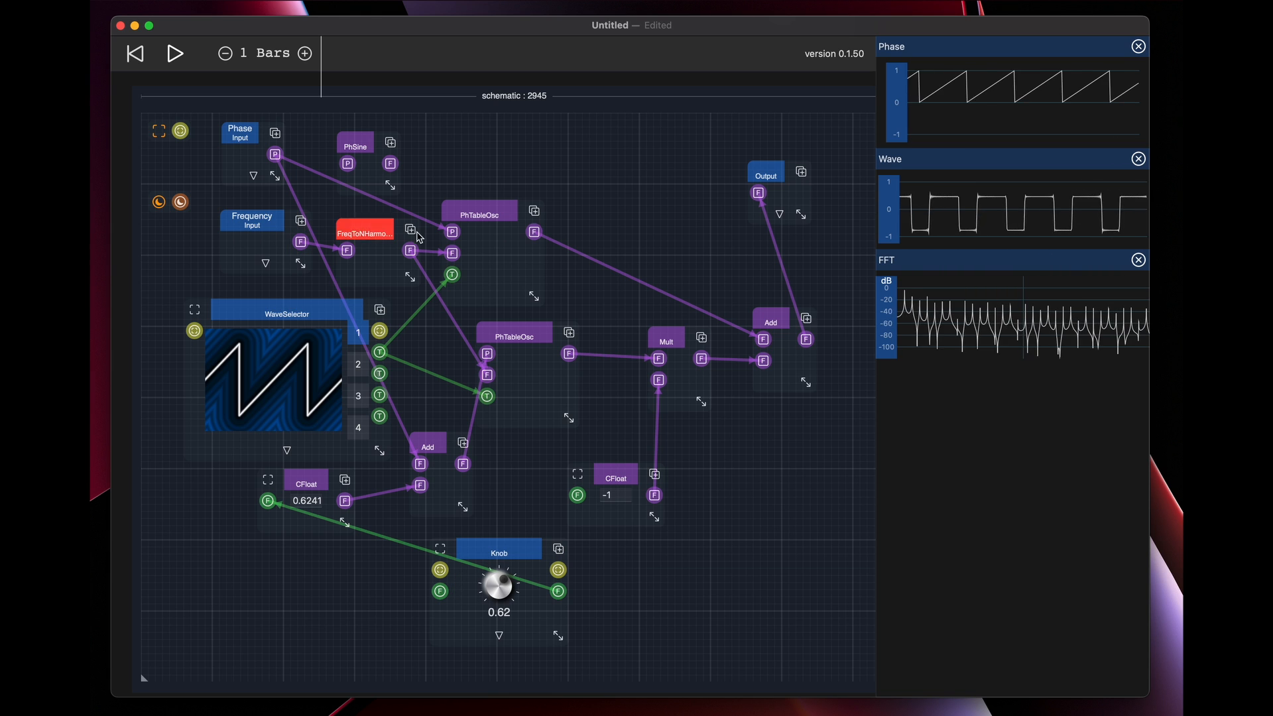
Connect the View schematic's own view port to the Knob's view input so the Knob displays on the View module
scroll(425, 332, up, 10)
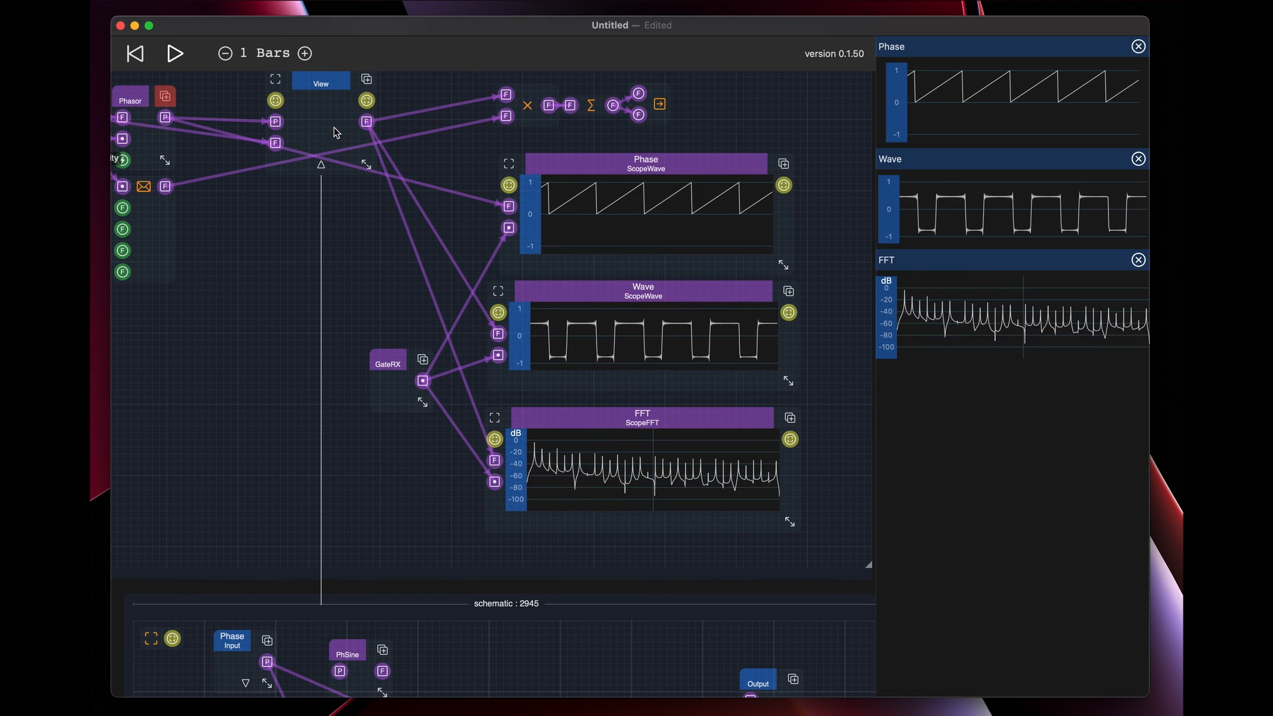
scroll(411, 243, down, 5)
scroll(411, 242, down, 2)
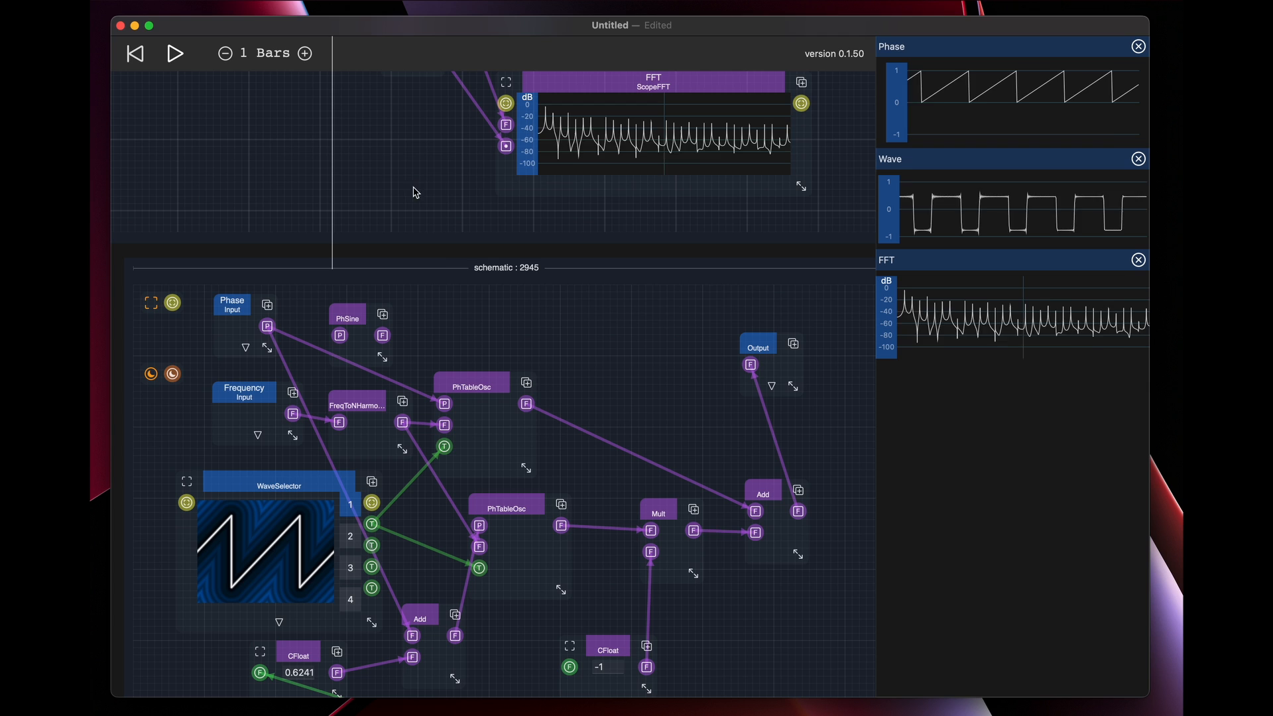
scroll(424, 193, down, 3)
drag(169, 151, 429, 591)
scroll(535, 170, up, 10)
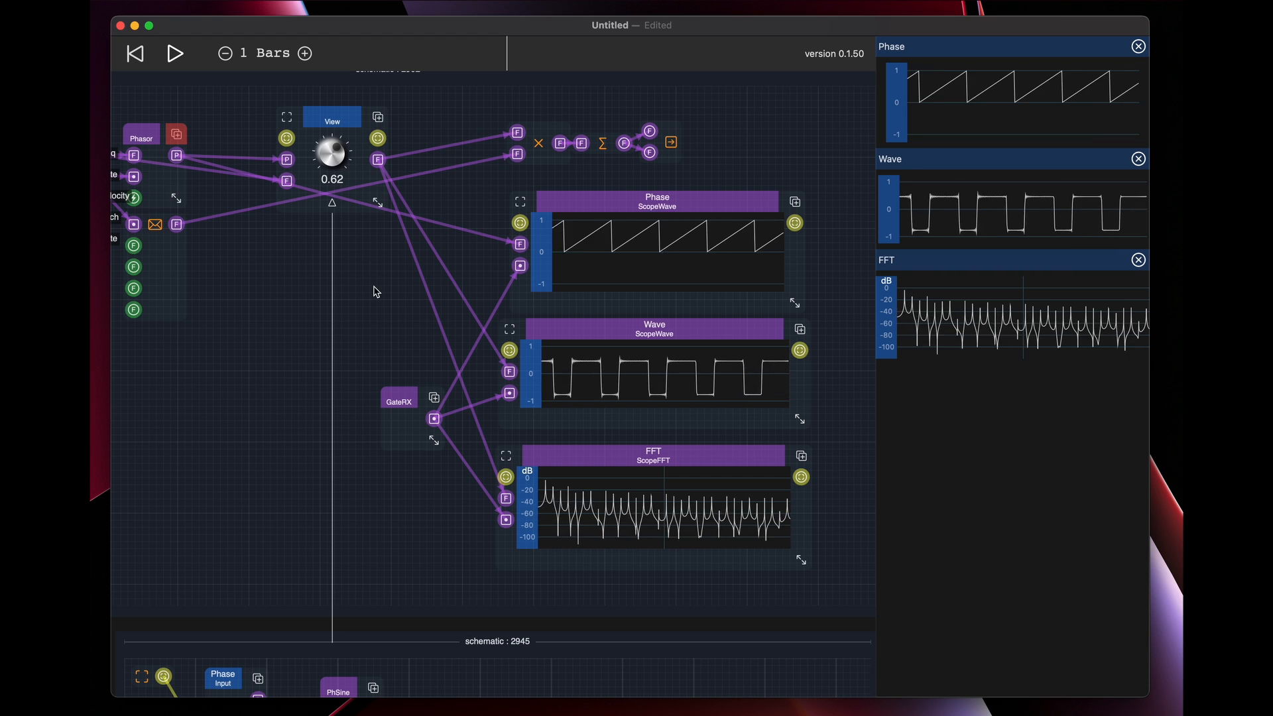
Collapse the View module's schematic and turn the Knob embedded in the module to 0.47
click(332, 202)
drag(334, 283, 494, 456)
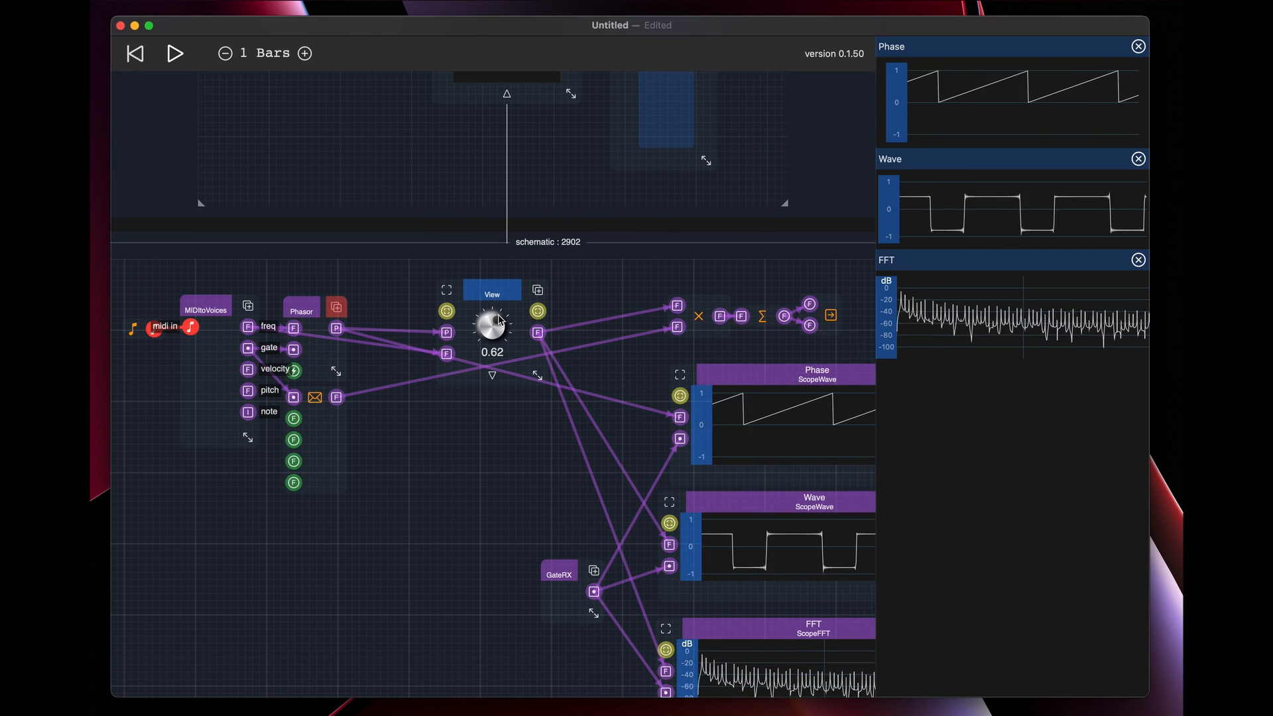
mouse_move(494, 345)
mouse_down()
mouse_move(518, 432)
mouse_move(490, 355)
mouse_up()
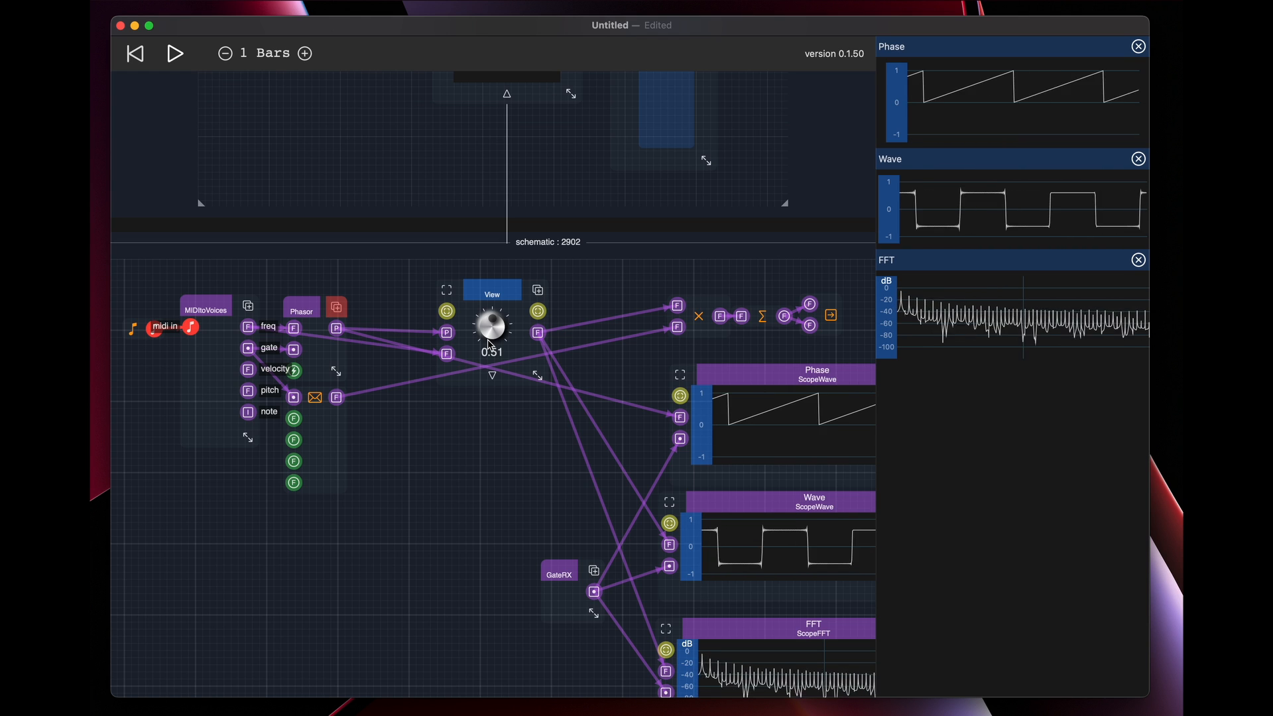
mouse_move(488, 340)
mouse_down()
mouse_move(483, 270)
mouse_move(506, 369)
mouse_move(504, 348)
mouse_up()
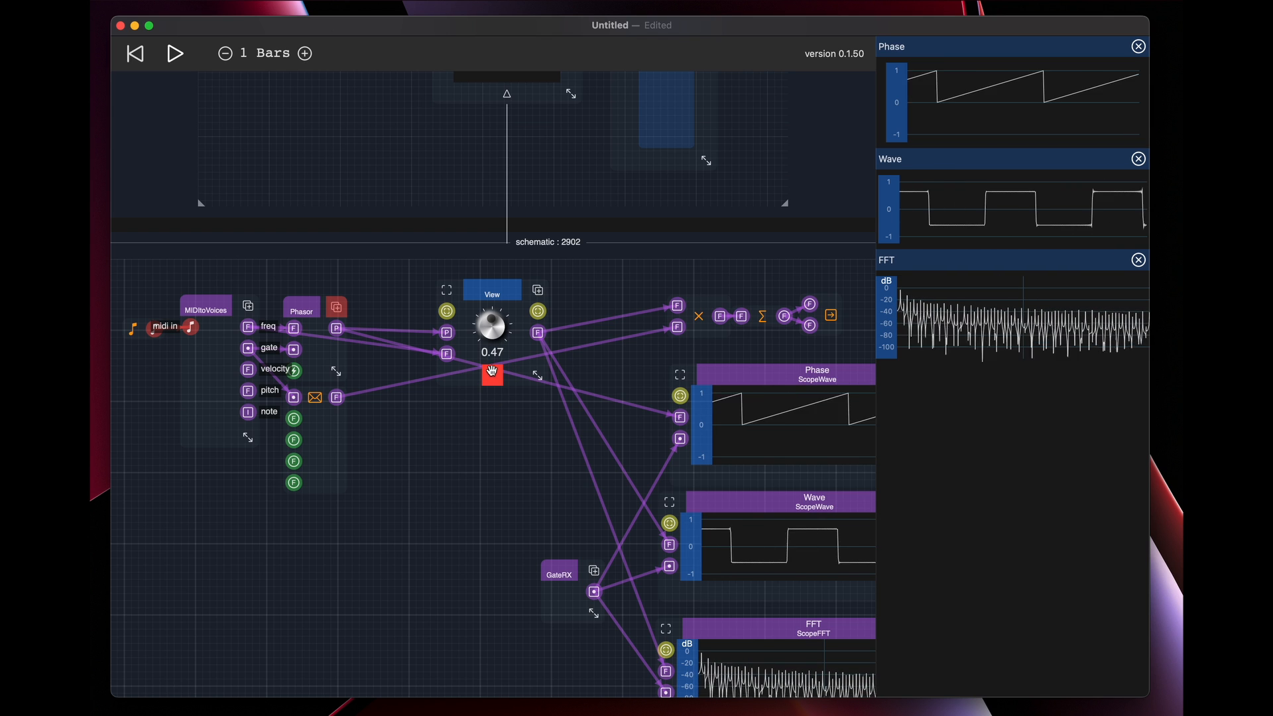
Reopen the View schematic and set the Knob's title to Phase in its settings
click(492, 375)
drag(447, 591, 386, 122)
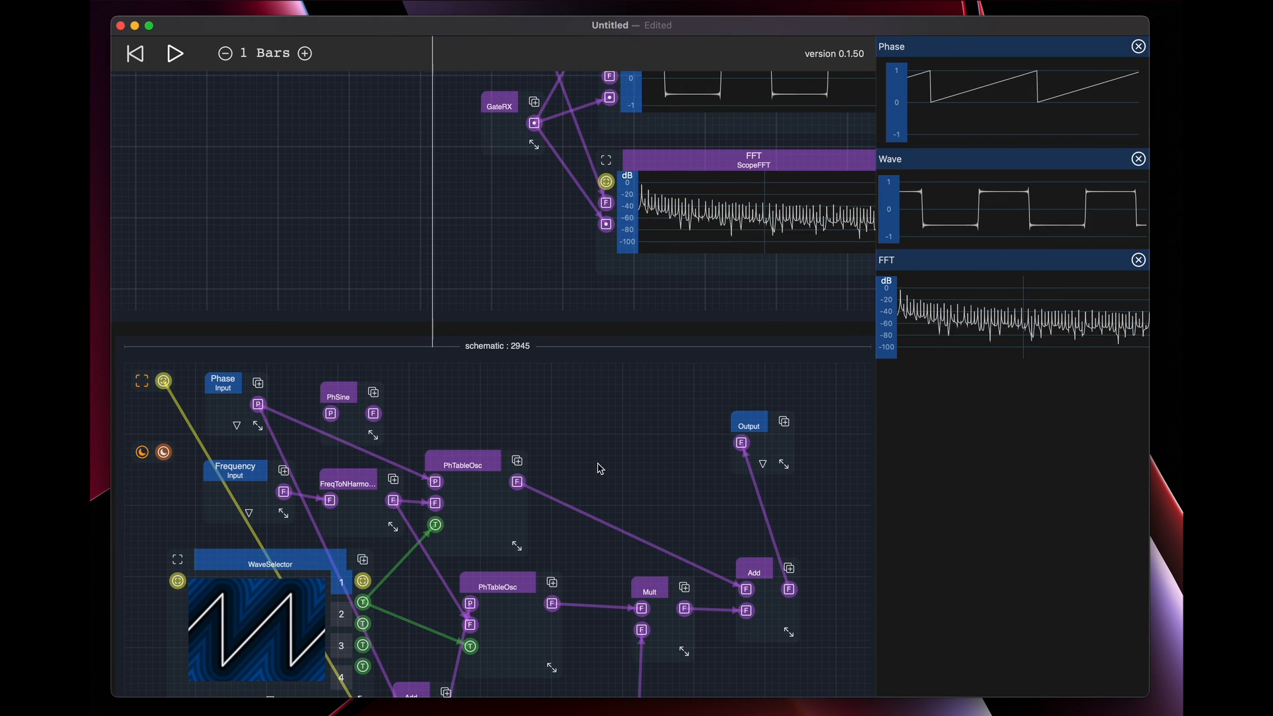
drag(600, 466, 597, 71)
click(474, 494)
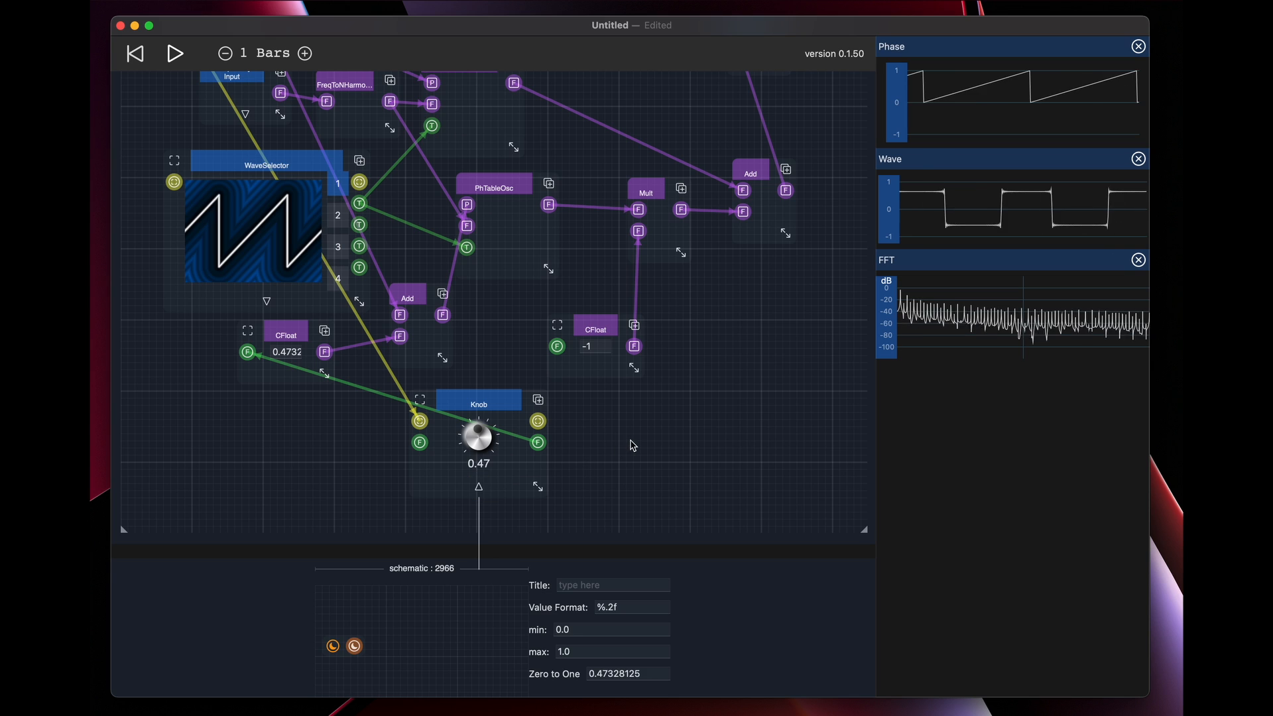
drag(633, 447, 618, 335)
click(593, 451)
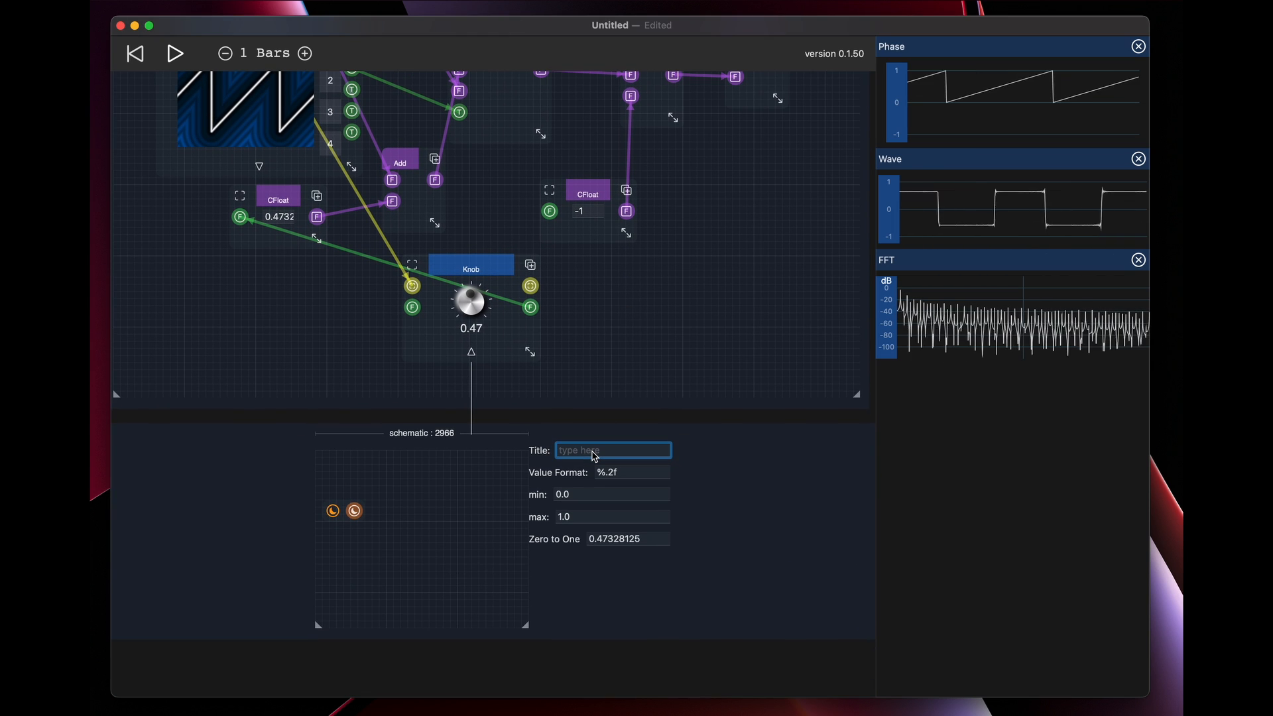
text(Phase)
click(708, 280)
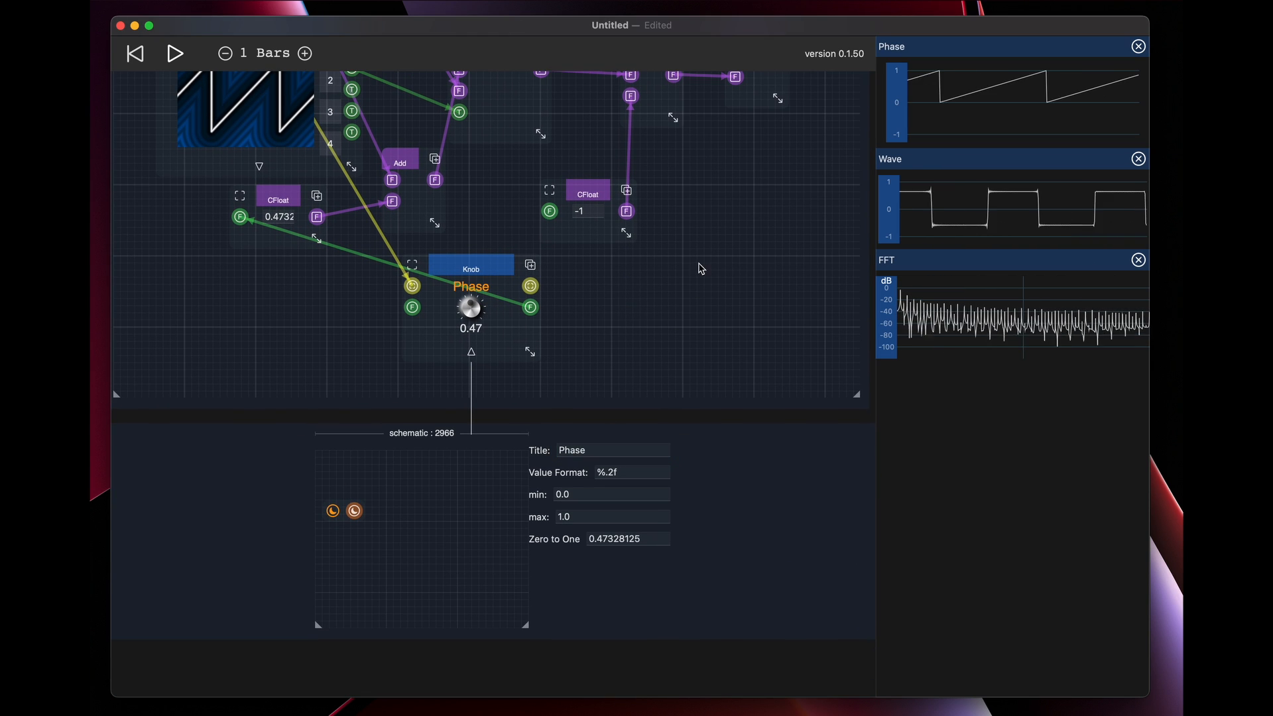
Select the SineSynth custom instrument in the top schematic and pin its canvas beside the scopes
drag(698, 274, 679, 676)
drag(530, 265, 562, 680)
scroll(563, 295, up, 5)
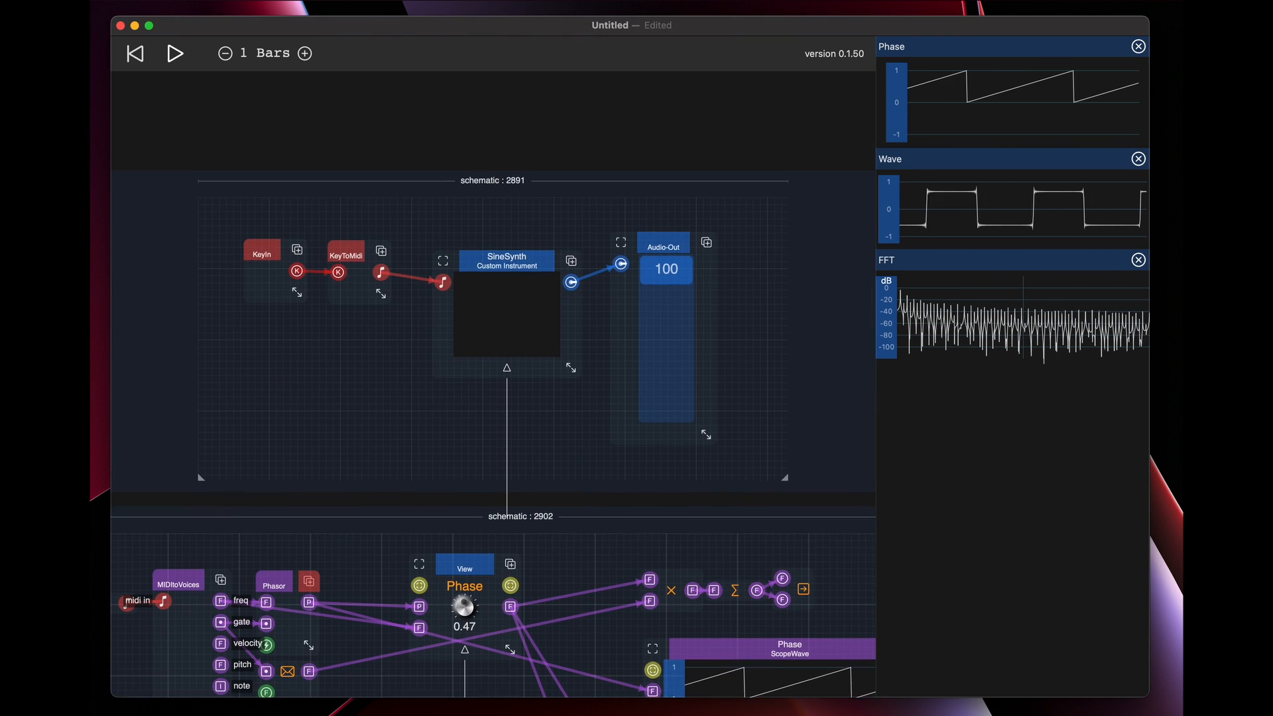
click(504, 260)
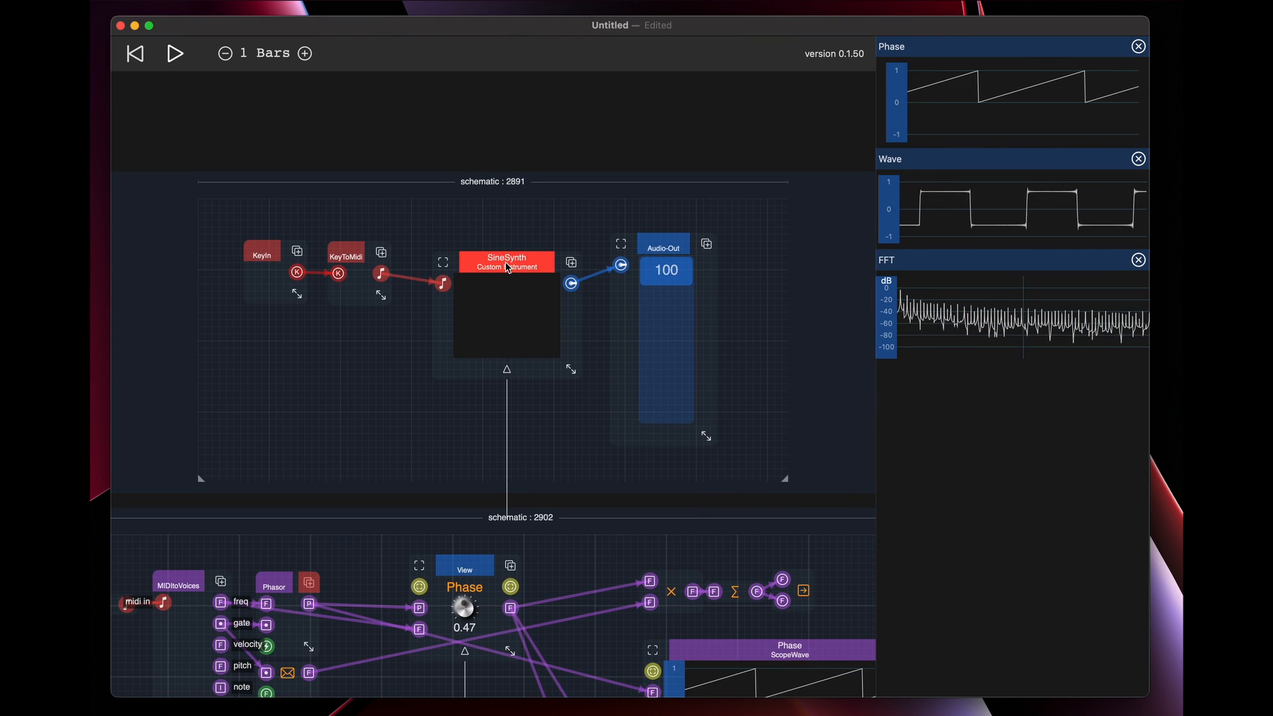
click(508, 268)
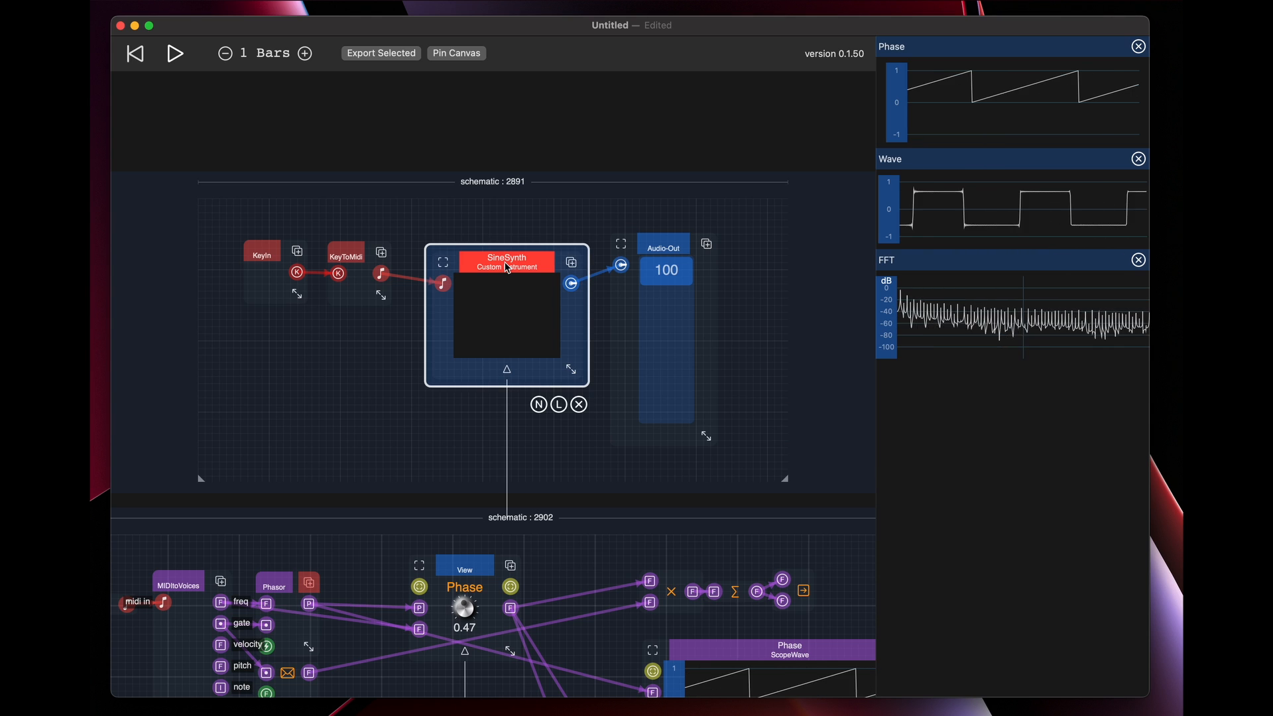
click(462, 55)
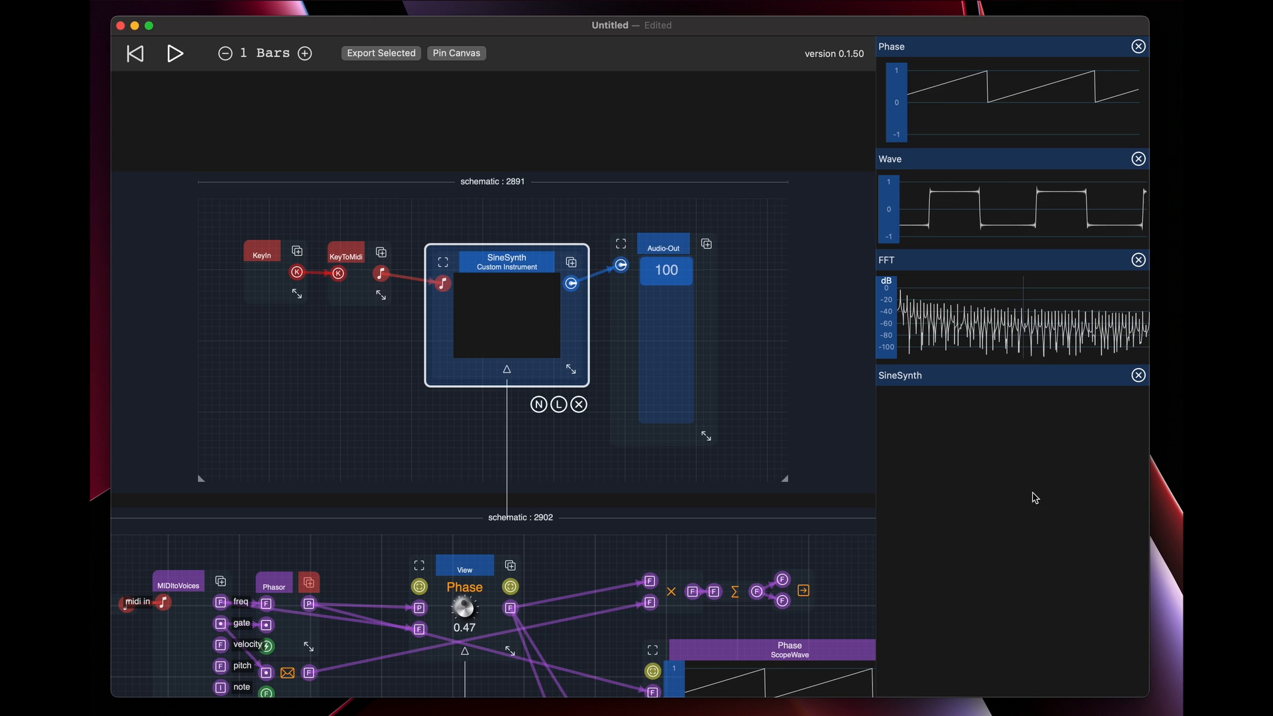
Connect the SineSynth schematic's own view port to the View module's view input so SineSynth displays the Phase knob
drag(583, 456, 671, 295)
drag(373, 427, 553, 500)
drag(246, 475, 599, 509)
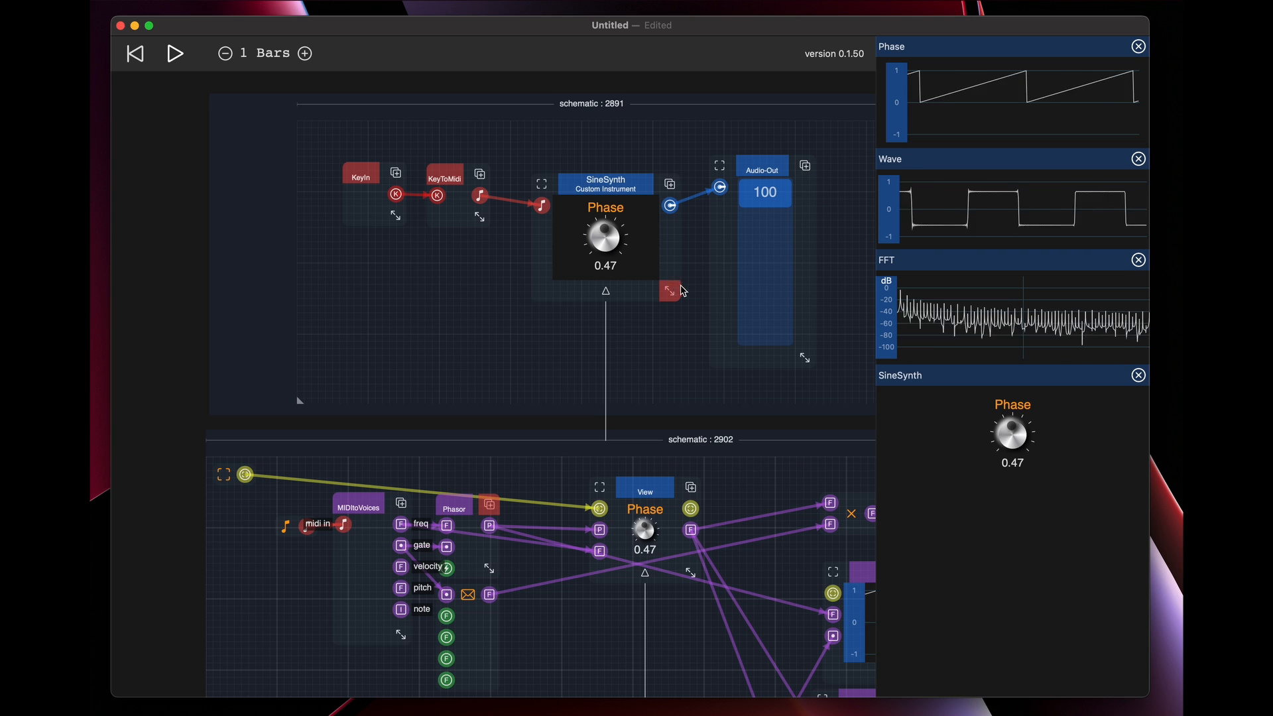
Enlarge the SineSynth display, moving Audio-Out aside for room, and turn the pinned Phase knob to 0.33
drag(674, 285, 722, 298)
drag(776, 160, 833, 159)
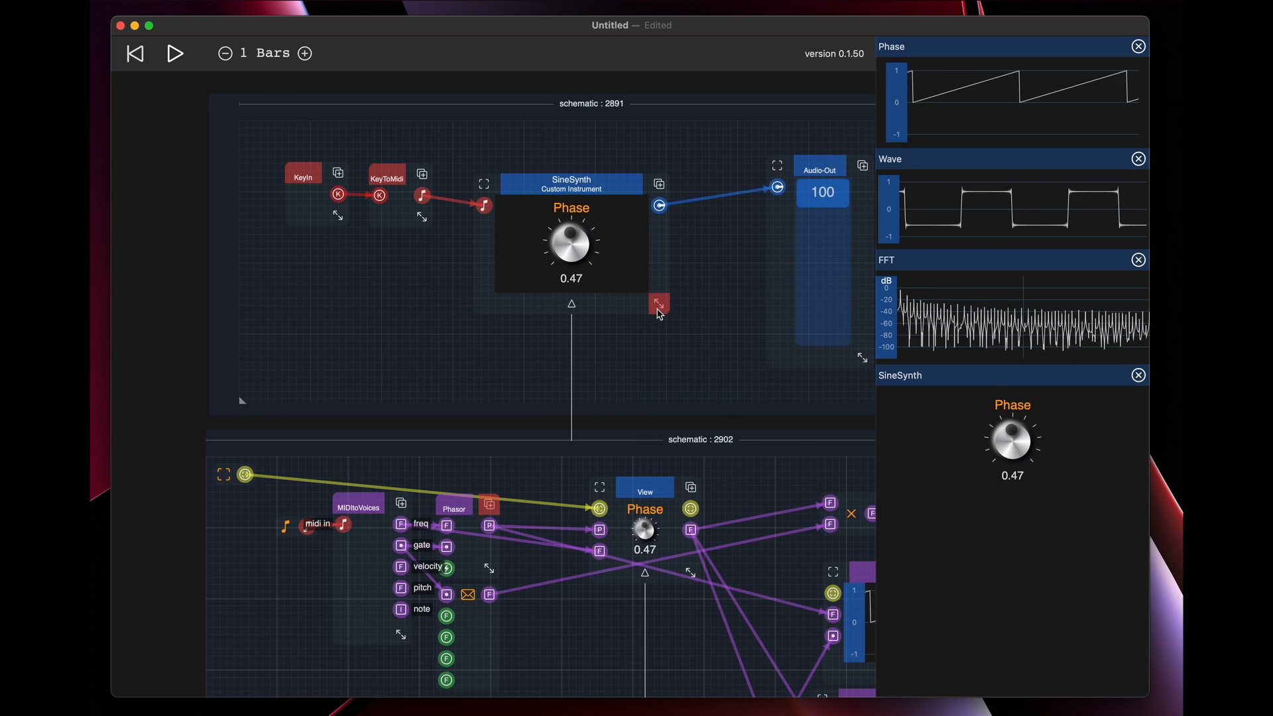
drag(659, 304, 732, 330)
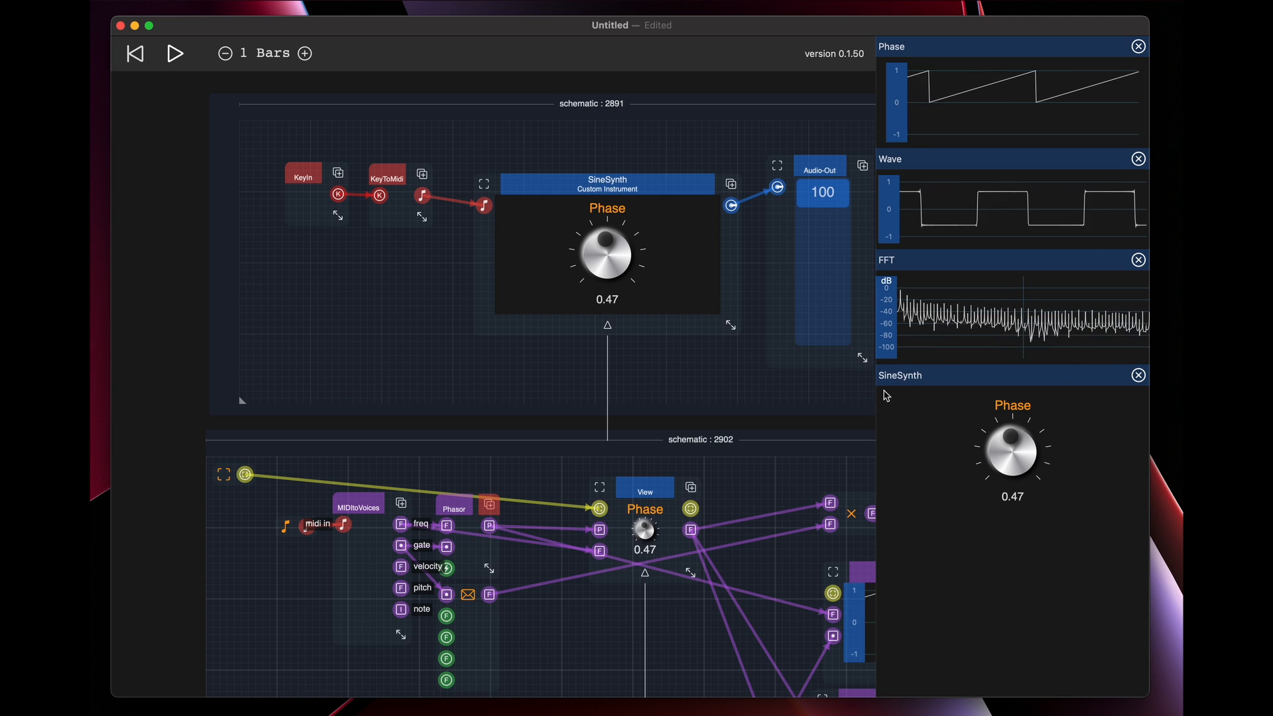
mouse_move(1020, 462)
mouse_down()
mouse_move(1020, 531)
mouse_move(1022, 401)
mouse_move(1022, 501)
mouse_move(1026, 477)
mouse_up()
Shift the final Add right and insert a second Mult between the first Mult and the Add's second input
scroll(757, 502, down, 10)
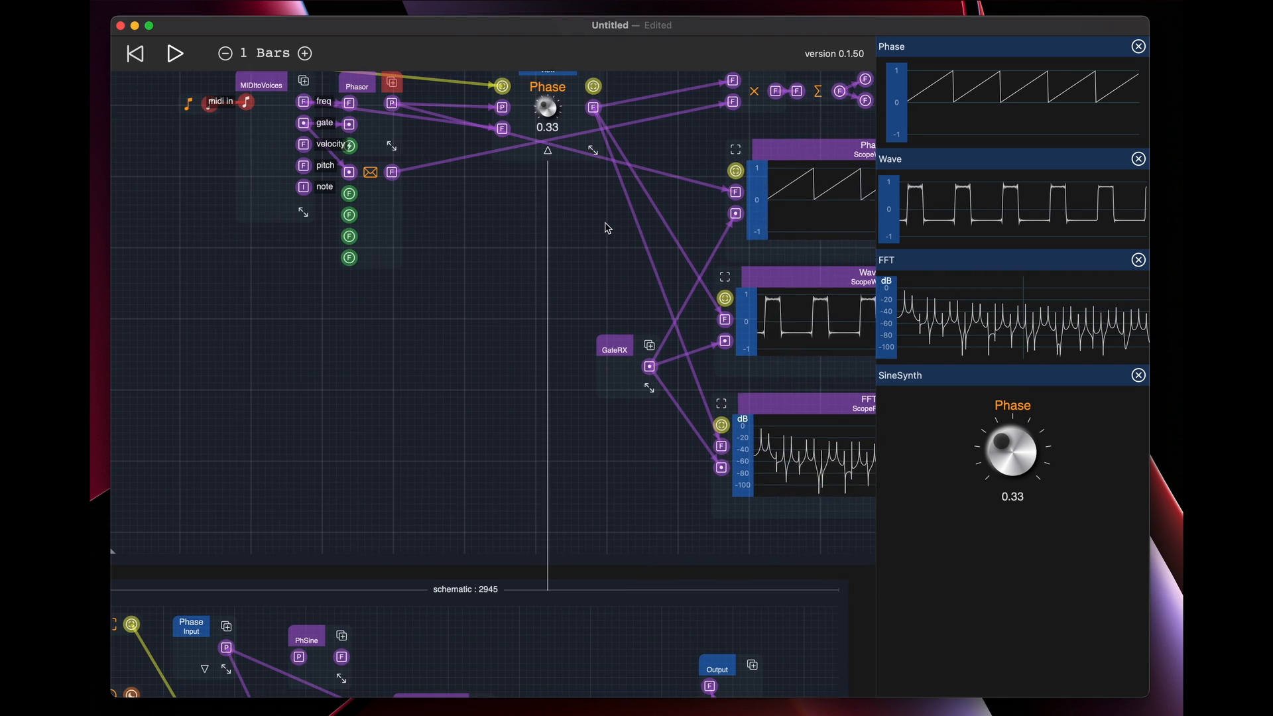
scroll(586, 358, down, 7)
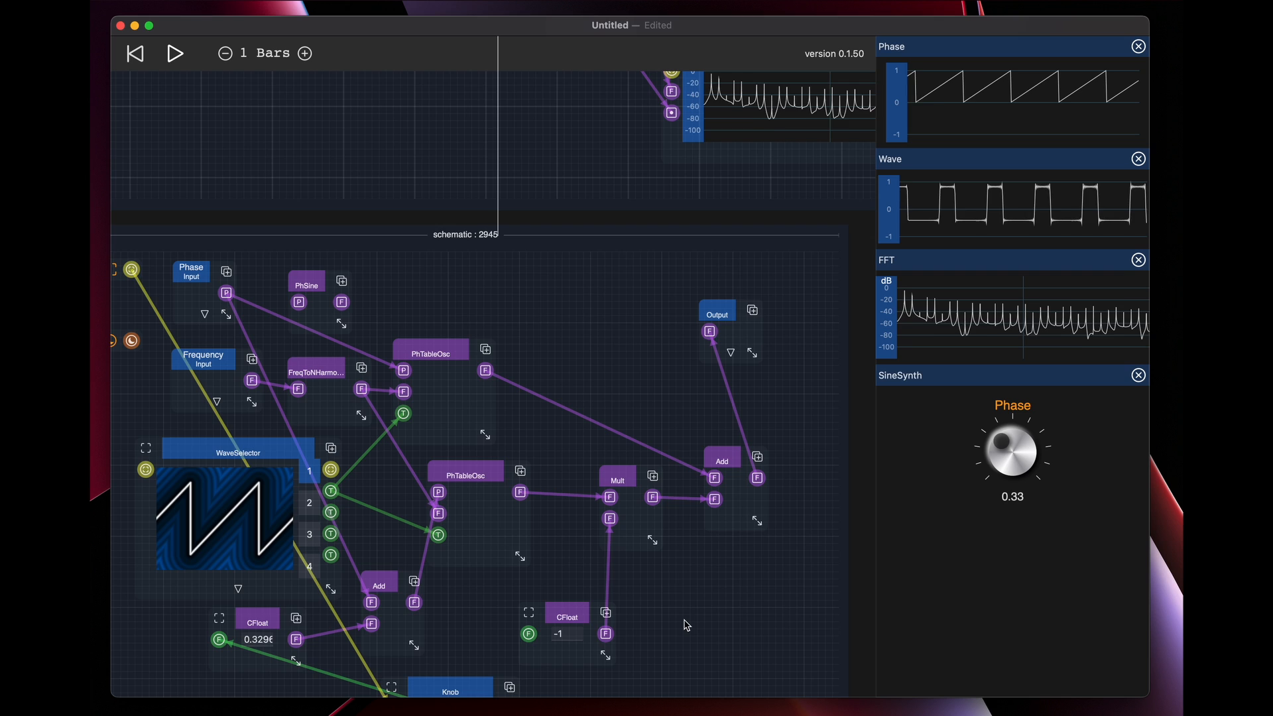
scroll(653, 484, down, 3)
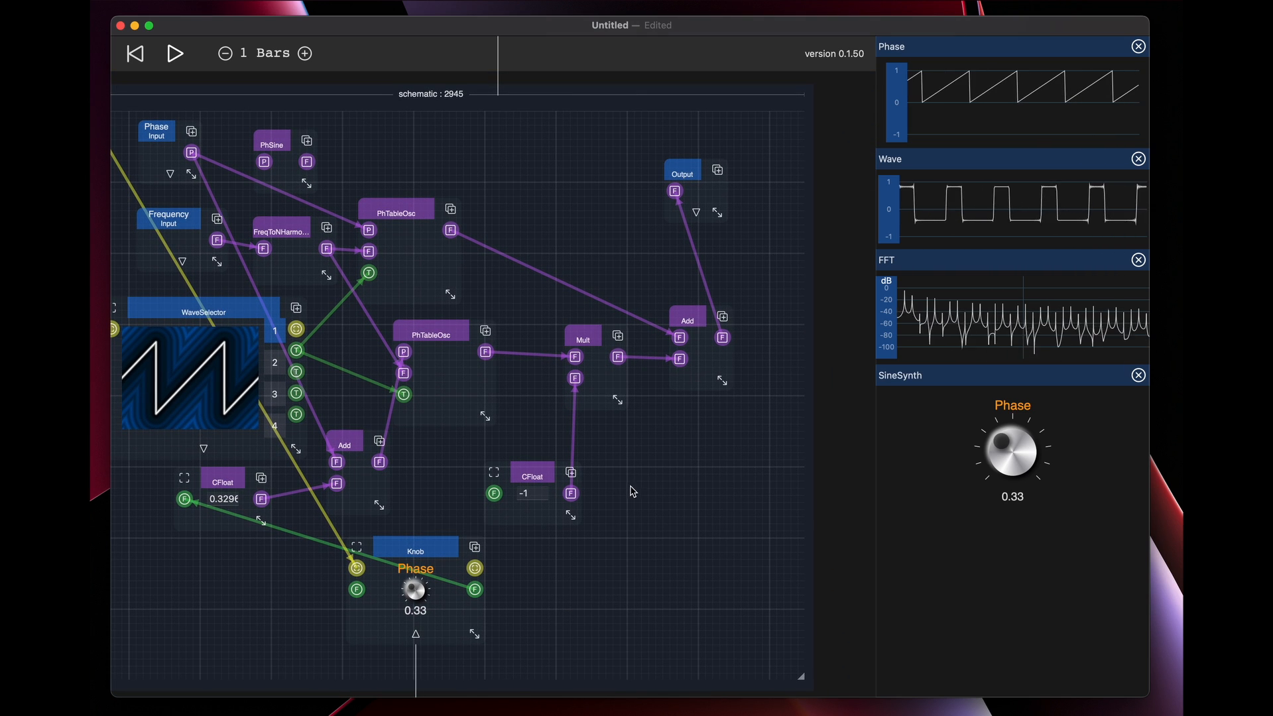
drag(631, 487, 690, 466)
drag(747, 306, 767, 280)
drag(620, 330, 756, 392)
mouse_move(757, 313)
mouse_down()
mouse_move(740, 404)
mouse_move(779, 378)
mouse_move(757, 313)
mouse_up()
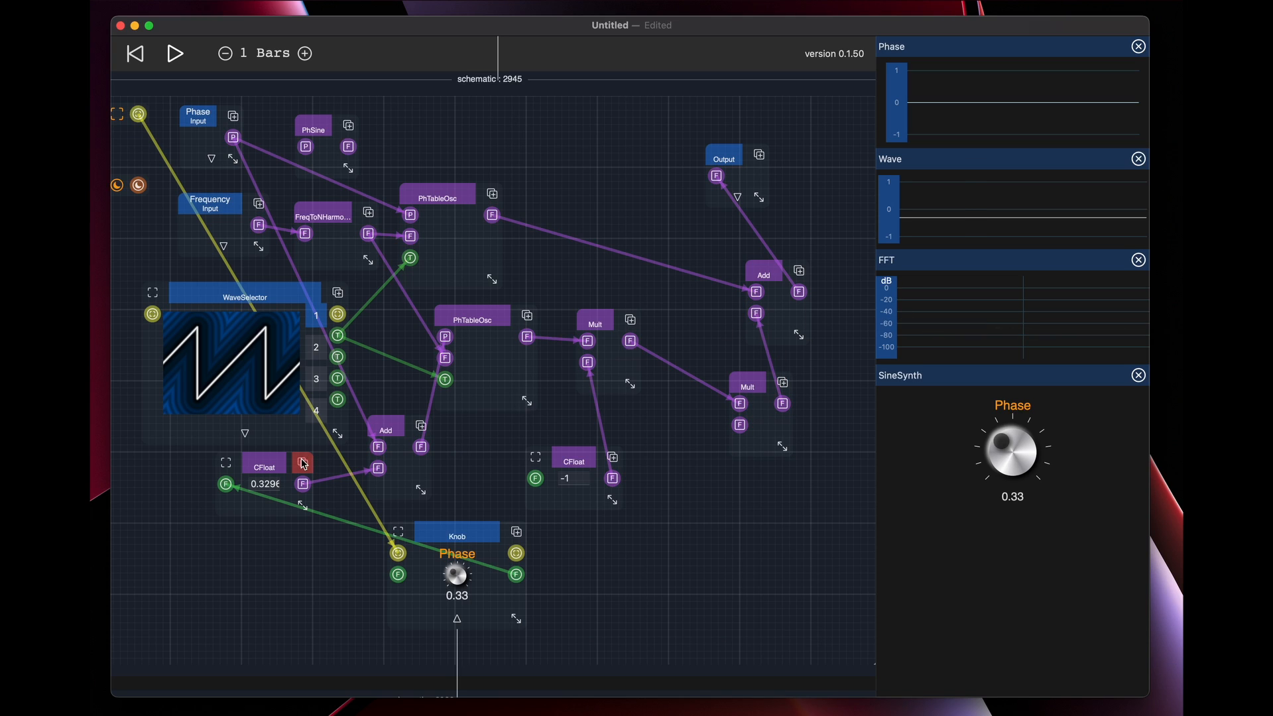
Duplicate the CFloat feeding the Add, connect the copy to the second Mult's free input, widen it, and set its value to 0.5
drag(302, 465, 742, 429)
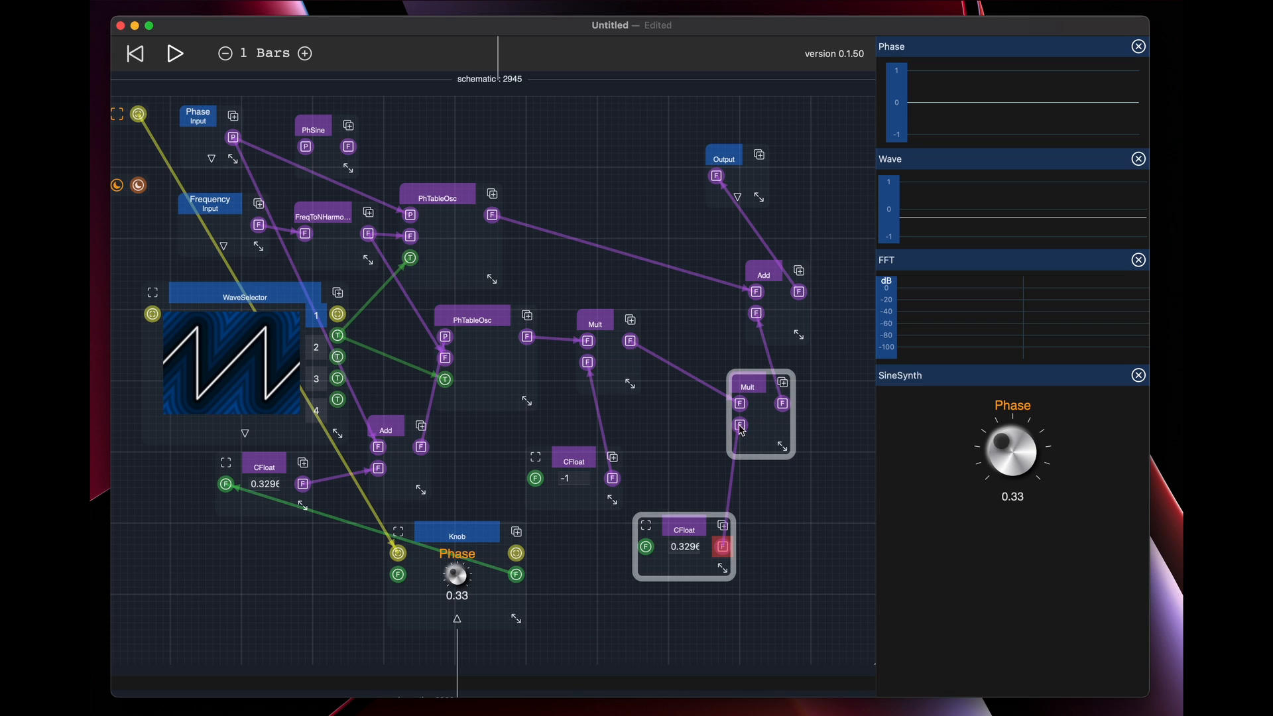
drag(723, 568, 774, 576)
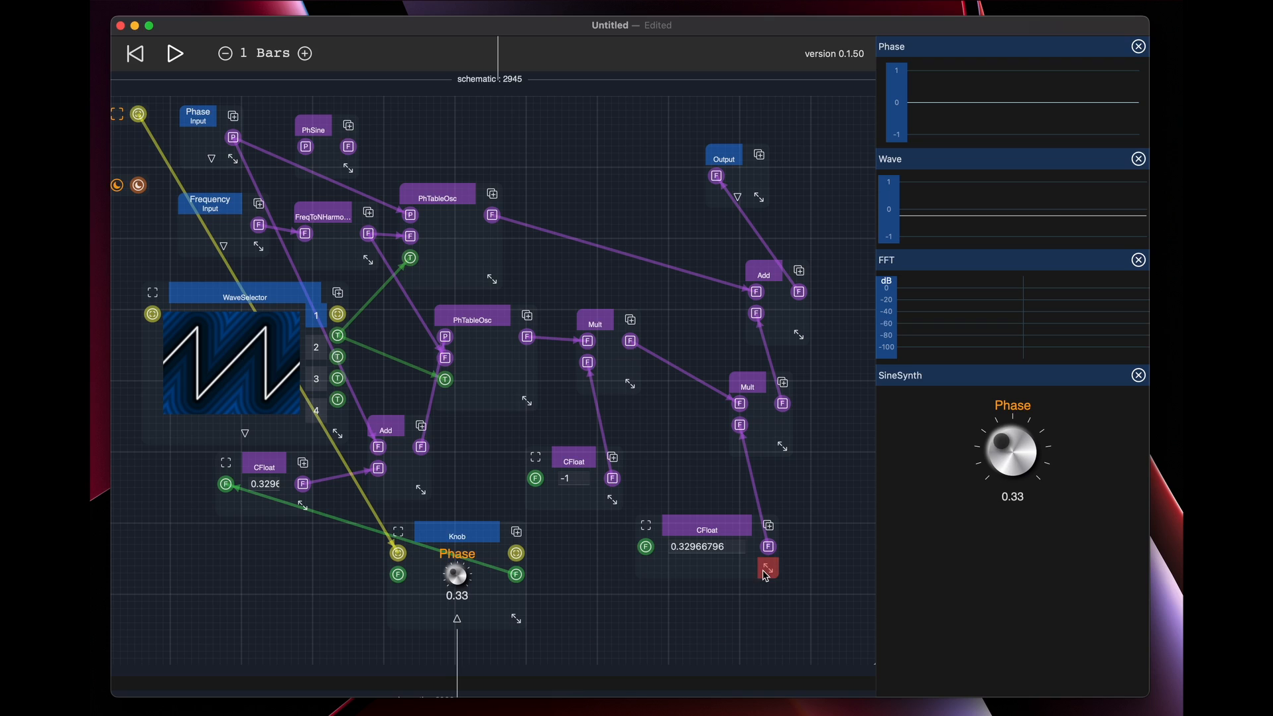
double_click(709, 544)
text(0.5)
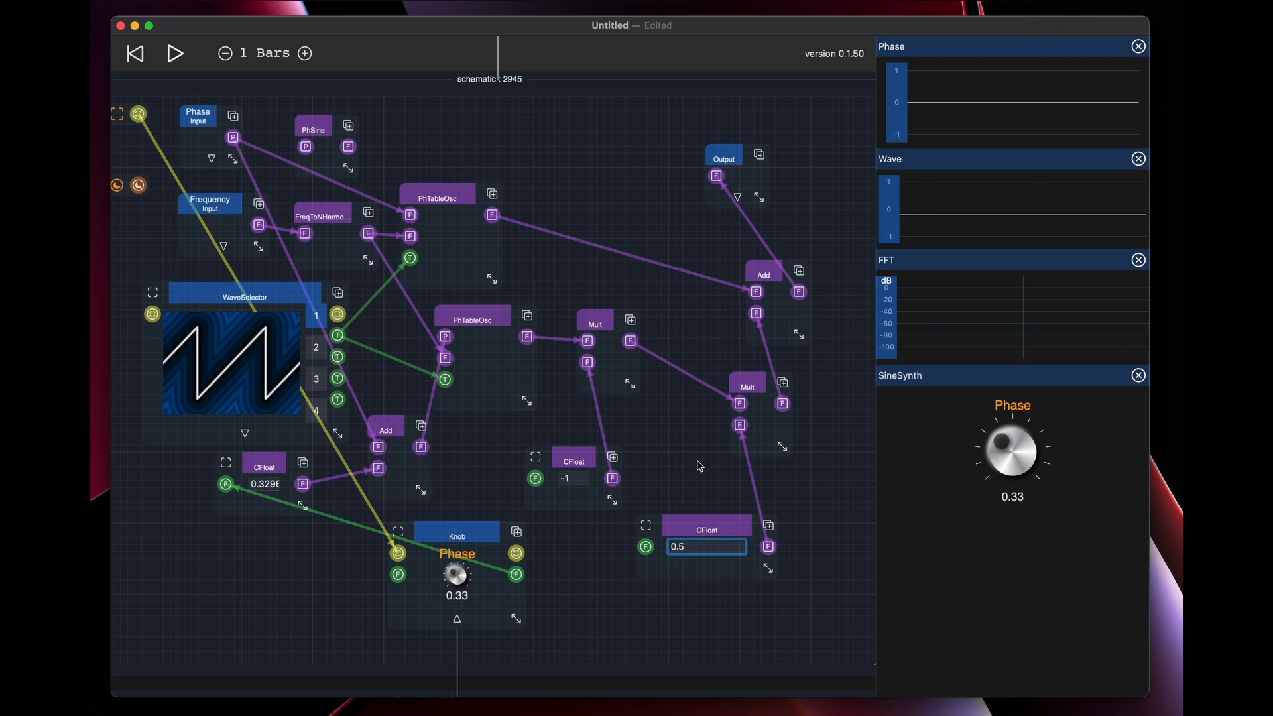
key(Return)
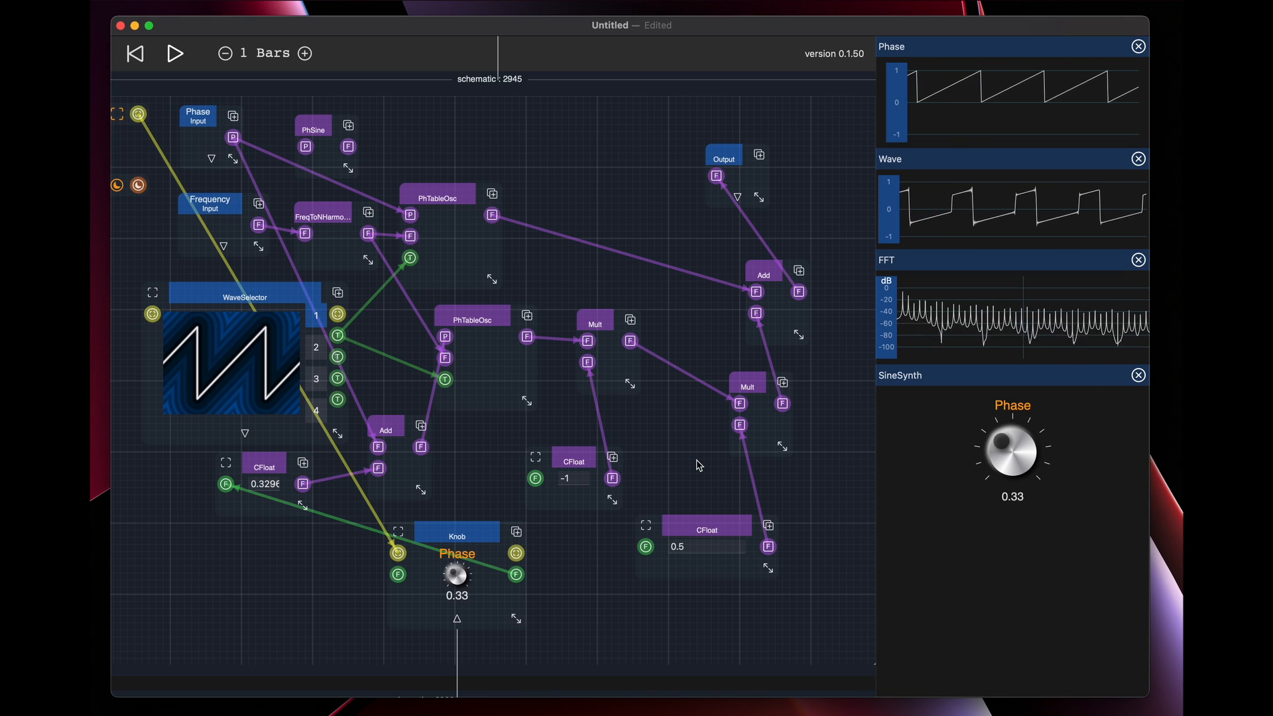
Duplicate the Phase knob and connect the copy's float output to the new CFloat's input, shifting that CFloat aside for room
click(516, 532)
drag(715, 532, 750, 516)
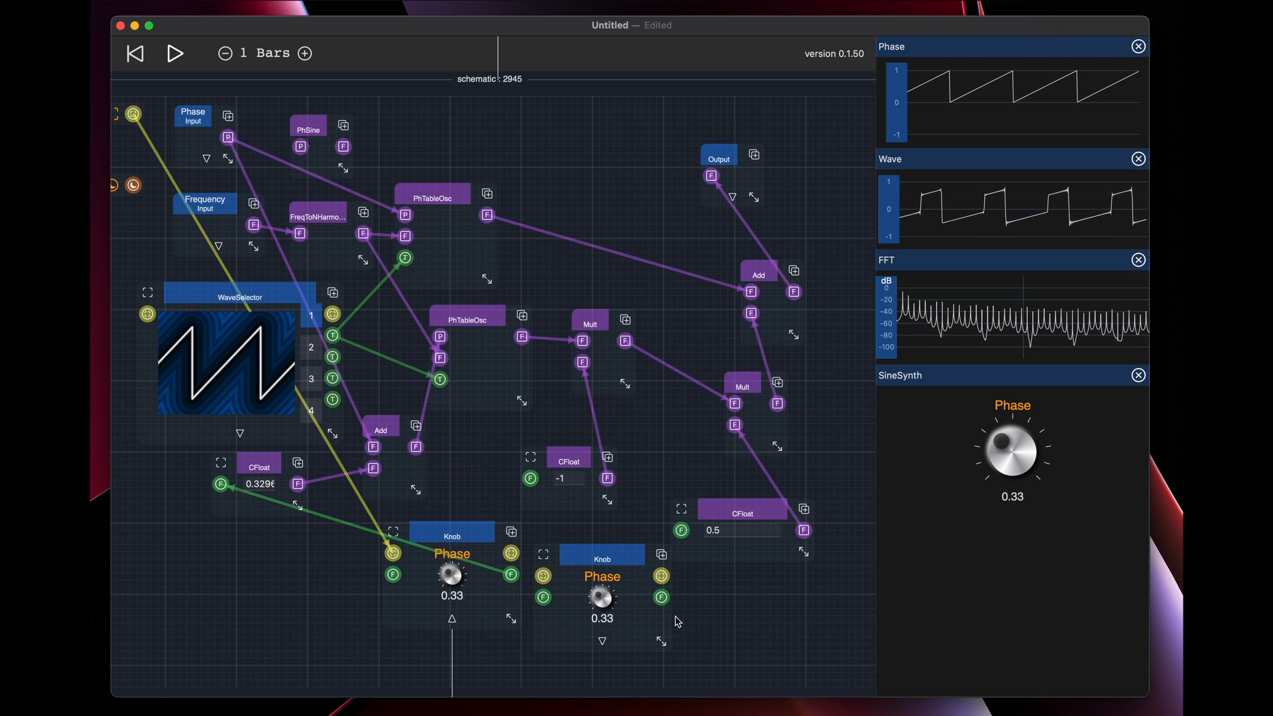
drag(661, 597, 682, 530)
drag(711, 656, 704, 473)
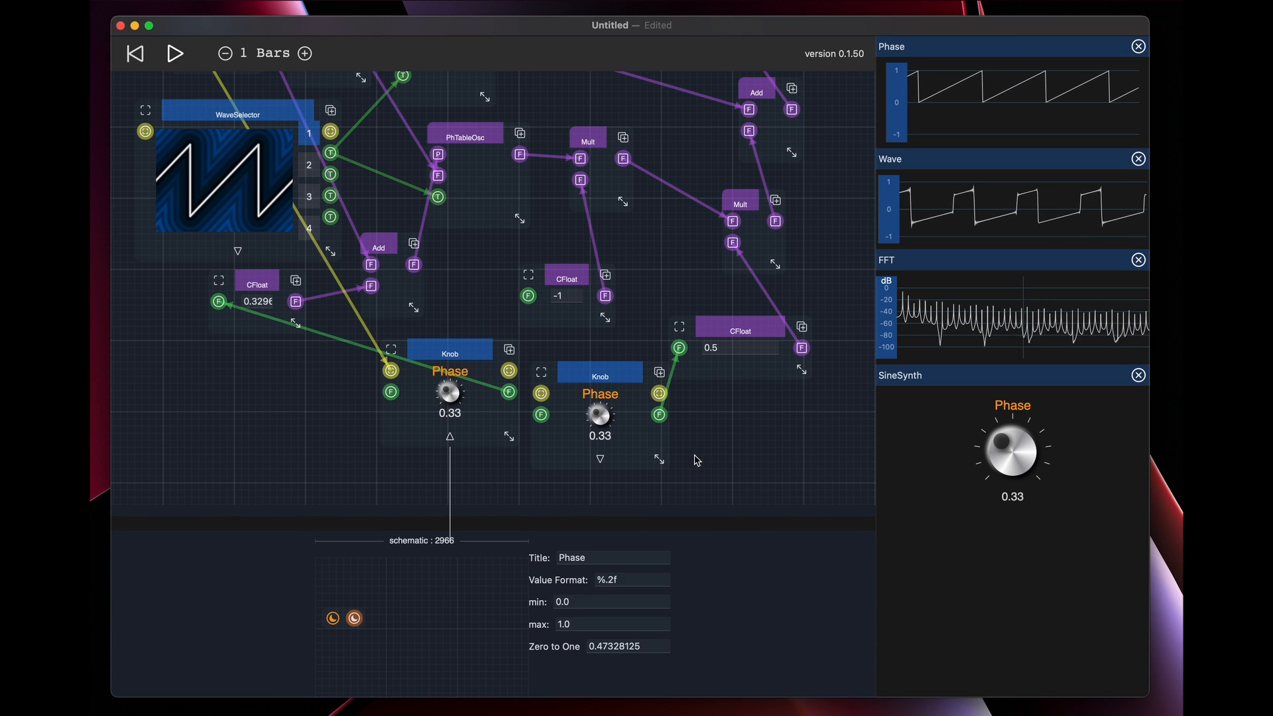
scroll(723, 457, up, 2)
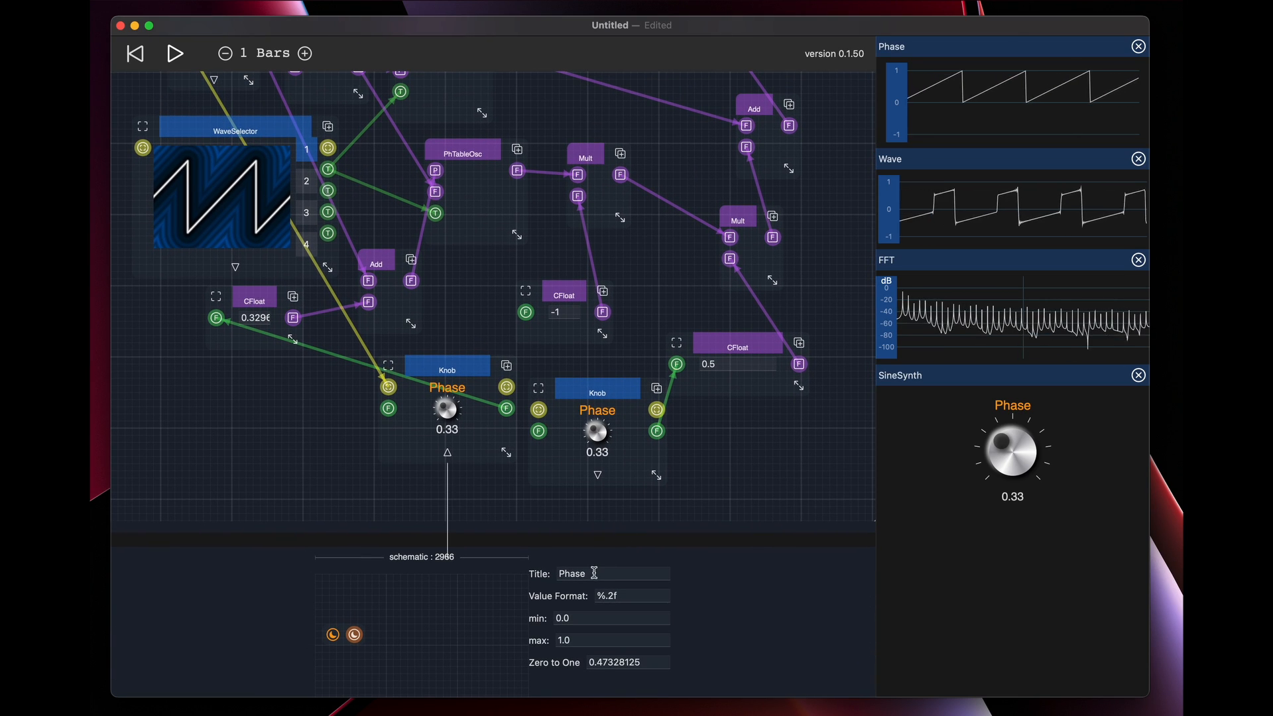
double_click(594, 573)
text(Amou)
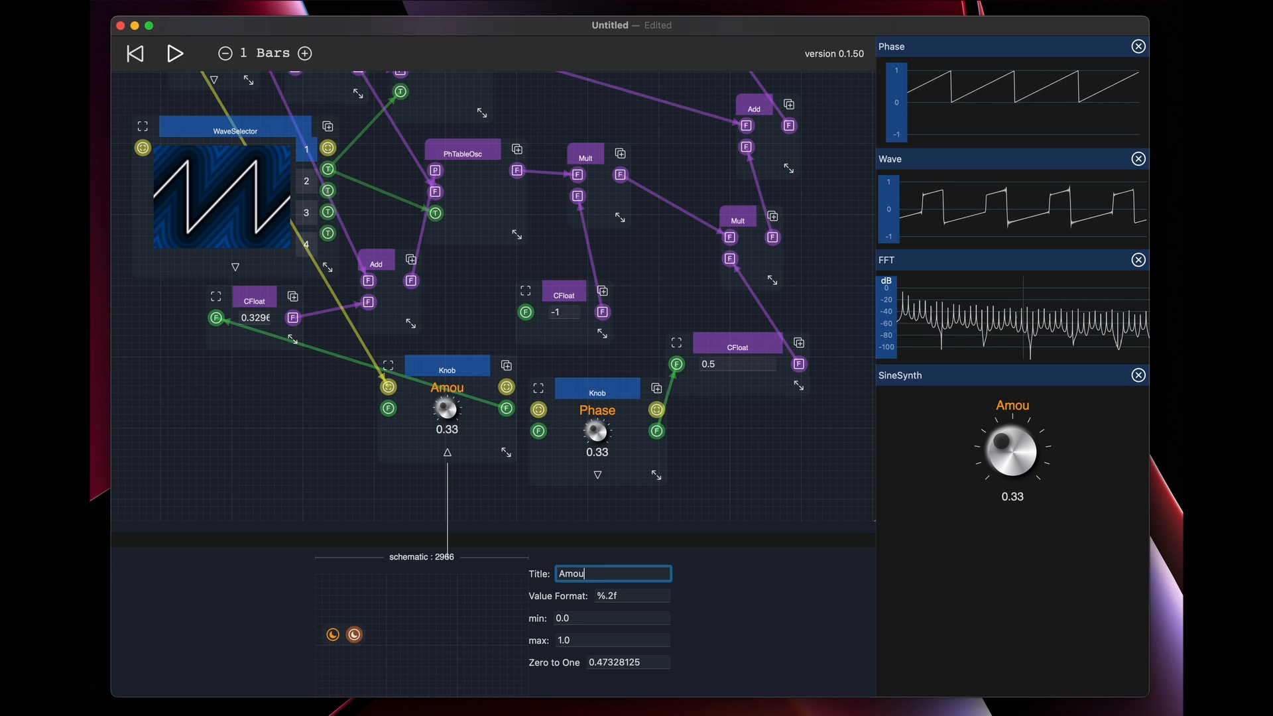
text(nt)
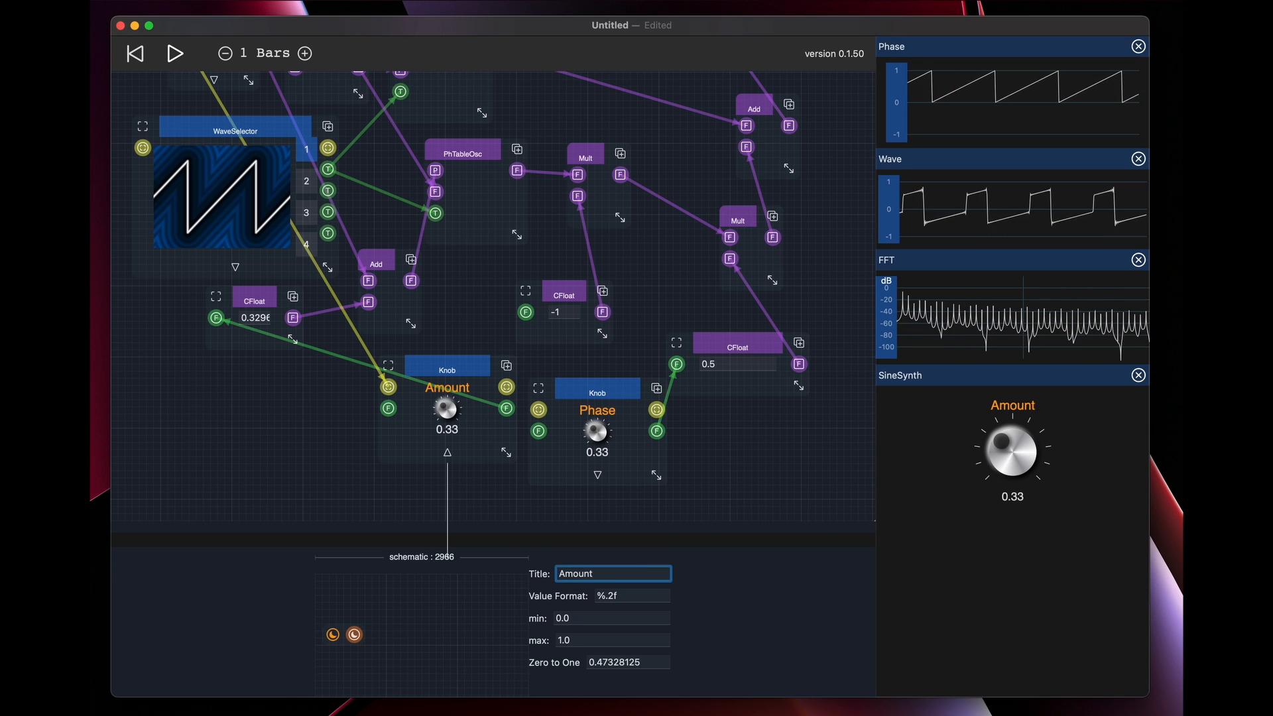
key(BackSpace)
key(BackSpace)
key(BackSpace)
key(BackSpace)
key(BackSpace)
key(BackSpace)
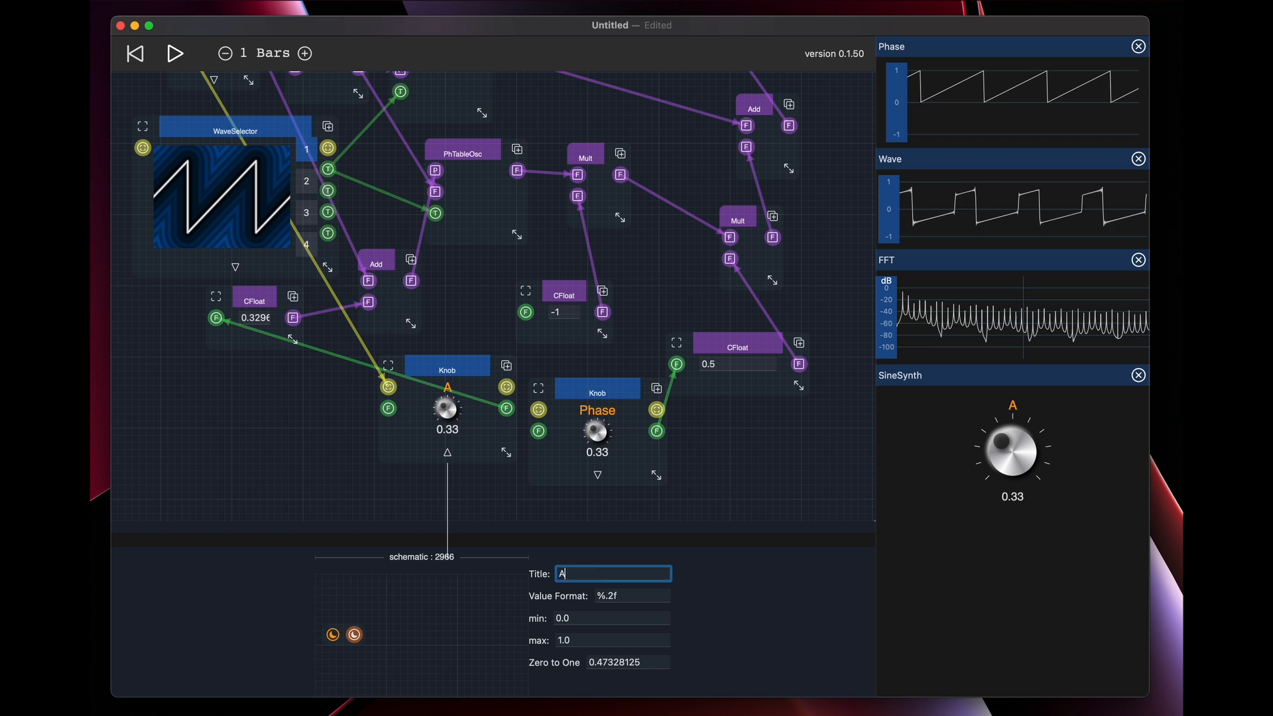
text(Phase)
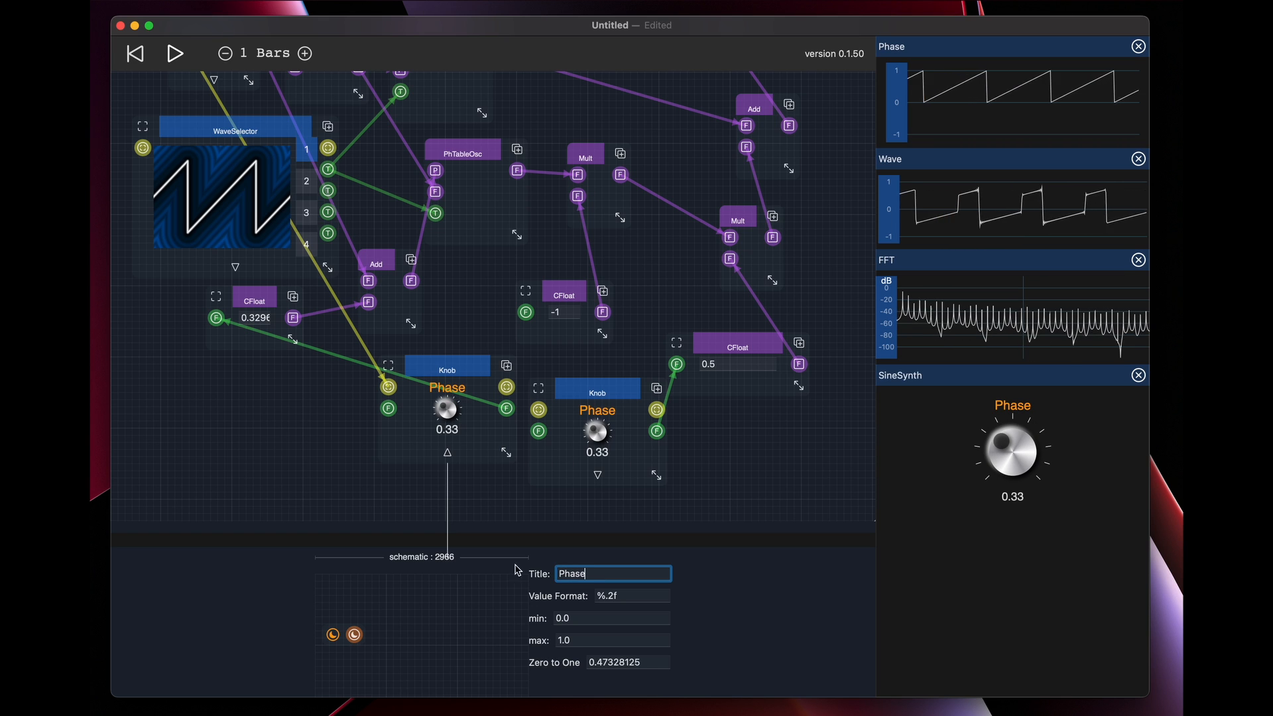
Set the duplicated knob's title to Amount and enlarge the knob
click(598, 475)
double_click(603, 573)
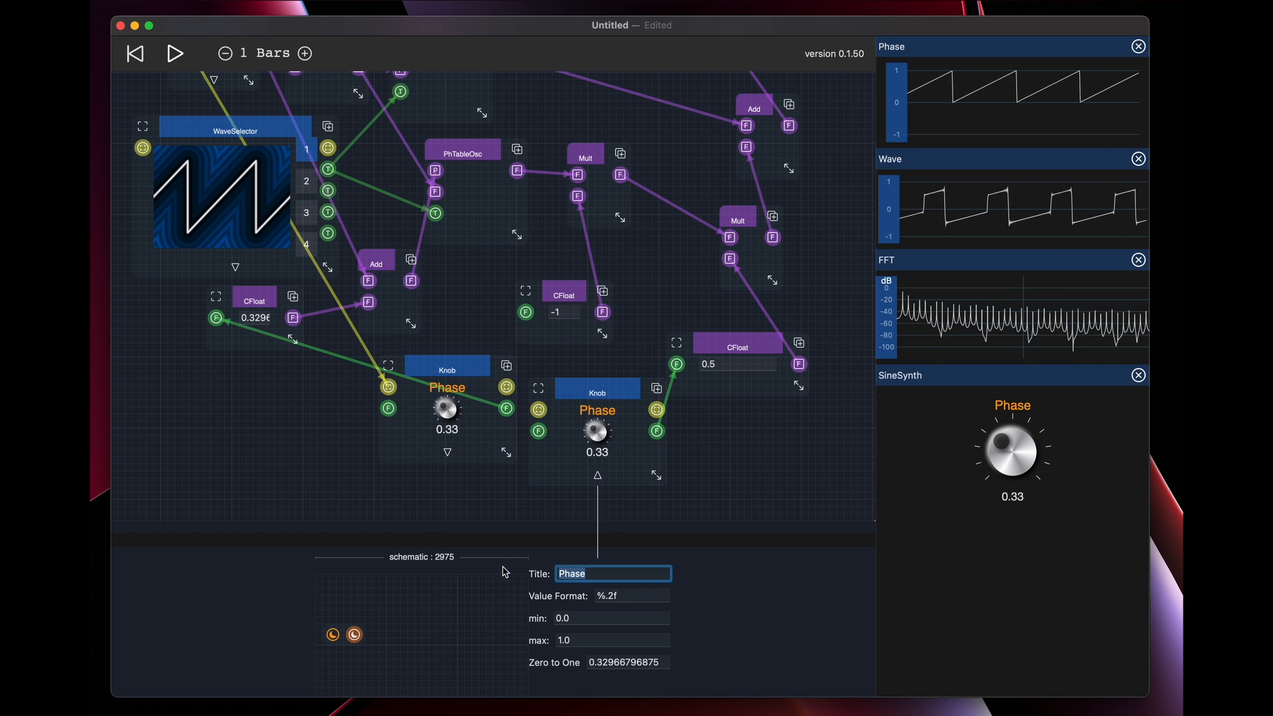
text(Amount)
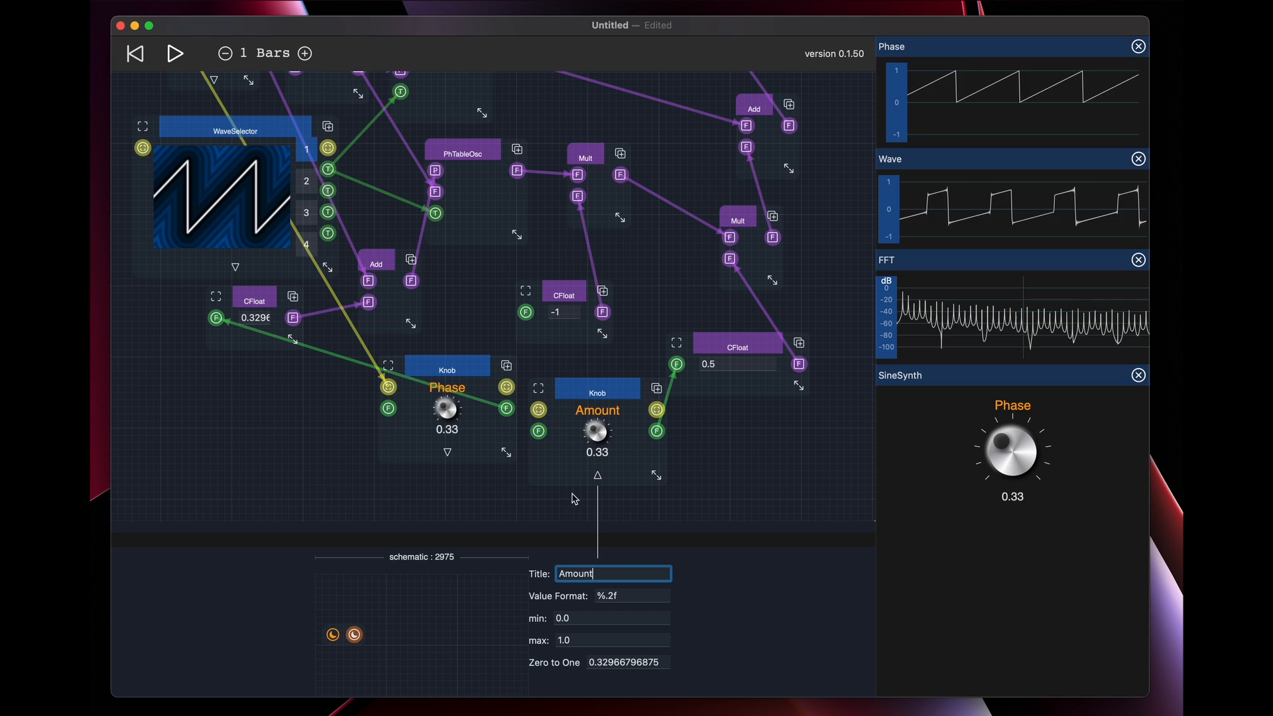
click(721, 450)
drag(656, 475, 678, 488)
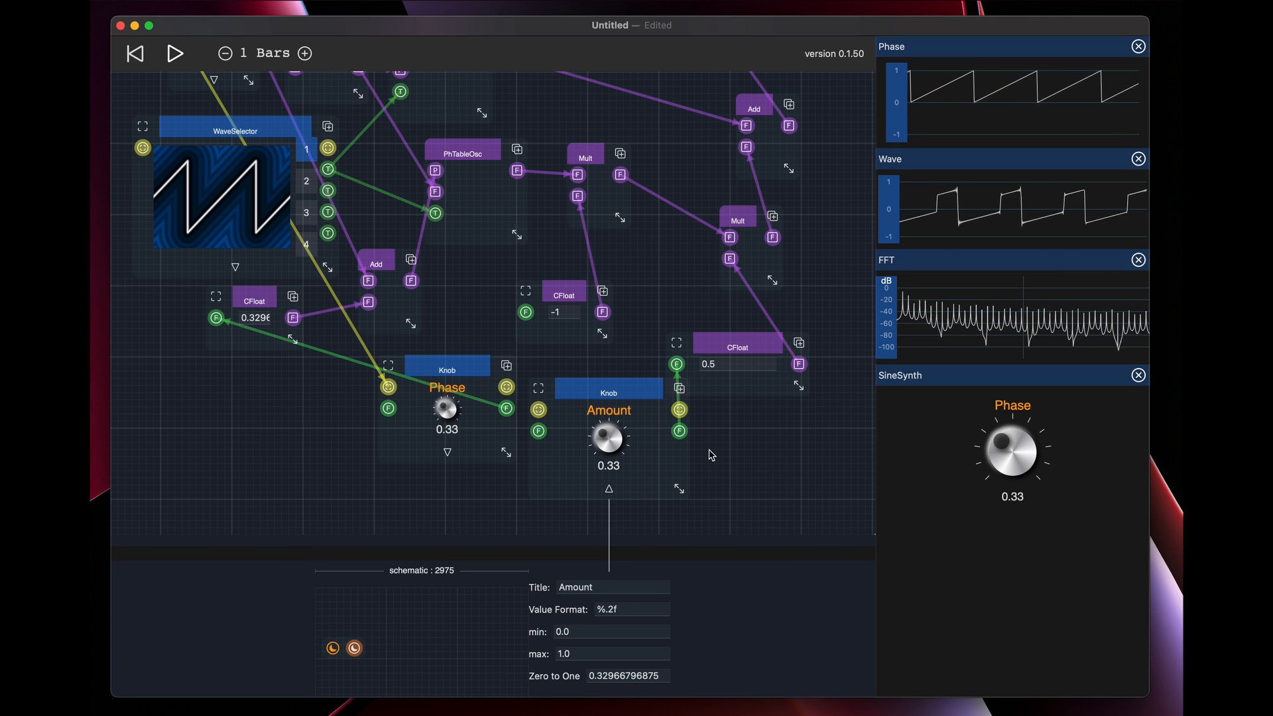
Sweep the Amount knob down to 0.00 and up to 1.00, and turn the Phase knob to 0.49
drag(610, 436, 622, 495)
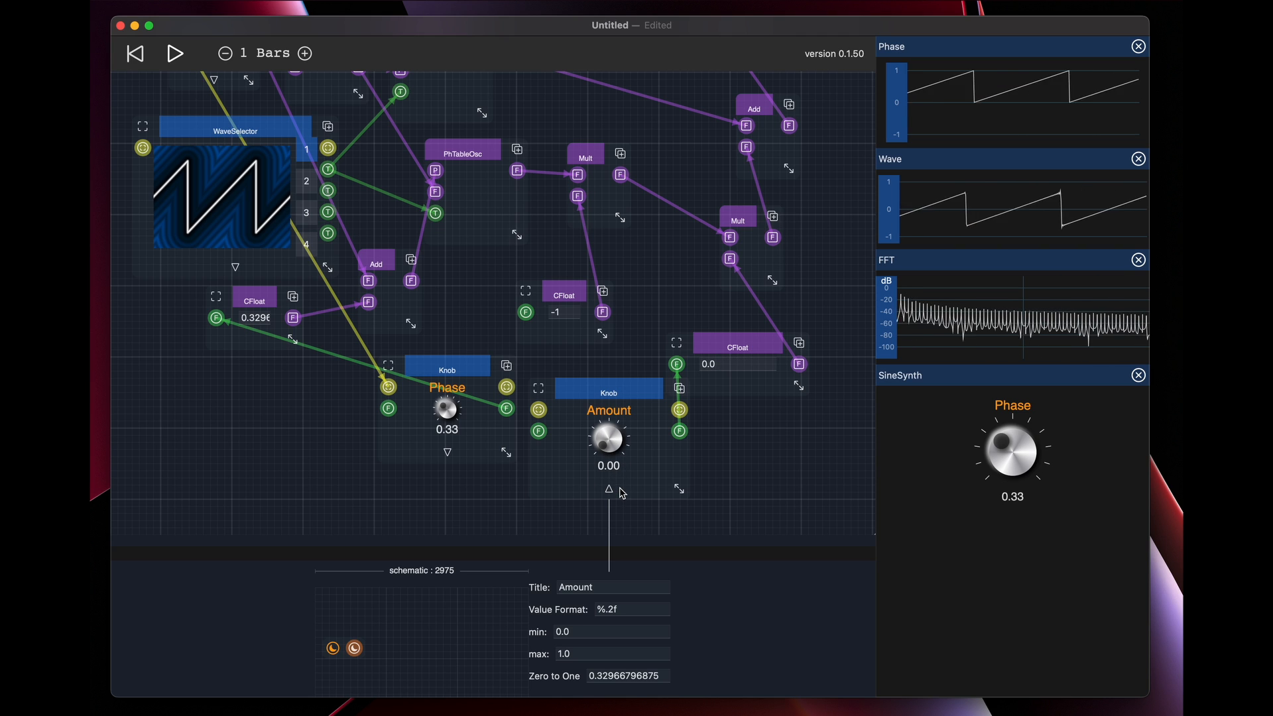
drag(622, 491, 589, 288)
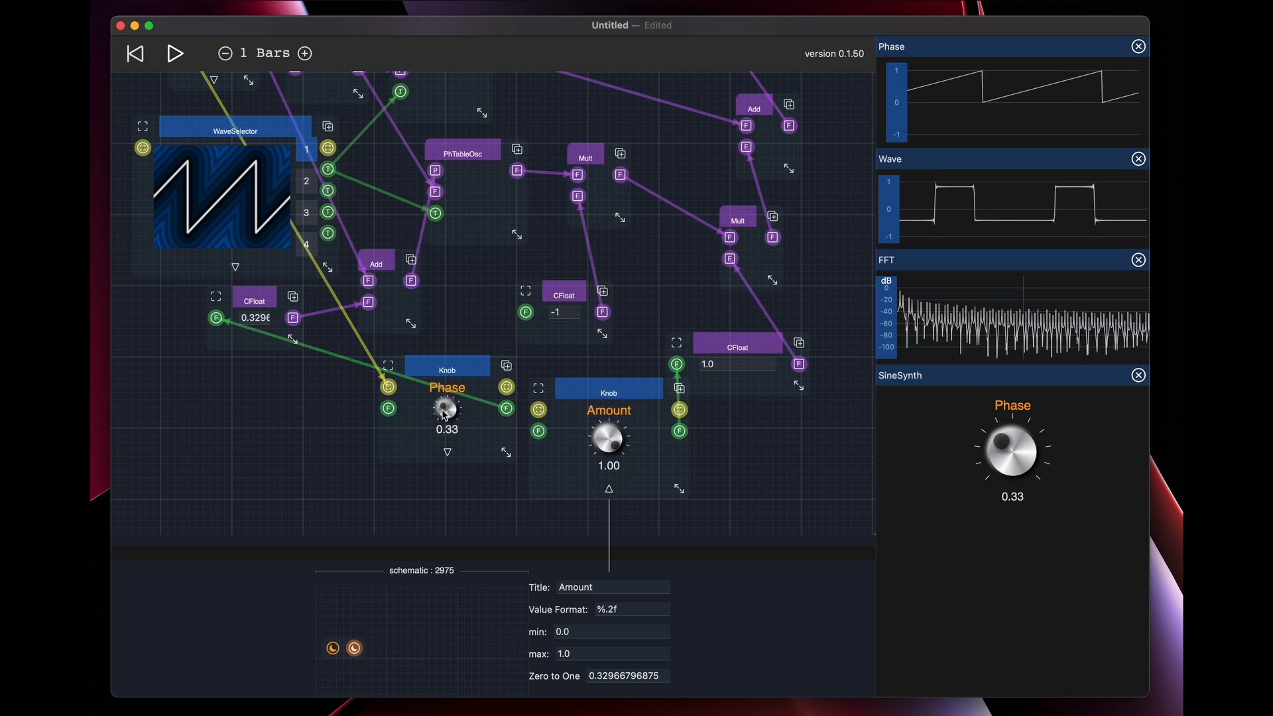
mouse_move(451, 409)
mouse_down()
mouse_move(451, 365)
mouse_move(451, 386)
mouse_up()
click(638, 389)
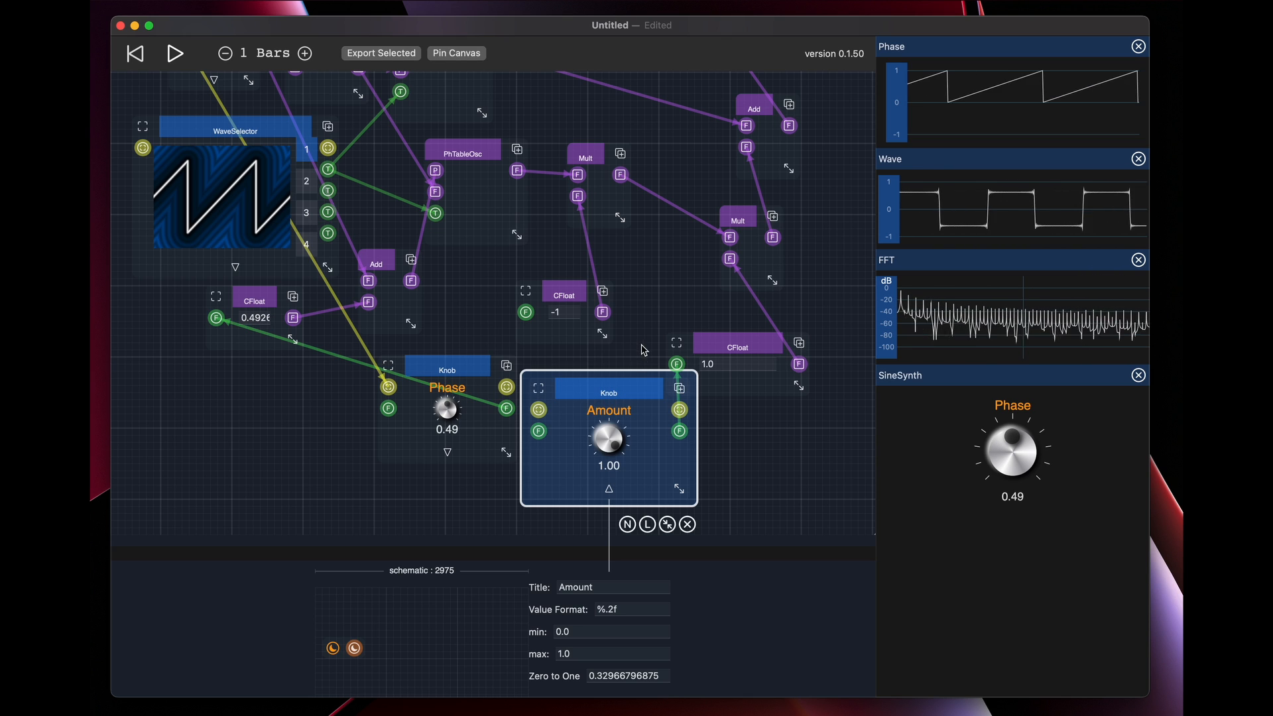
click(649, 282)
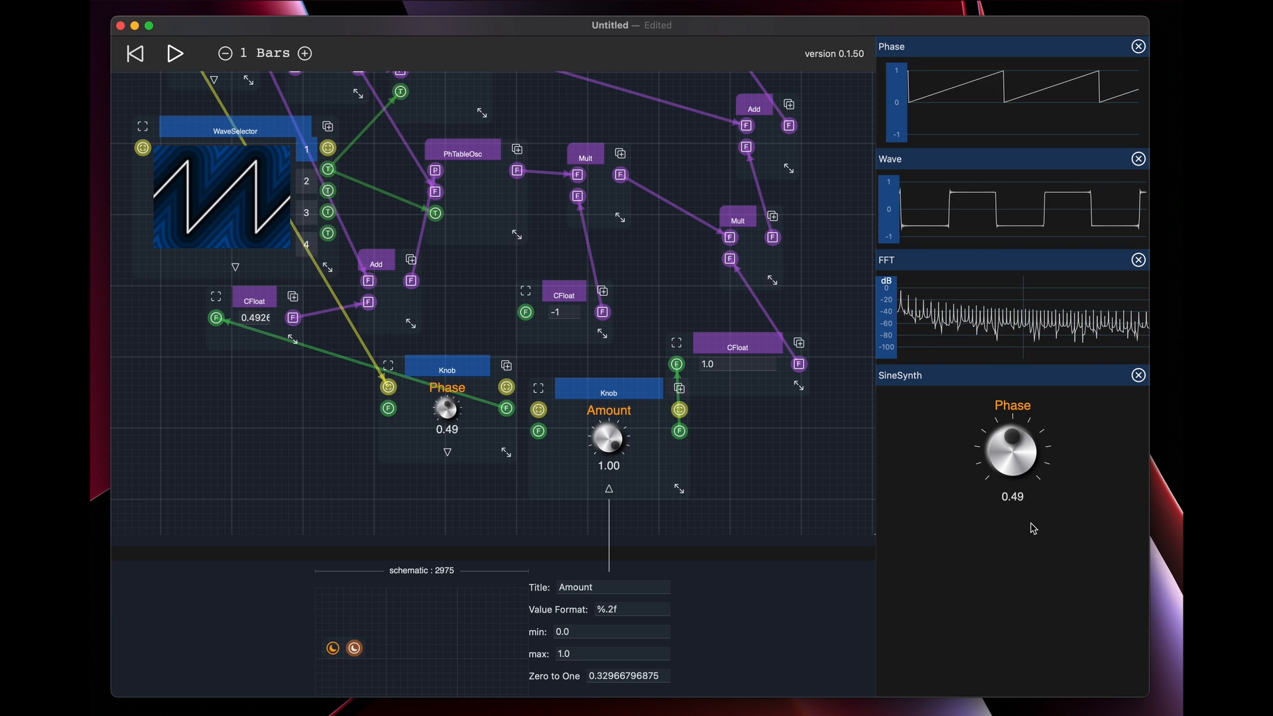
Disconnect the schematic's view port from the Phase knob and add an HStack view component beside that knob
drag(576, 120, 663, 336)
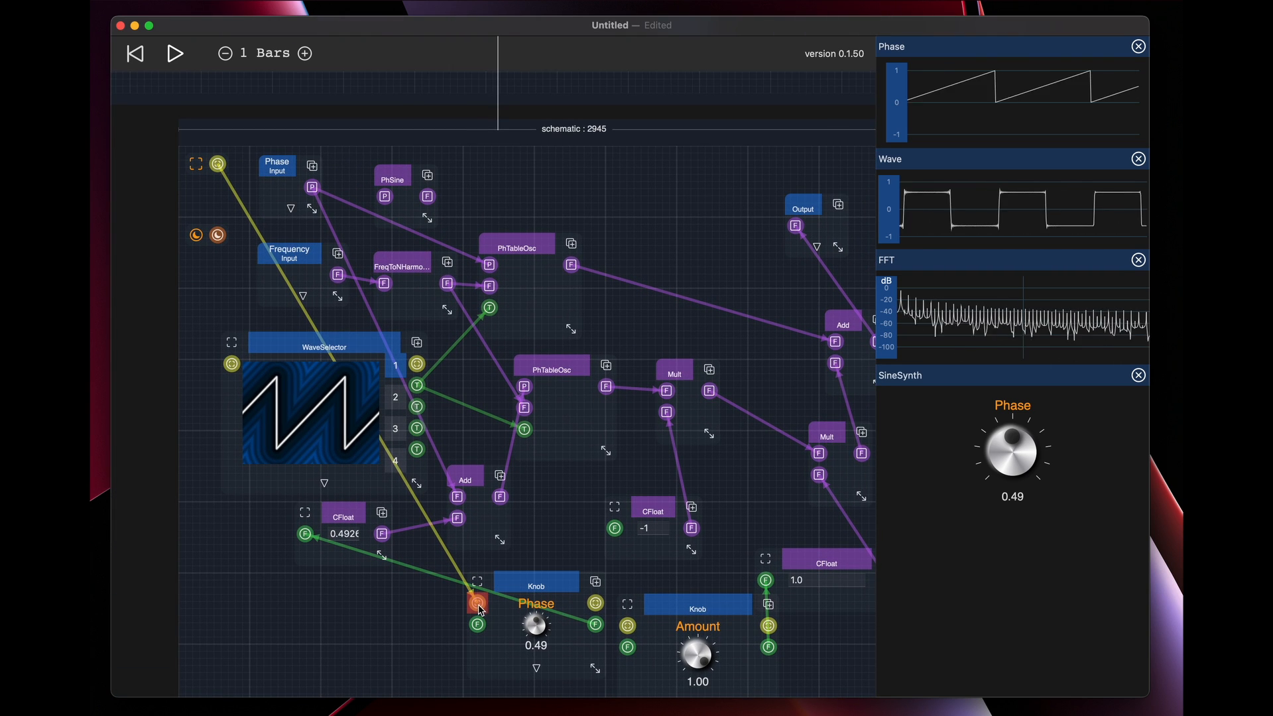
drag(449, 610, 396, 620)
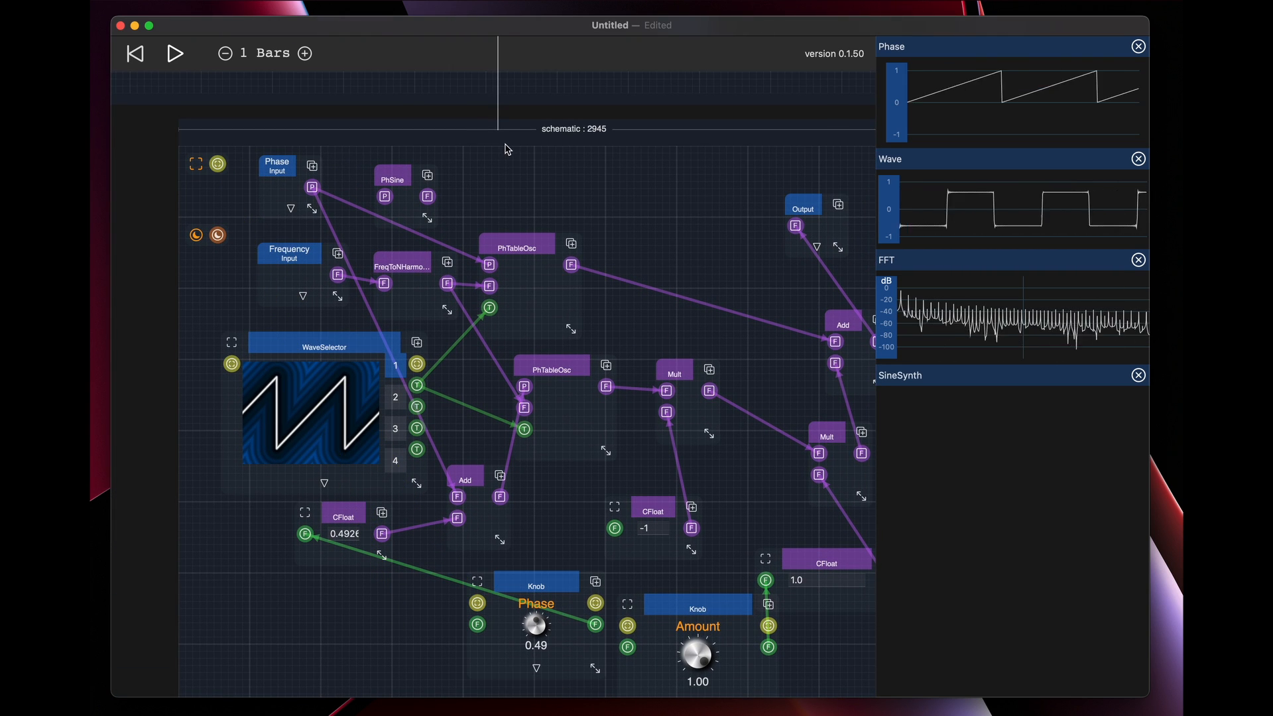
double_click(332, 600)
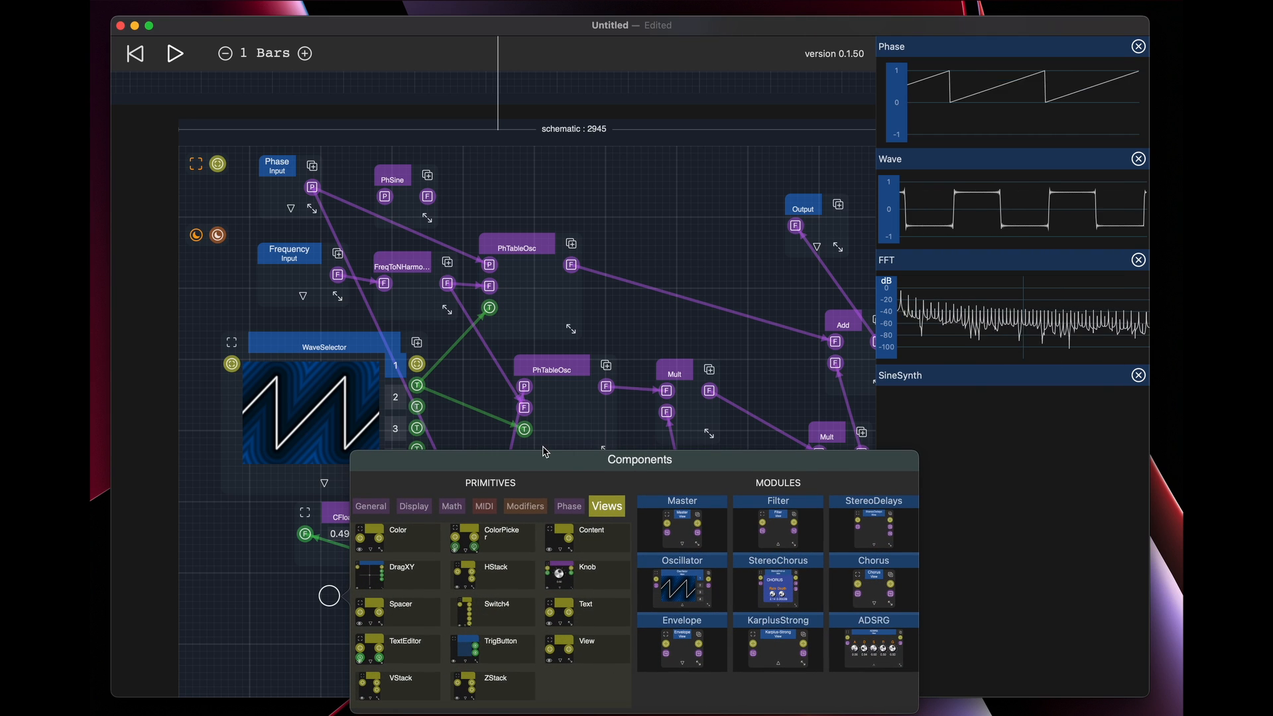
click(504, 581)
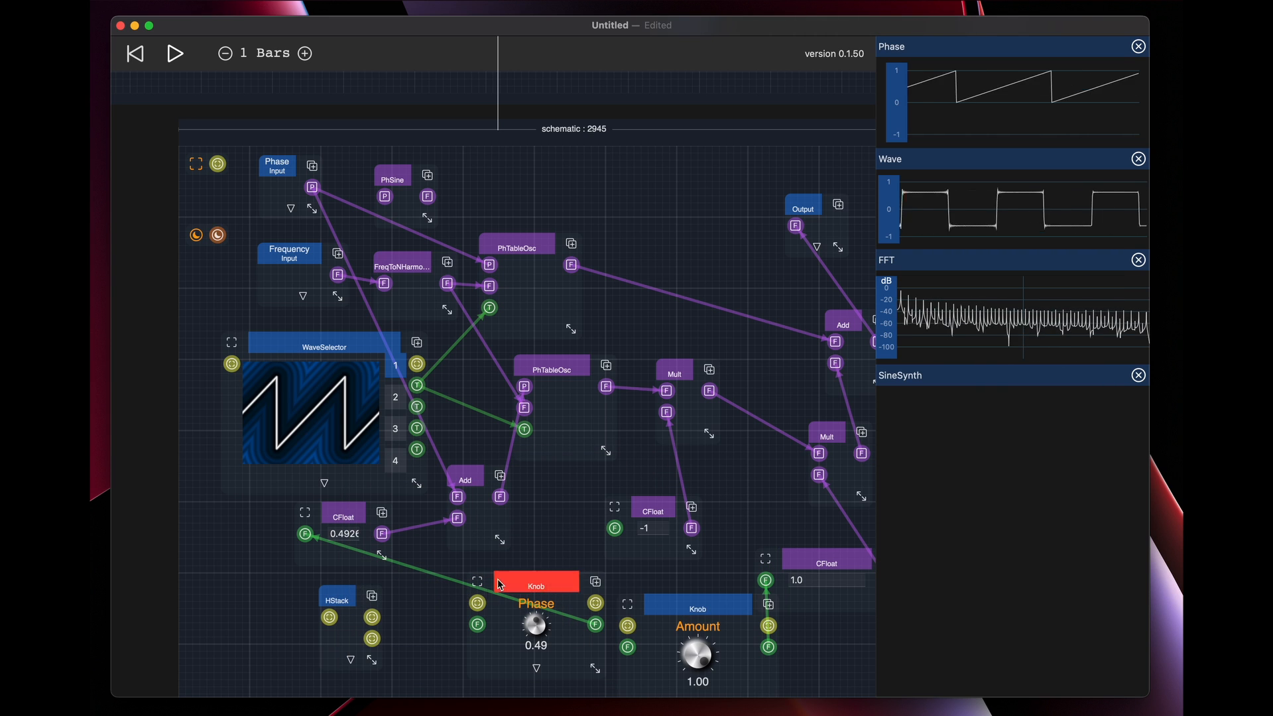
Chain the HStack's content output through the Phase knob to the Amount knob, and connect the schematic's view port to the HStack
drag(373, 638, 479, 607)
drag(596, 602, 699, 600)
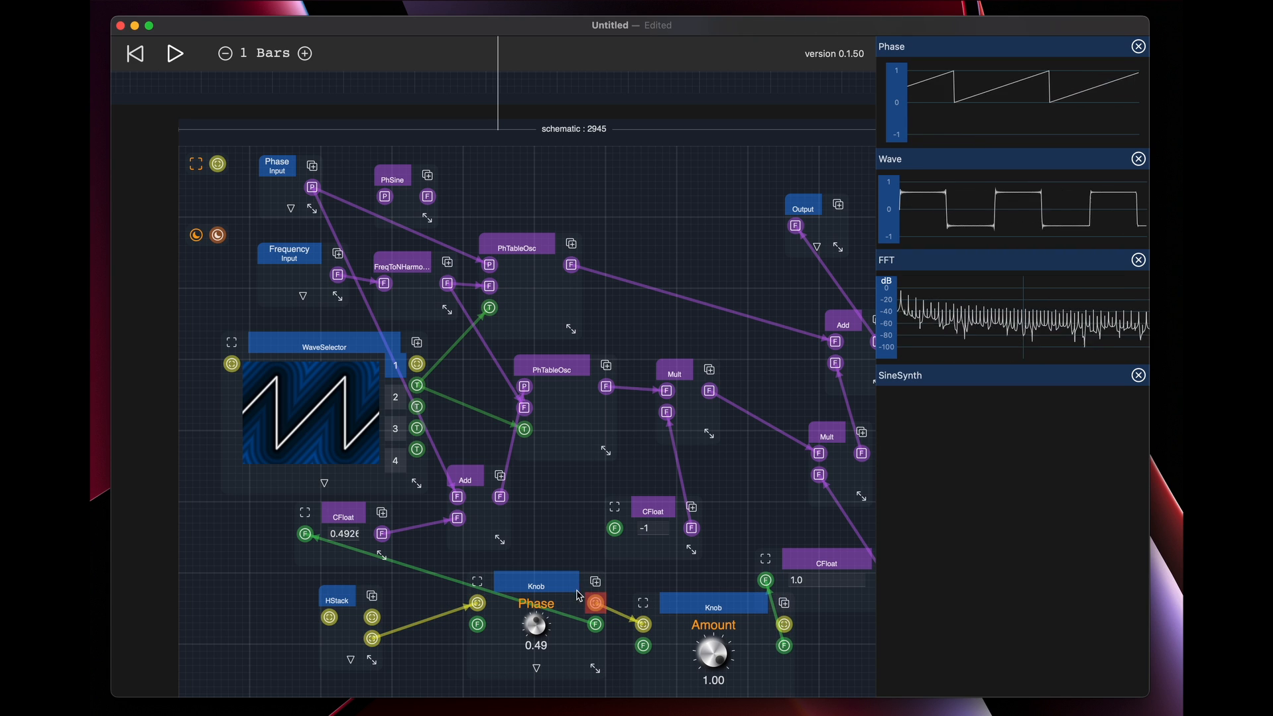
drag(348, 600, 371, 598)
drag(218, 164, 366, 601)
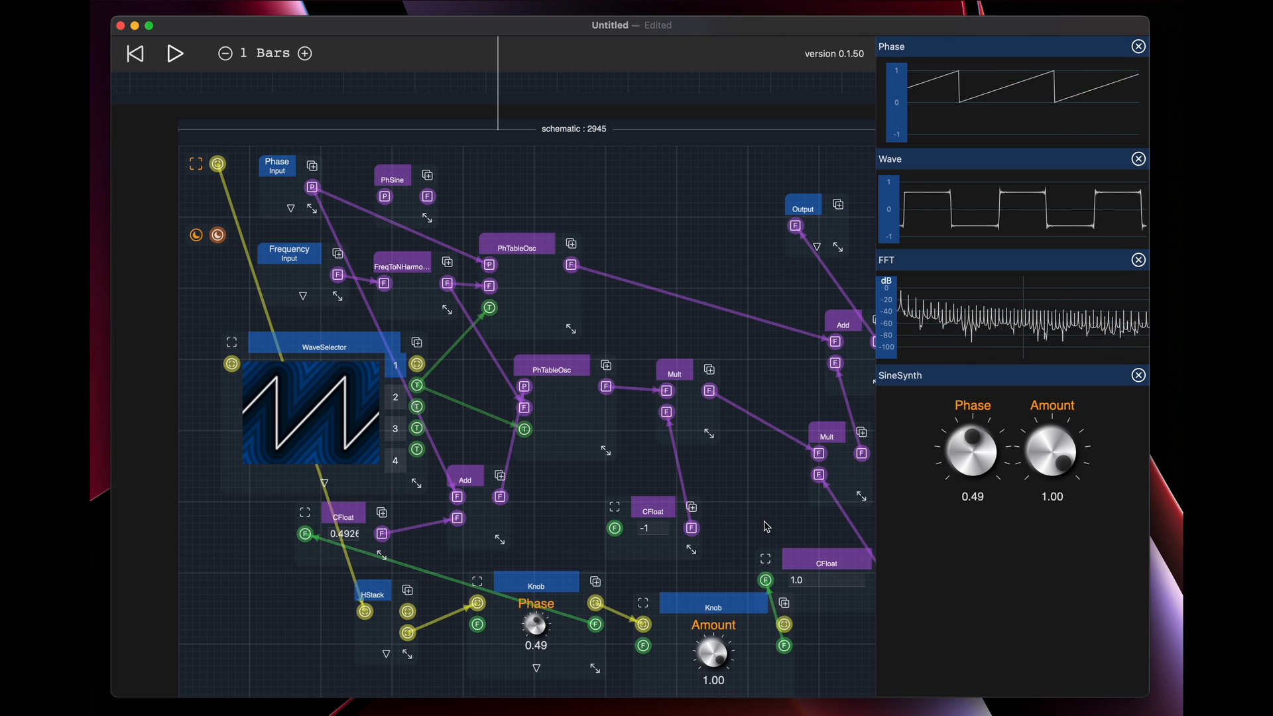
Try the pinned knobs, moving Phase to 0.57 and back to 0.50, and sweeping Amount down to 0.00 and up to 1.00
mouse_move(985, 462)
mouse_down()
mouse_move(975, 493)
mouse_move(975, 388)
mouse_move(975, 466)
mouse_move(976, 449)
mouse_up()
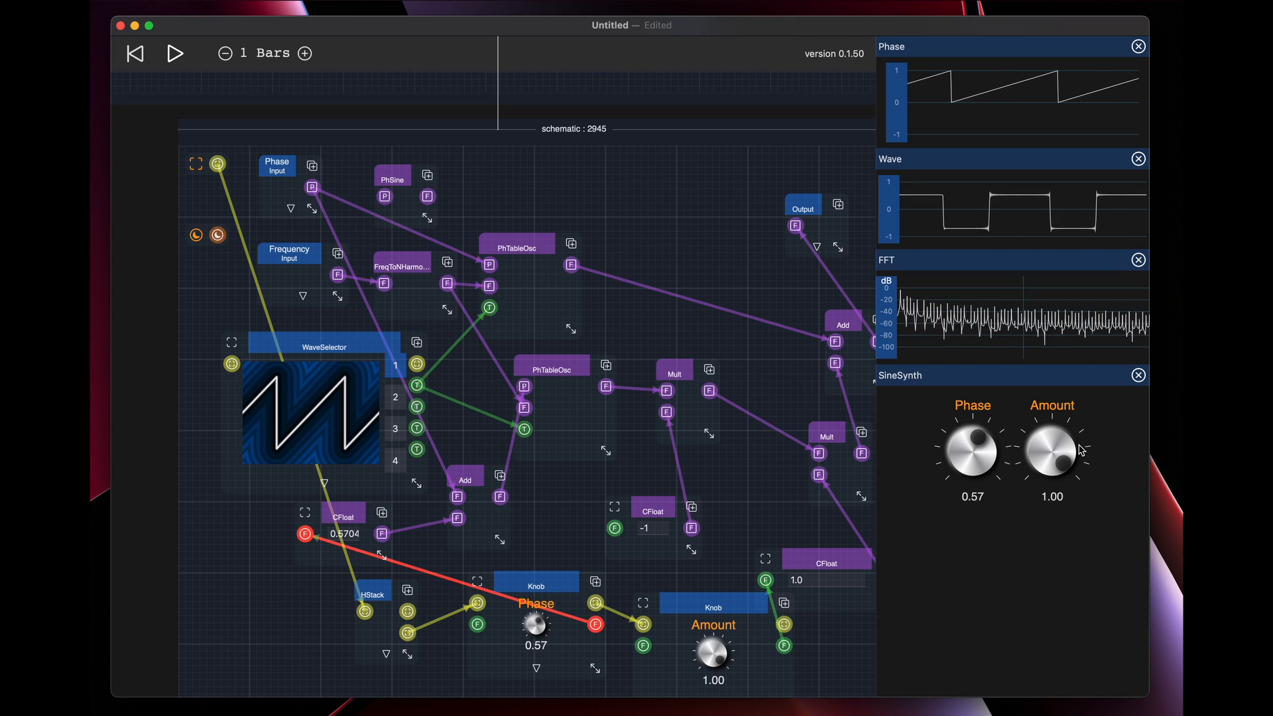
drag(1065, 492, 1056, 426)
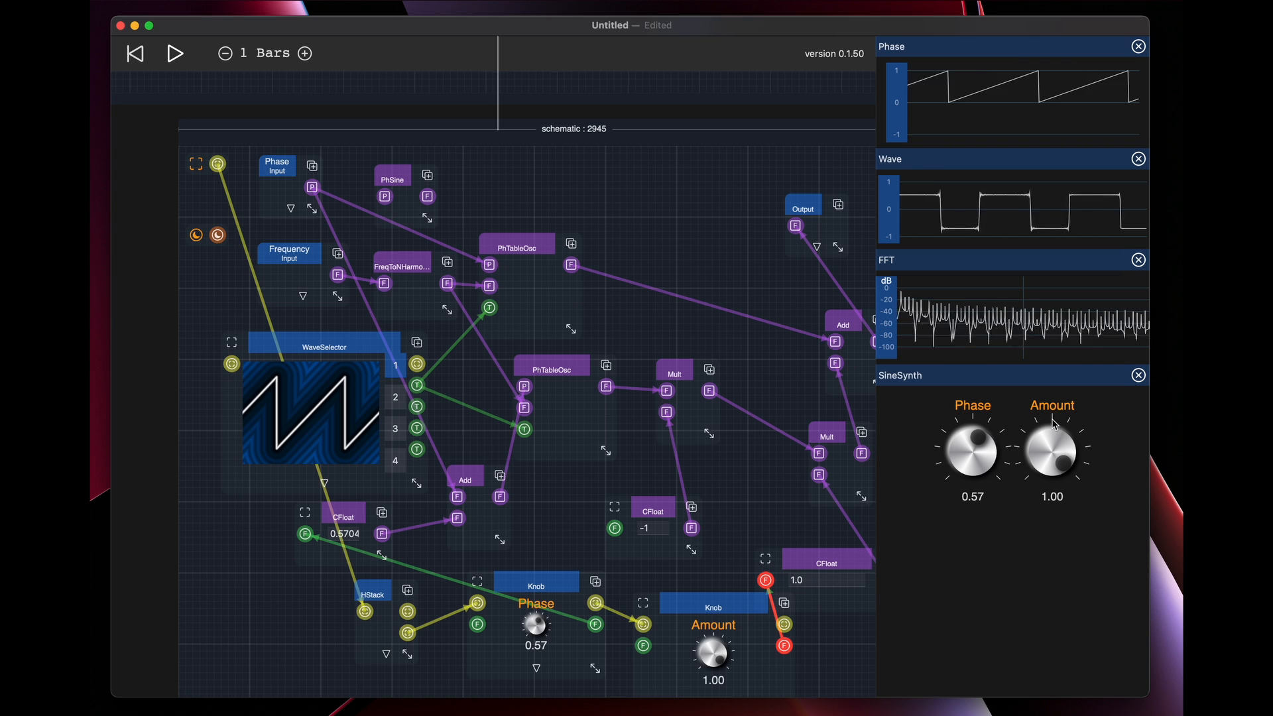
mouse_move(970, 451)
mouse_down()
mouse_move(979, 524)
mouse_move(985, 427)
mouse_move(982, 491)
mouse_move(983, 461)
mouse_up()
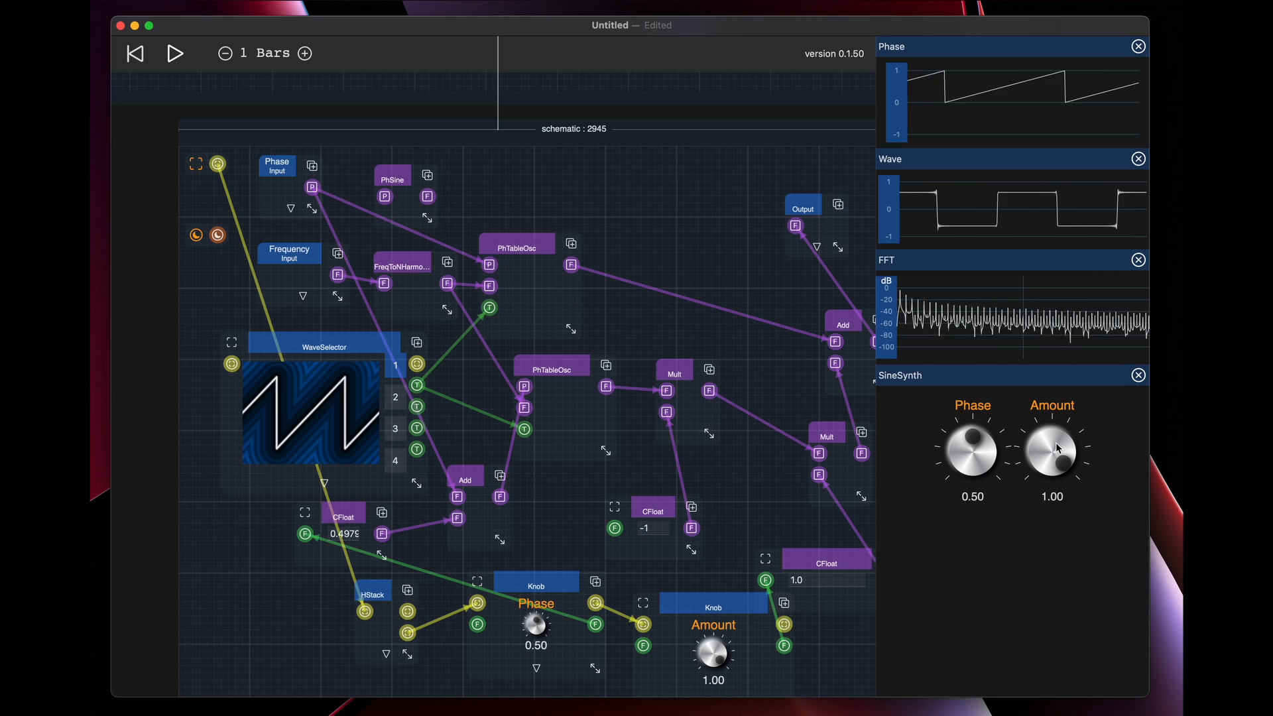
drag(1059, 449, 1088, 594)
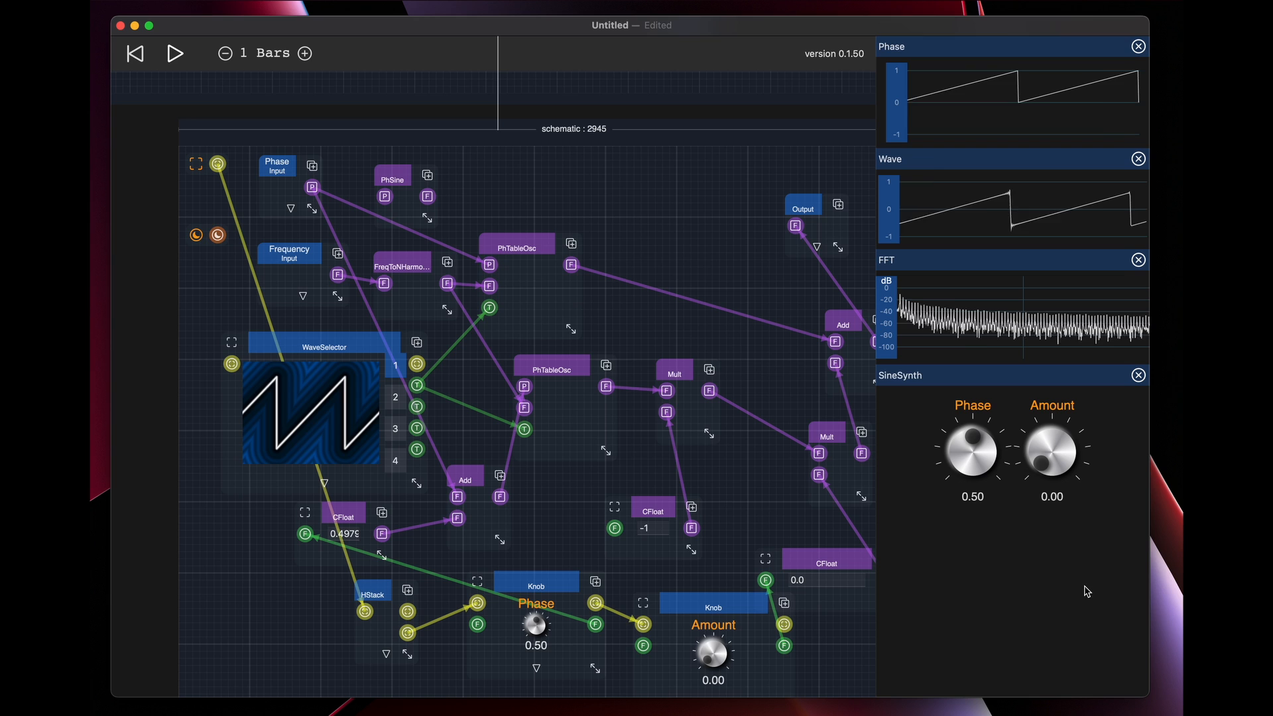
drag(1088, 592, 1048, 418)
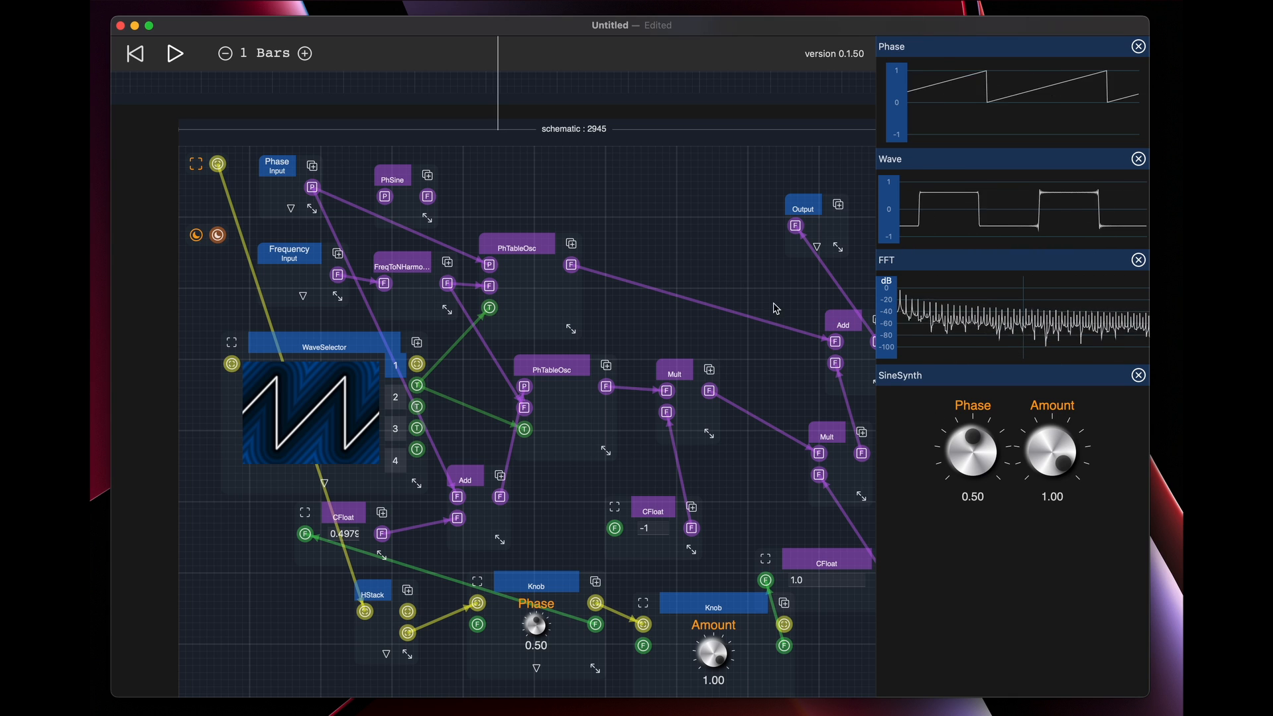
scroll(548, 536, down, 5)
scroll(547, 535, right, 2)
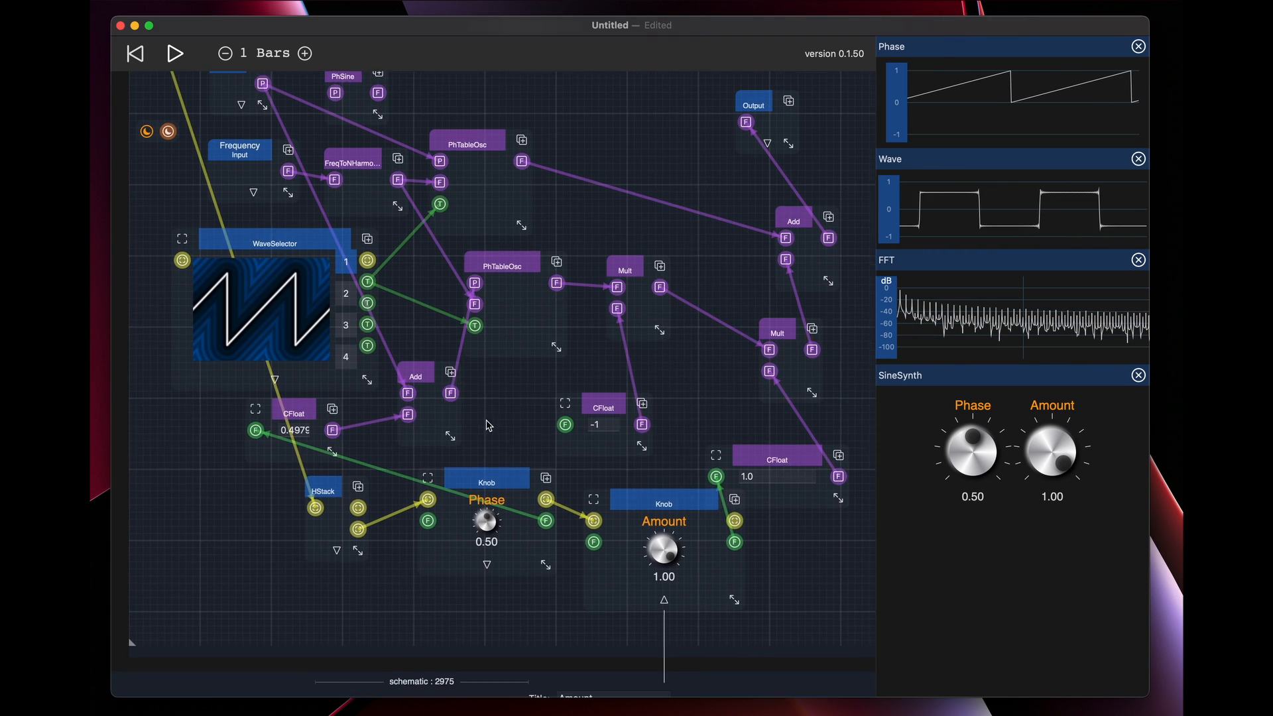